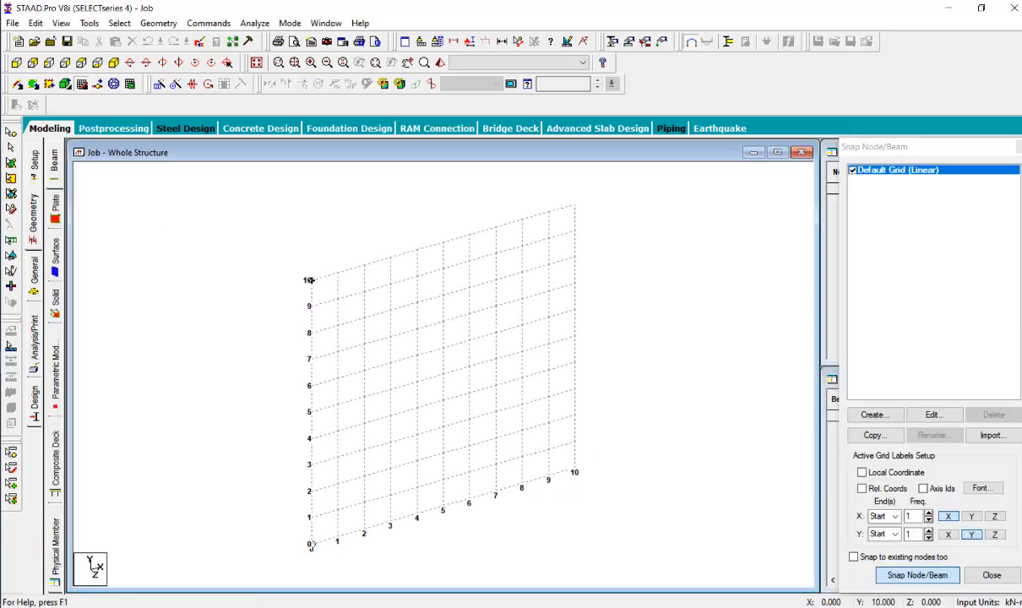
# Create and activate an irregular X-Y grid named New Project with relative gridline distances 3 3 3 in X and 3.5 4 4.25 in Y
pyautogui.click(17, 64)
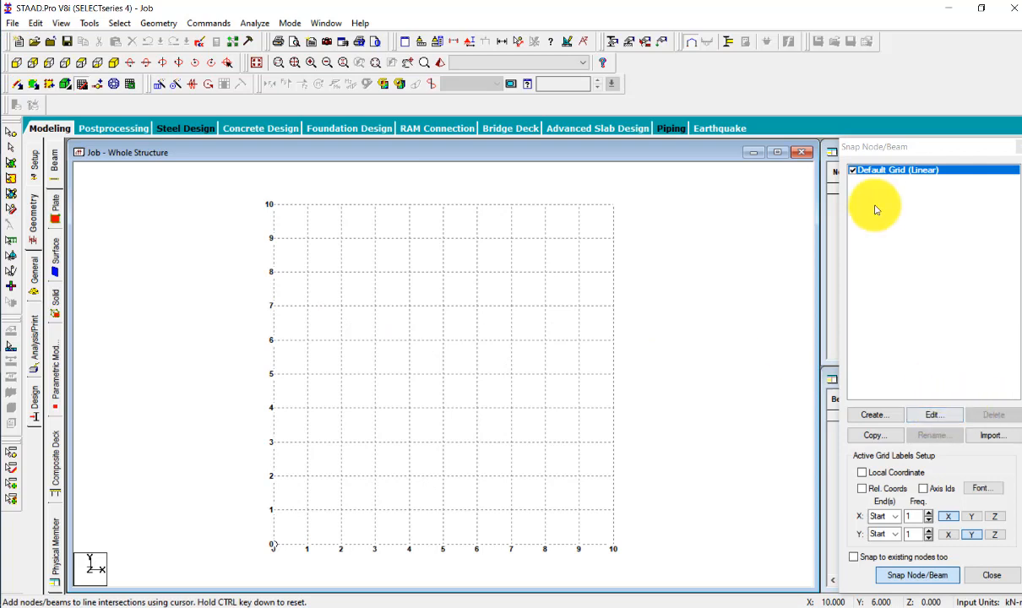
pyautogui.click(854, 178)
pyautogui.click(874, 415)
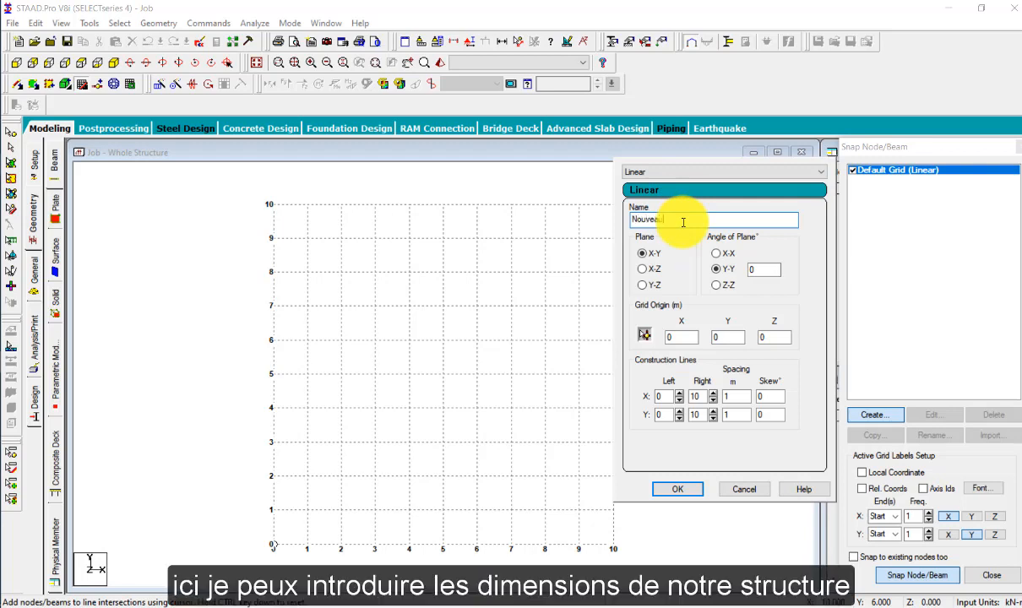
pyautogui.write('Nouveau projet')
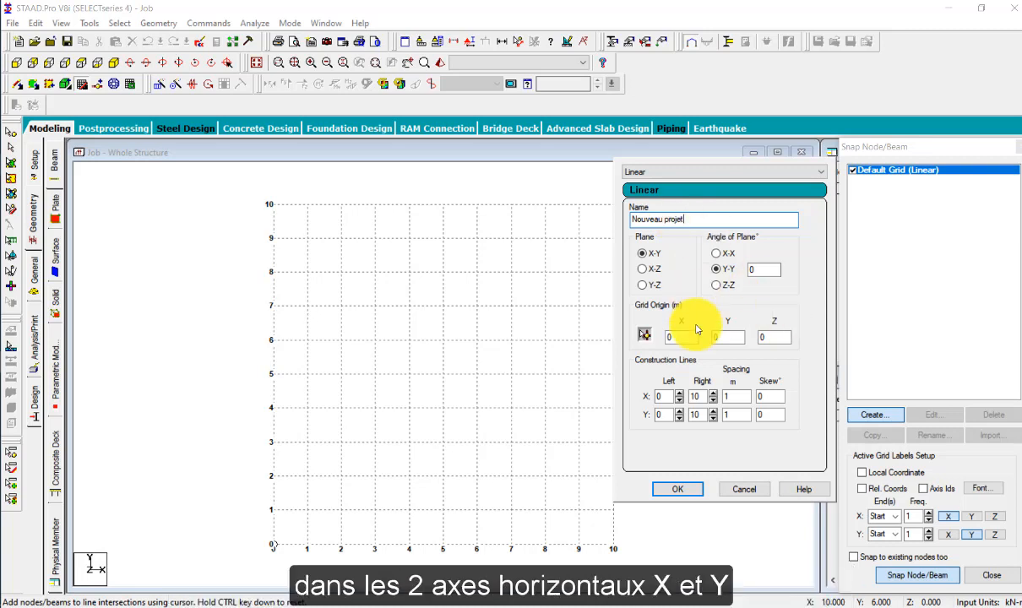
pyautogui.click(643, 255)
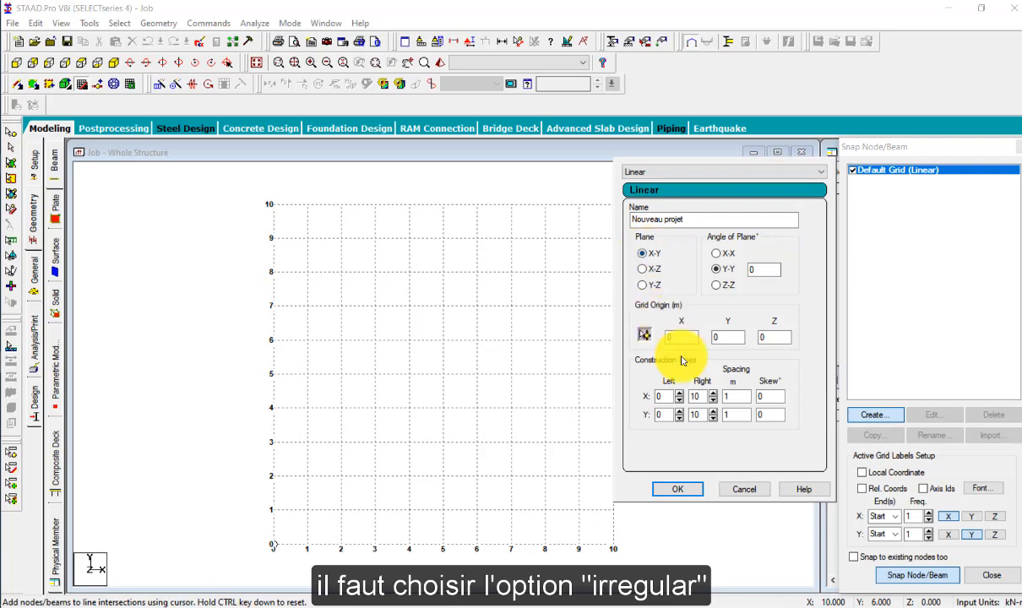
pyautogui.click(684, 171)
pyautogui.click(663, 205)
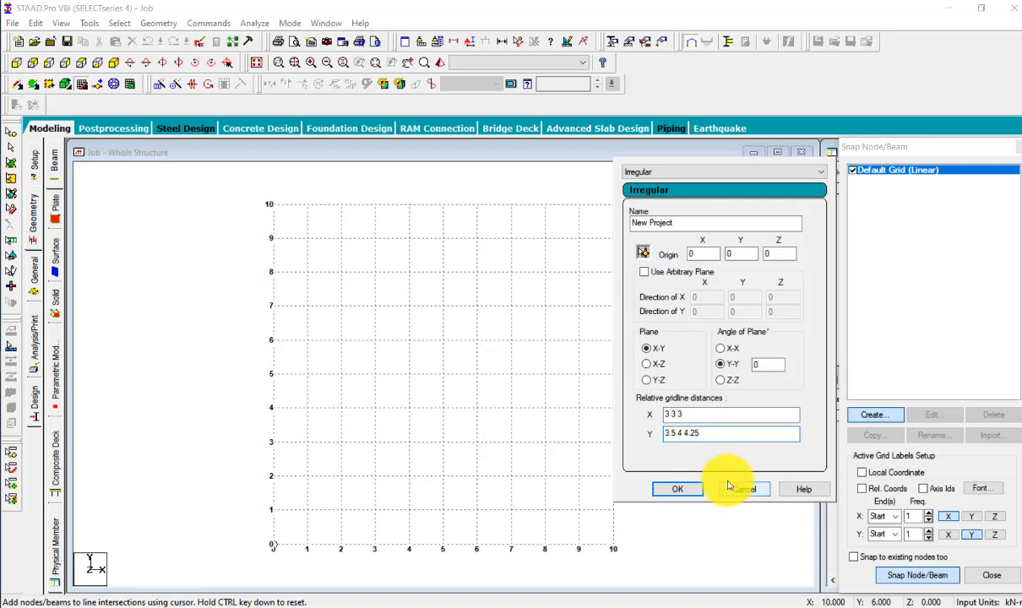
pyautogui.click(681, 489)
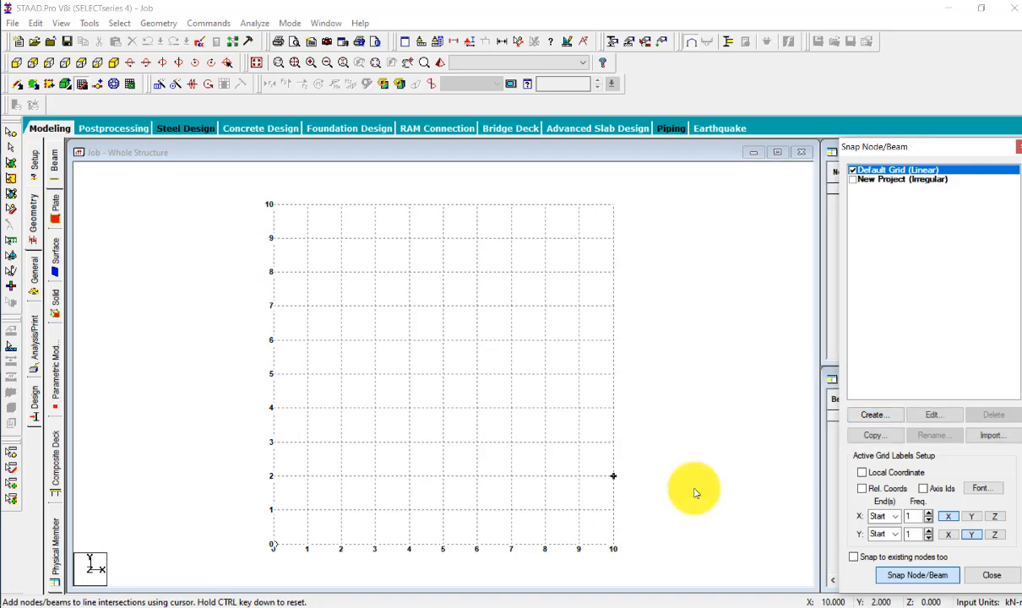
pyautogui.click(852, 179)
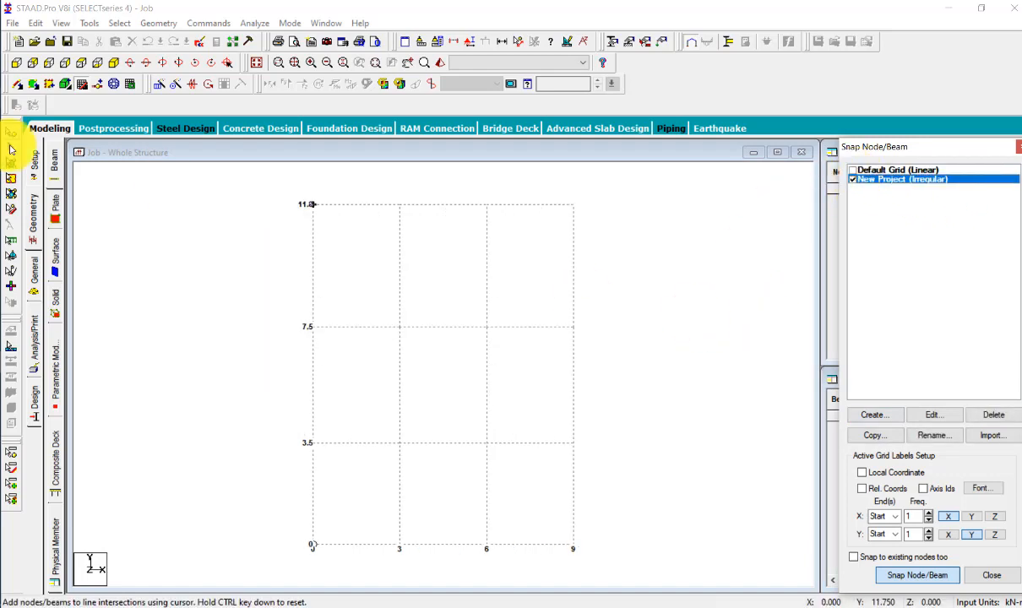
# Draw the frame's closed outer rectangle of beams along the grid perimeter, 9 m wide and 11.75 m high
pyautogui.click(316, 206)
pyautogui.click(573, 207)
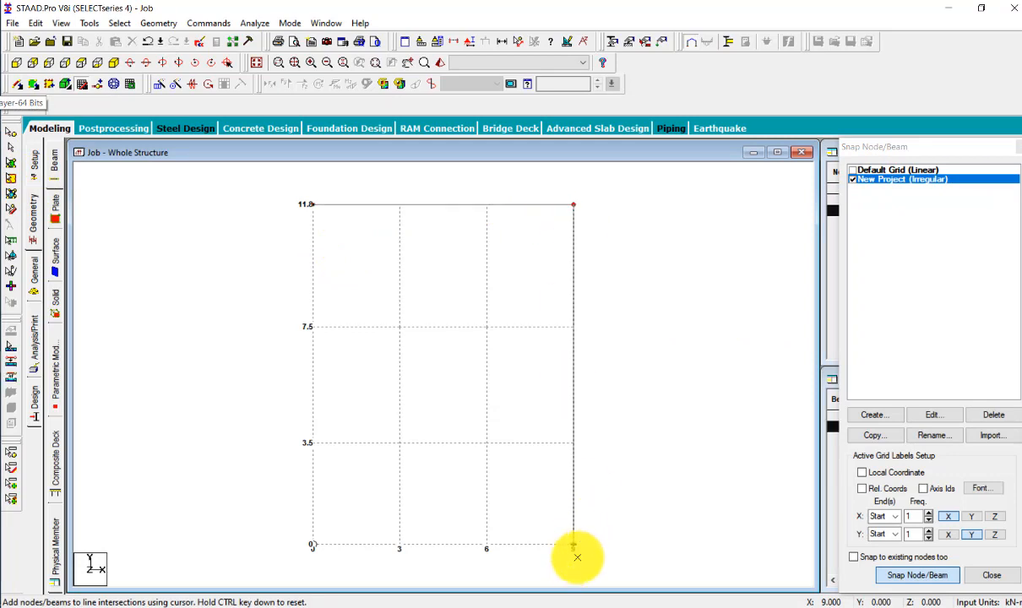
pyautogui.click(574, 550)
pyautogui.click(310, 542)
pyautogui.click(320, 176)
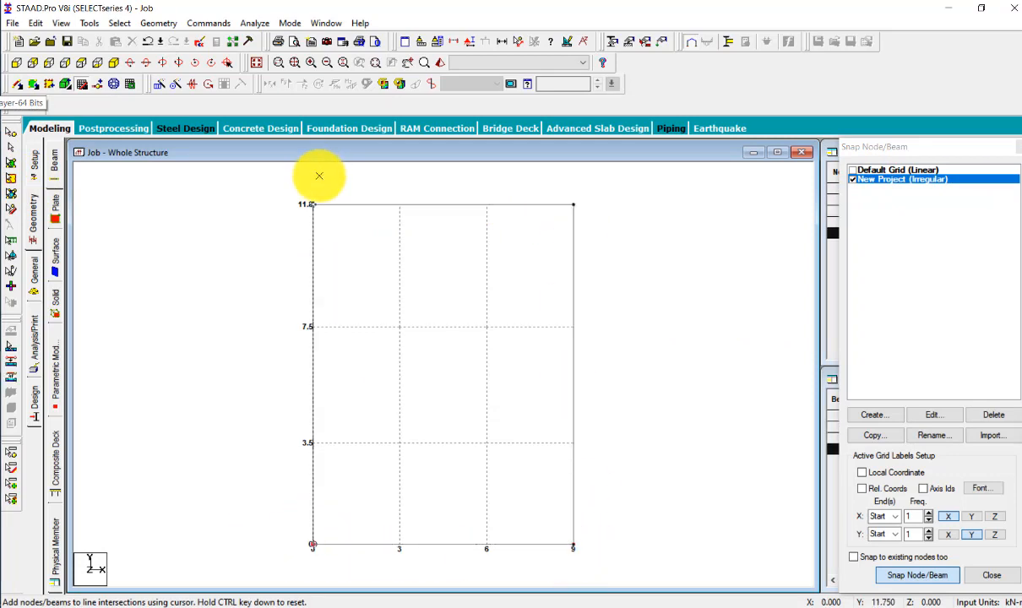
pyautogui.press('Escape')
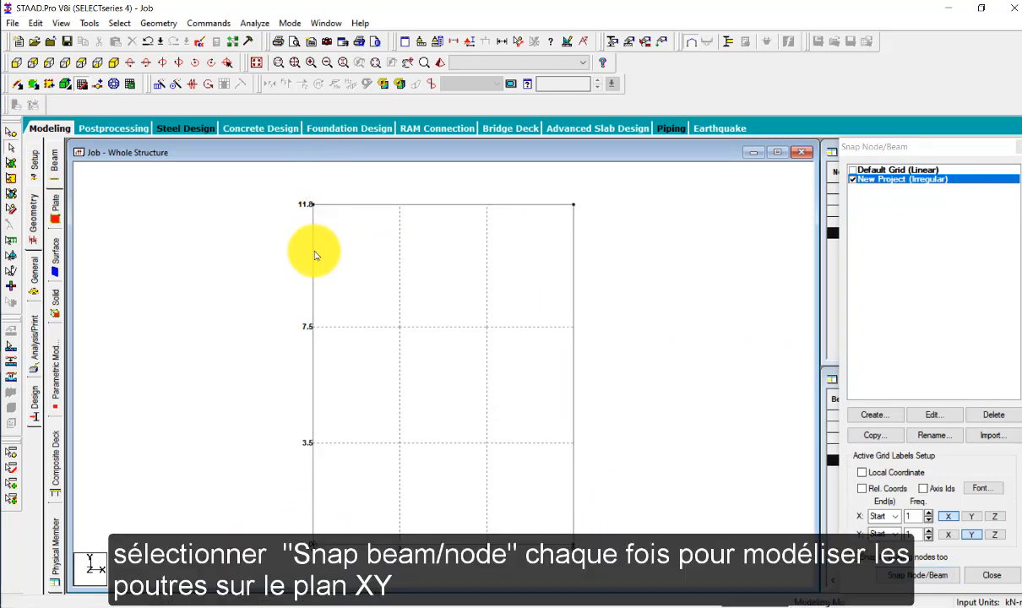
# Display the length dimension of the vertical member at X = 0
pyautogui.click(314, 263)
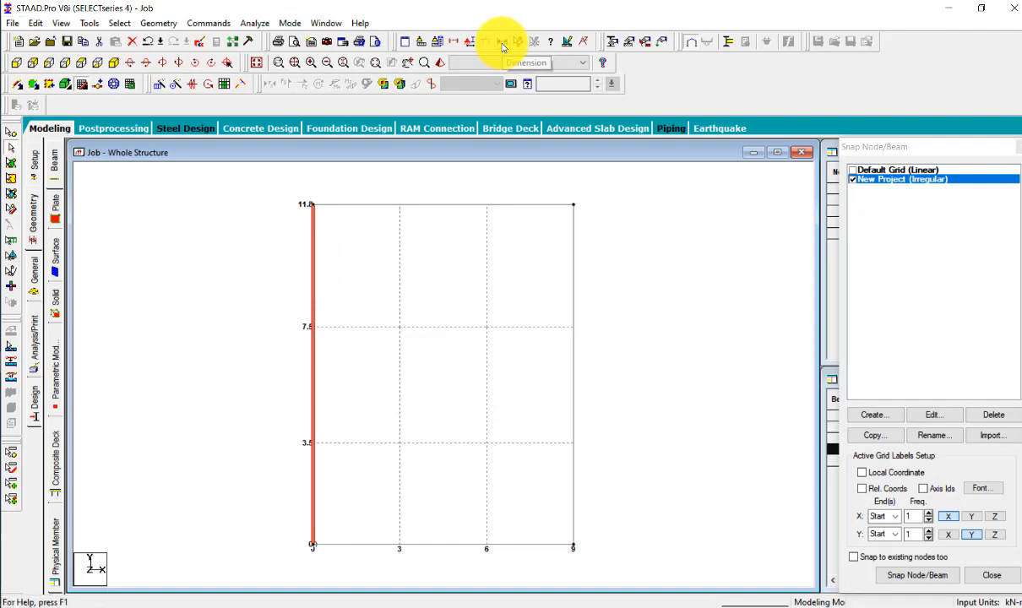
pyautogui.click(502, 44)
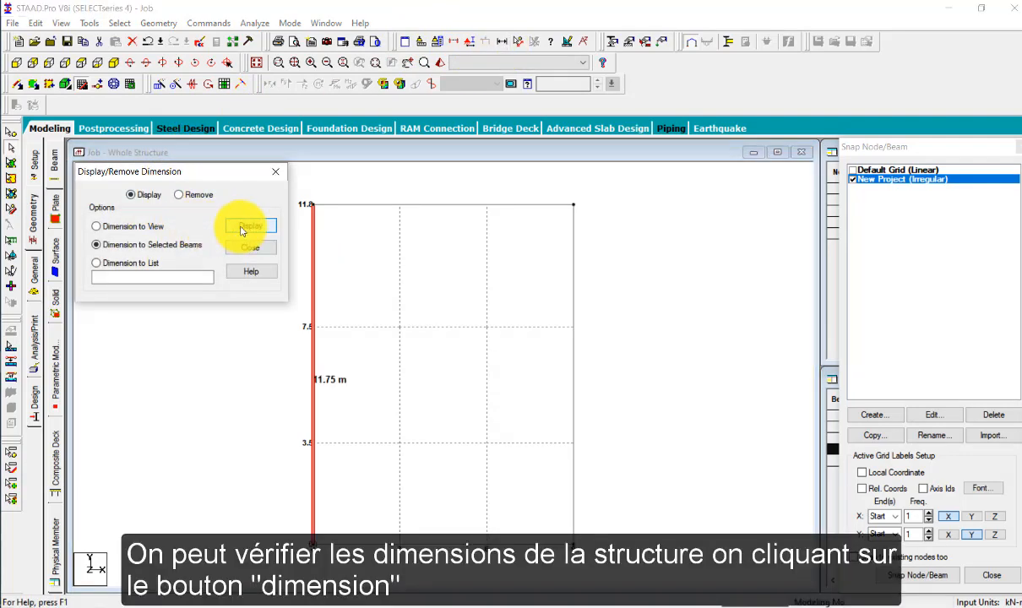
pyautogui.click(273, 176)
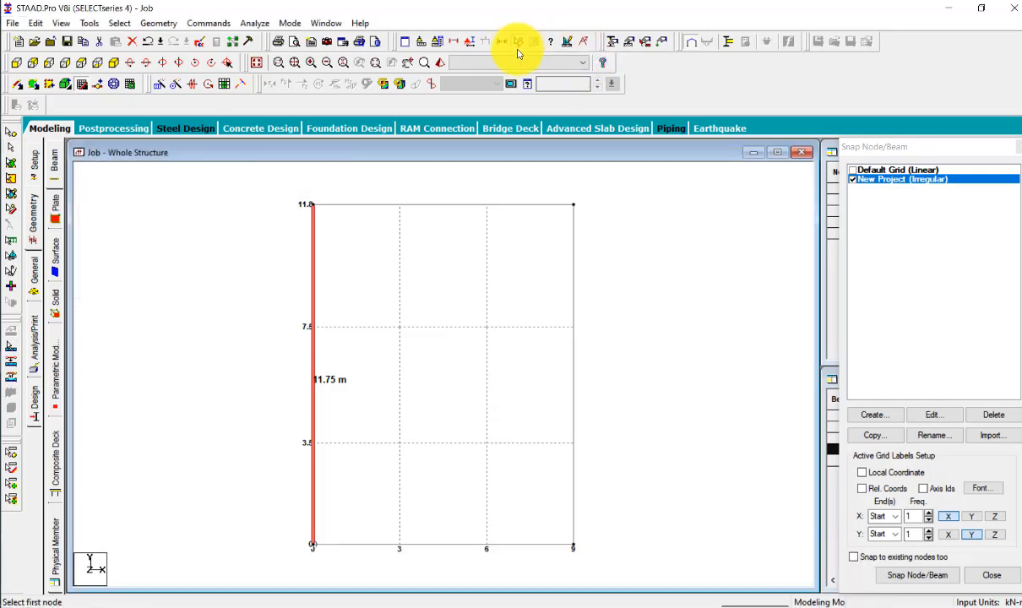
# Display the length dimensions of all members in the view
pyautogui.click(518, 46)
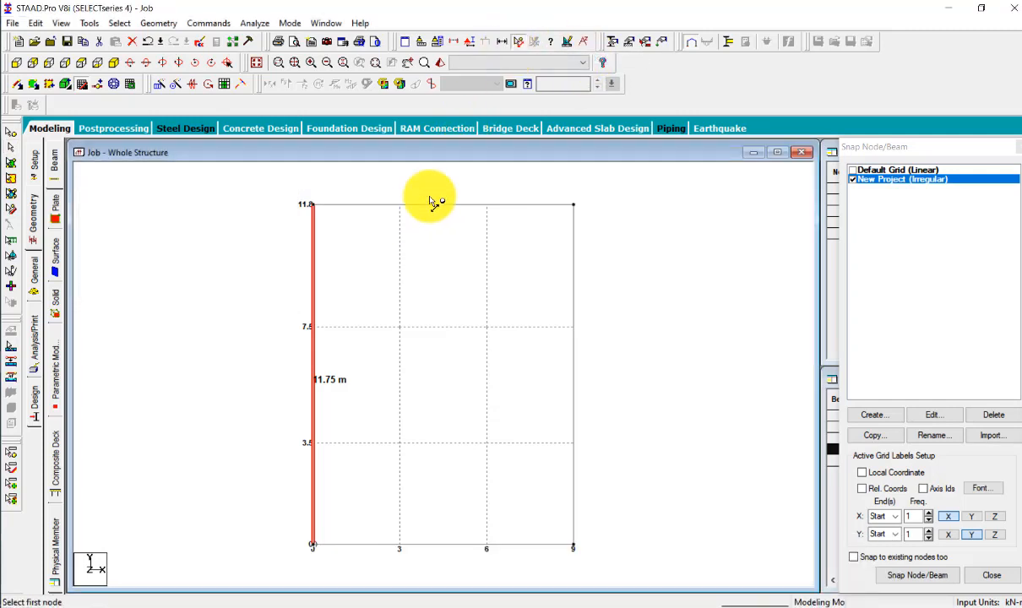
pyautogui.click(518, 48)
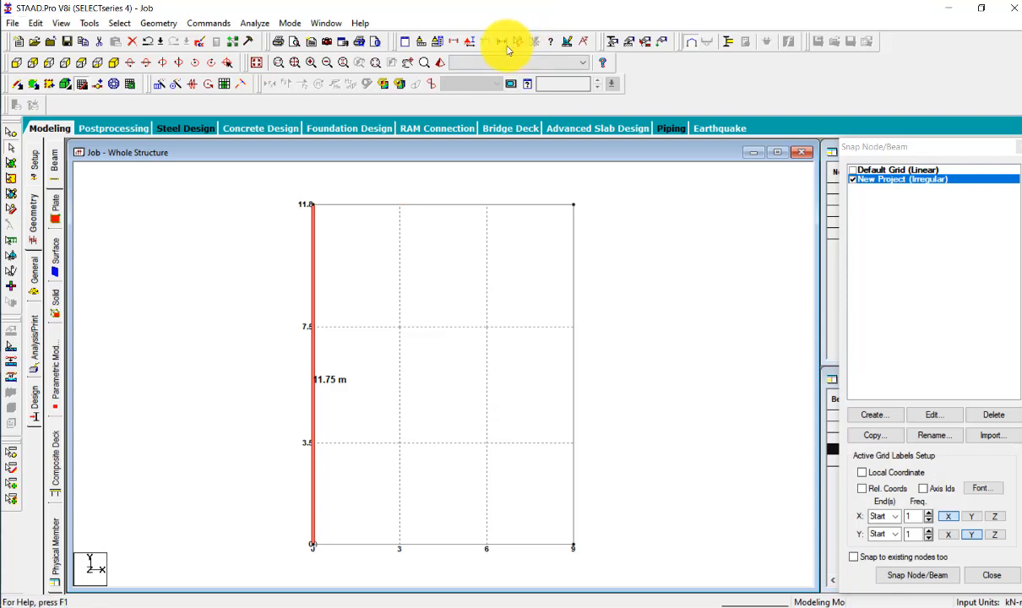
pyautogui.click(504, 42)
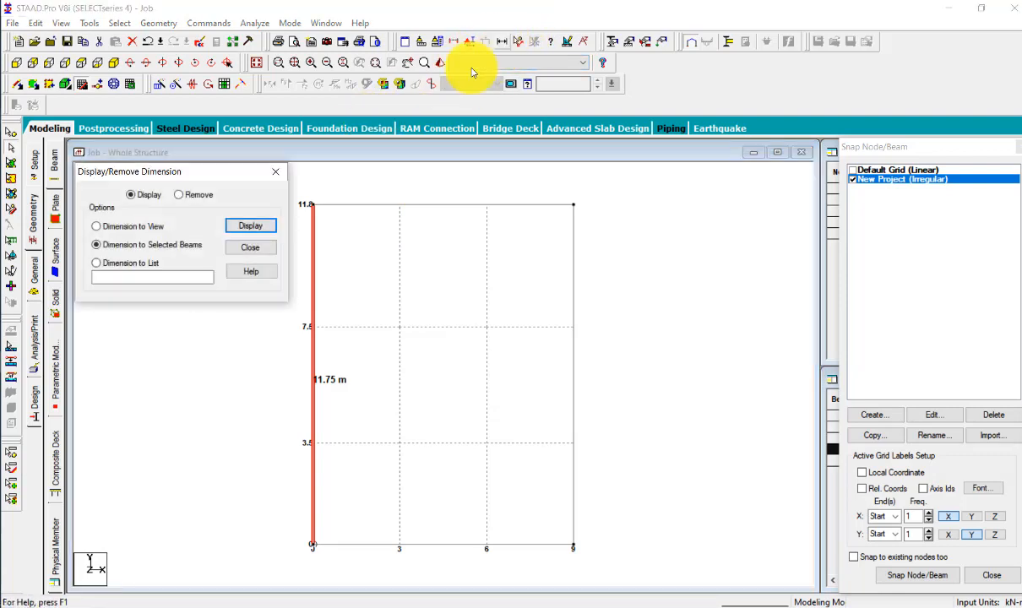
pyautogui.click(143, 229)
pyautogui.click(251, 229)
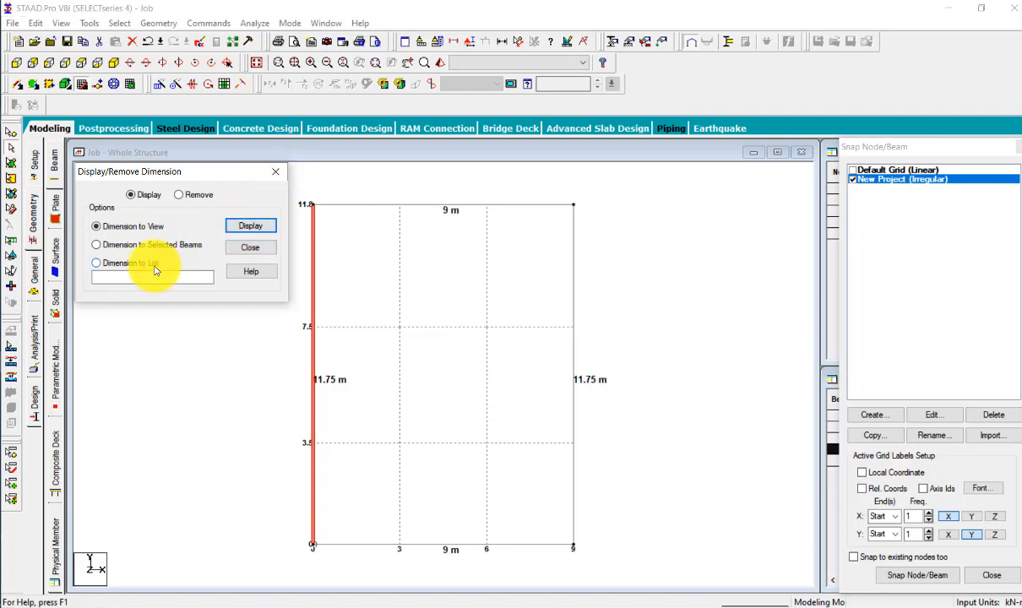
pyautogui.click(279, 173)
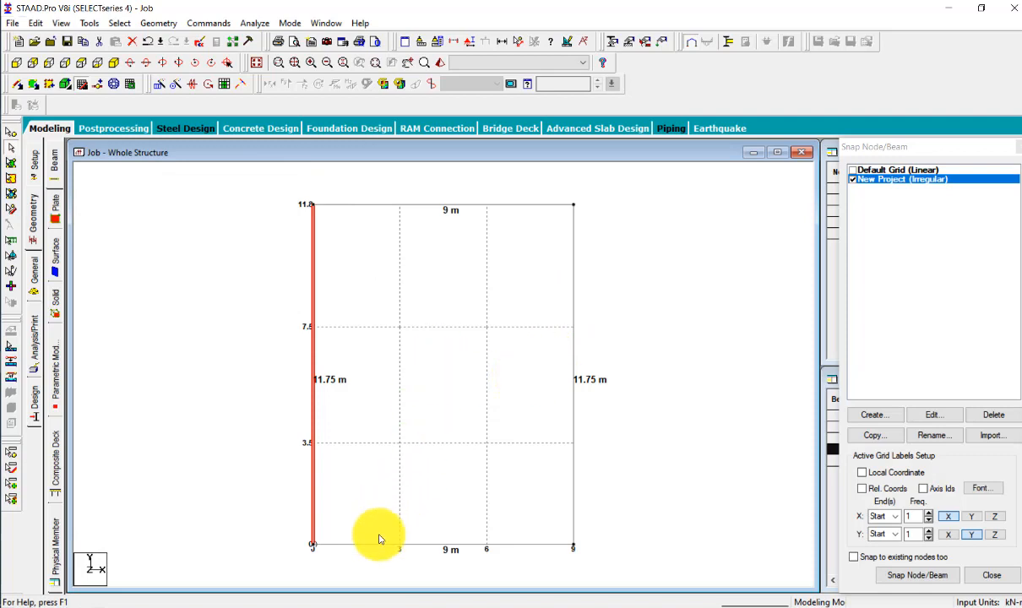
pyautogui.click(519, 44)
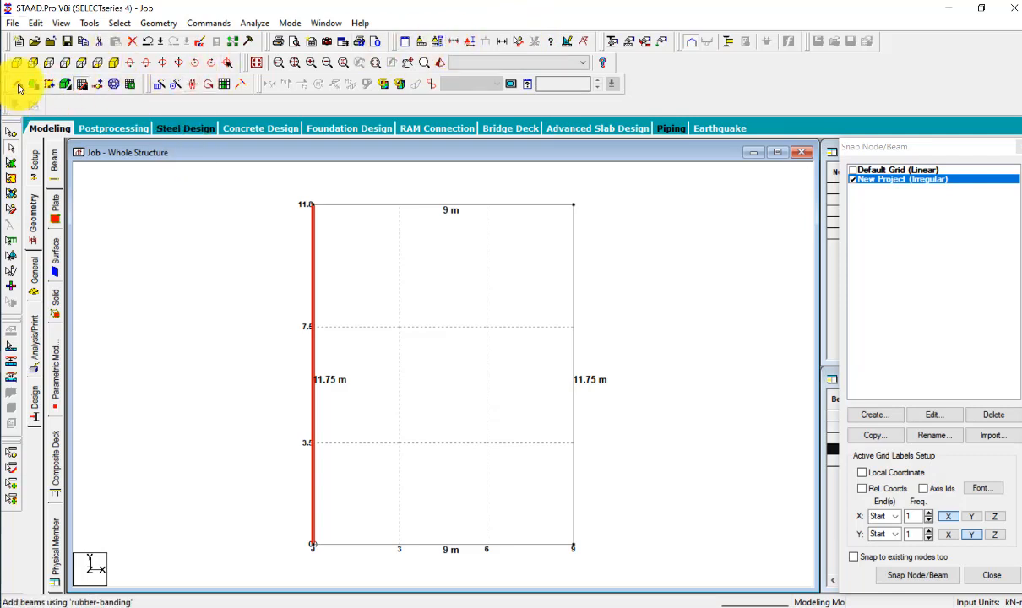
pyautogui.click(130, 83)
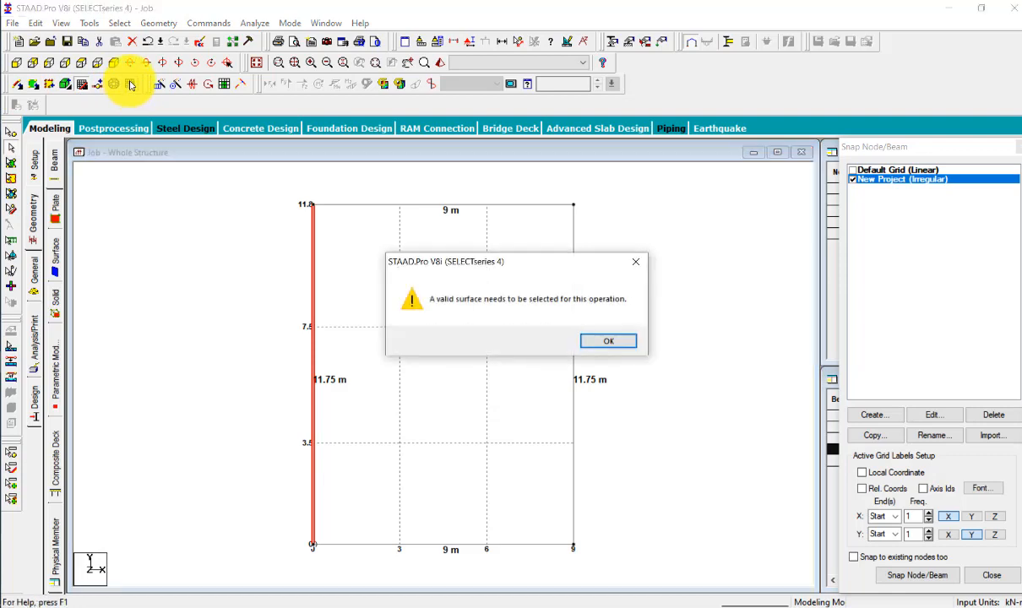
pyautogui.click(635, 262)
# Add two full-height vertical members at X = 3 m and X = 6 m, from Y = 11.75 m down to Y = 0
pyautogui.click(84, 85)
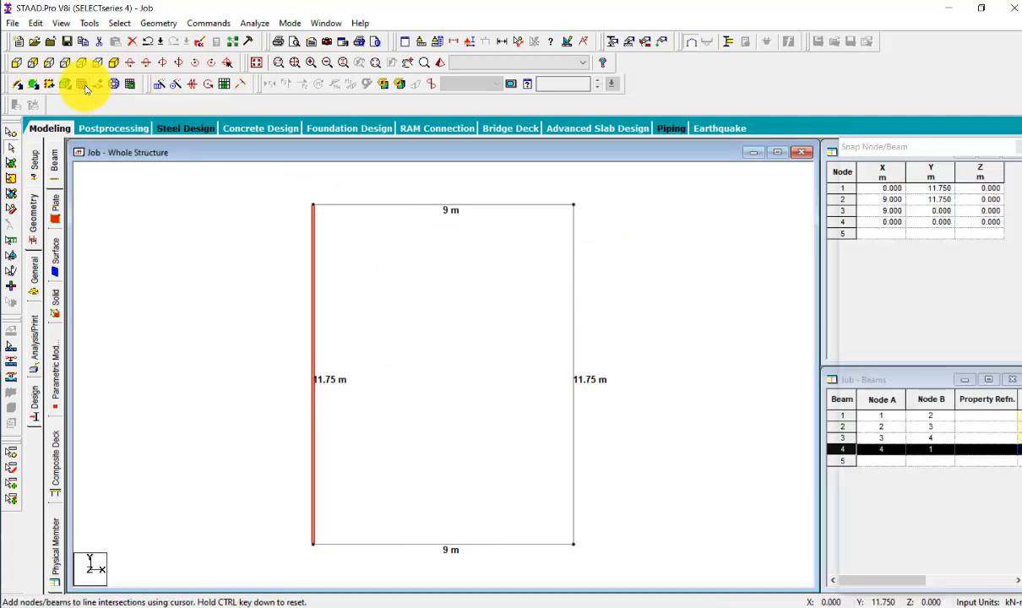
pyautogui.click(399, 205)
pyautogui.click(400, 545)
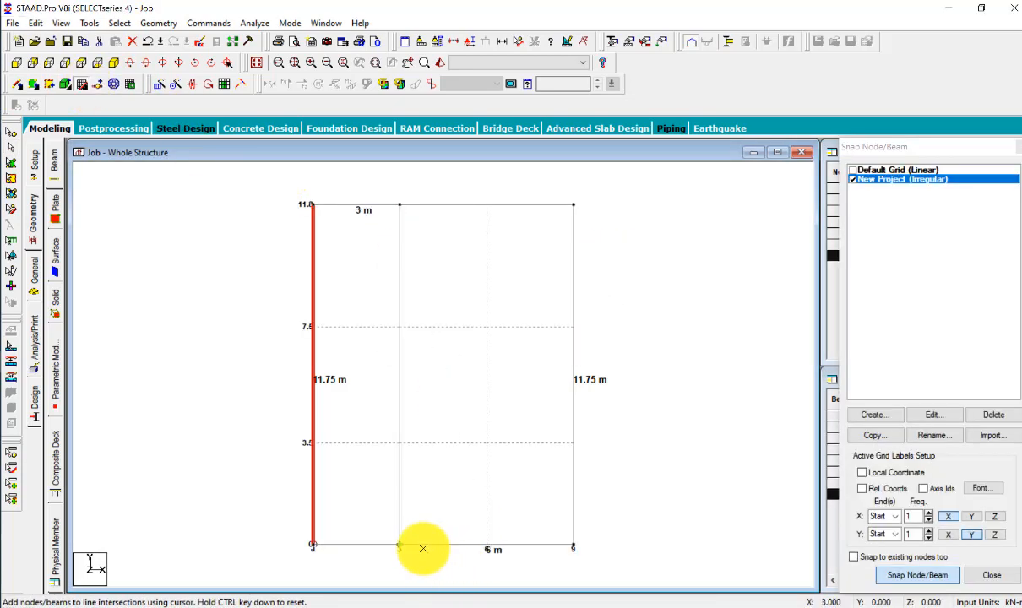
pyautogui.press('Escape')
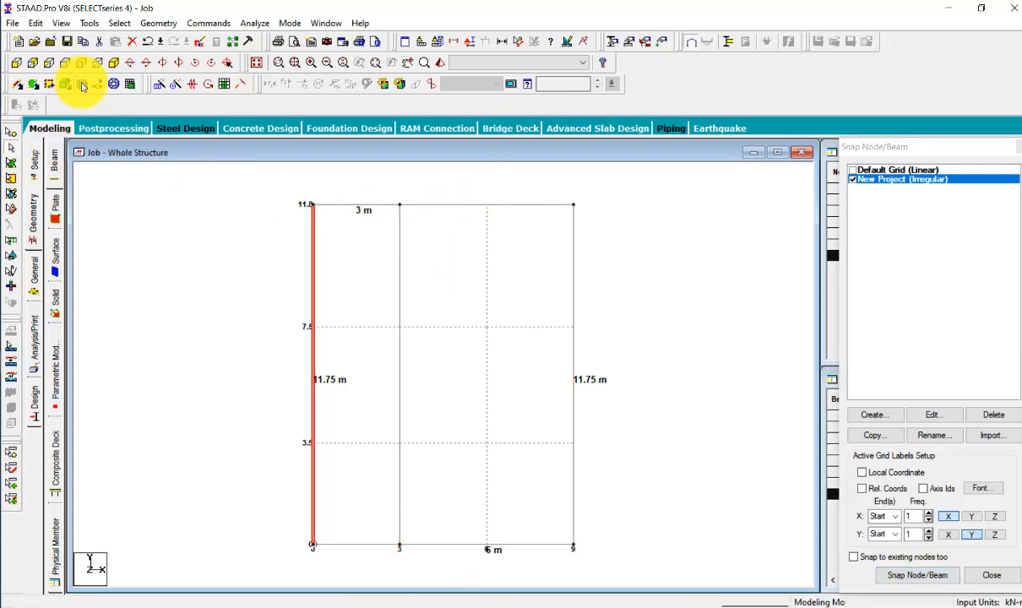
pyautogui.click(82, 86)
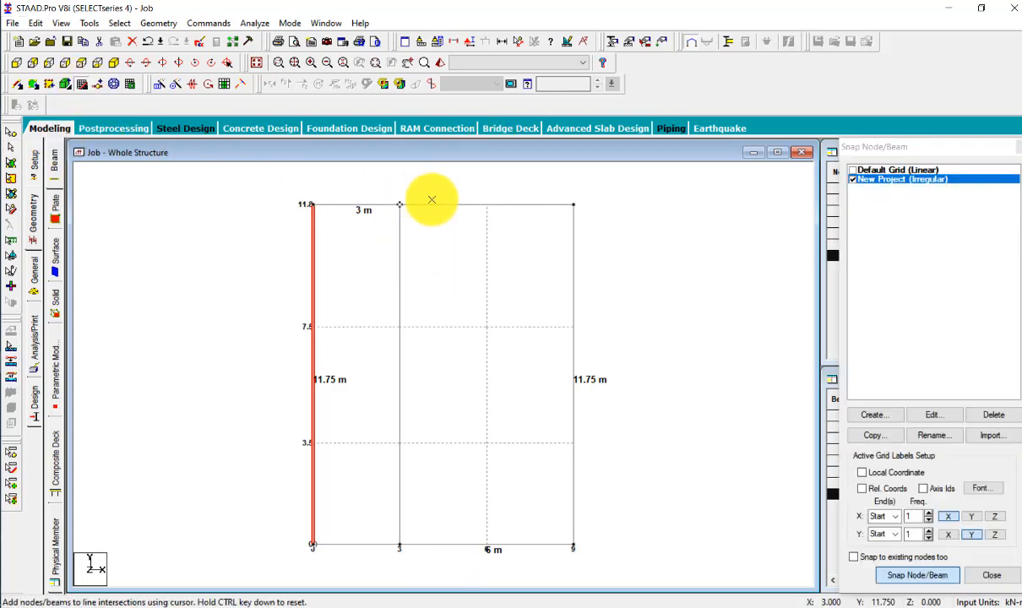
pyautogui.click(506, 560)
pyautogui.press('Escape')
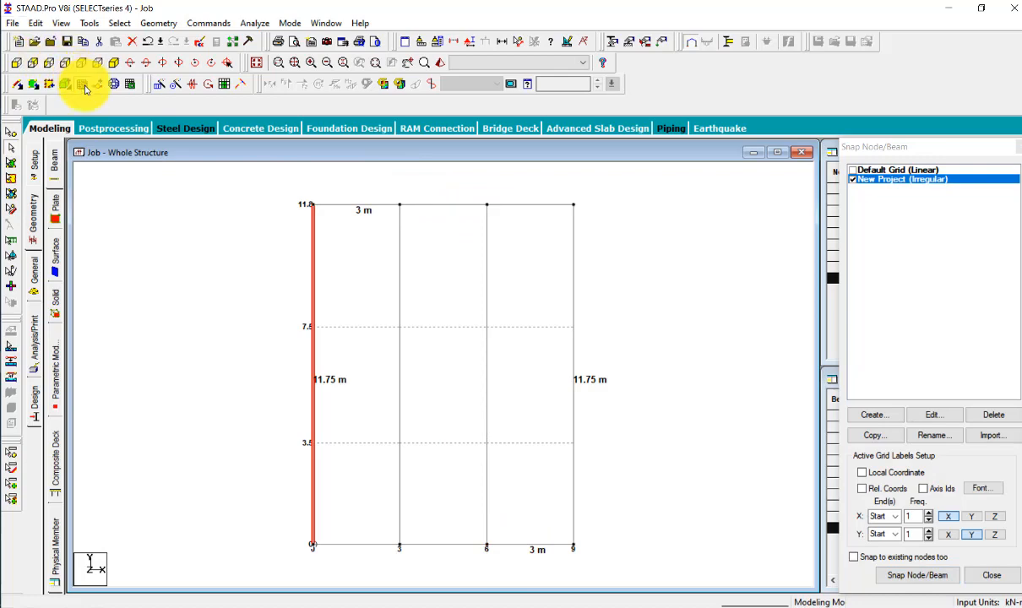
# Add two horizontal beams at Y = 7.5 m and Y = 3.5 m, each spanning from X = 0 to X = 9 m
pyautogui.click(84, 87)
pyautogui.click(312, 327)
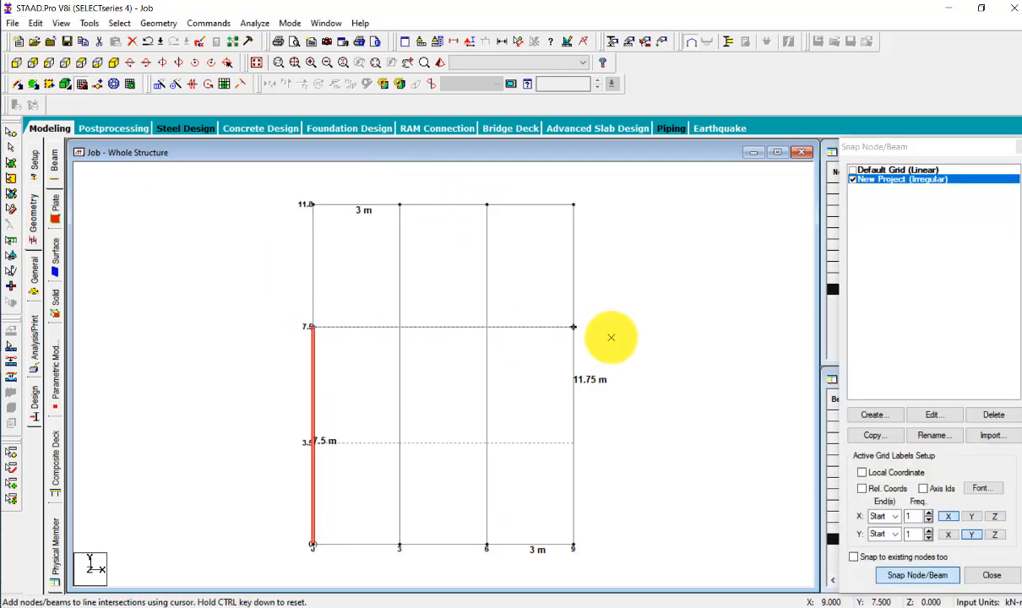
pyautogui.click(611, 337)
pyautogui.press('Escape')
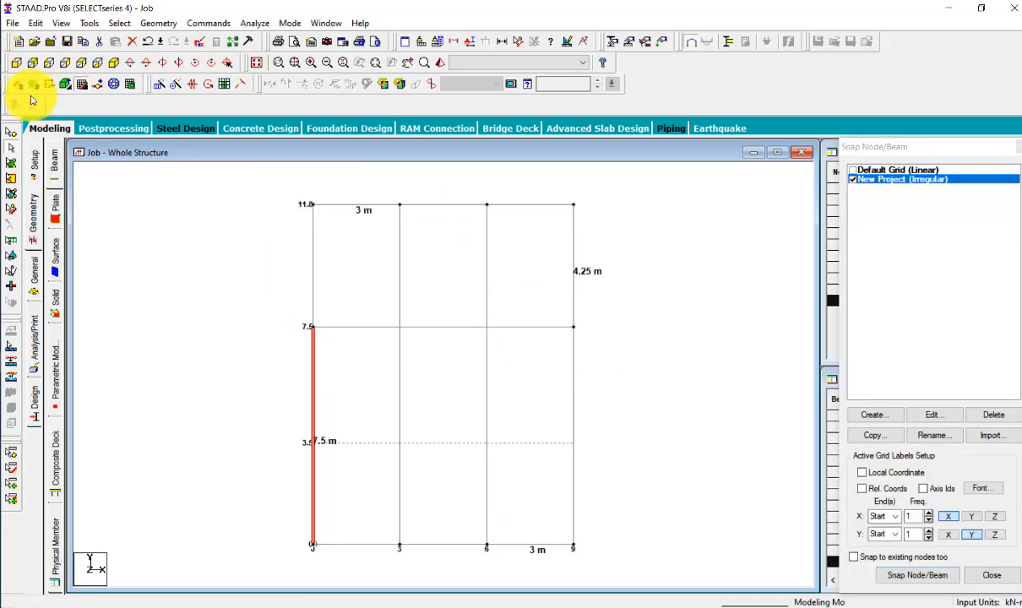
pyautogui.click(83, 87)
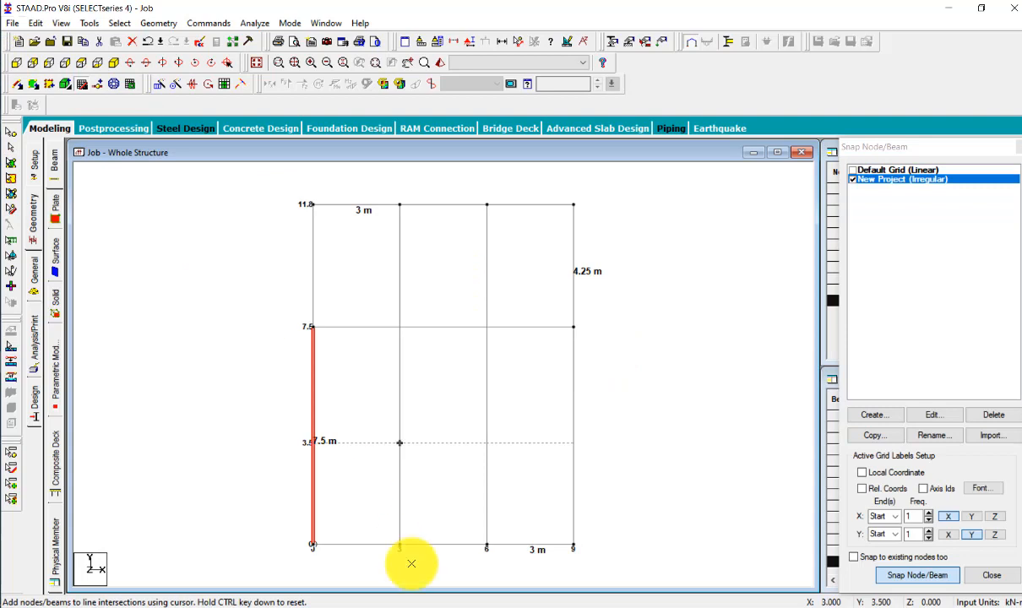
pyautogui.click(320, 450)
pyautogui.click(587, 458)
pyautogui.press('Escape')
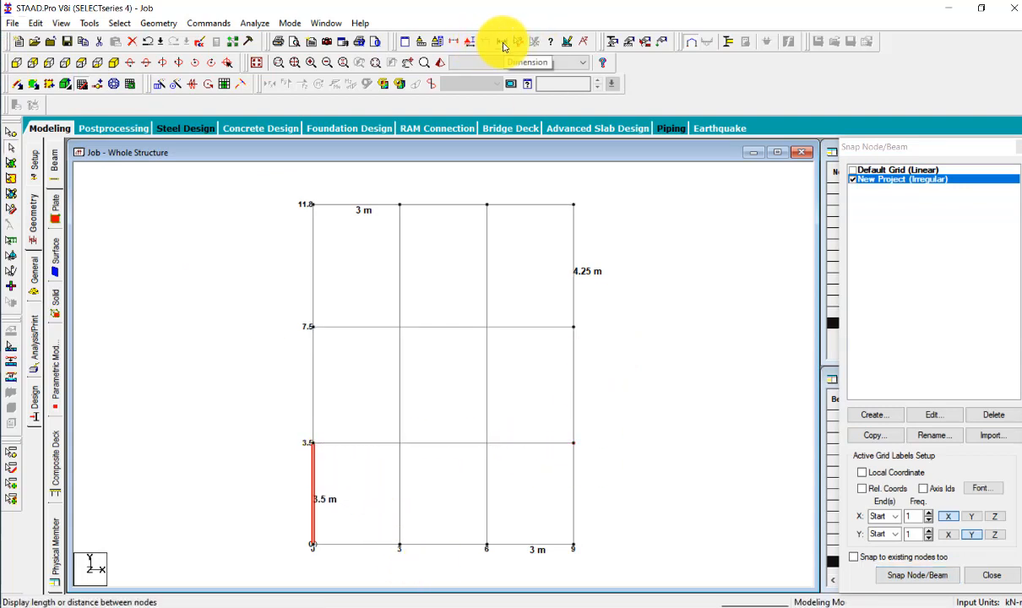
# Remove all length dimensions from the view, including those of the selected beams
pyautogui.click(504, 47)
pyautogui.click(179, 195)
pyautogui.click(106, 227)
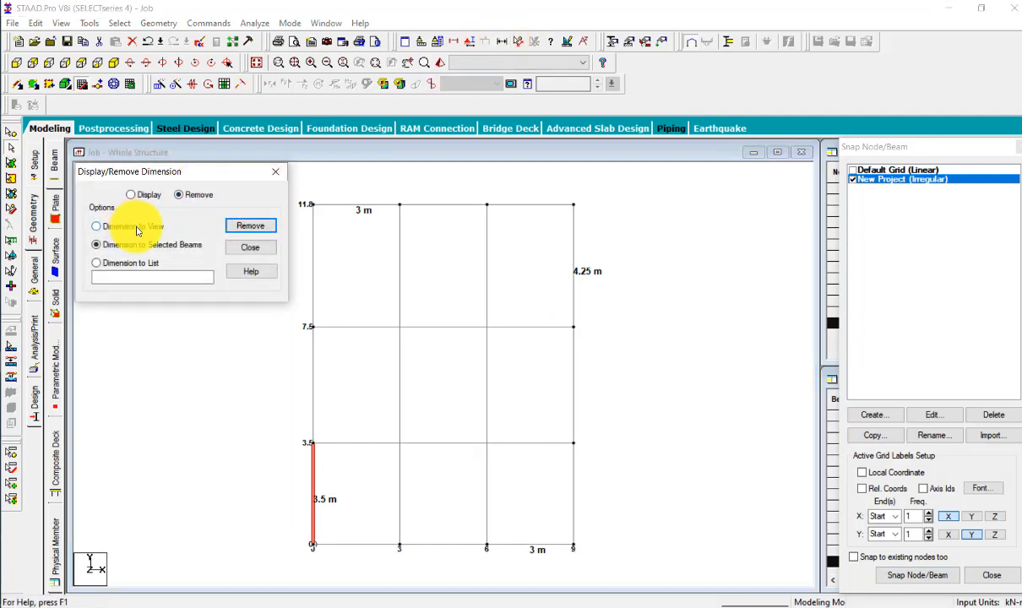
pyautogui.click(247, 228)
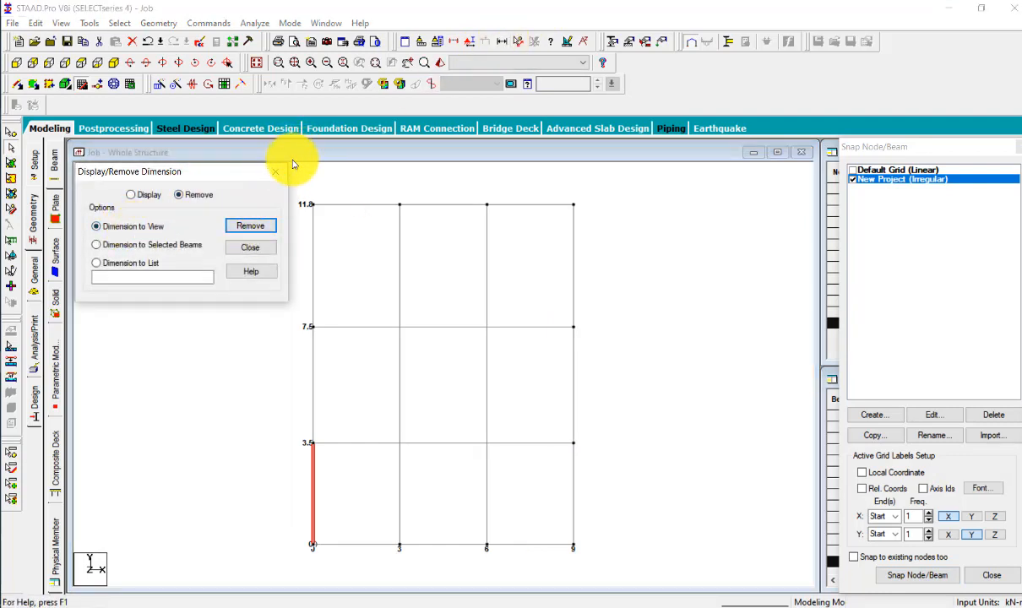
pyautogui.click(127, 246)
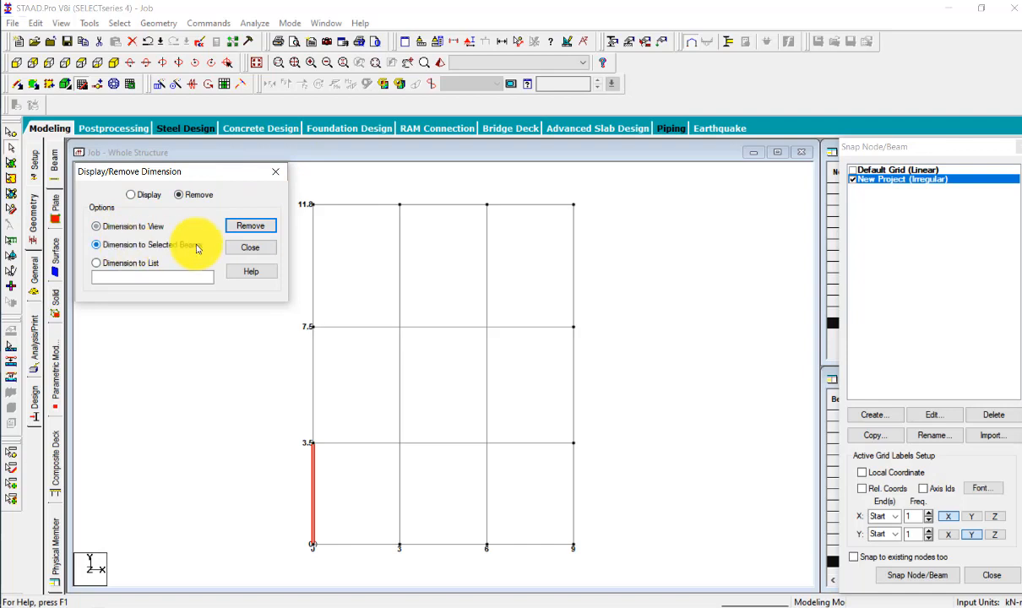
pyautogui.click(236, 229)
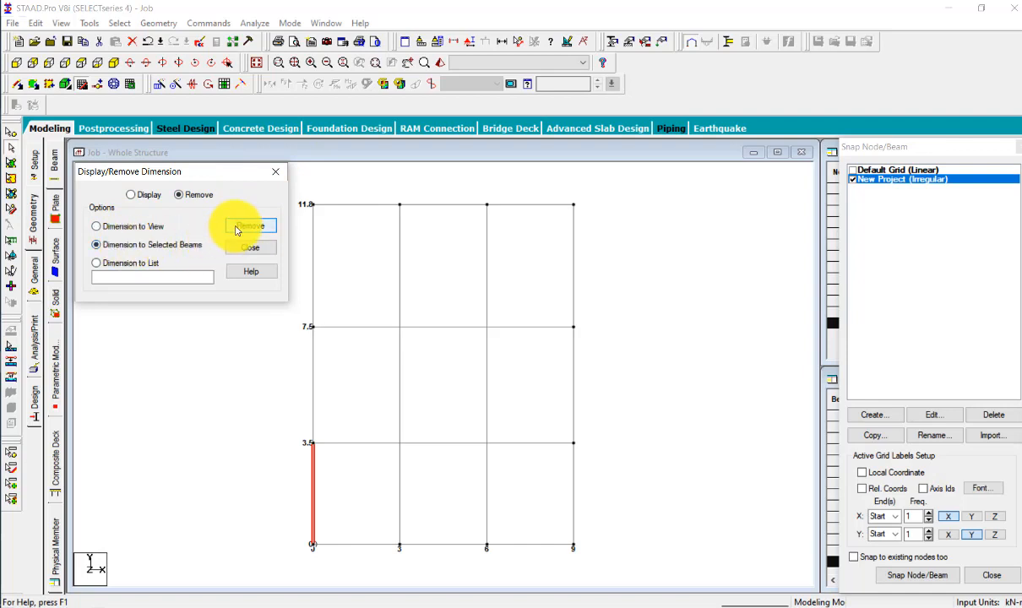
pyautogui.click(275, 171)
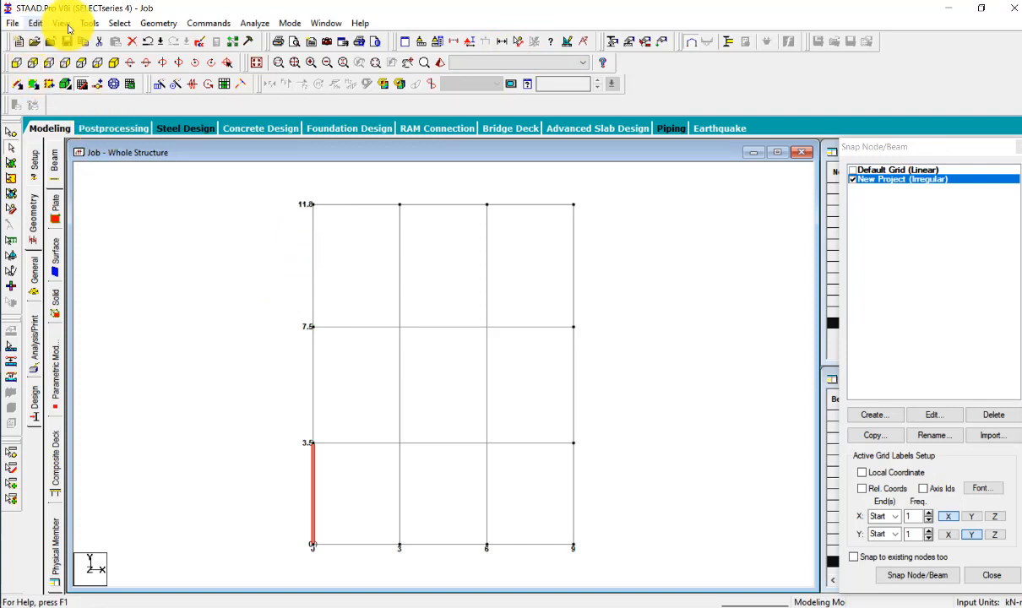
# Select all members of the frame and intersect them at their crossings with a tolerance of 0 m
pyautogui.moveTo(280, 183); pyautogui.dragTo(647, 535)
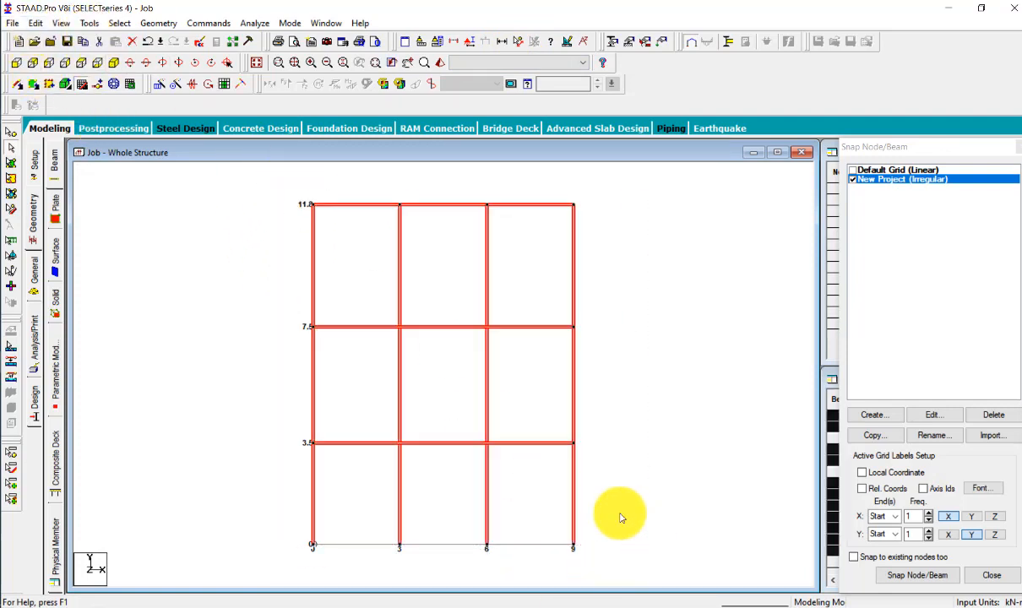
pyautogui.click(543, 372)
pyautogui.click(456, 326)
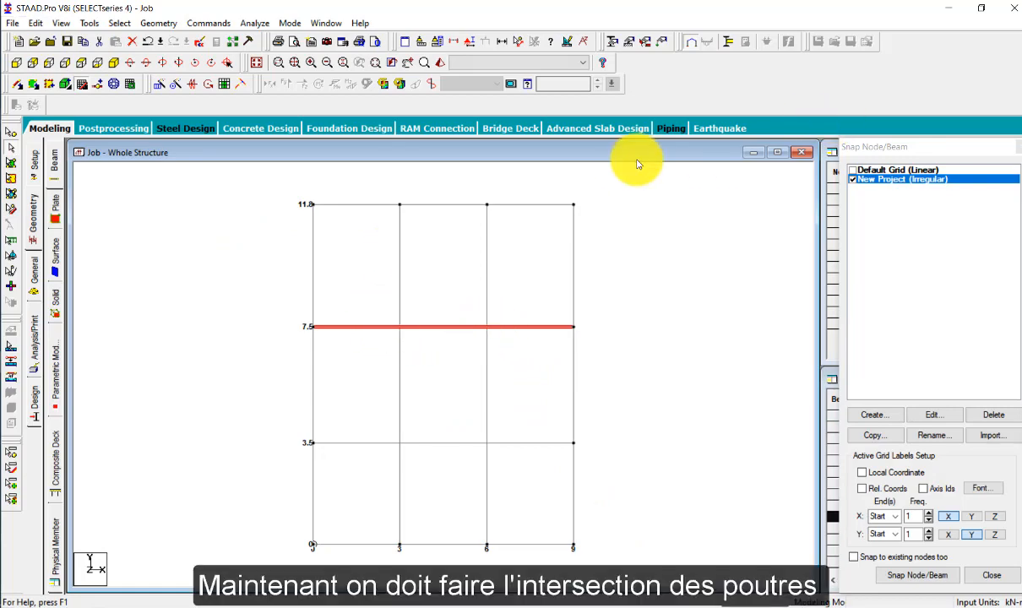
pyautogui.moveTo(624, 168); pyautogui.dragTo(157, 558)
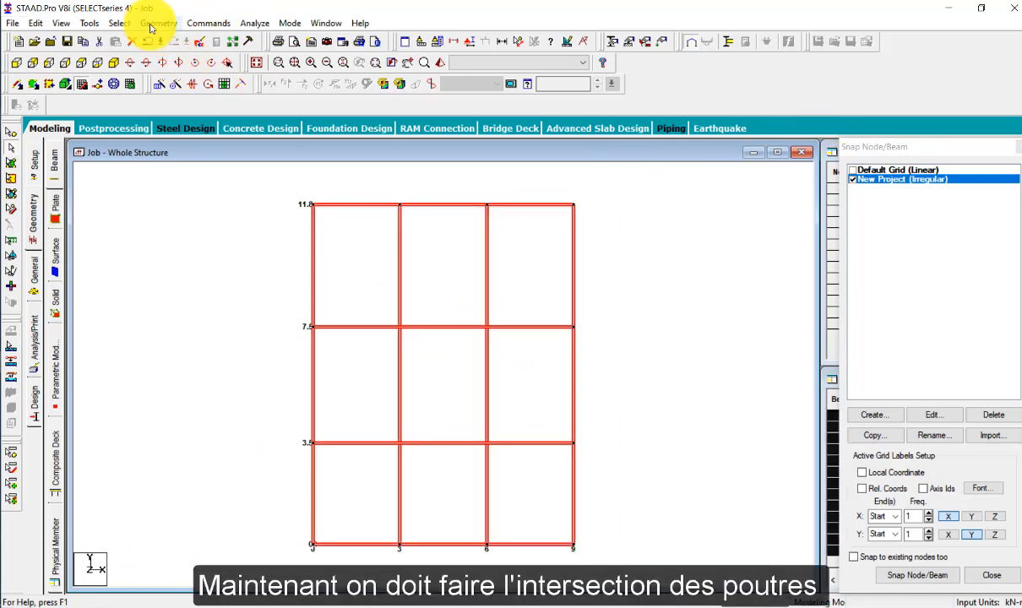
pyautogui.click(88, 22)
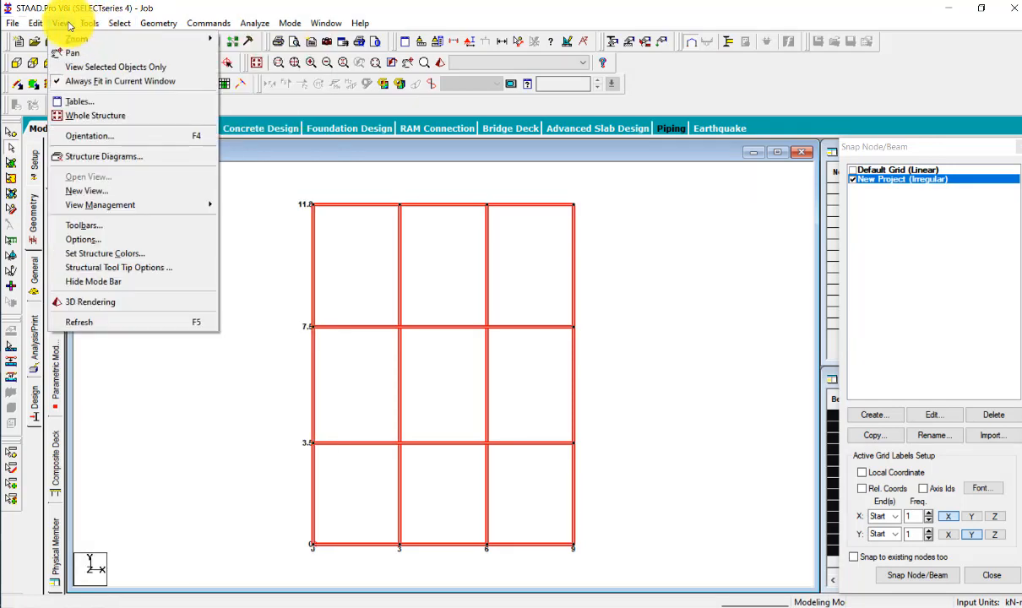
pyautogui.moveTo(152, 25)
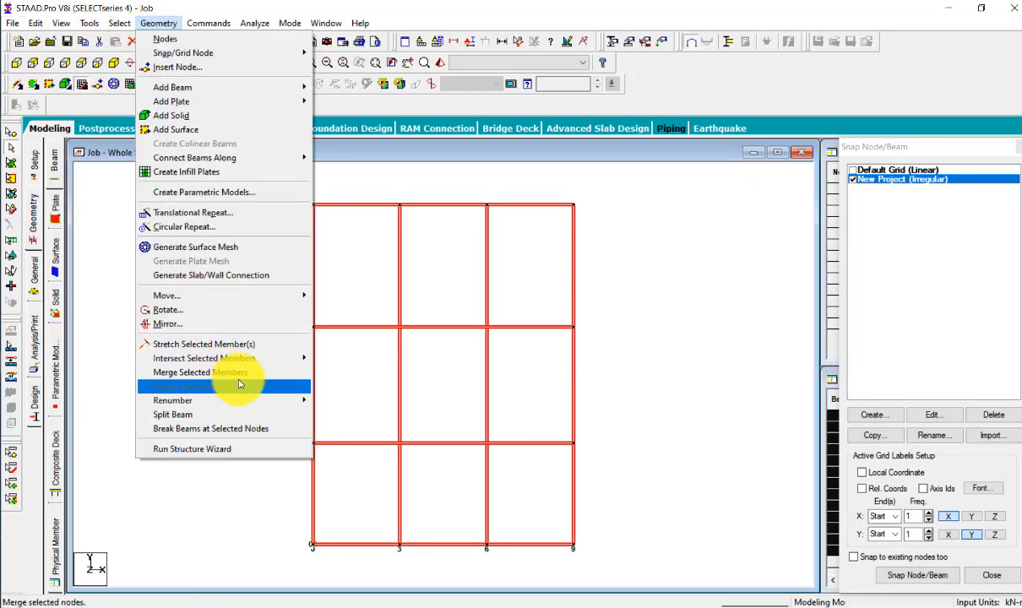
pyautogui.moveTo(253, 359)
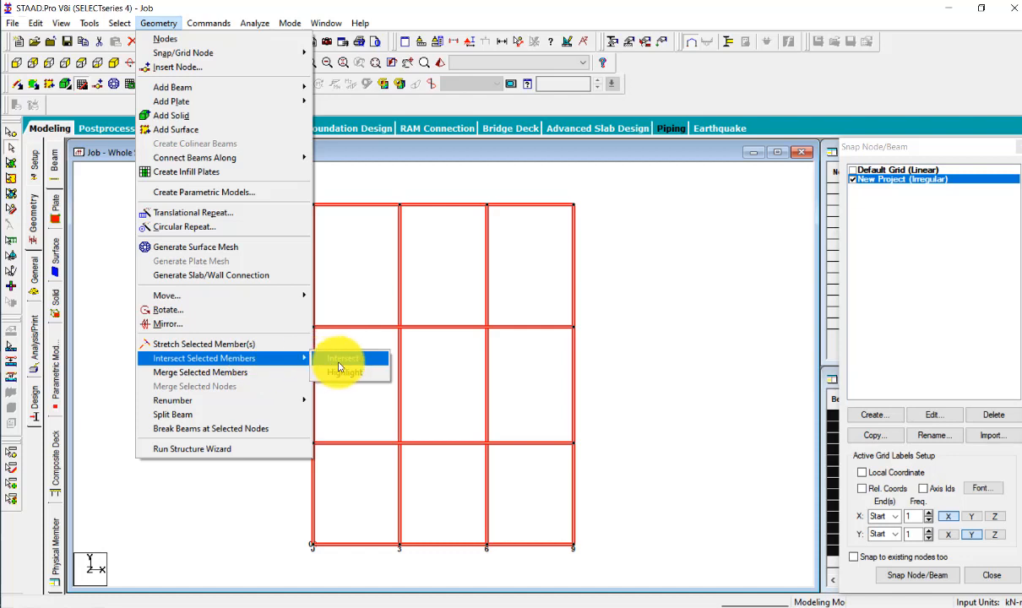
pyautogui.click(340, 362)
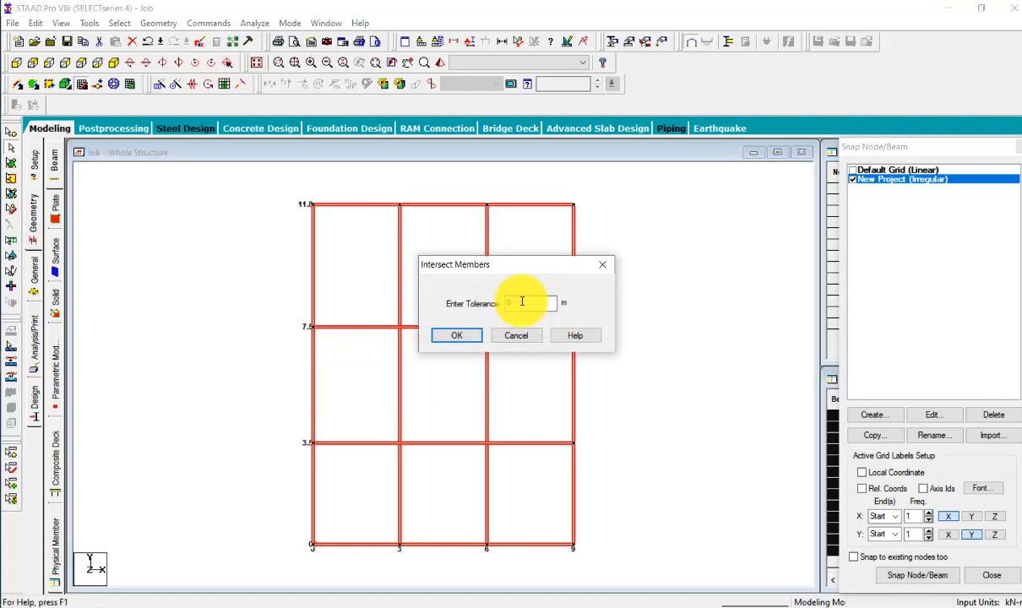
pyautogui.click(454, 335)
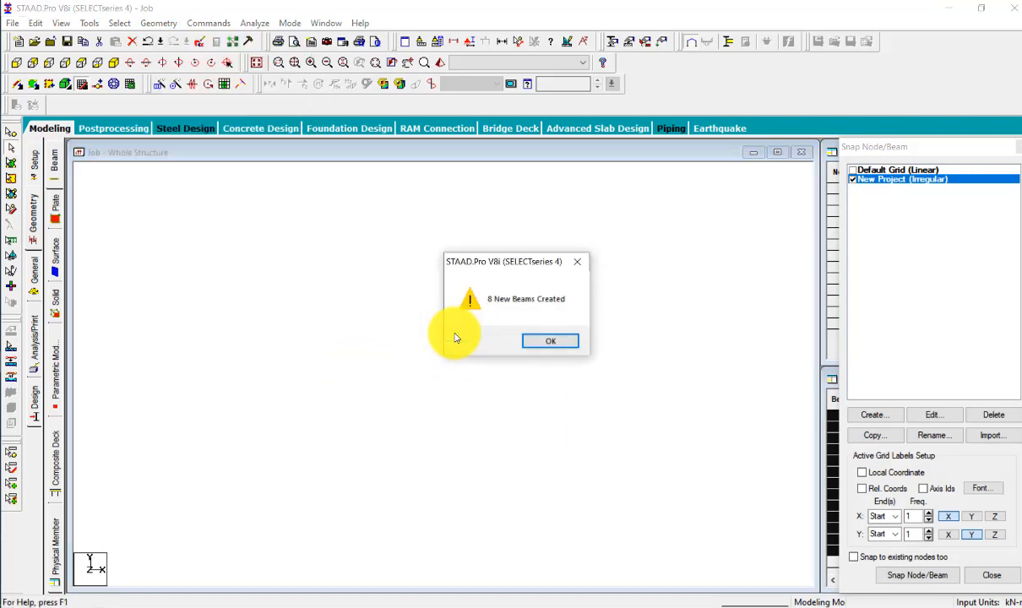
pyautogui.click(539, 341)
# Check the split by selecting individual beam and column segments around X = 6 m and Y = 7.5 m
pyautogui.click(537, 327)
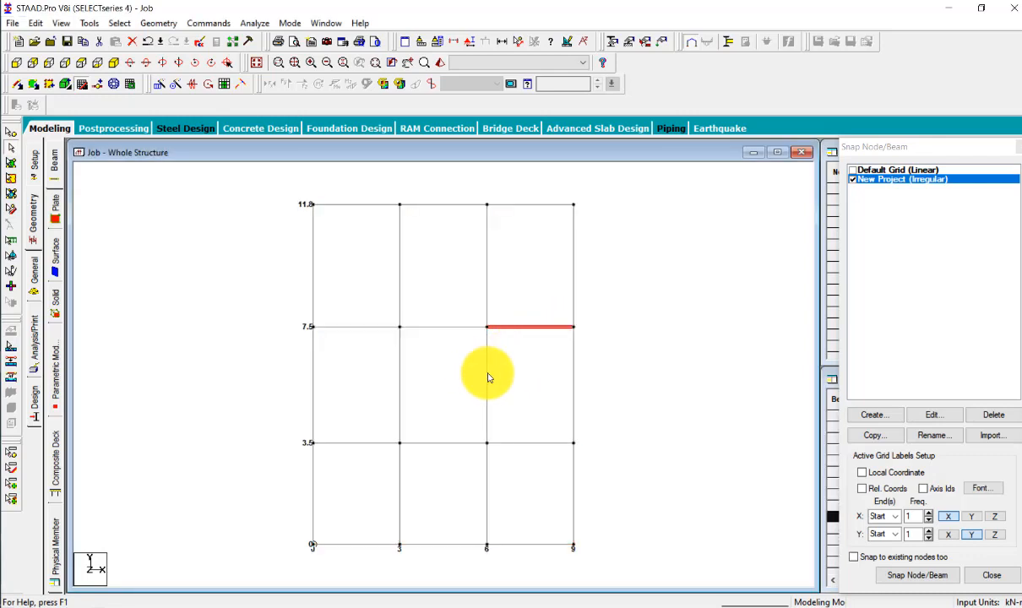
pyautogui.click(487, 377)
pyautogui.click(486, 274)
pyautogui.click(632, 294)
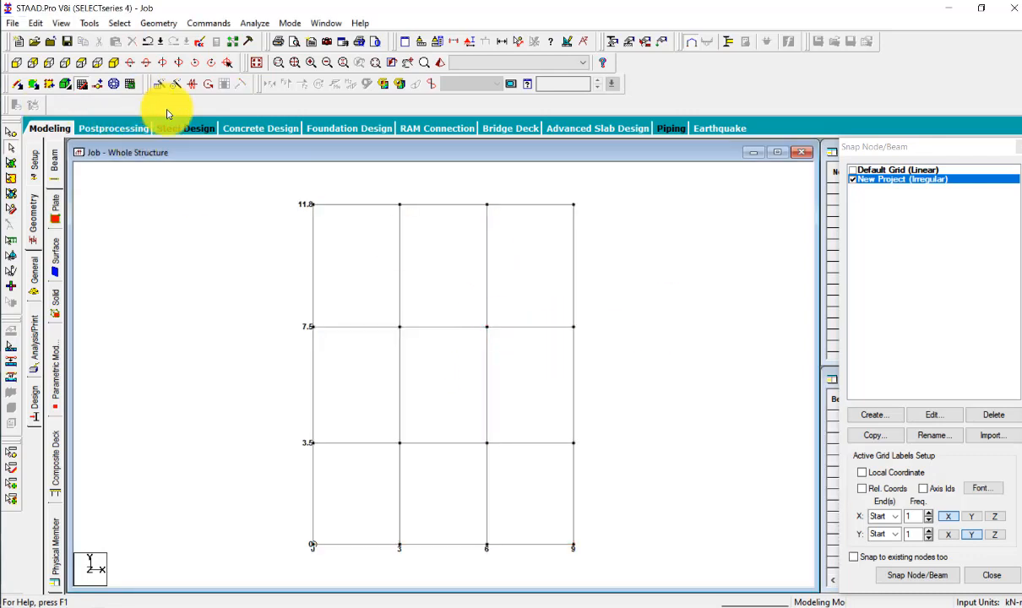
# Repeat the whole frame along Z in 2 steps with 3.06 m spacing, linking the steps with connecting members
pyautogui.moveTo(604, 169); pyautogui.dragTo(204, 591)
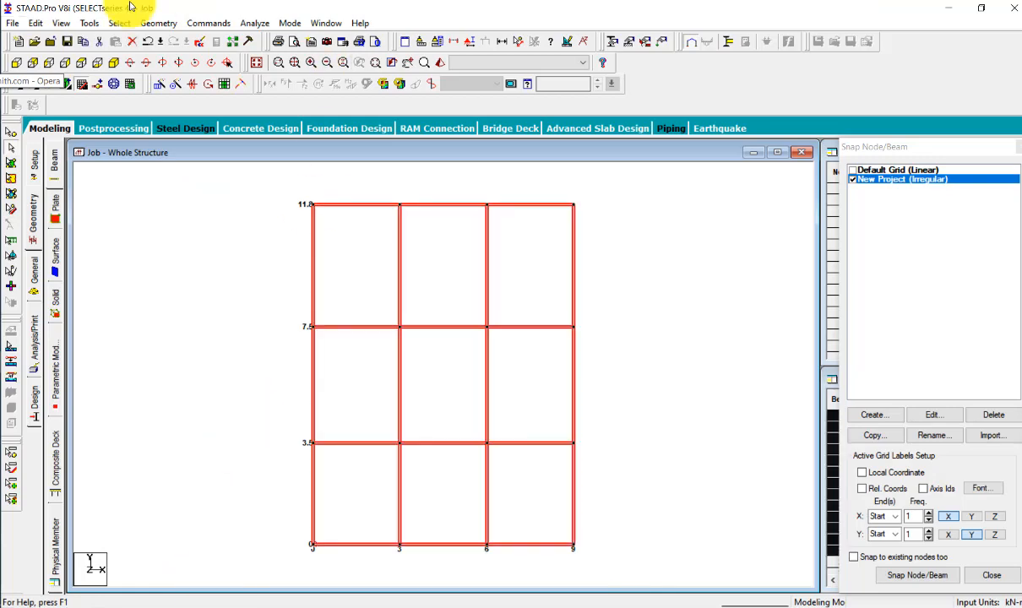
pyautogui.click(112, 65)
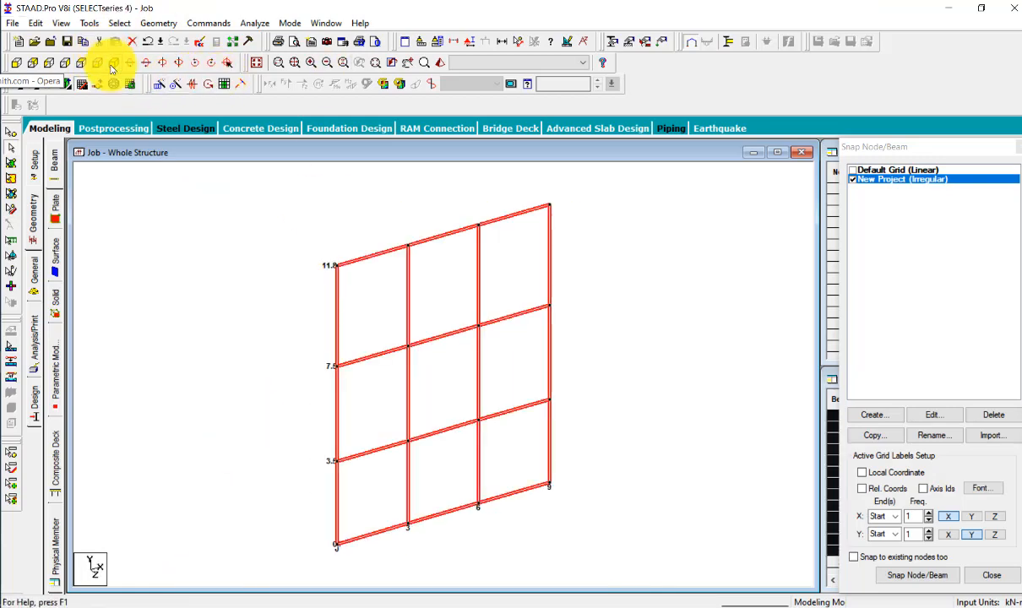
pyautogui.click(162, 87)
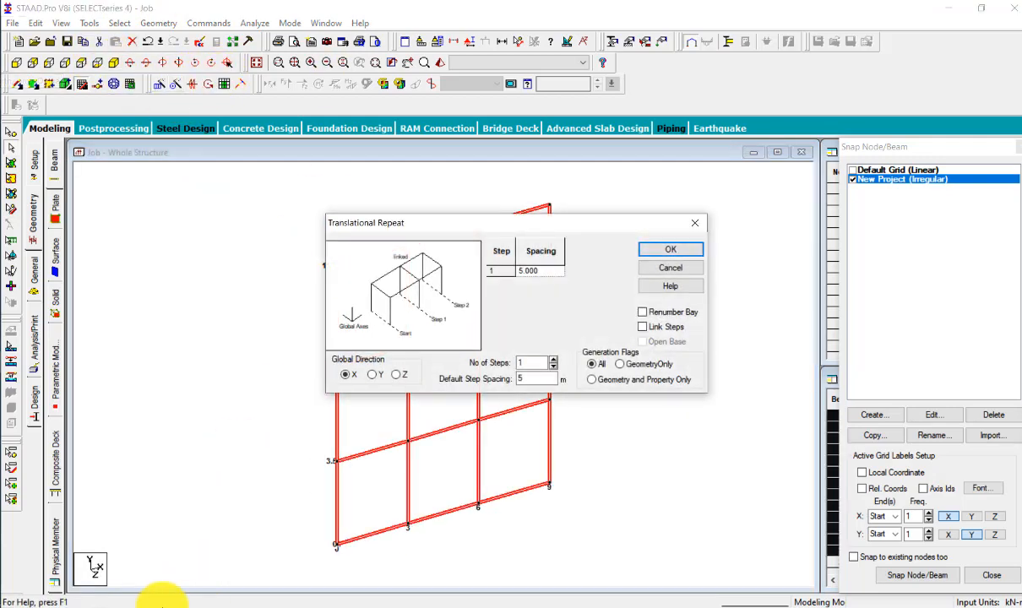
pyautogui.click(396, 375)
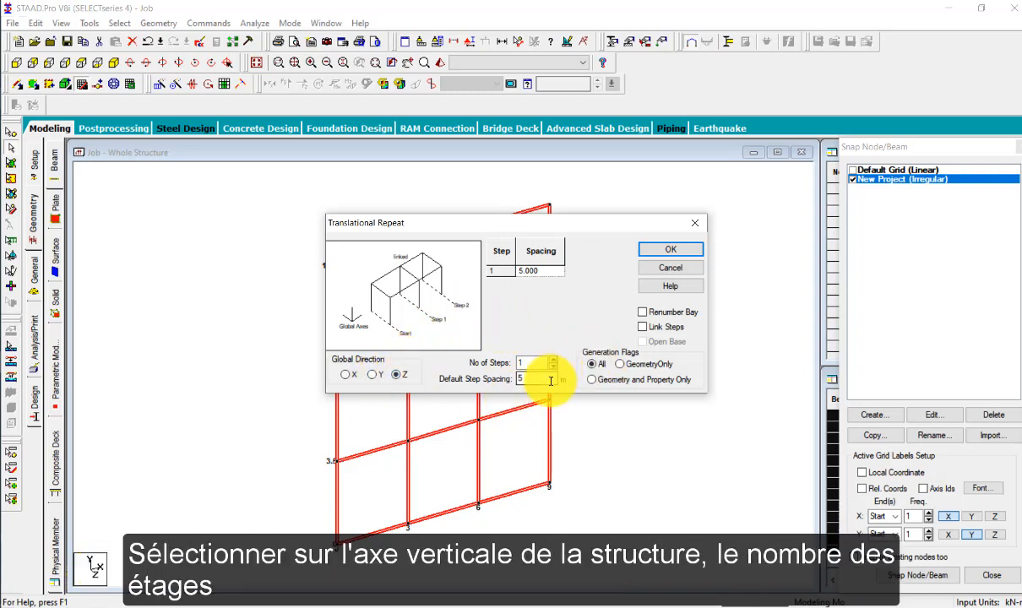
pyautogui.moveTo(550, 381); pyautogui.dragTo(497, 376)
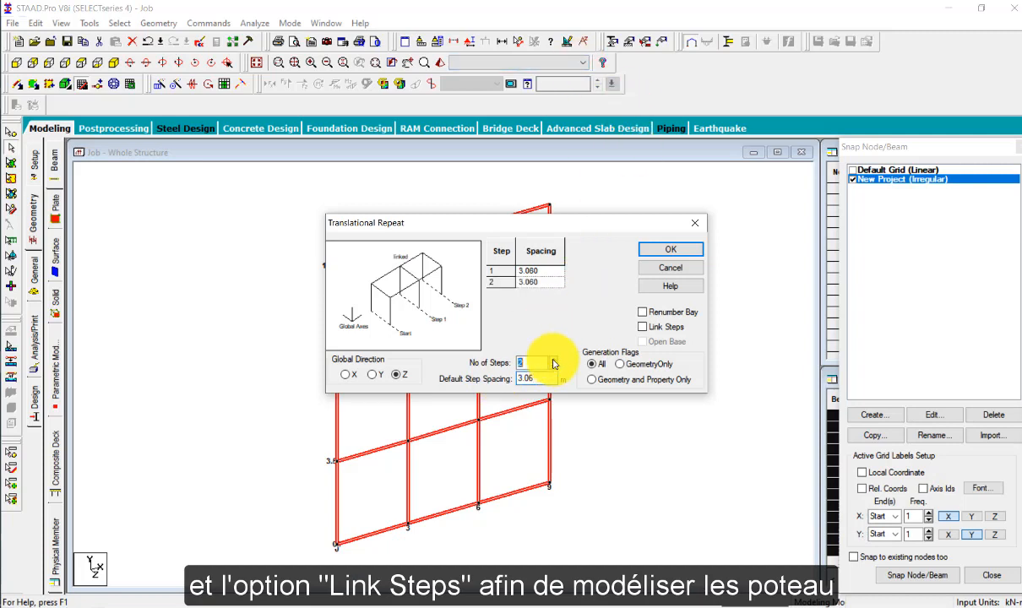
pyautogui.click(642, 327)
pyautogui.click(672, 251)
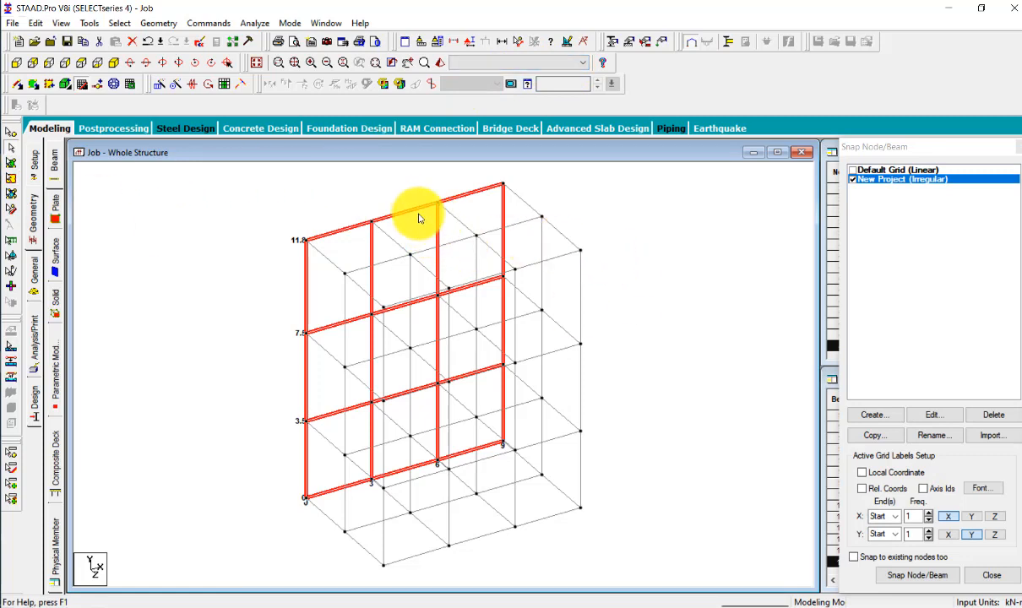
# Delete the selected beams and columns of the original frame on the grid plane
pyautogui.press('Delete')
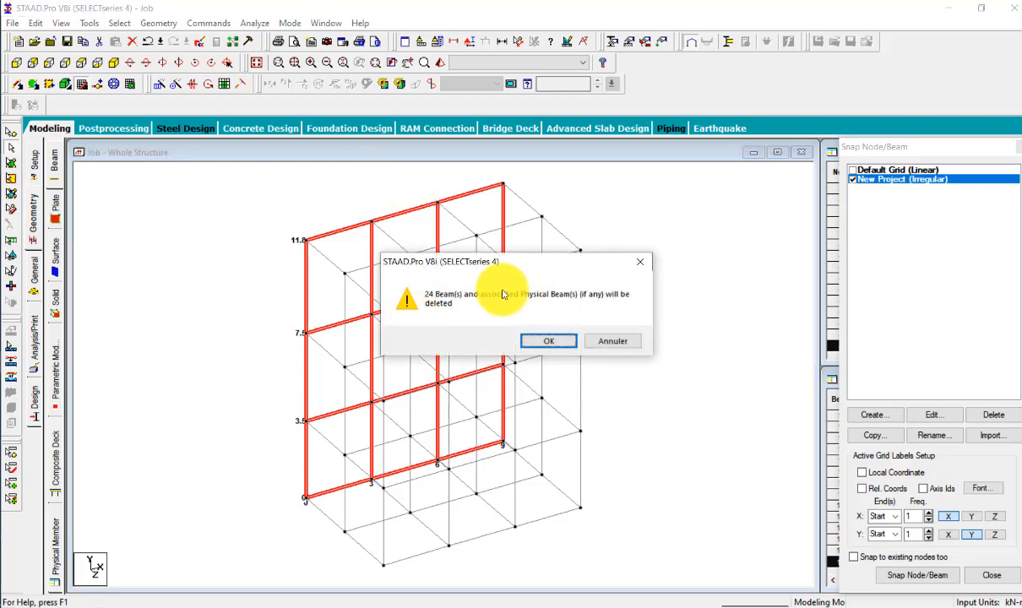
pyautogui.click(549, 341)
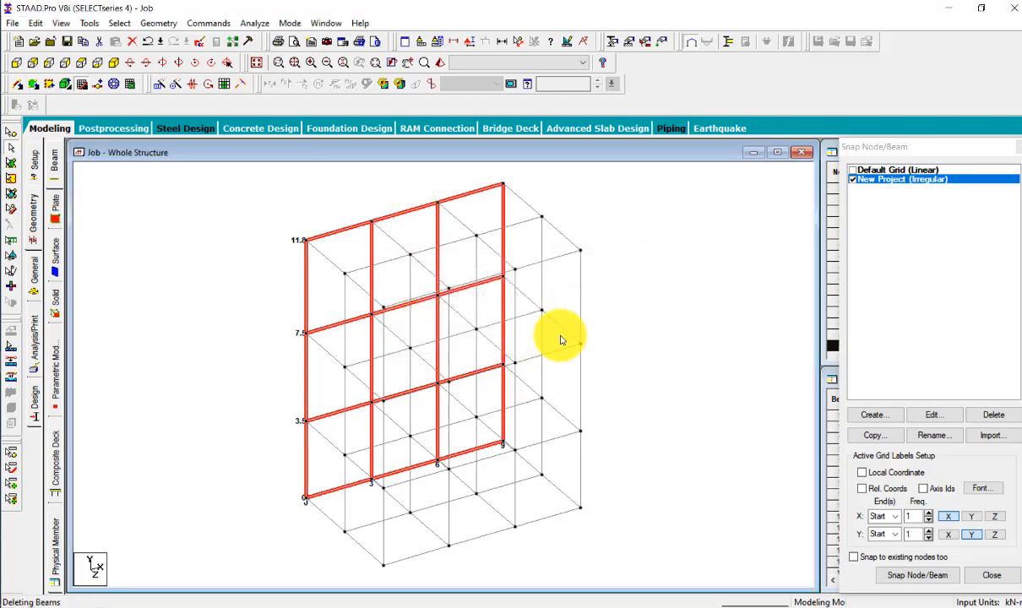
pyautogui.scroll(1, 257, 364)
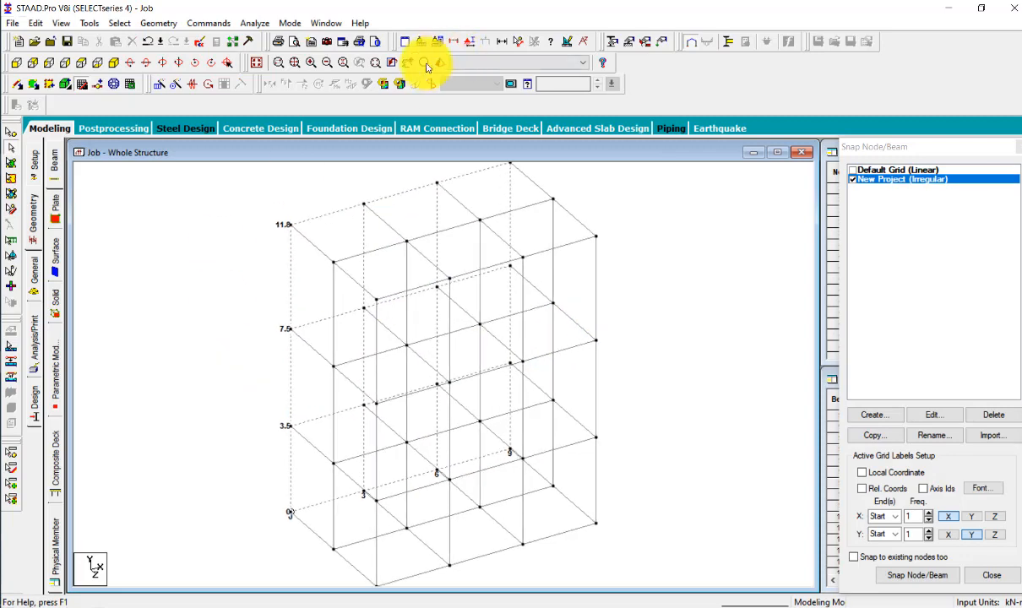
# Inspect the structure in a 3D rendered view from a rotated angle and close that view
pyautogui.click(442, 65)
pyautogui.moveTo(536, 322); pyautogui.dragTo(391, 201)
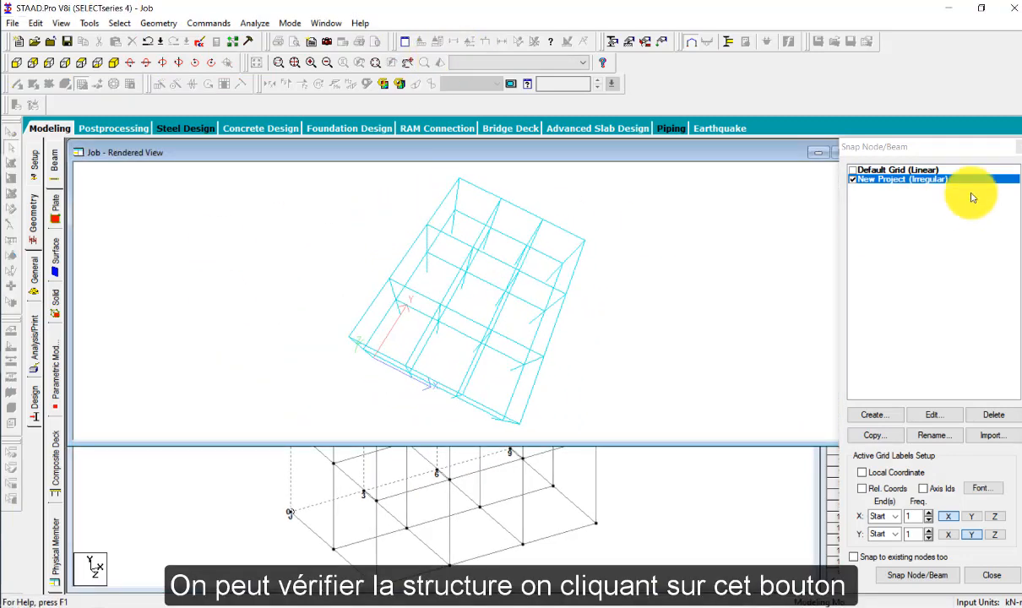
pyautogui.moveTo(797, 153); pyautogui.dragTo(713, 175)
pyautogui.click(784, 177)
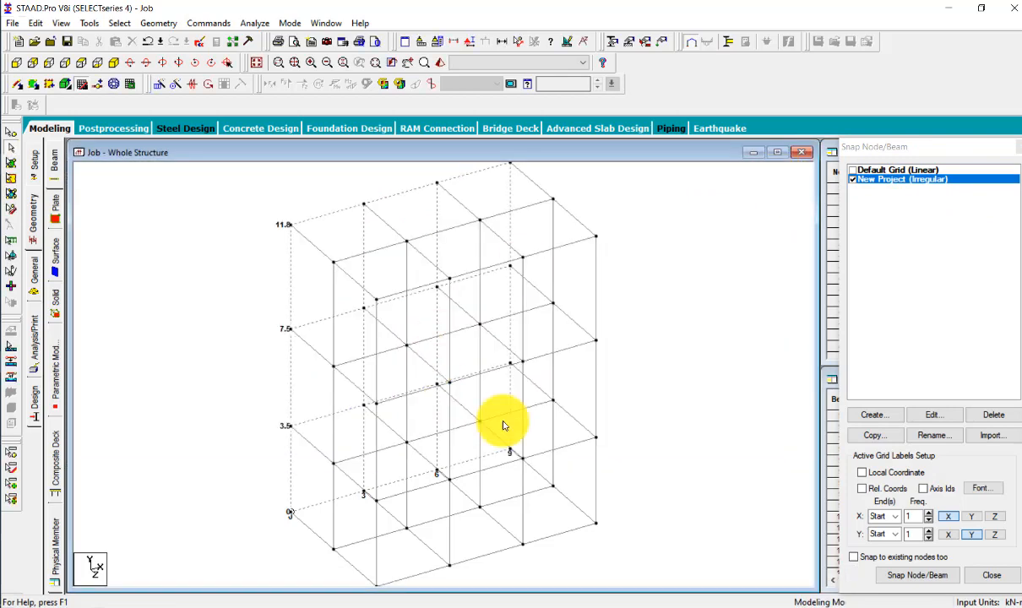
# Define a rectangular concrete section with YD 0.3 m and ZD 0.3 m in the general properties
pyautogui.click(36, 279)
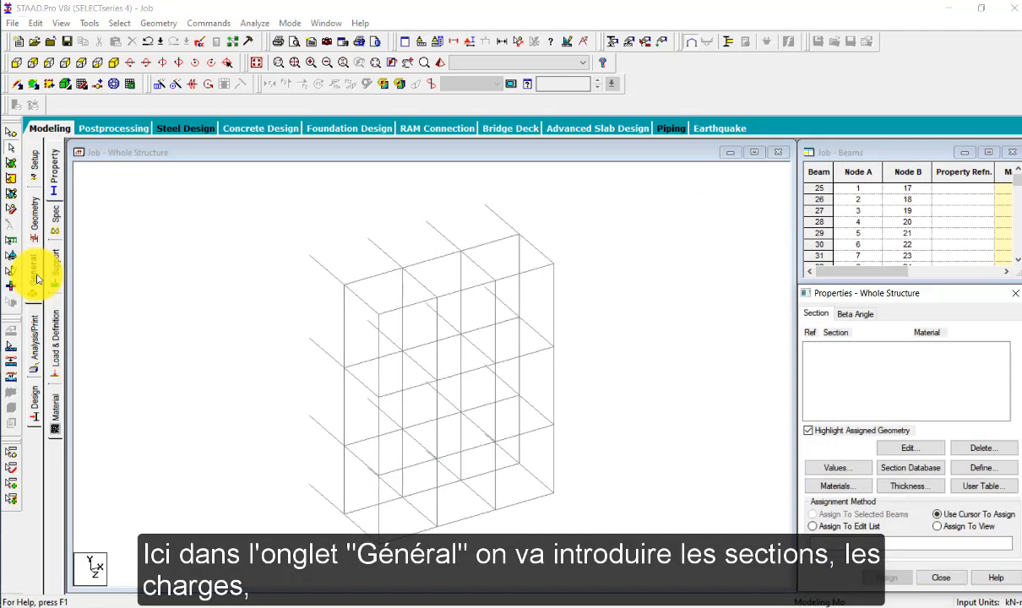
pyautogui.click(990, 469)
pyautogui.click(320, 201)
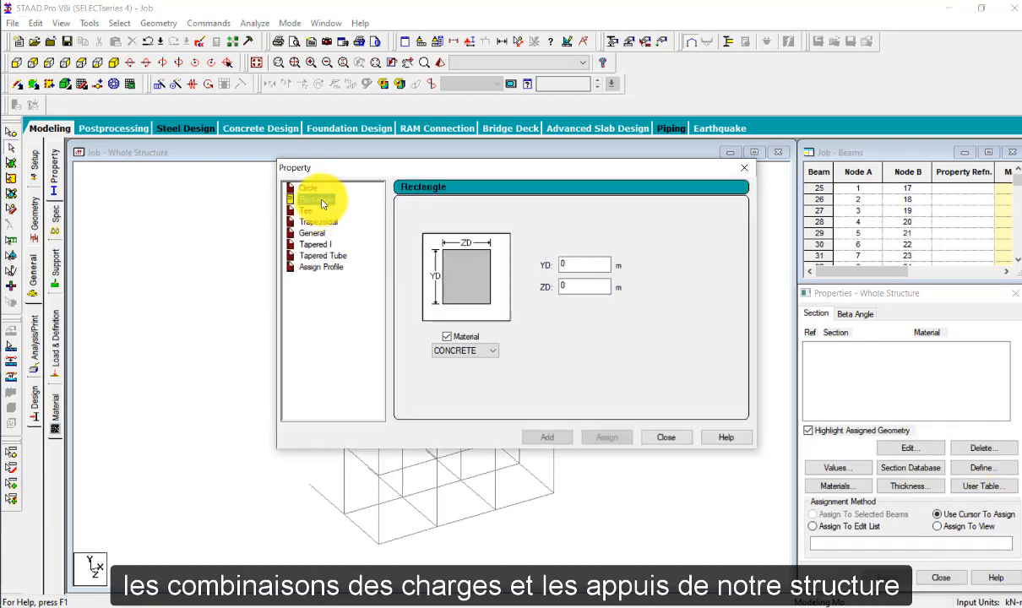
pyautogui.click(571, 265)
pyautogui.write('0.3')
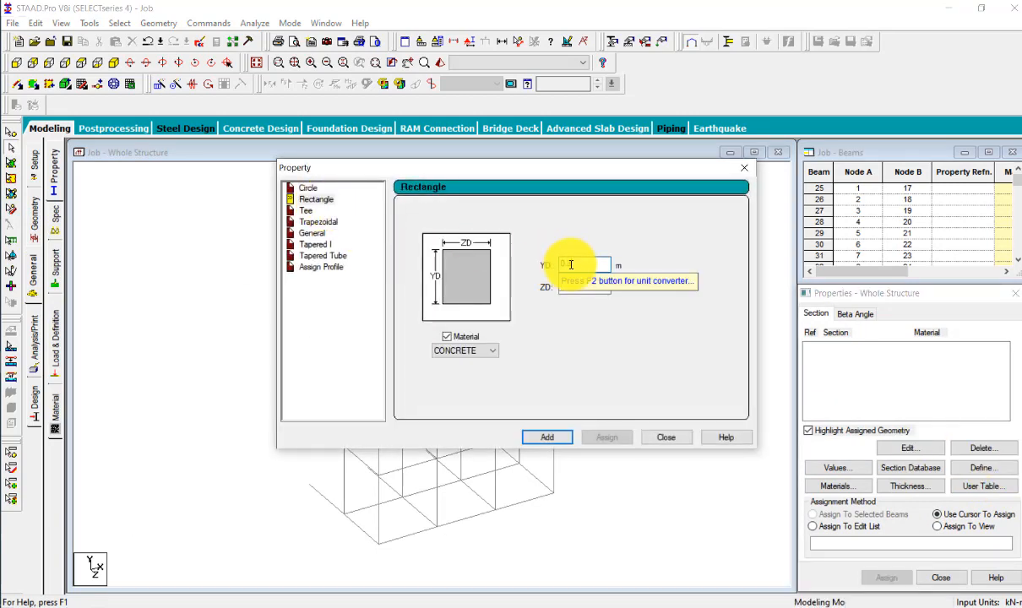
pyautogui.click(578, 285)
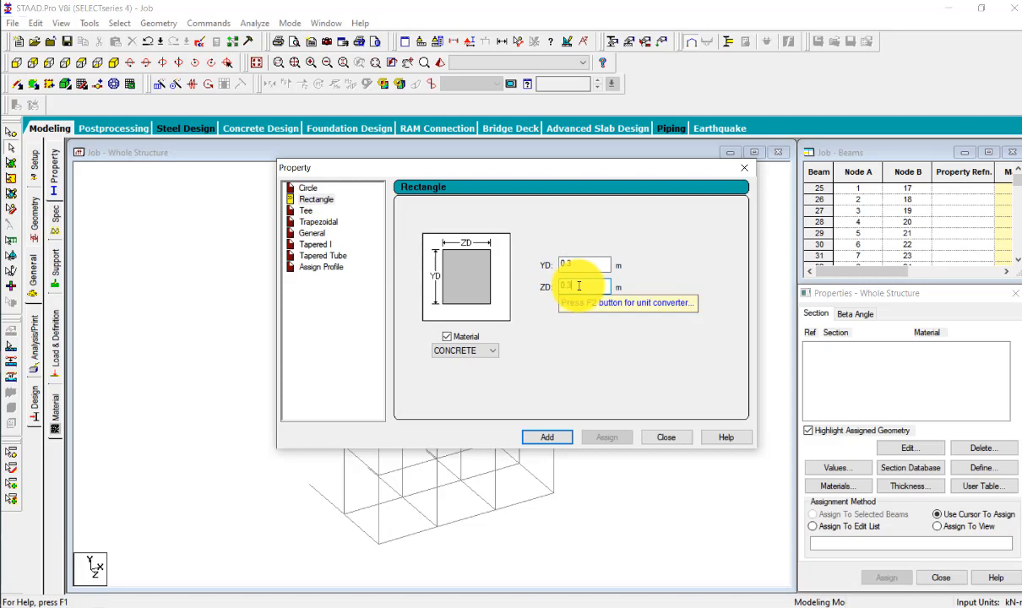
pyautogui.click(546, 437)
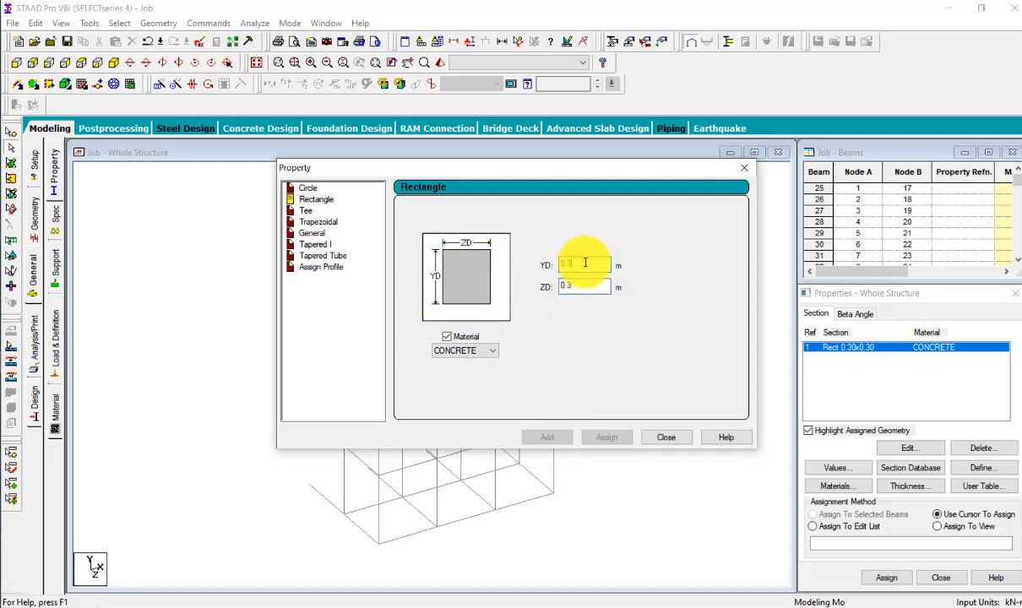
# Add a second rectangular concrete section with YD 0.45 m and ZD 0.3 m, and finish defining sections
pyautogui.write('0.45')
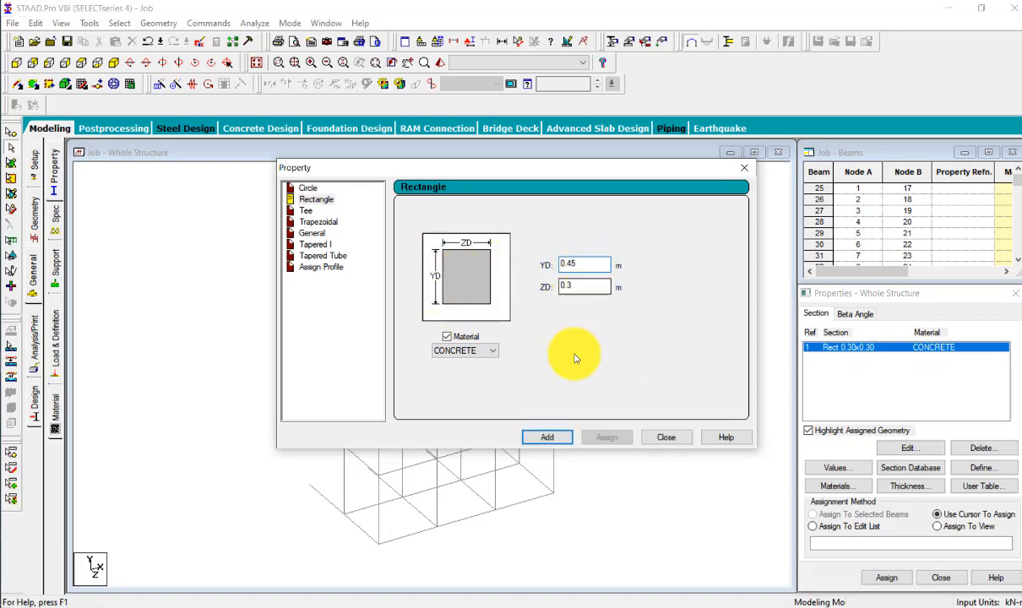
pyautogui.click(549, 438)
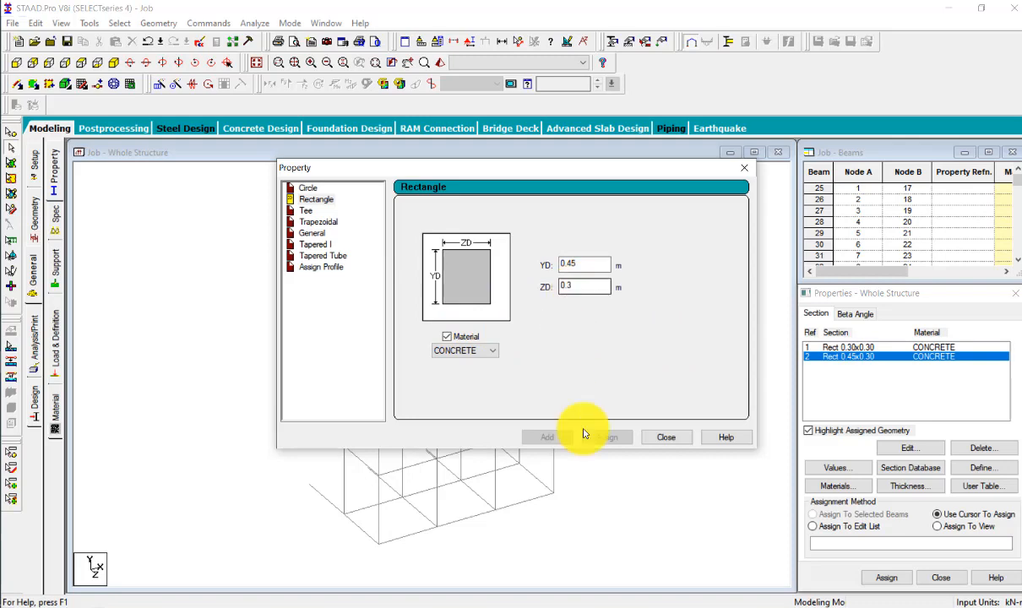
pyautogui.click(657, 443)
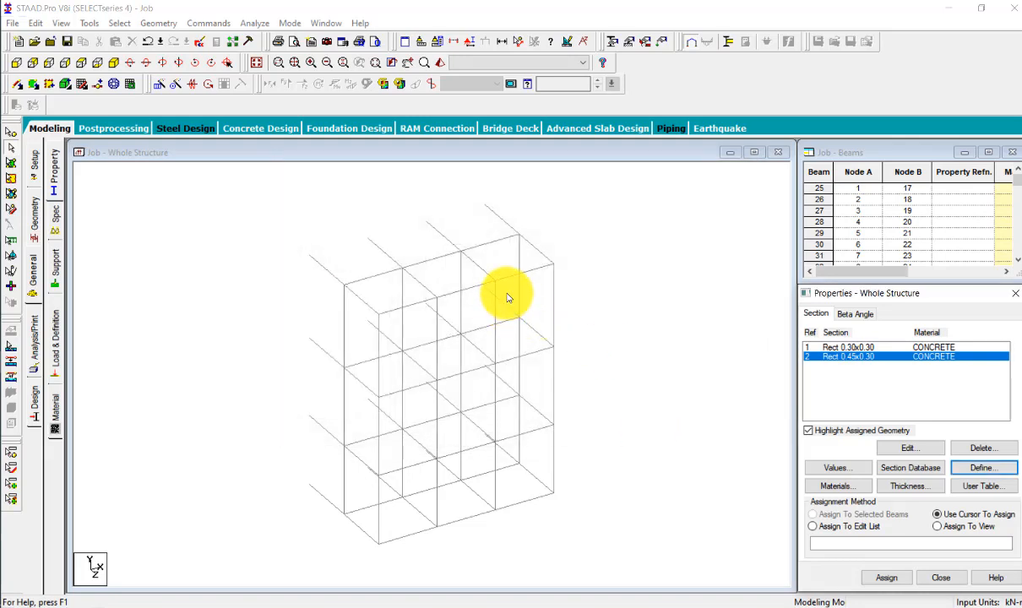
# Select all members running along the Z axis, in both bays of the side view
pyautogui.click(16, 62)
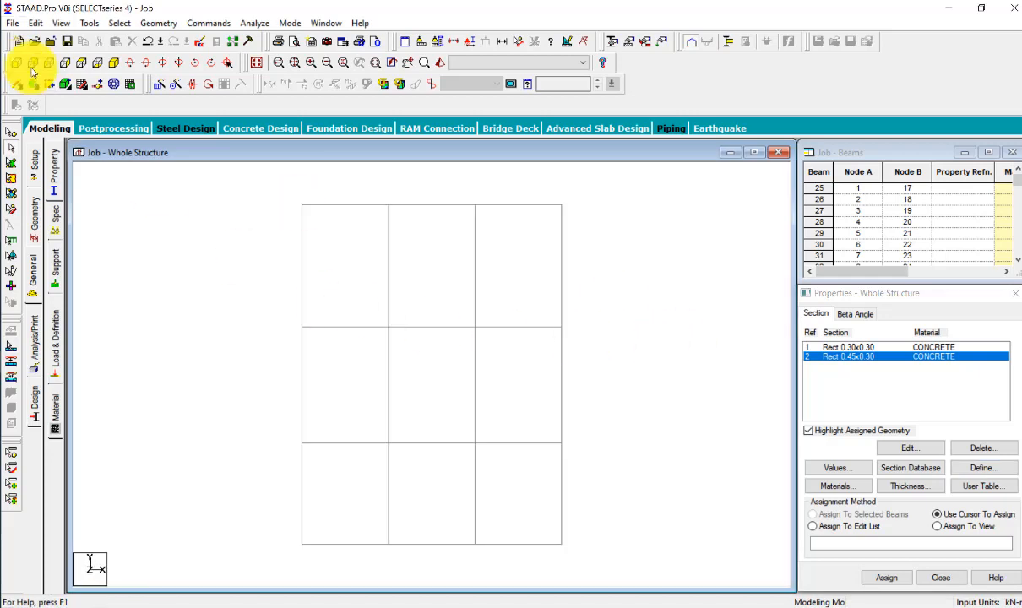
pyautogui.click(50, 64)
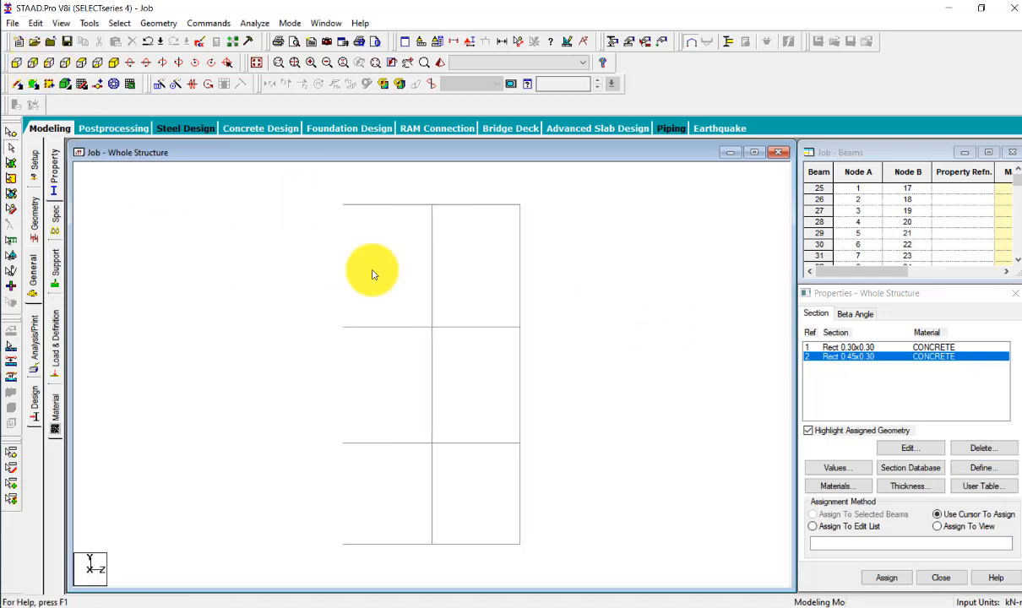
pyautogui.moveTo(484, 561); pyautogui.dragTo(471, 194)
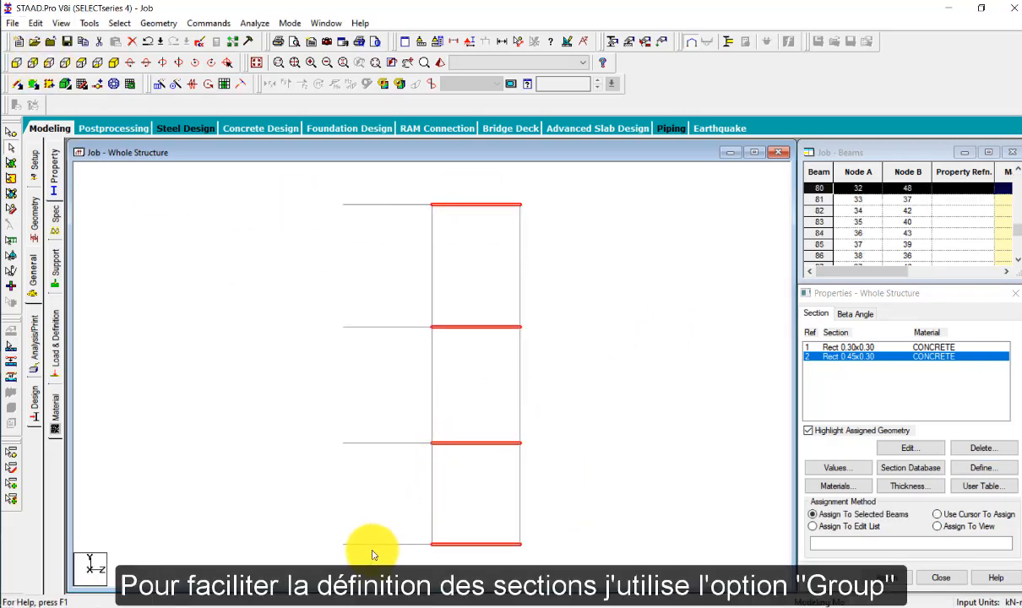
pyautogui.moveTo(372, 534); pyautogui.dragTo(310, 141)
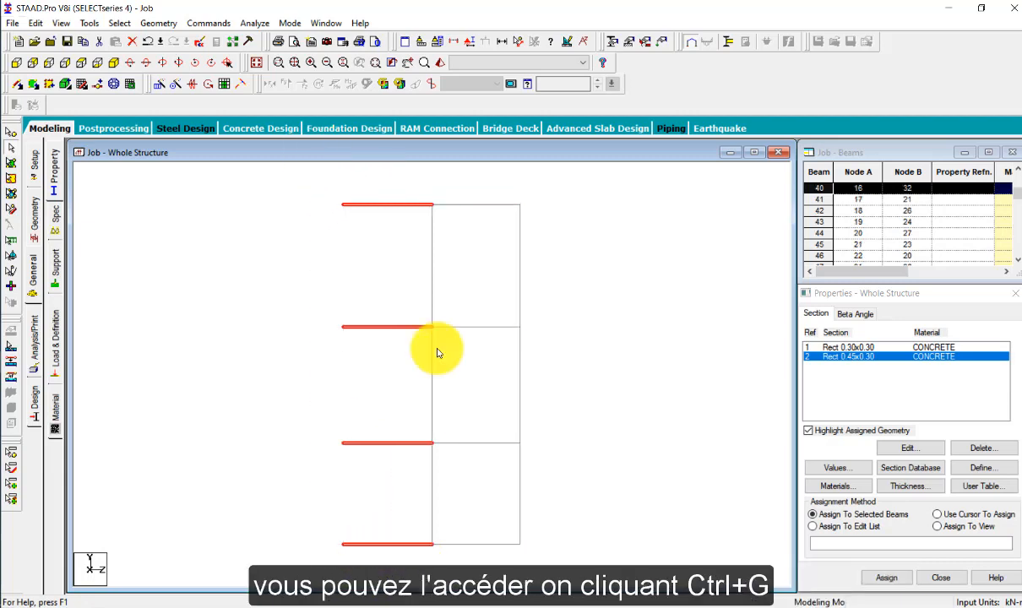
pyautogui.keyDown('ctrl'); pyautogui.moveTo(465, 545); pyautogui.dragTo(464, 151); pyautogui.keyUp('ctrl')
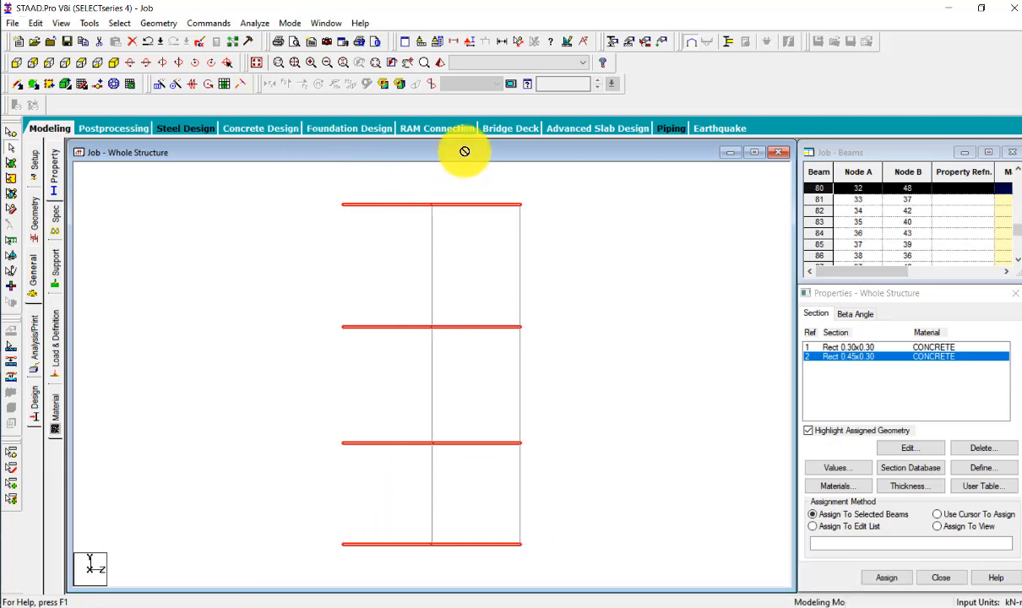
# Create a group named Poteaux of type Beam and associate it with the selected geometry
pyautogui.hotkey('ctrl', 'g')
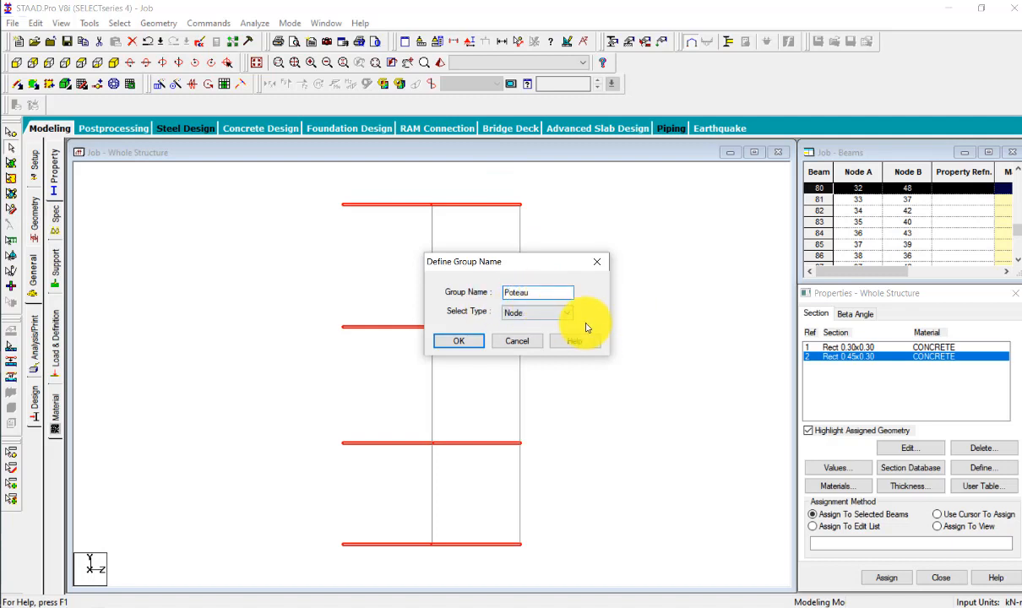
pyautogui.click(546, 337)
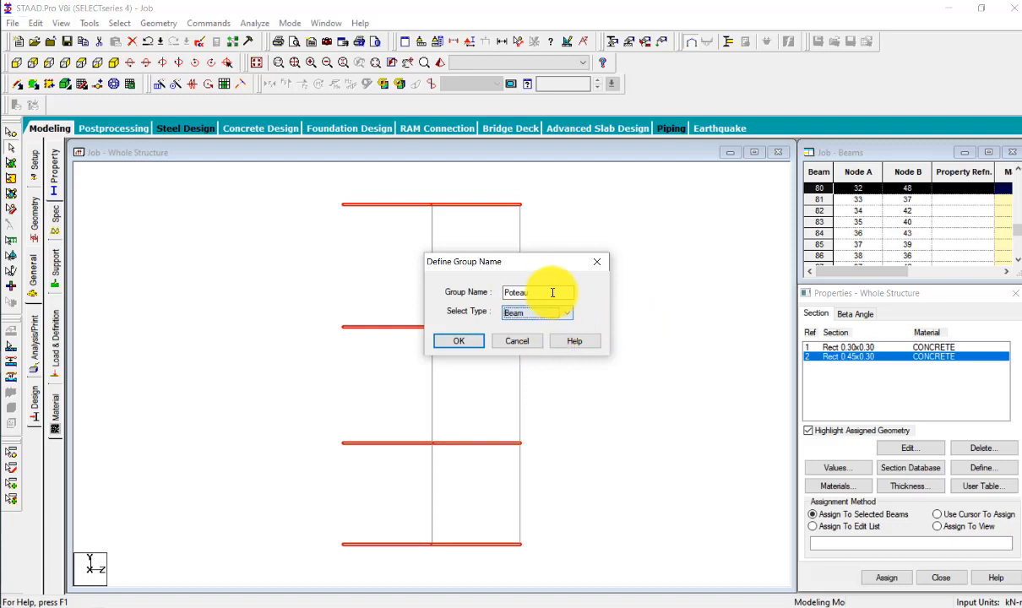
pyautogui.write('x')
pyautogui.click(464, 341)
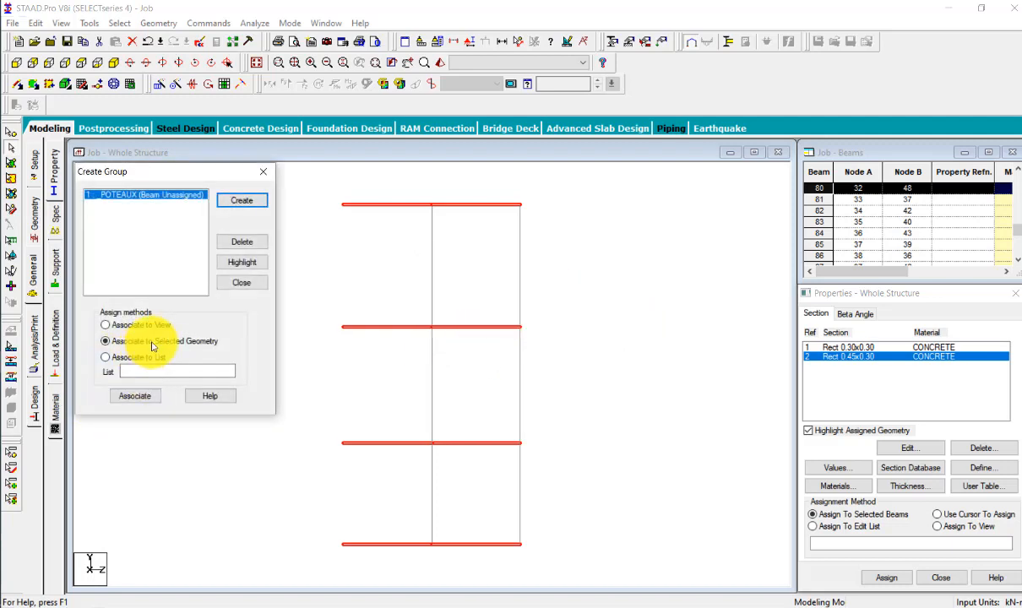
pyautogui.click(148, 399)
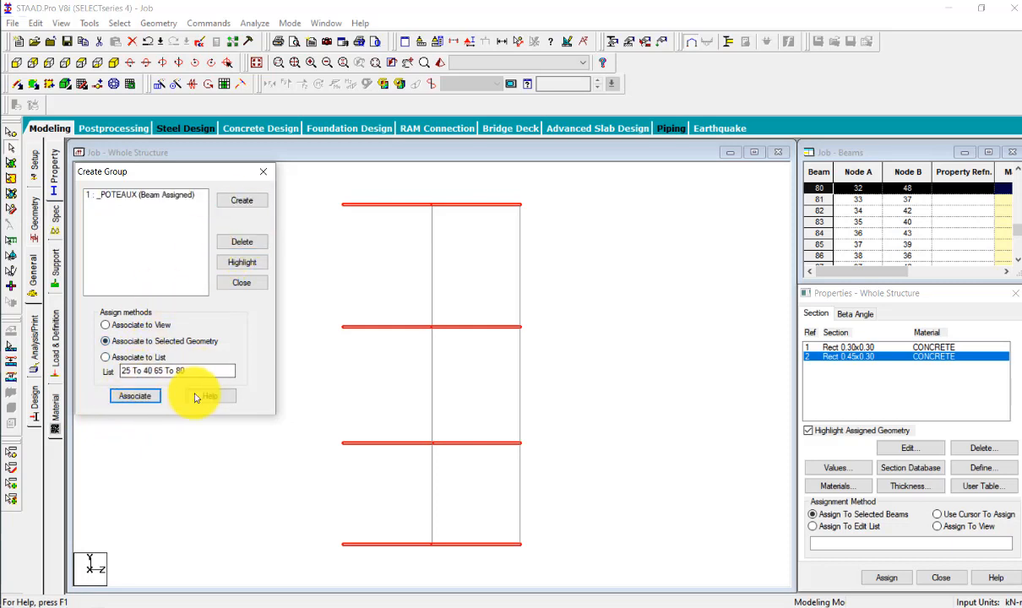
# Select the members running along the Y axis at all three levels and check the selection in the front view
pyautogui.click(773, 335)
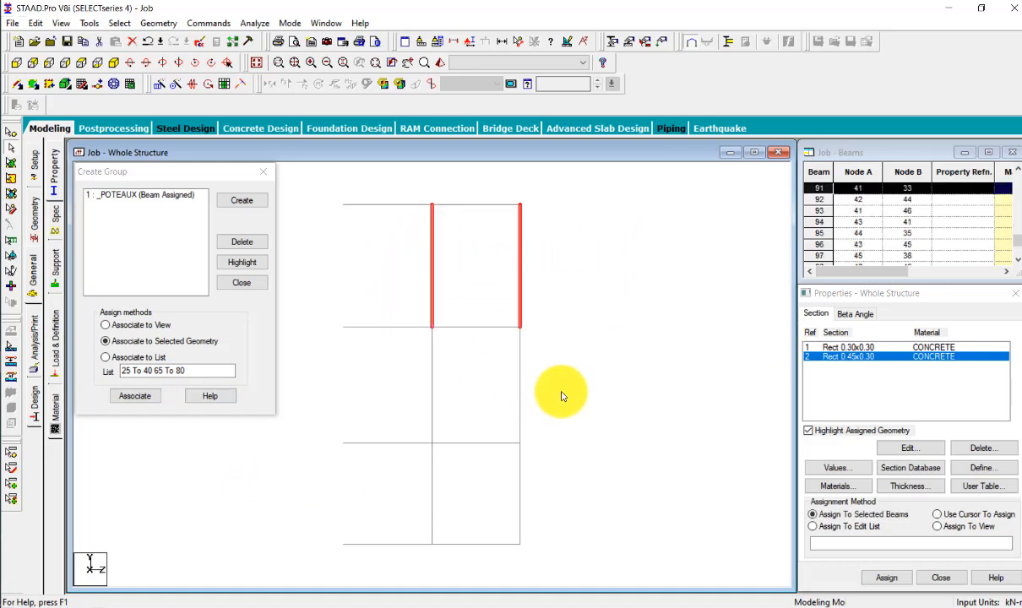
pyautogui.keyDown('ctrl'); pyautogui.moveTo(562, 397); pyautogui.dragTo(375, 386); pyautogui.keyUp('ctrl')
pyautogui.keyDown('ctrl'); pyautogui.moveTo(592, 505); pyautogui.dragTo(375, 485); pyautogui.keyUp('ctrl')
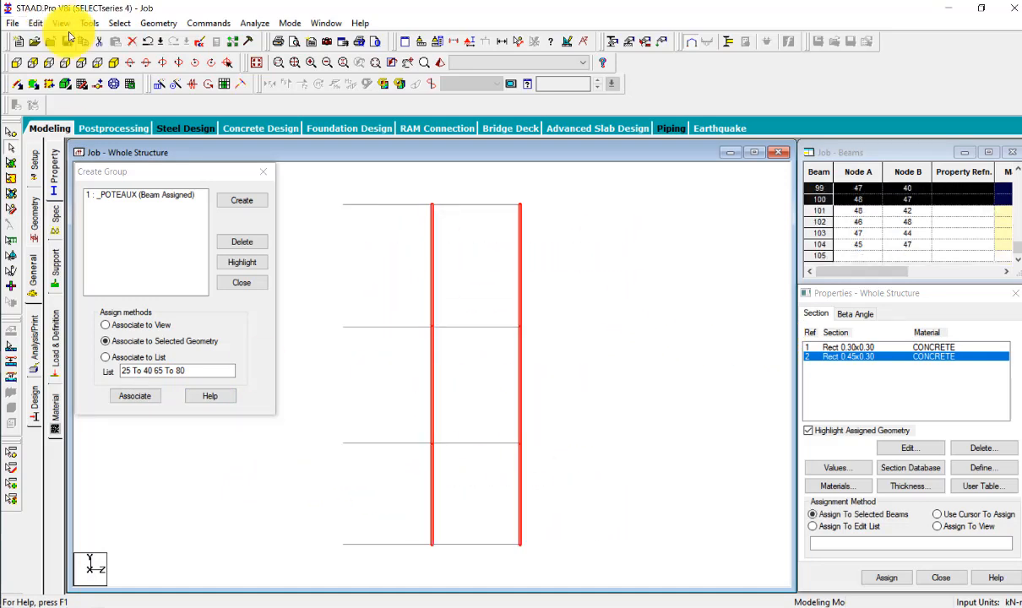
pyautogui.click(18, 65)
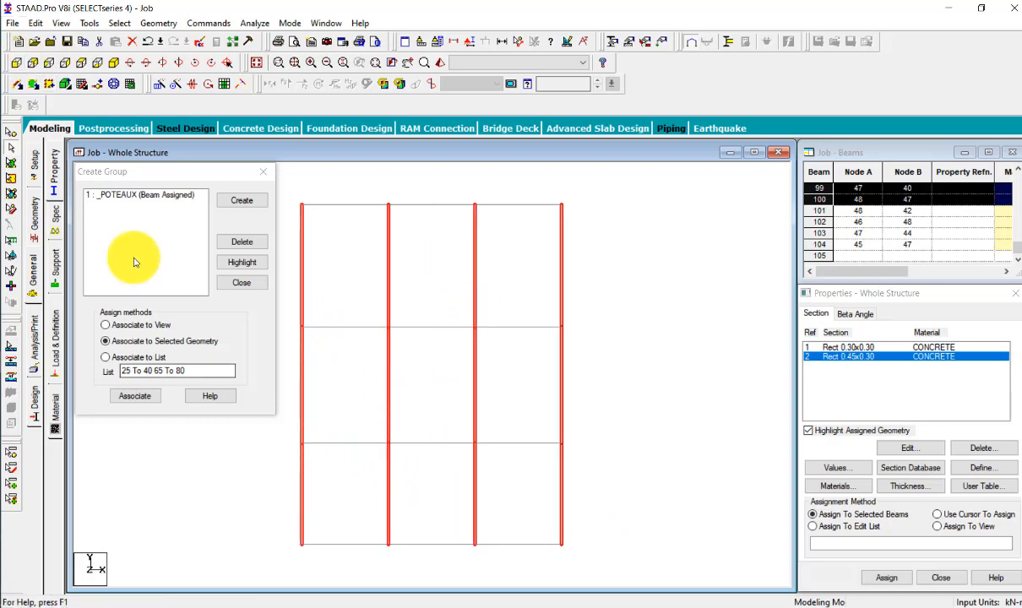
# Create a second group of type Beam for the main beams and name it PP
pyautogui.click(242, 203)
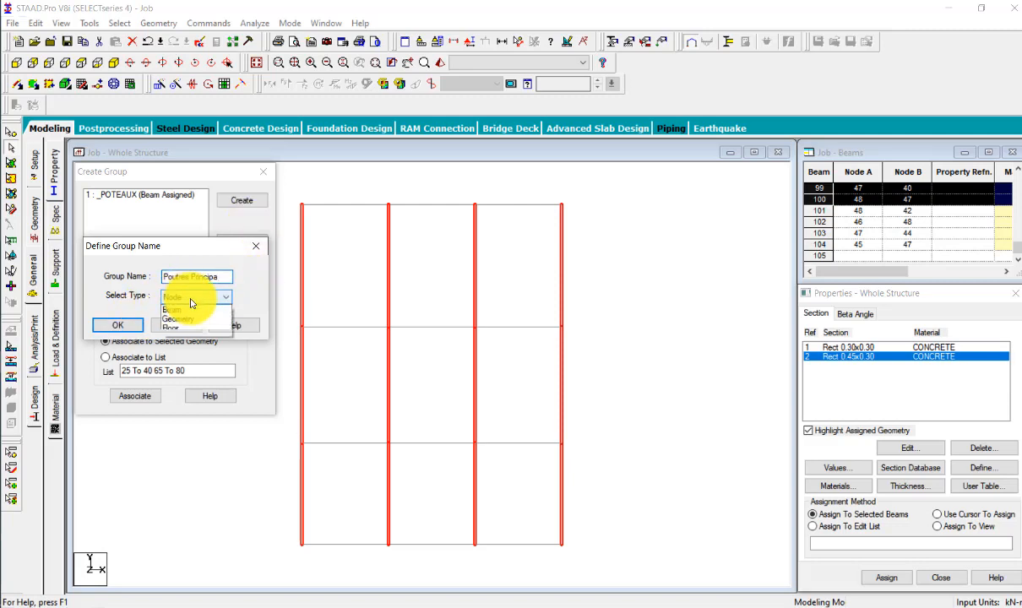
pyautogui.click(186, 320)
pyautogui.click(118, 326)
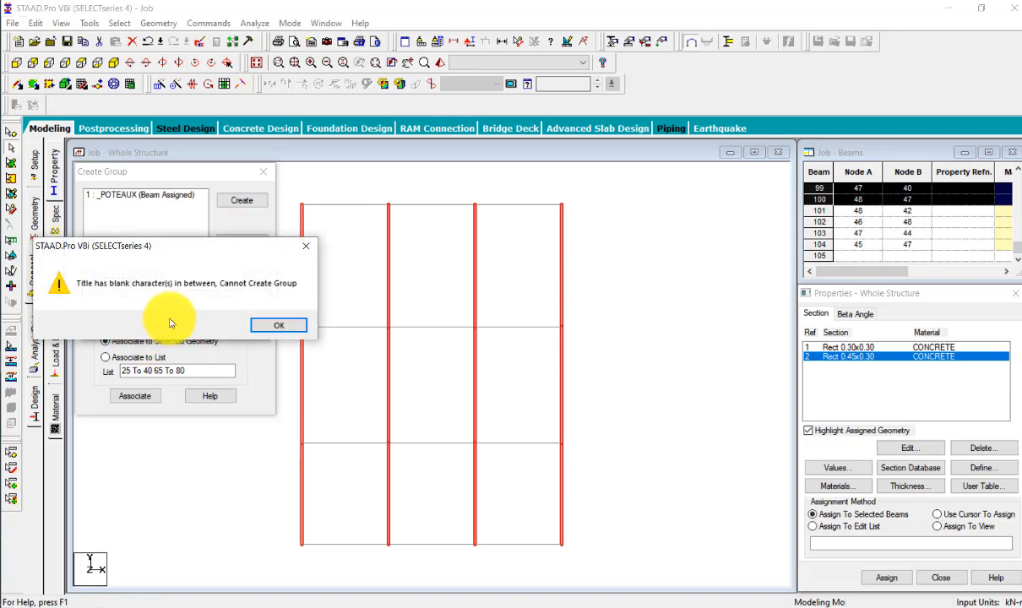
pyautogui.click(292, 328)
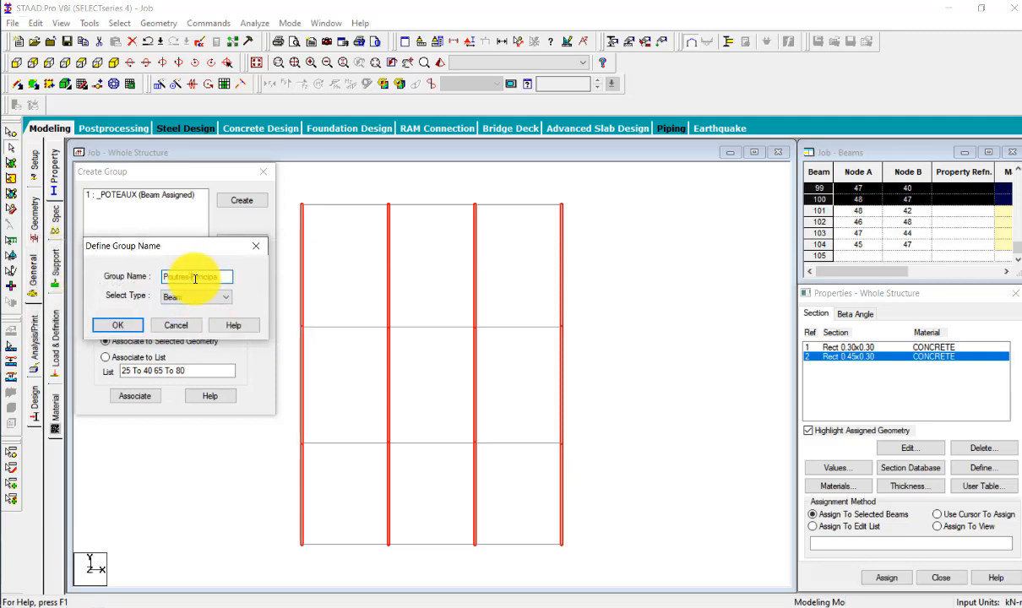
pyautogui.click(123, 325)
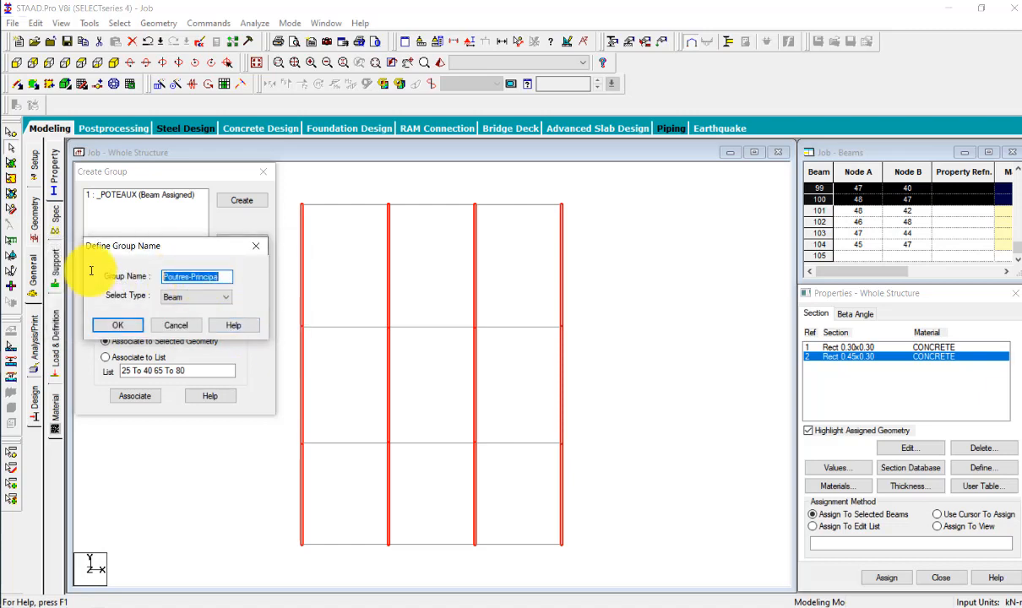
pyautogui.write('PP')
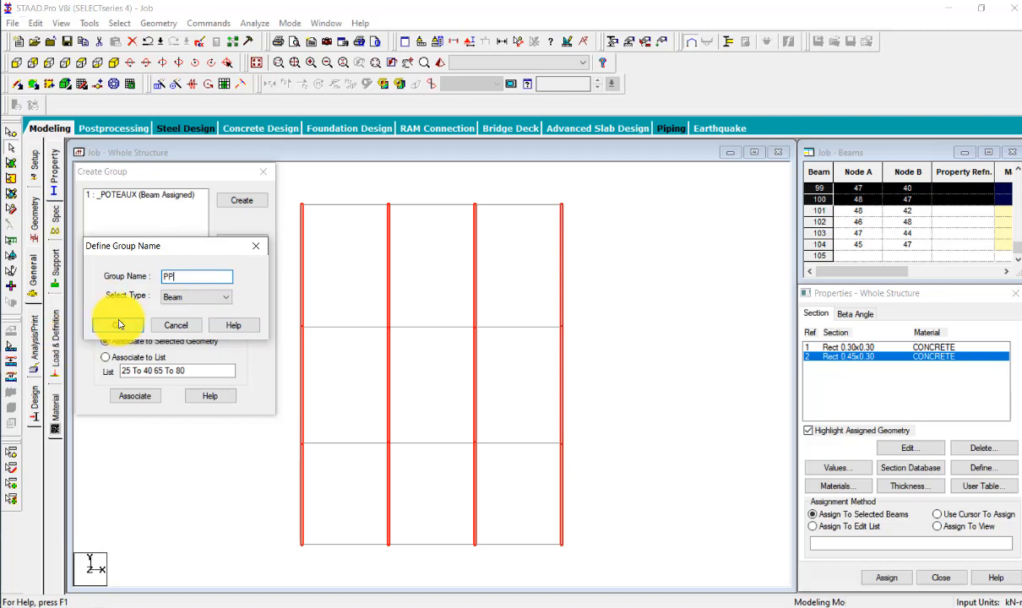
pyautogui.click(118, 325)
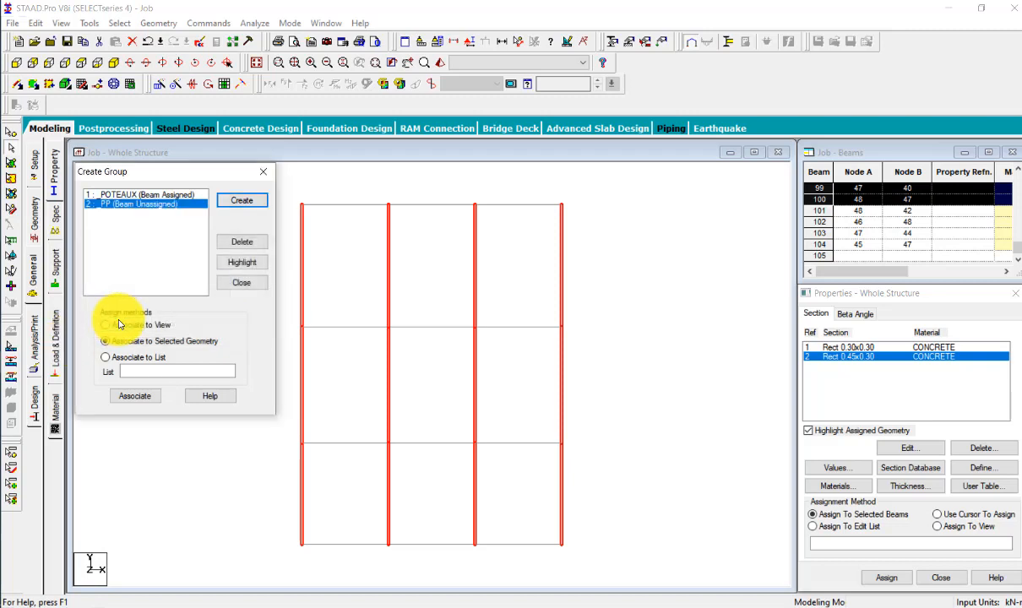
# Associate the PP group with the selected geometry and save the modified structure
pyautogui.click(187, 372)
pyautogui.click(142, 402)
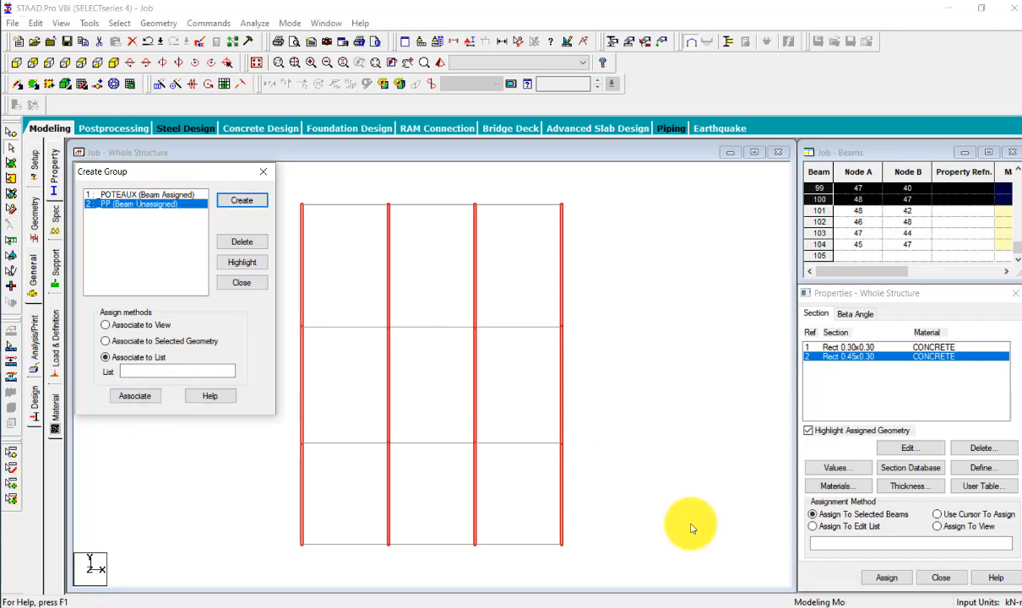
pyautogui.click(146, 403)
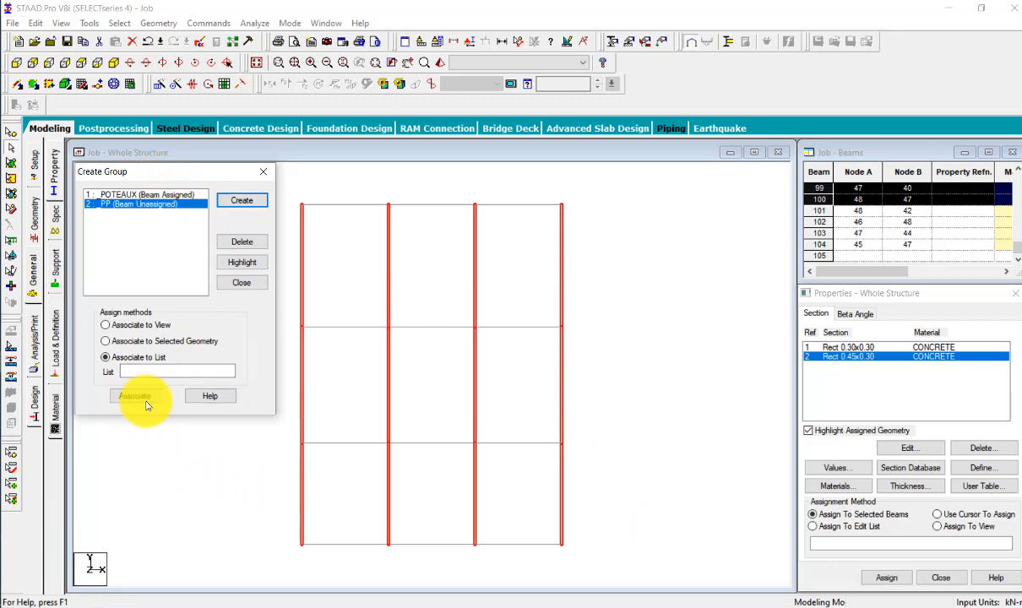
pyautogui.click(165, 343)
pyautogui.click(134, 397)
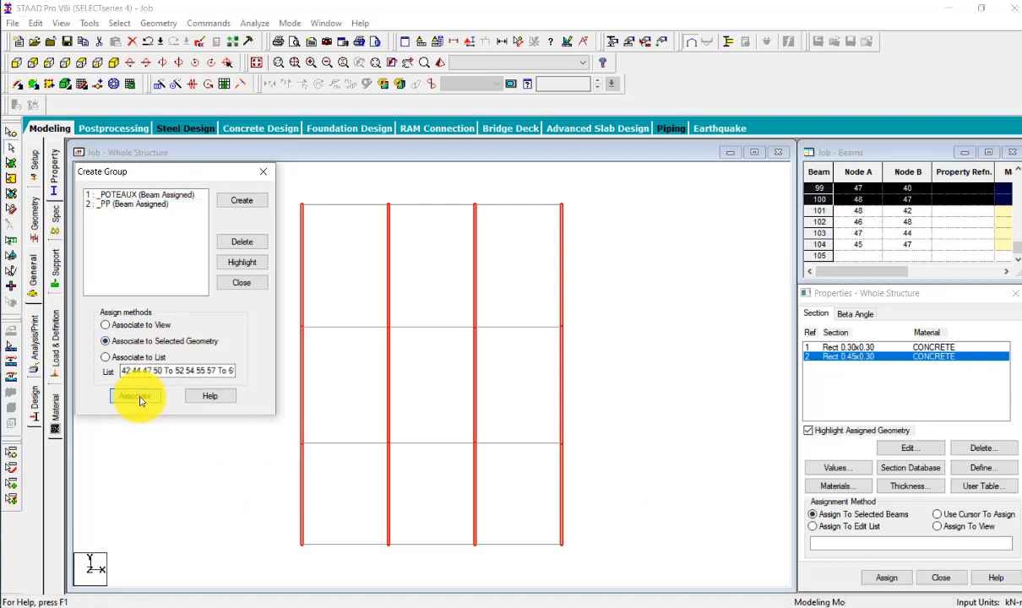
pyautogui.click(181, 325)
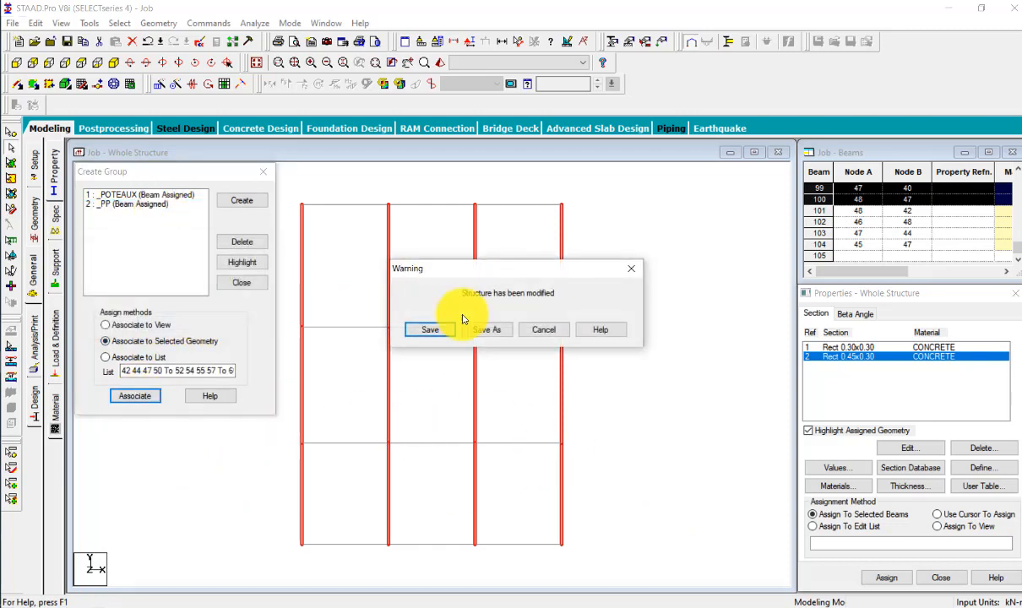
pyautogui.click(432, 330)
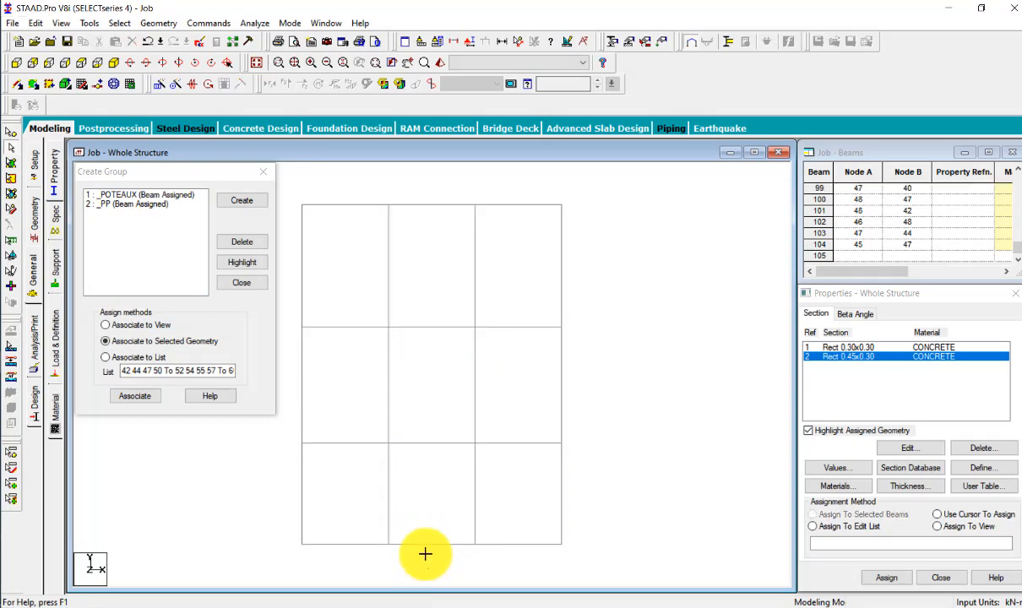
# Select all members running along the X axis across the three bays and check the selection in the isometric view
pyautogui.moveTo(425, 555); pyautogui.dragTo(433, 176)
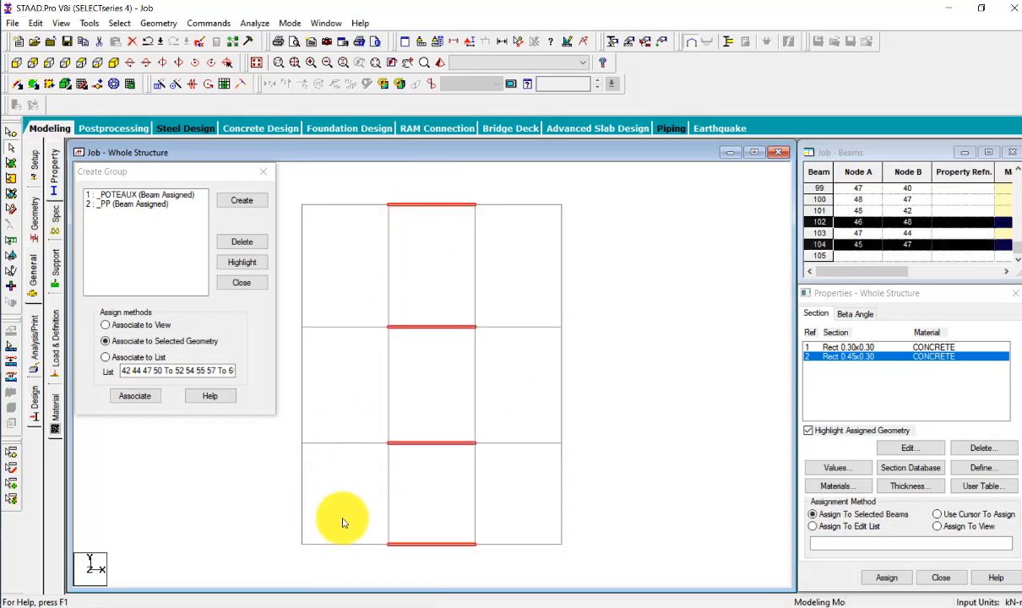
pyautogui.moveTo(342, 522); pyautogui.dragTo(342, 176)
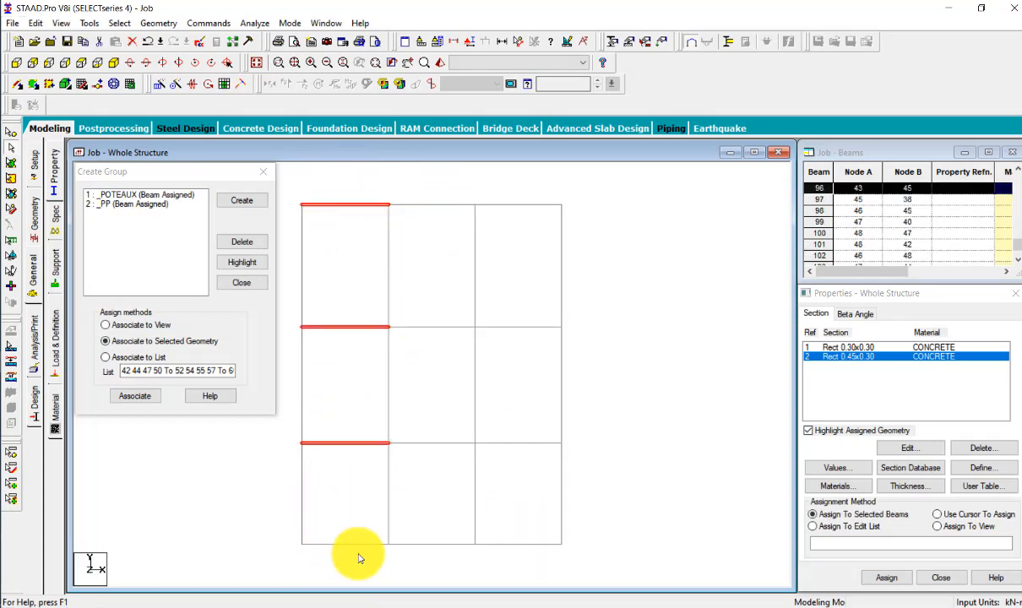
pyautogui.moveTo(360, 559); pyautogui.dragTo(346, 145)
pyautogui.moveTo(462, 572); pyautogui.dragTo(416, 173)
pyautogui.moveTo(533, 564); pyautogui.dragTo(492, 172)
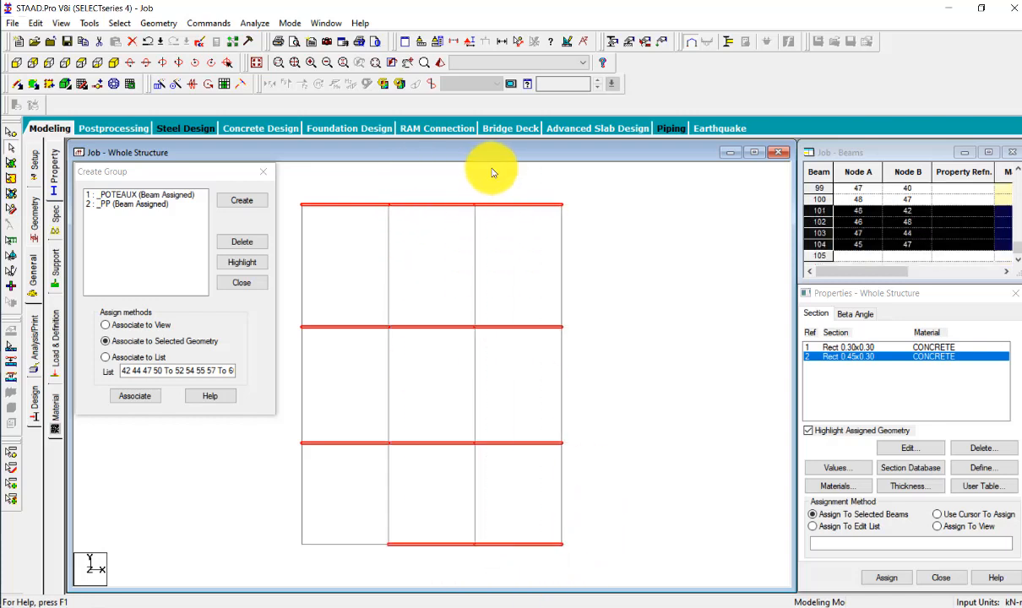
pyautogui.keyDown('ctrl'); pyautogui.moveTo(365, 568); pyautogui.dragTo(344, 415); pyautogui.keyUp('ctrl')
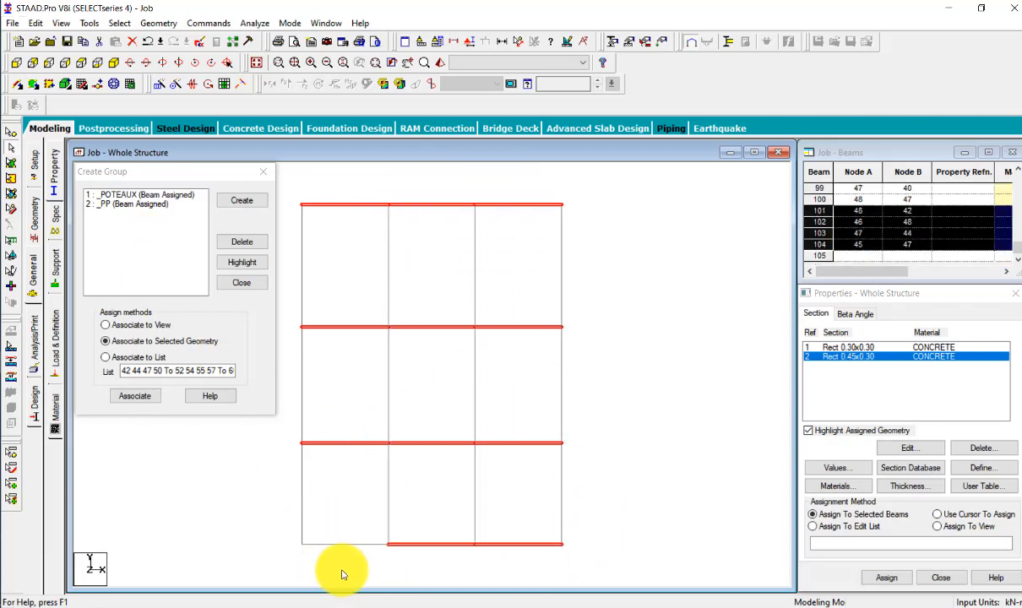
pyautogui.moveTo(342, 575); pyautogui.dragTo(329, 498)
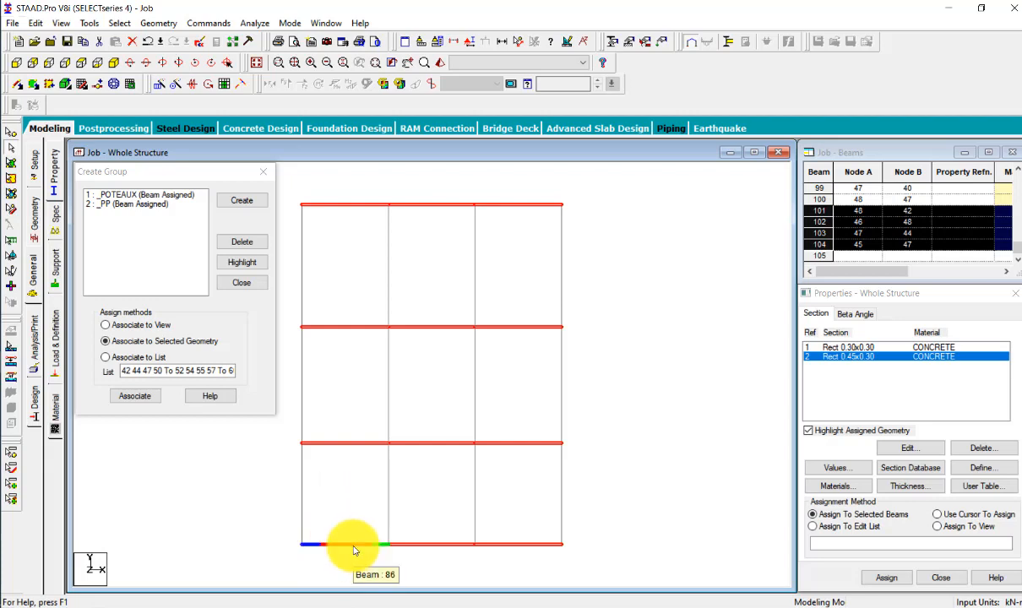
pyautogui.click(117, 68)
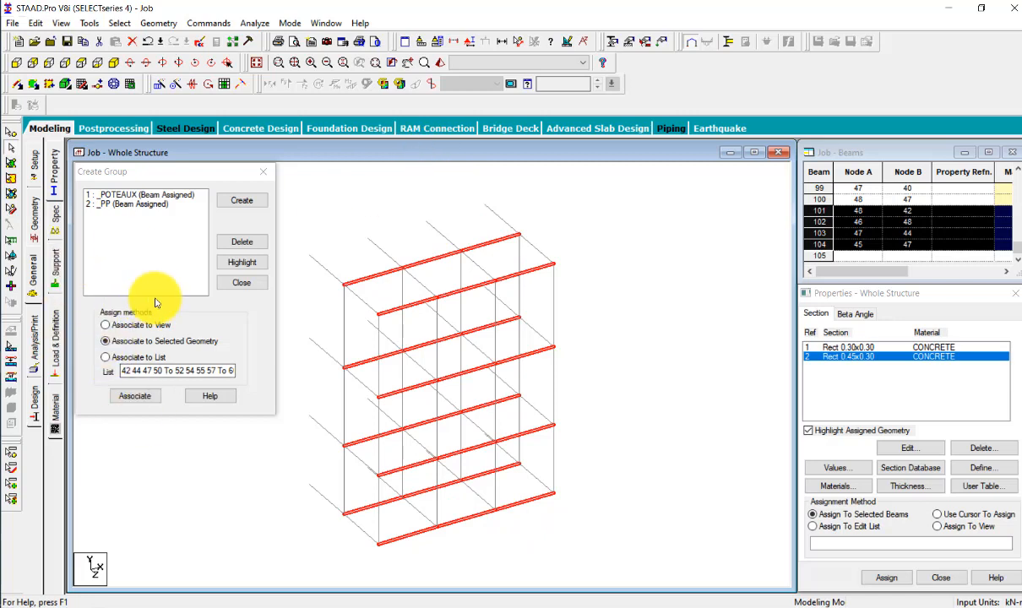
# Create a third group named PS of type Beam and associate it with the selected geometry
pyautogui.click(249, 204)
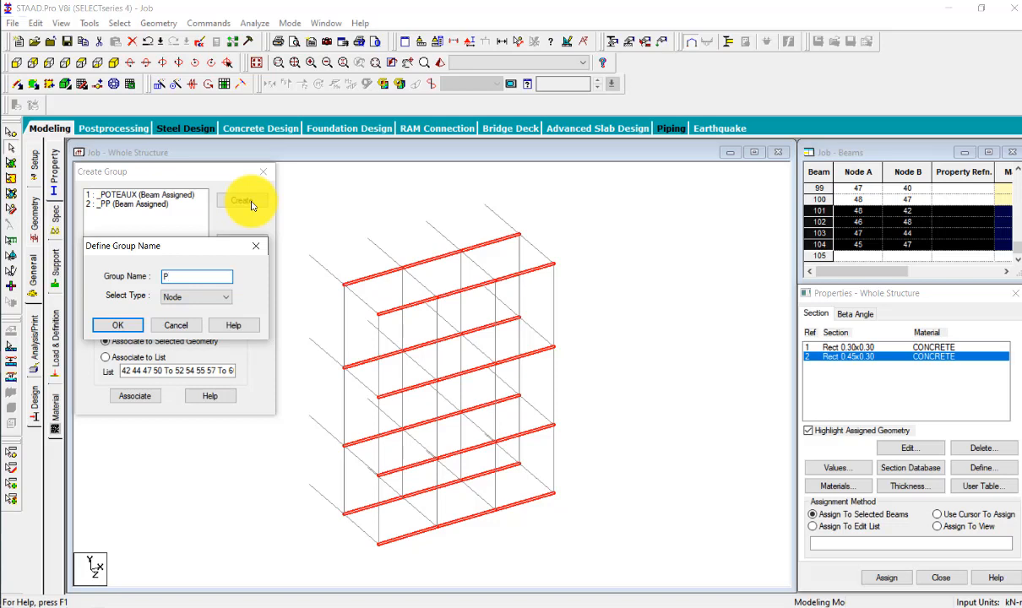
pyautogui.click(203, 299)
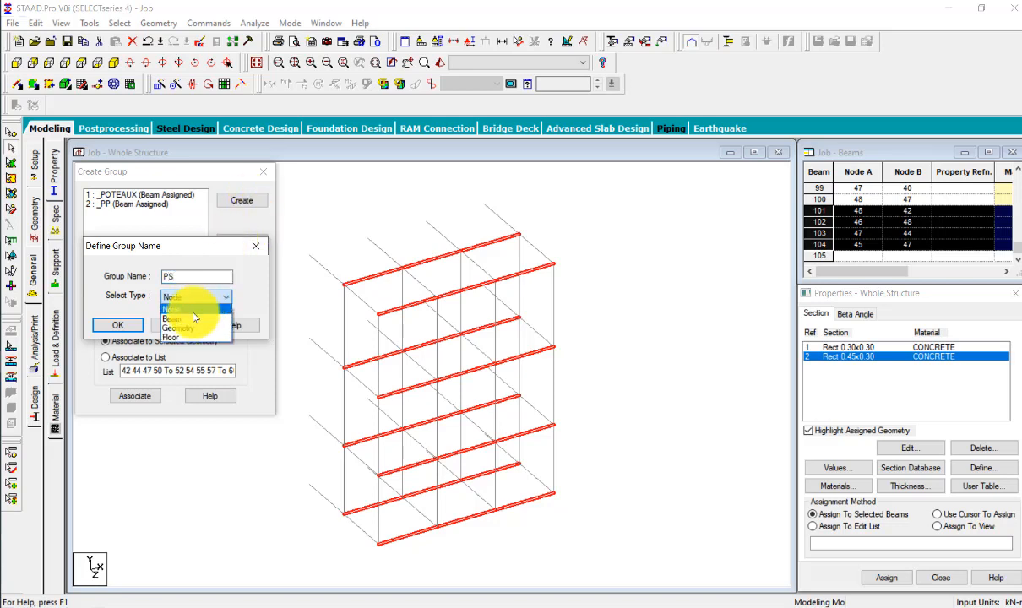
pyautogui.click(192, 320)
pyautogui.click(117, 325)
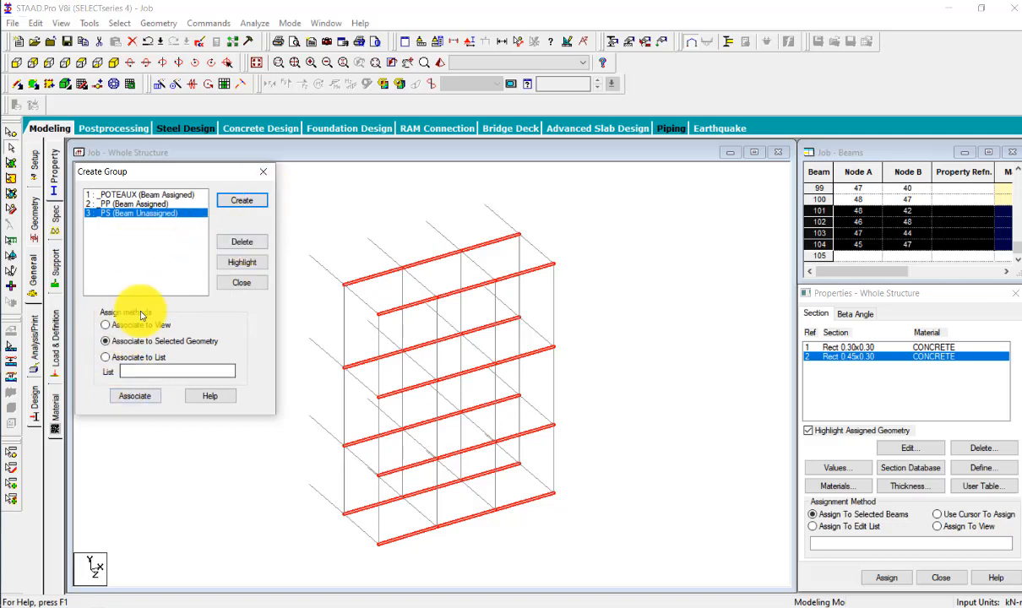
pyautogui.click(133, 398)
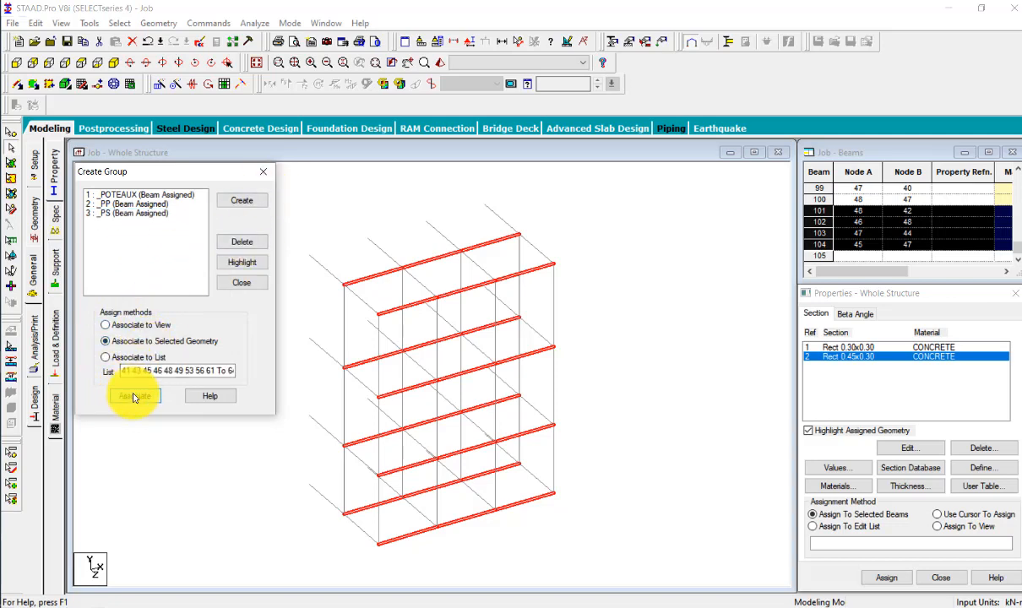
# Review the member lists of the PS, PP and POTEAUX groups and finish group creation
pyautogui.click(153, 214)
pyautogui.click(158, 205)
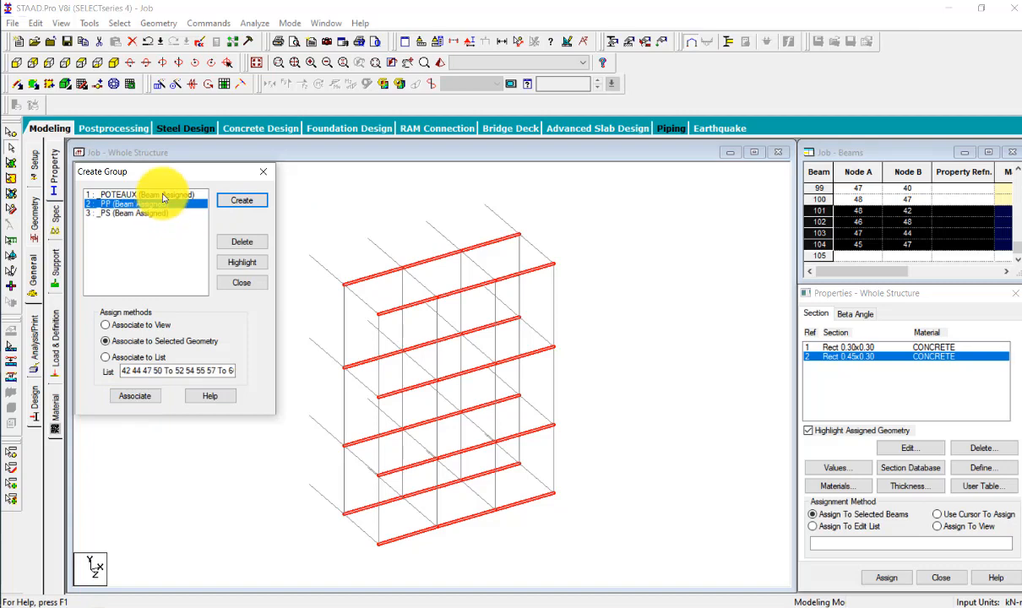
pyautogui.click(159, 196)
pyautogui.click(258, 173)
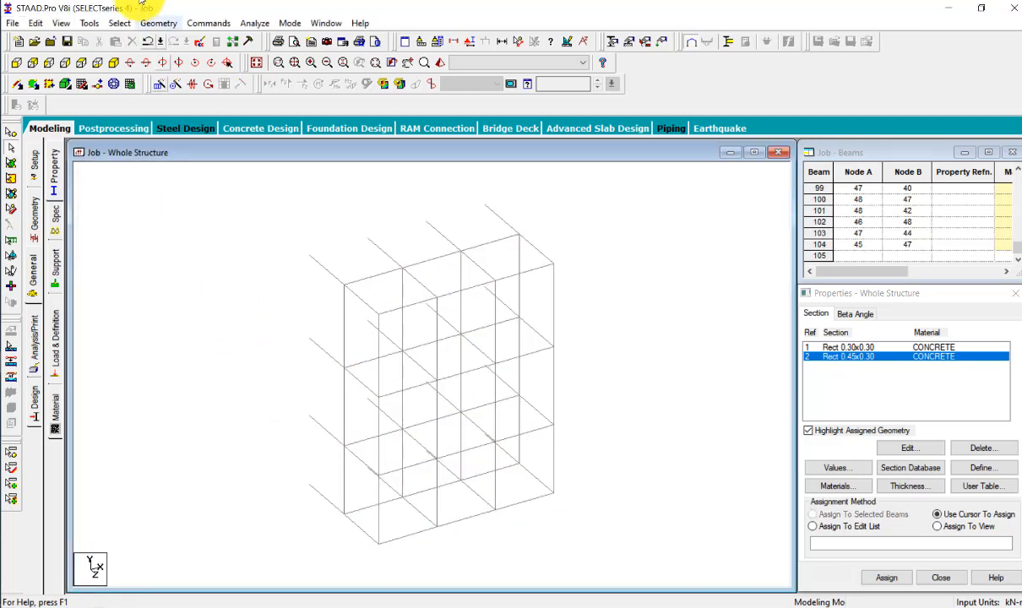
# Select the POTEAUX, PP and PS groups one after another to check which members each contains, then clear the selection
pyautogui.click(91, 24)
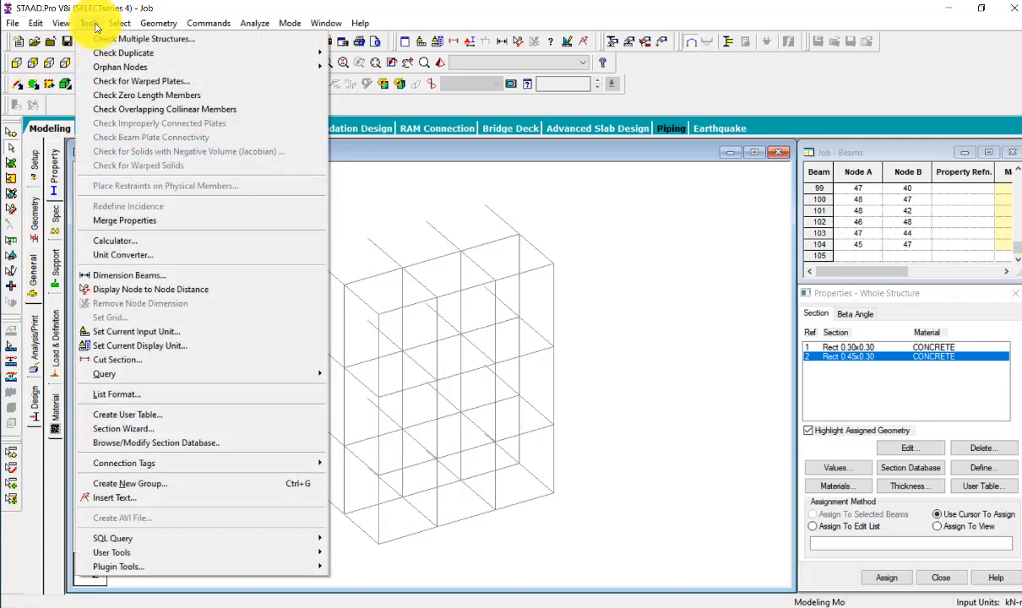
pyautogui.moveTo(119, 24)
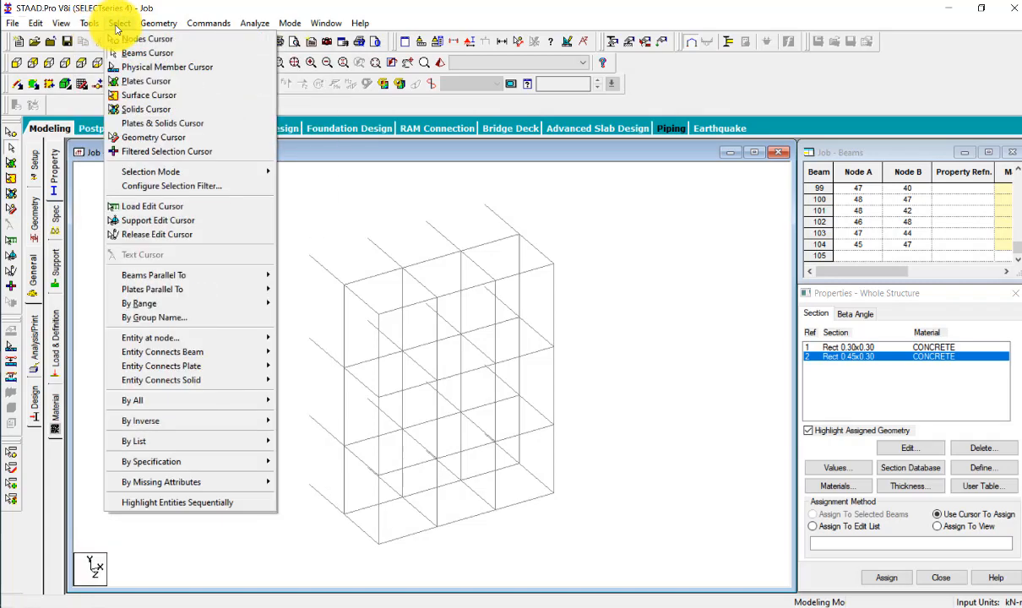
pyautogui.click(166, 320)
pyautogui.click(116, 207)
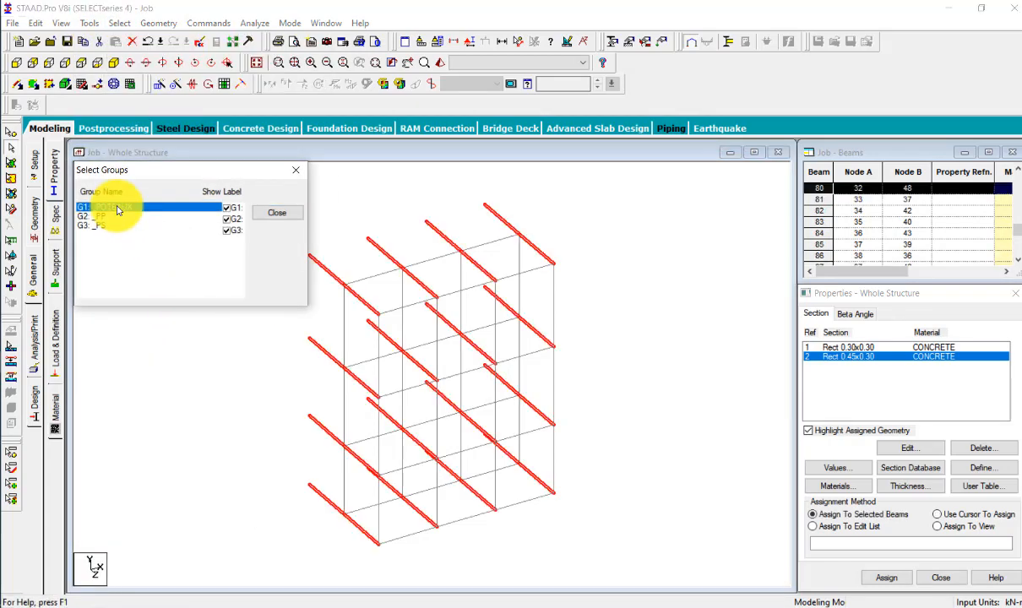
pyautogui.keyDown('ctrl'); pyautogui.click(211, 218); pyautogui.keyUp('ctrl')
pyautogui.click(209, 209)
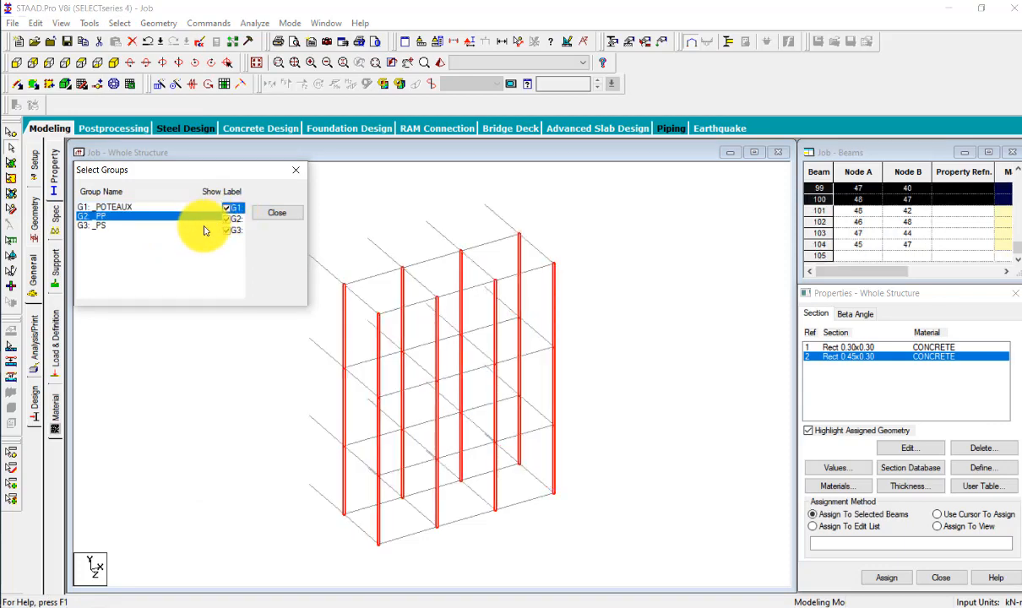
pyautogui.click(204, 225)
pyautogui.click(207, 223)
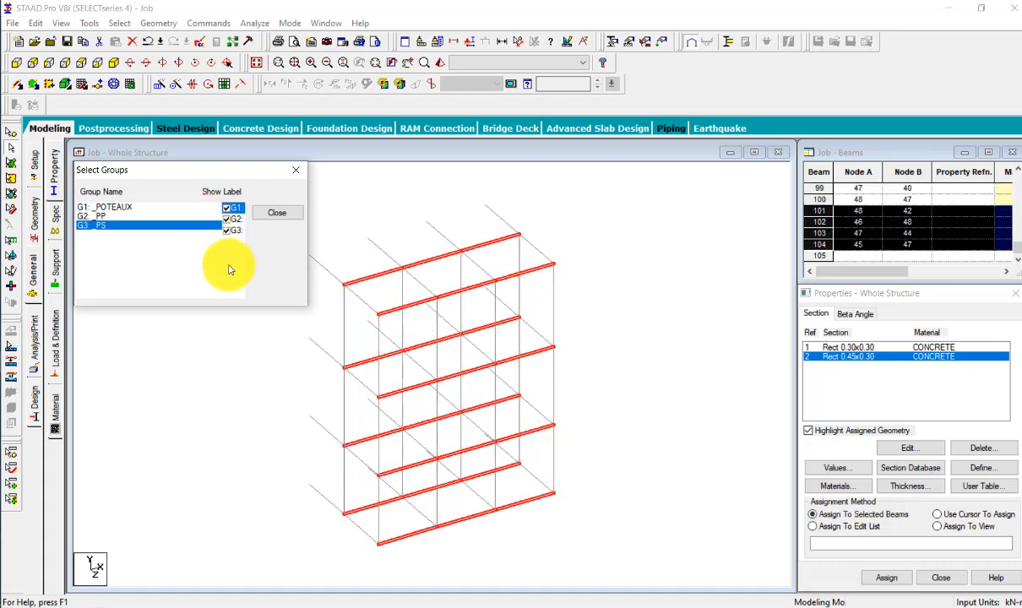
pyautogui.click(282, 215)
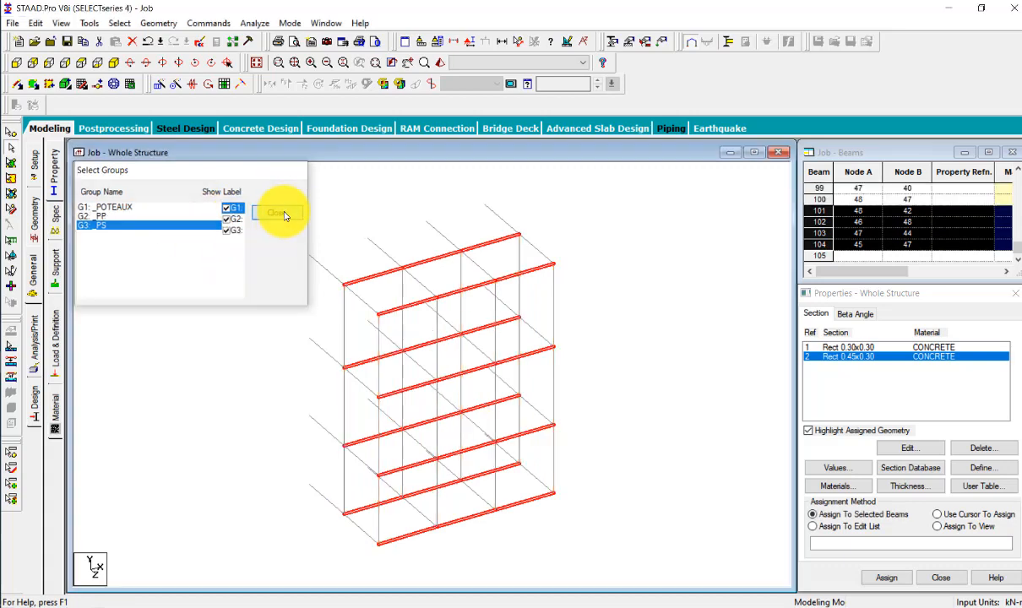
pyautogui.click(154, 348)
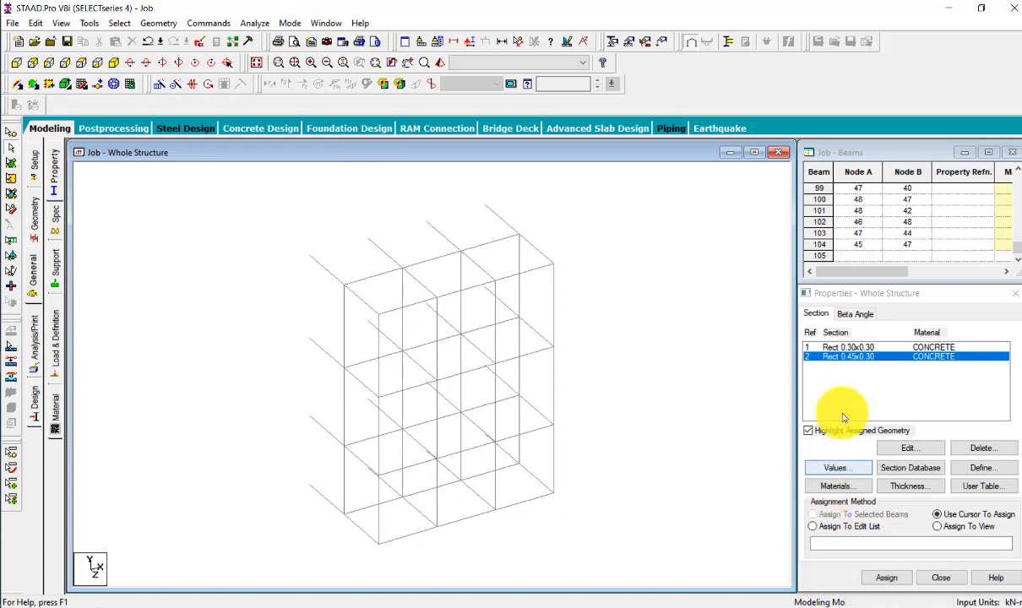
# Define a concrete plate element thickness of 0.2 m at all four nodes and add it to the section list
pyautogui.click(869, 347)
pyautogui.click(871, 357)
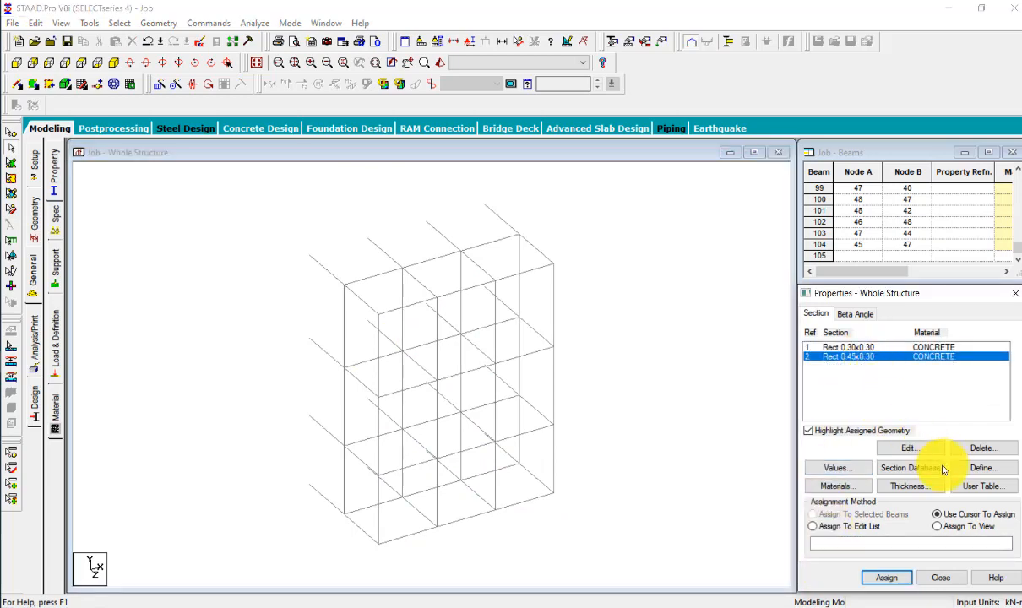
pyautogui.click(909, 486)
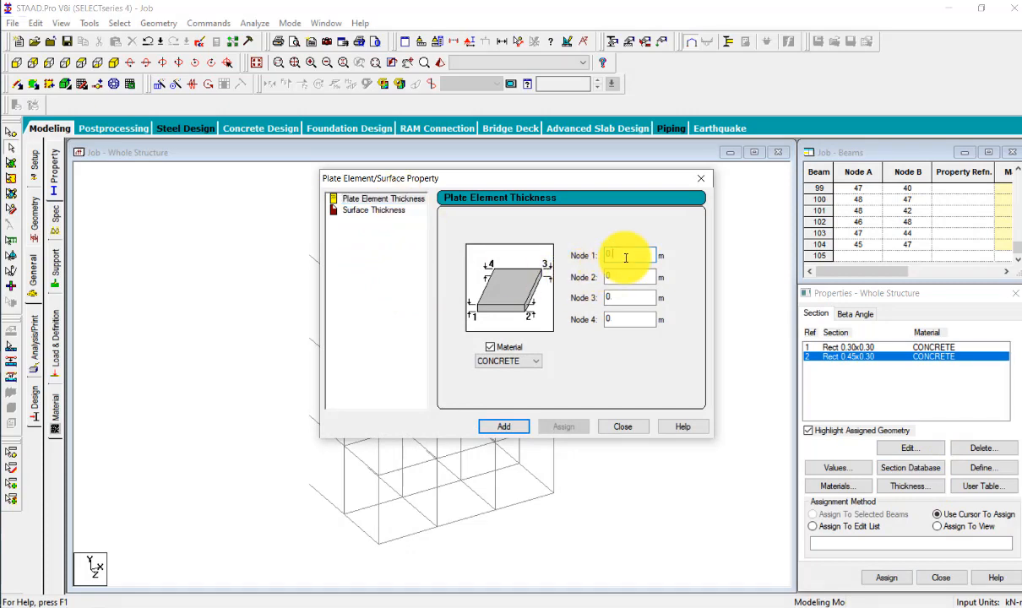
pyautogui.click(499, 427)
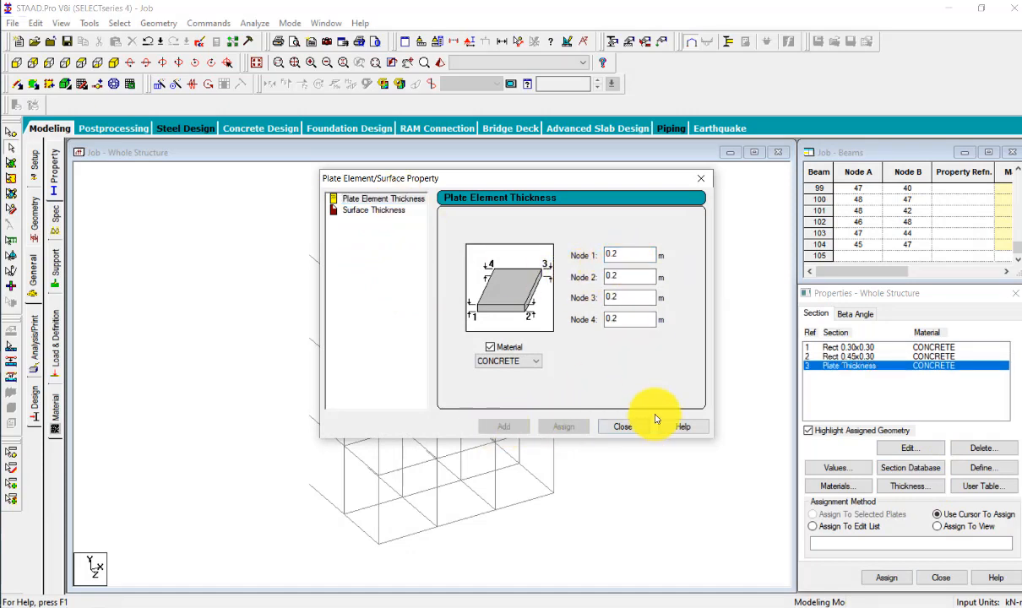
pyautogui.click(623, 429)
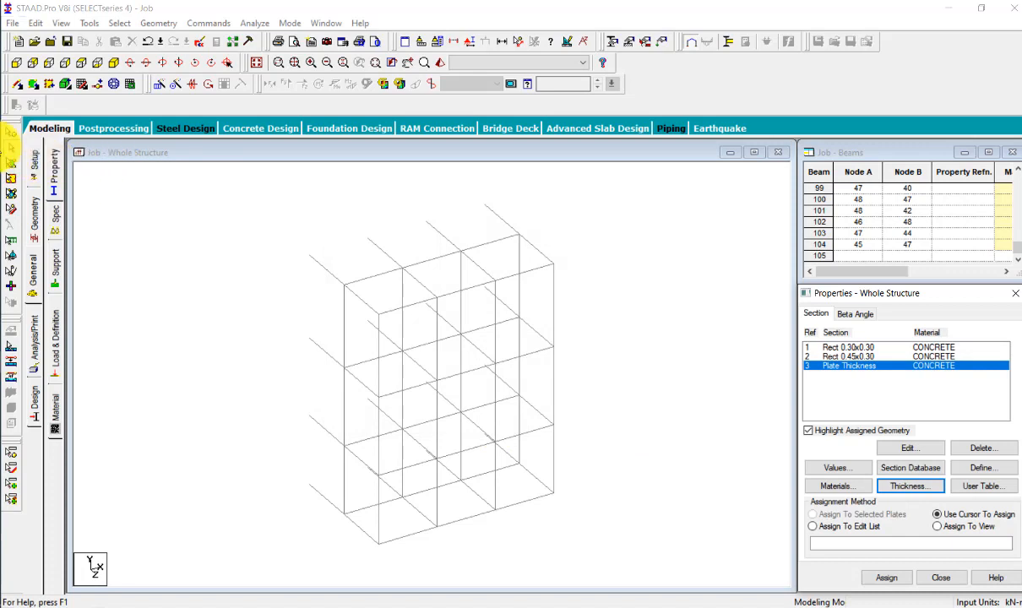
# Create a four-node plate between the outer corner nodes of the rear column frame, covering its full width and height
pyautogui.click(14, 169)
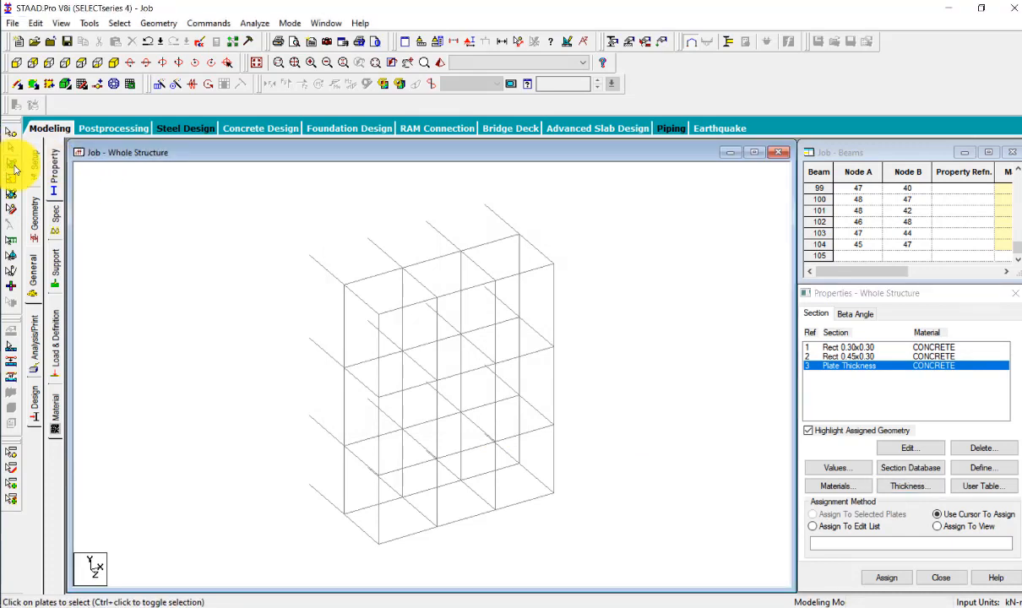
pyautogui.click(37, 85)
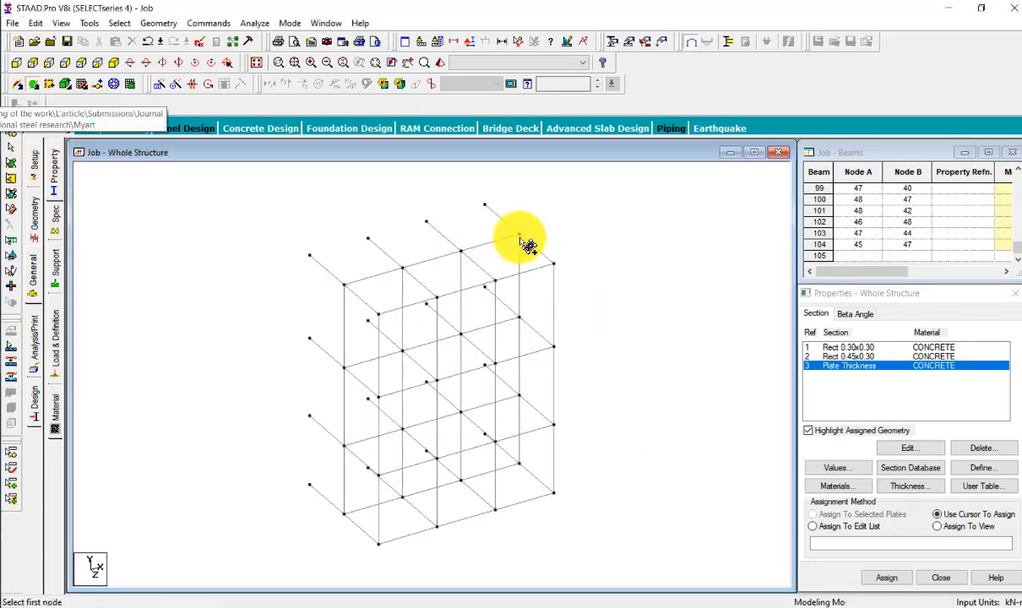
pyautogui.click(519, 235)
pyautogui.click(344, 286)
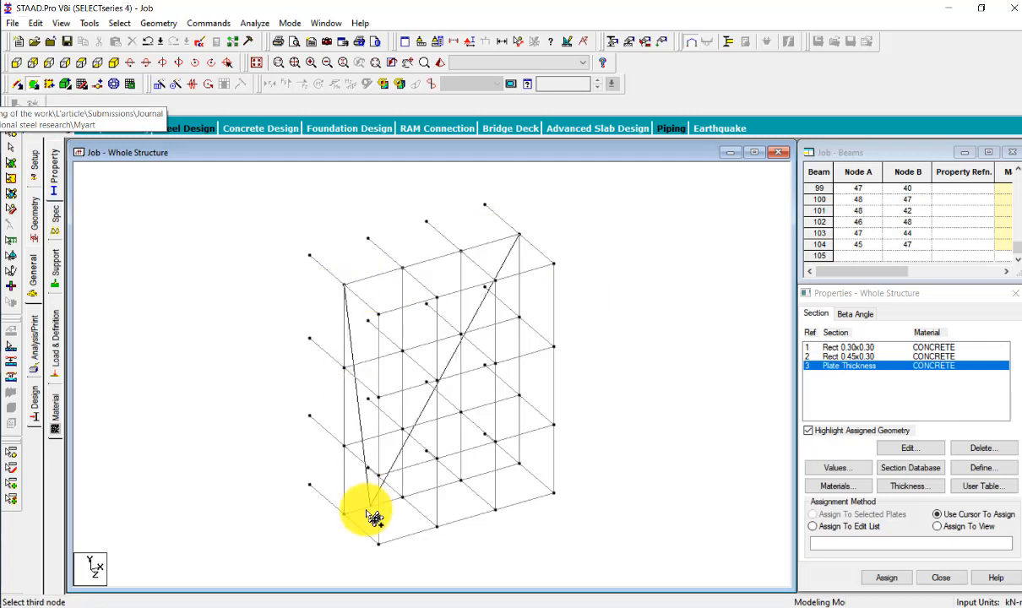
pyautogui.click(371, 514)
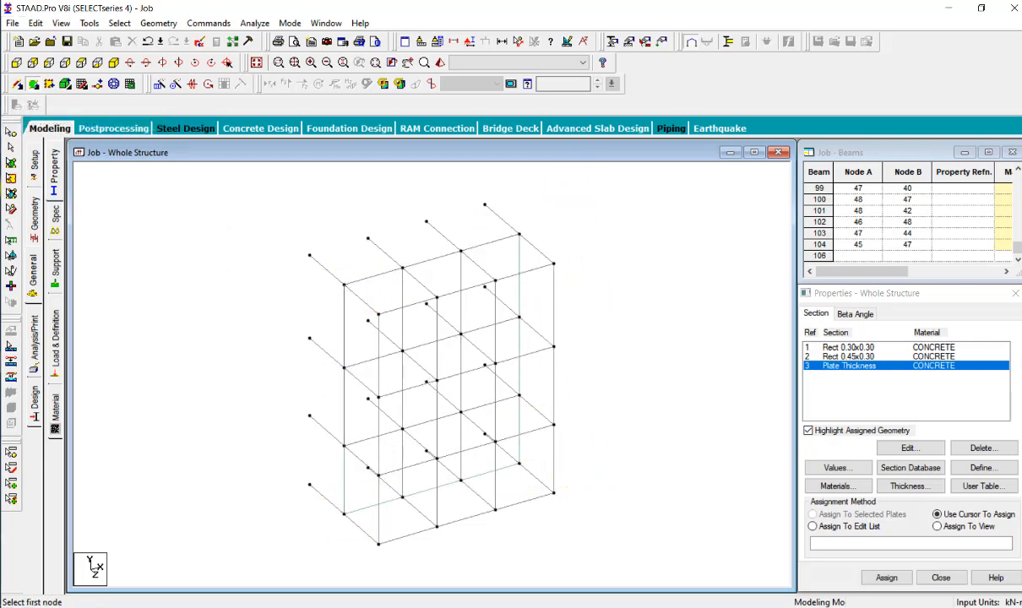
# Repeat the plate once along Z at 3.06 m spacing and check both plates in the rendered view
pyautogui.click(452, 260)
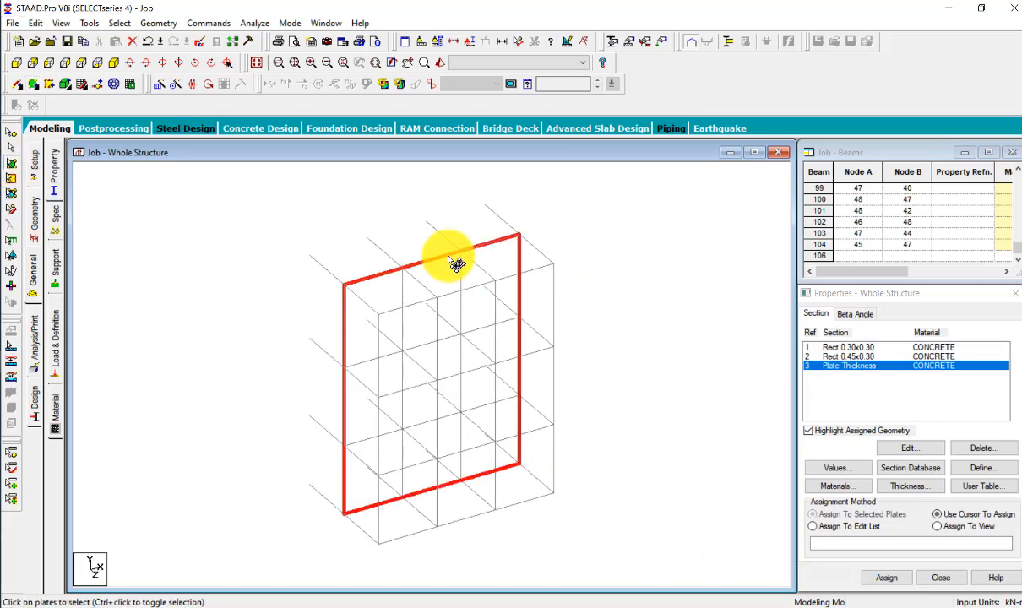
pyautogui.click(161, 86)
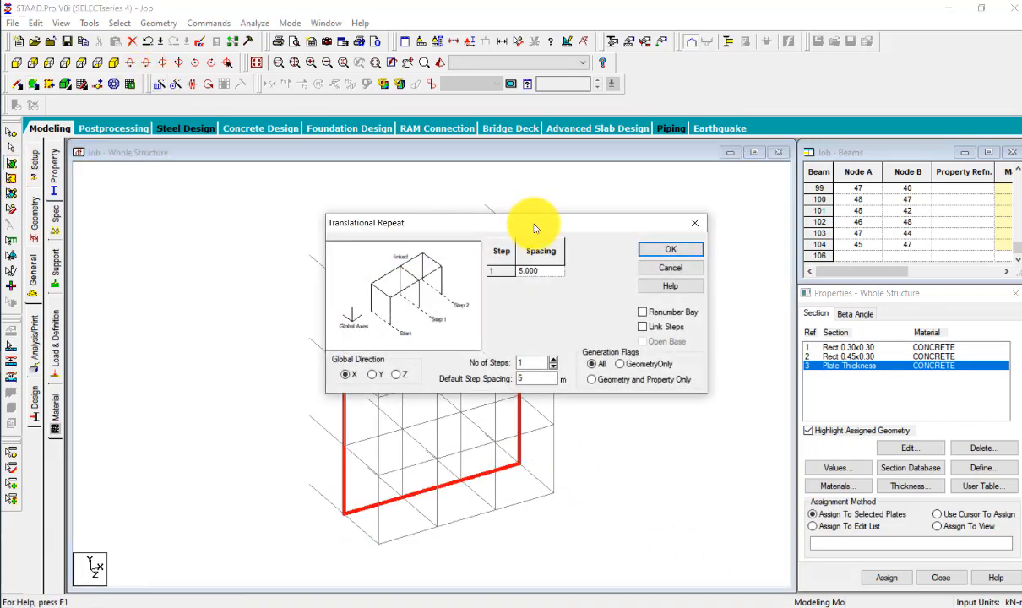
pyautogui.moveTo(531, 221); pyautogui.dragTo(262, 38)
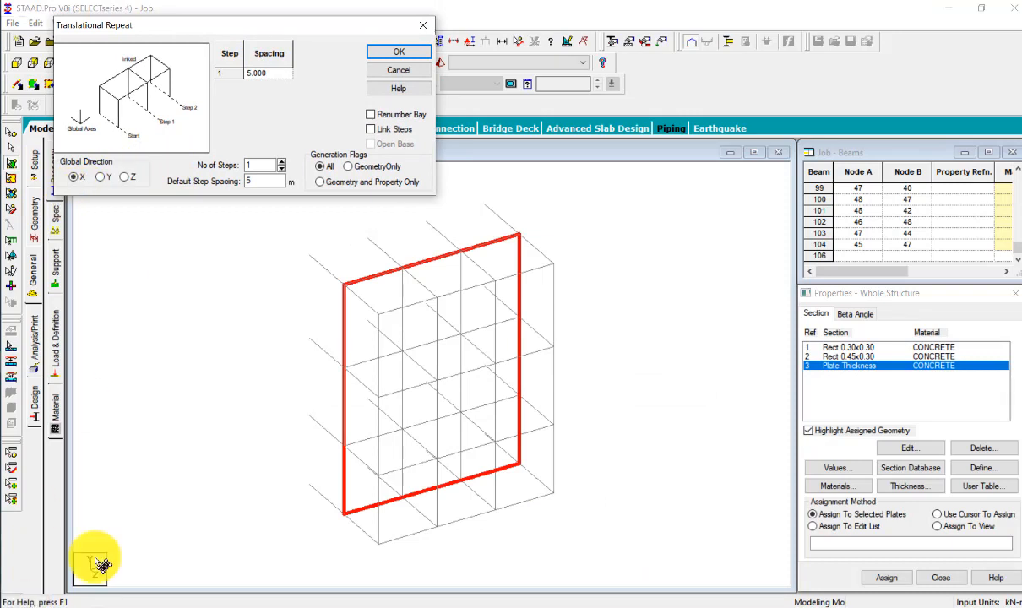
pyautogui.click(133, 178)
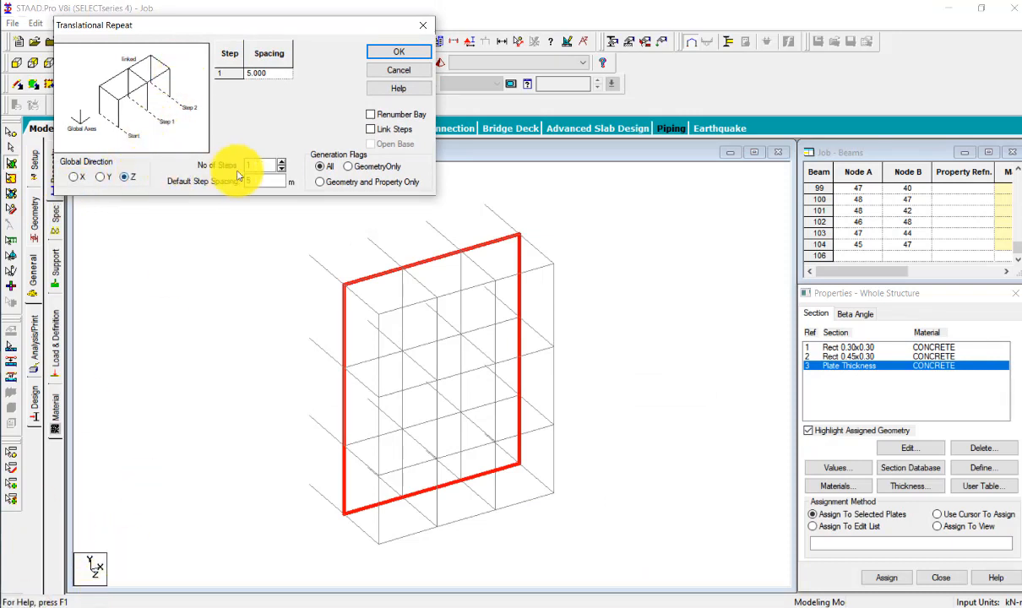
pyautogui.doubleClick(268, 180)
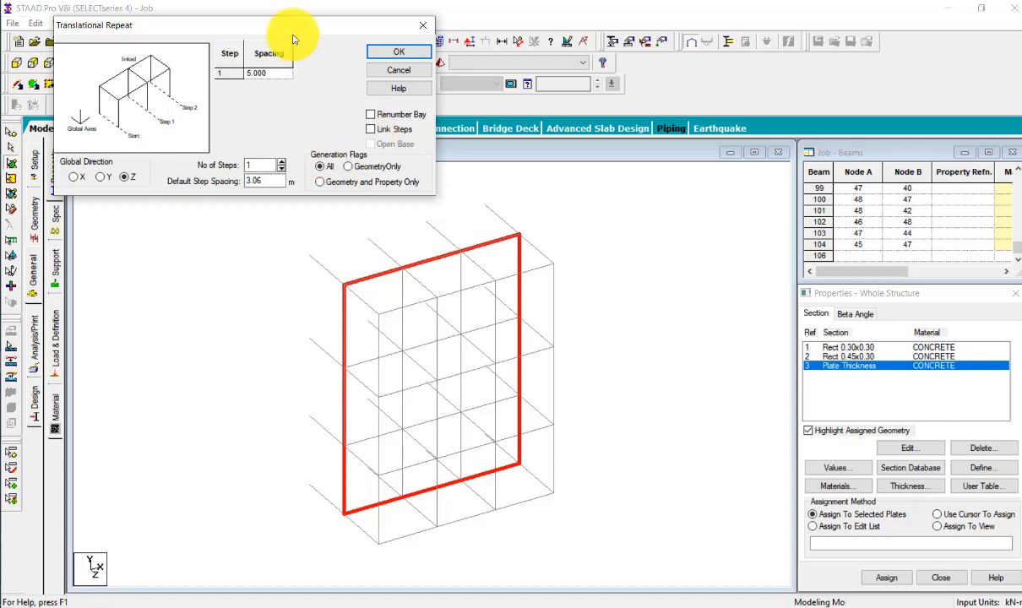
pyautogui.click(393, 53)
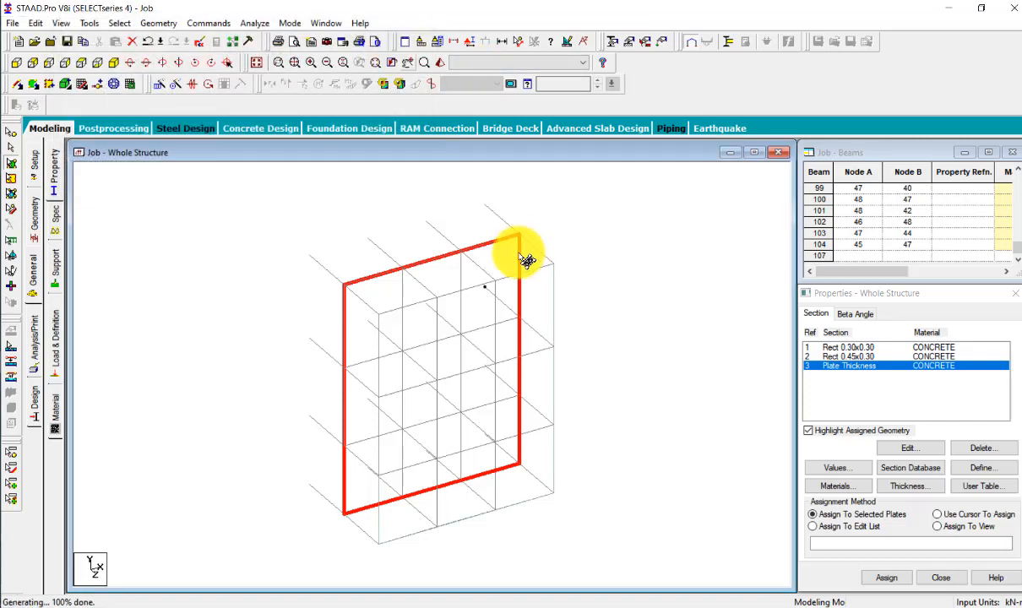
pyautogui.click(301, 218)
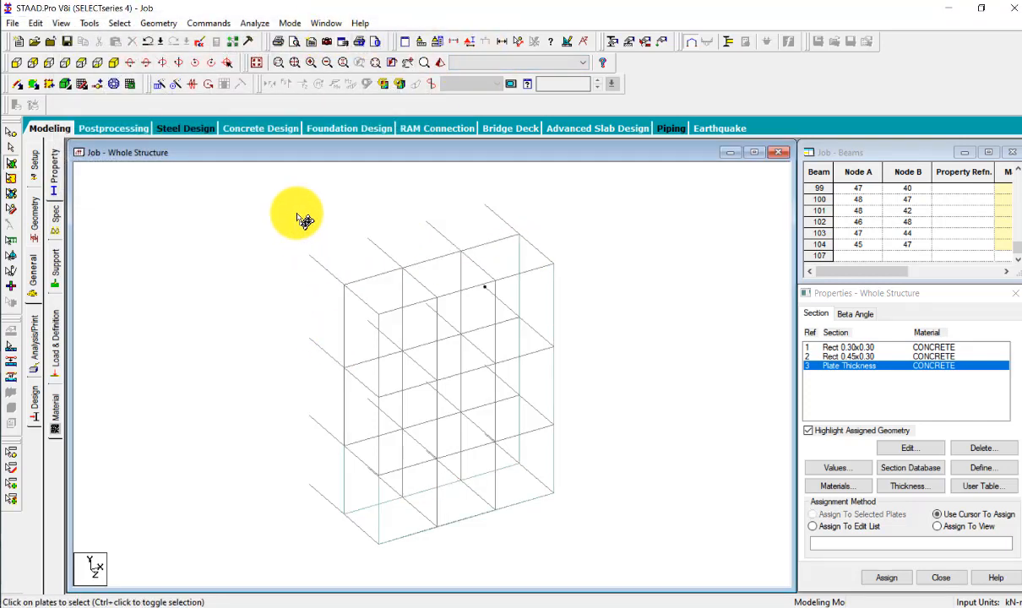
pyautogui.click(438, 65)
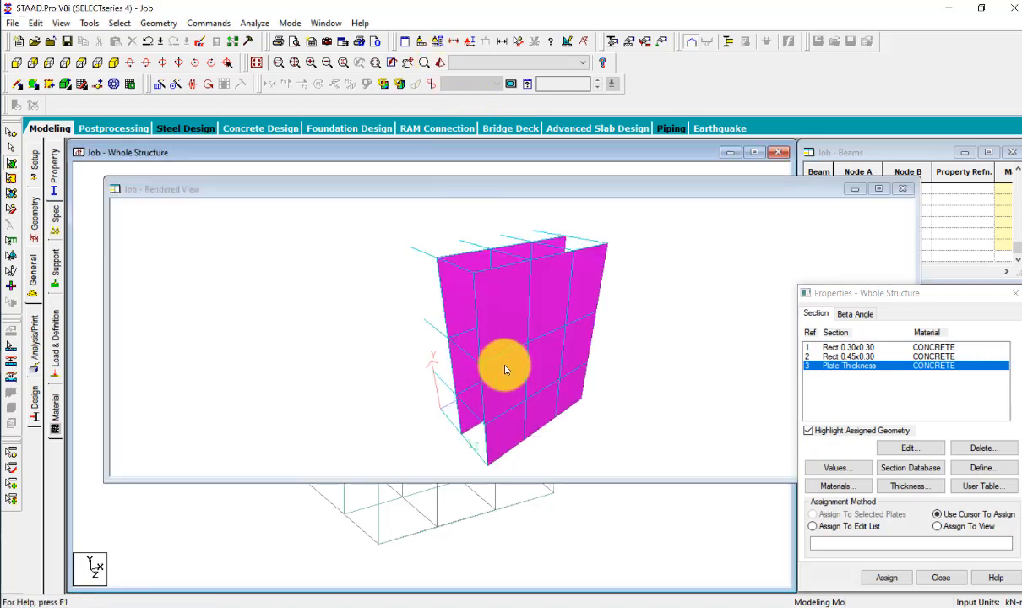
pyautogui.click(904, 189)
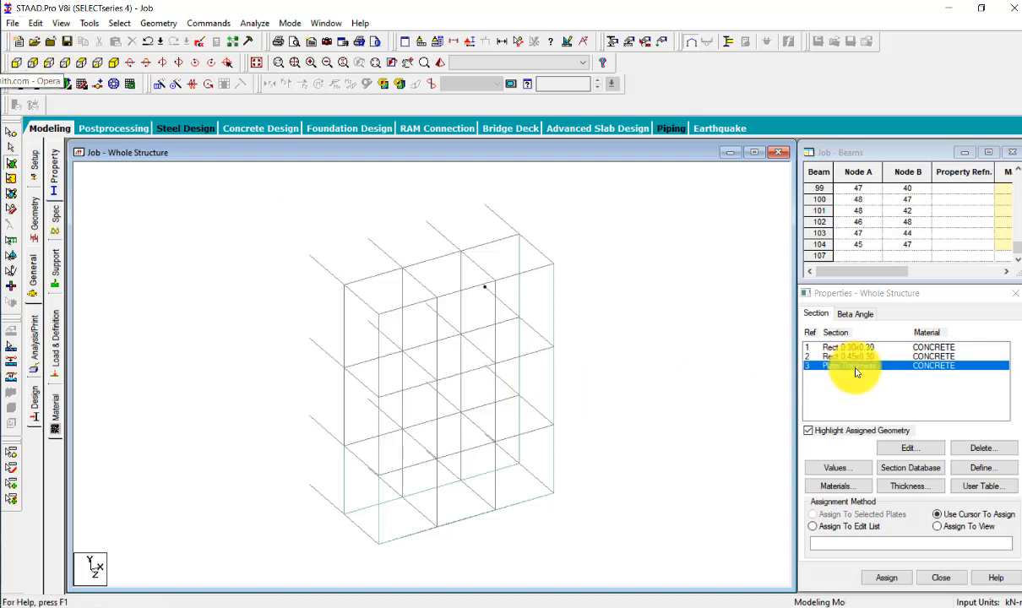
# Assign the plate thickness property to both selected vertical plates
pyautogui.click(813, 514)
pyautogui.click(404, 315)
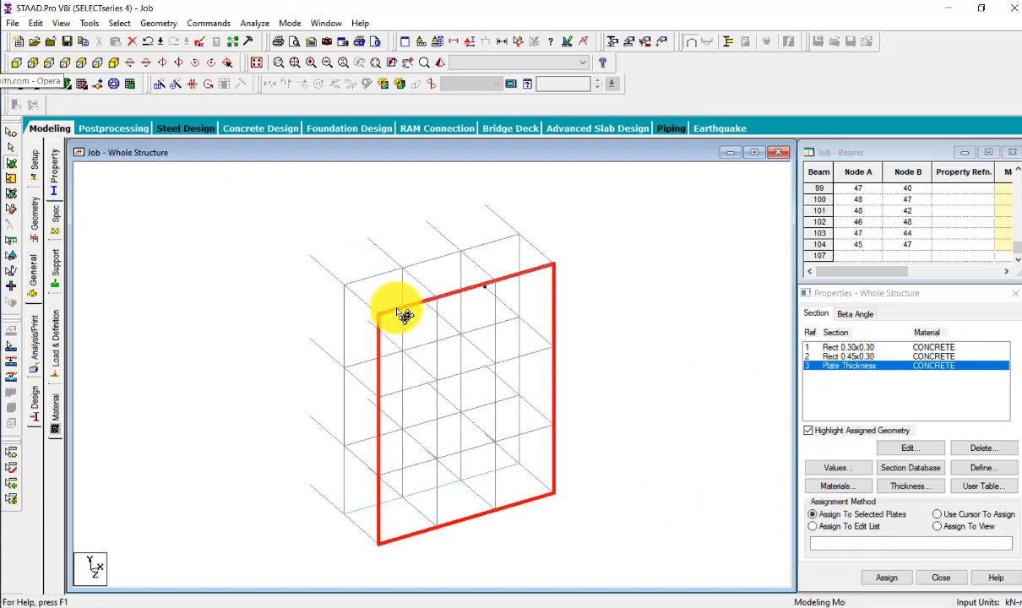
pyautogui.keyDown('ctrl'); pyautogui.click(398, 289); pyautogui.keyUp('ctrl')
pyautogui.click(879, 578)
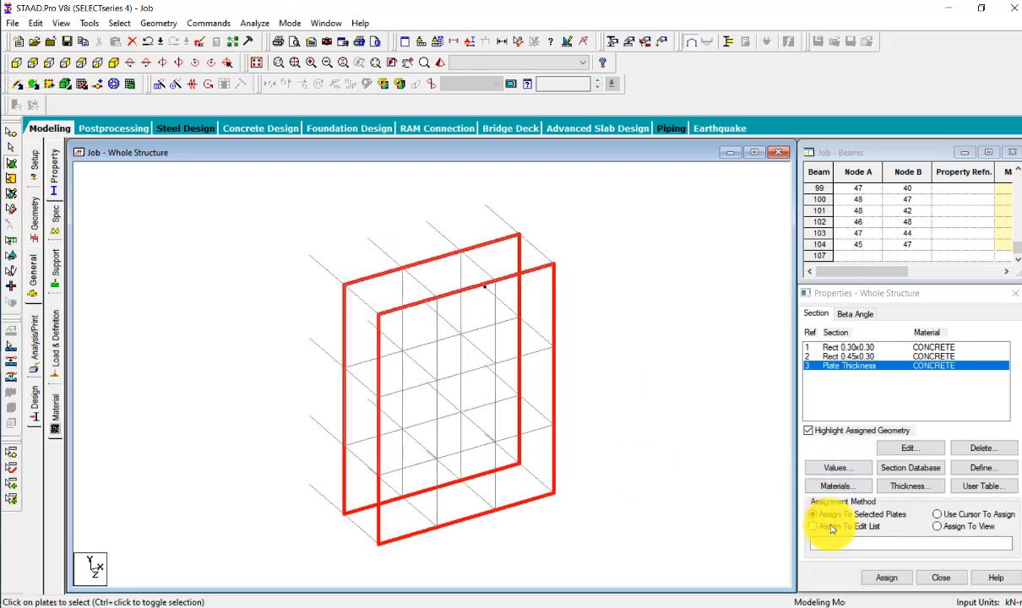
pyautogui.click(891, 581)
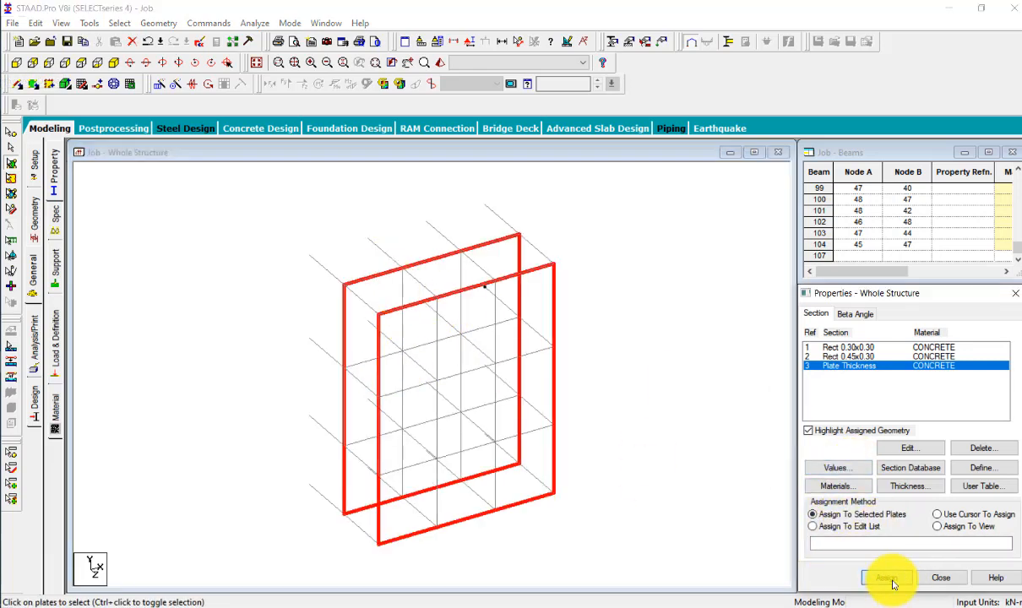
pyautogui.click(870, 475)
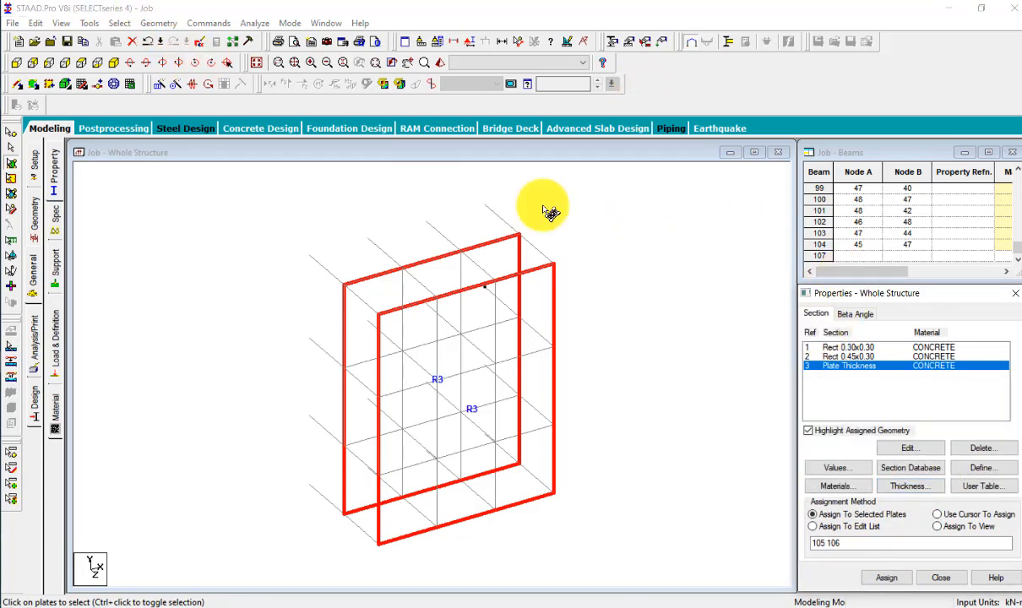
# Assign the Rect 0.30x0.30 concrete section to the members of the POTEAUX and PS groups
pyautogui.click(845, 347)
pyautogui.click(119, 23)
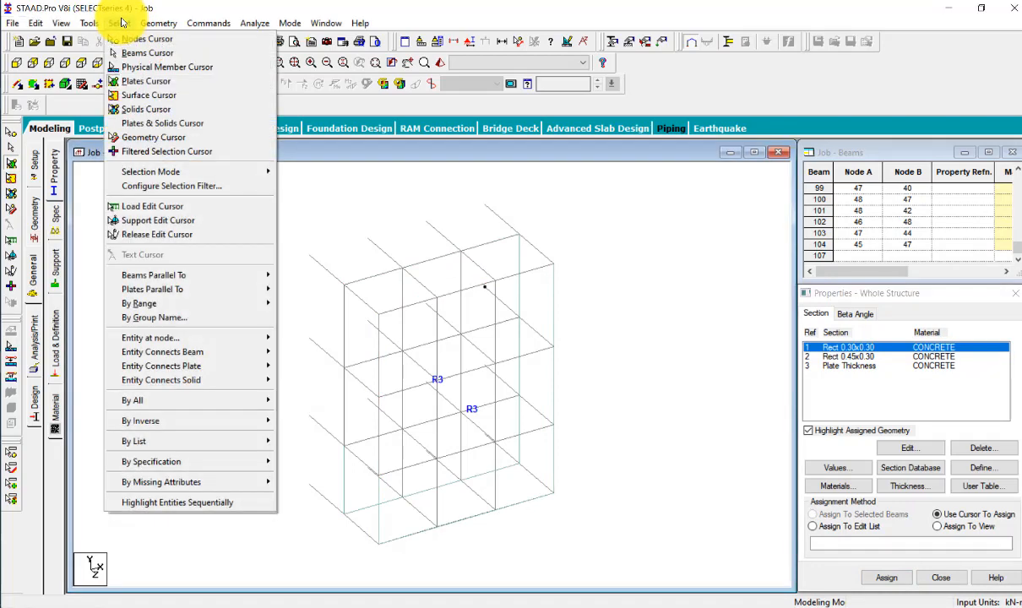
pyautogui.click(199, 317)
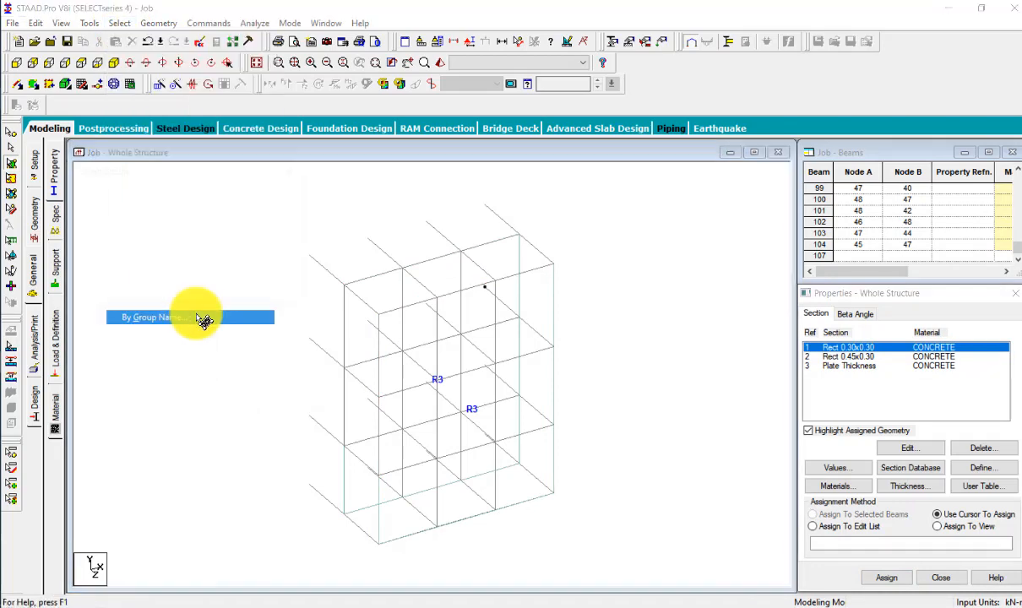
pyautogui.click(127, 209)
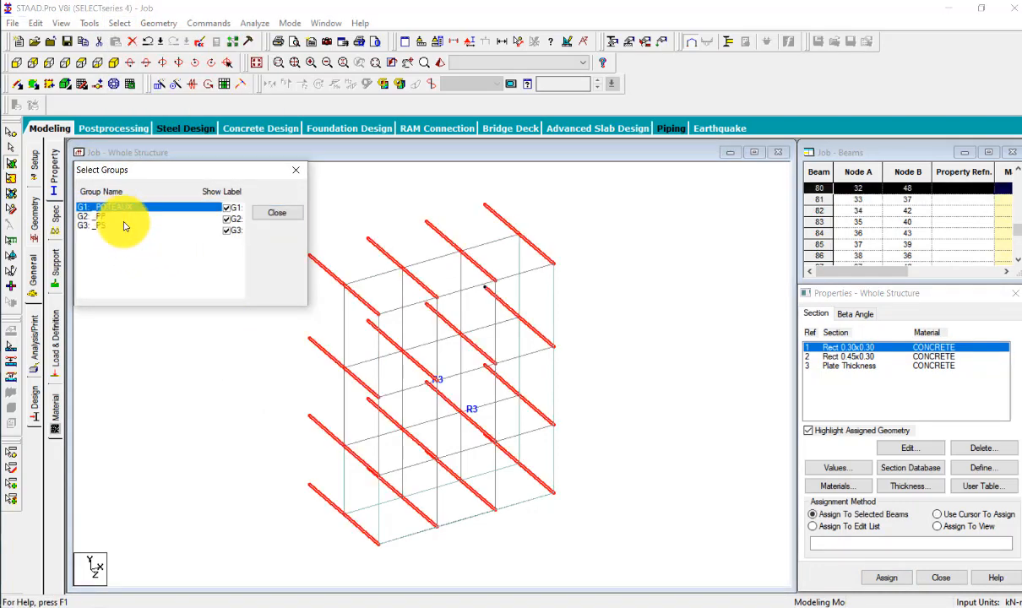
pyautogui.keyDown('ctrl'); pyautogui.click(125, 227); pyautogui.keyUp('ctrl')
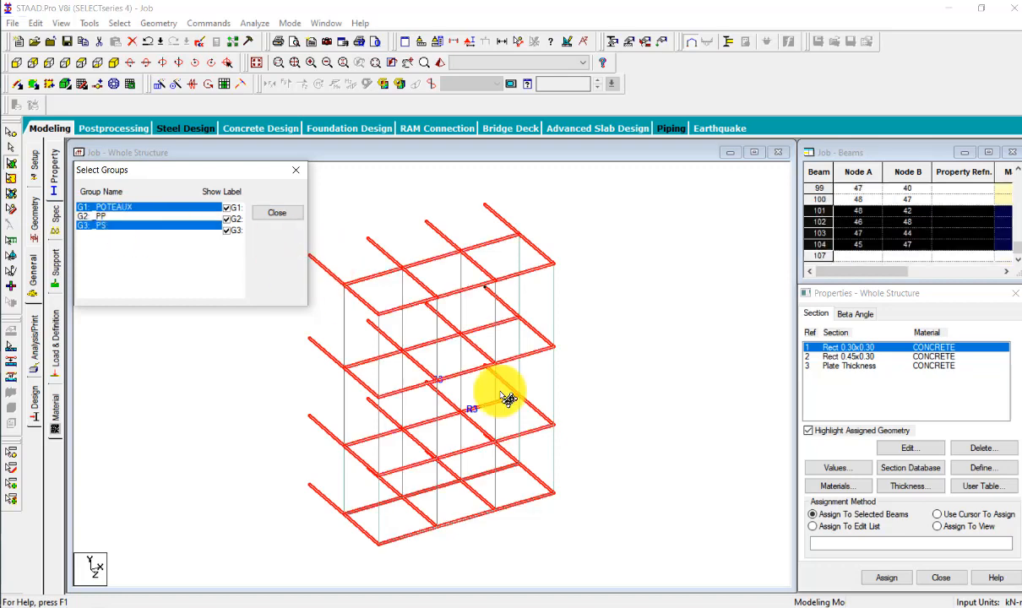
pyautogui.click(887, 579)
pyautogui.click(927, 478)
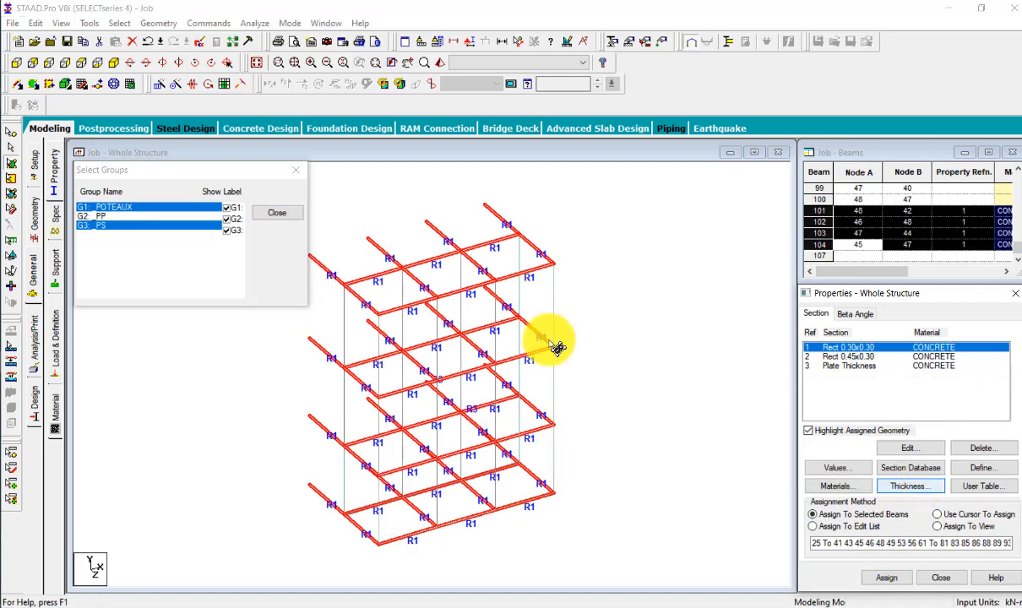
# Assign the Rect 0.45x0.30 concrete section to the members of the PP group only and close the group selection
pyautogui.click(845, 356)
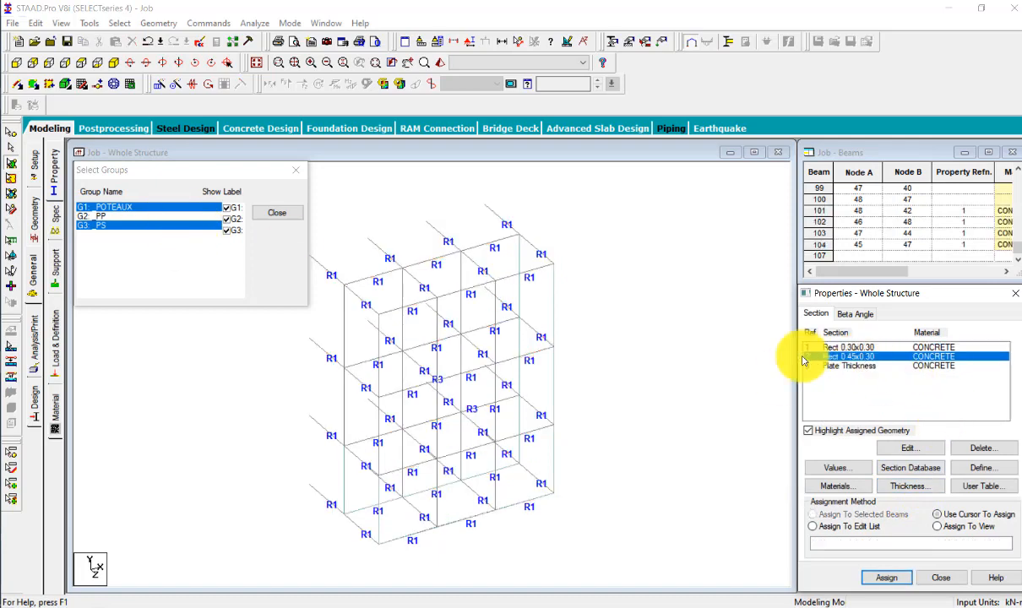
pyautogui.keyDown('ctrl'); pyautogui.click(98, 215); pyautogui.keyUp('ctrl')
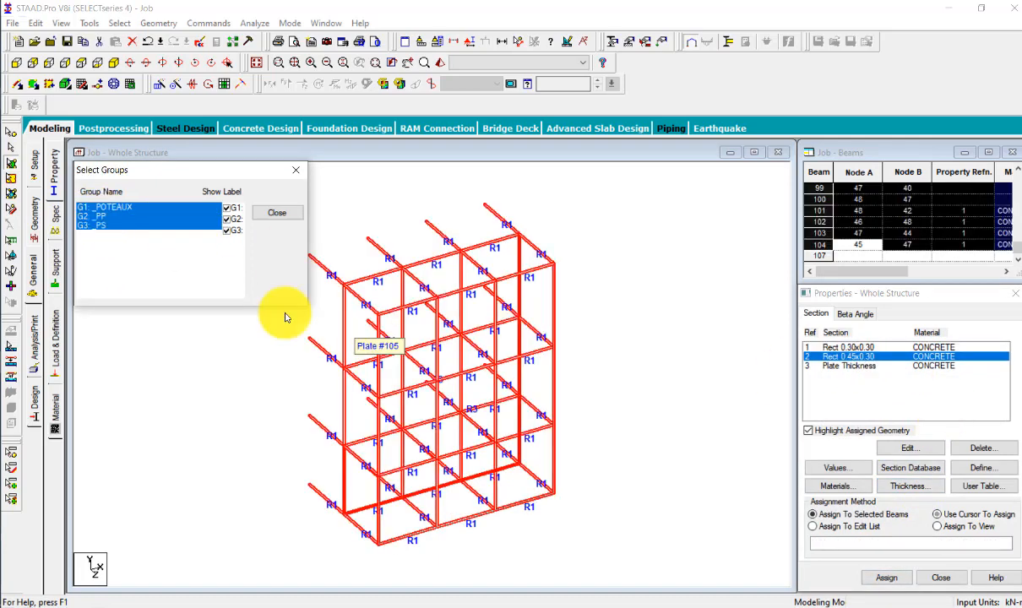
pyautogui.click(127, 216)
pyautogui.click(906, 581)
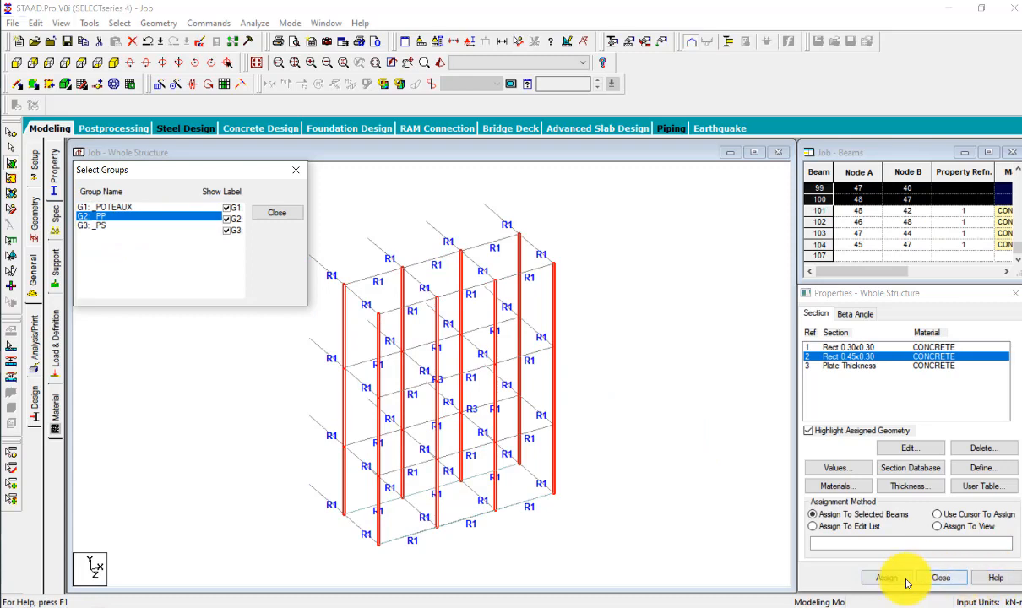
pyautogui.click(845, 477)
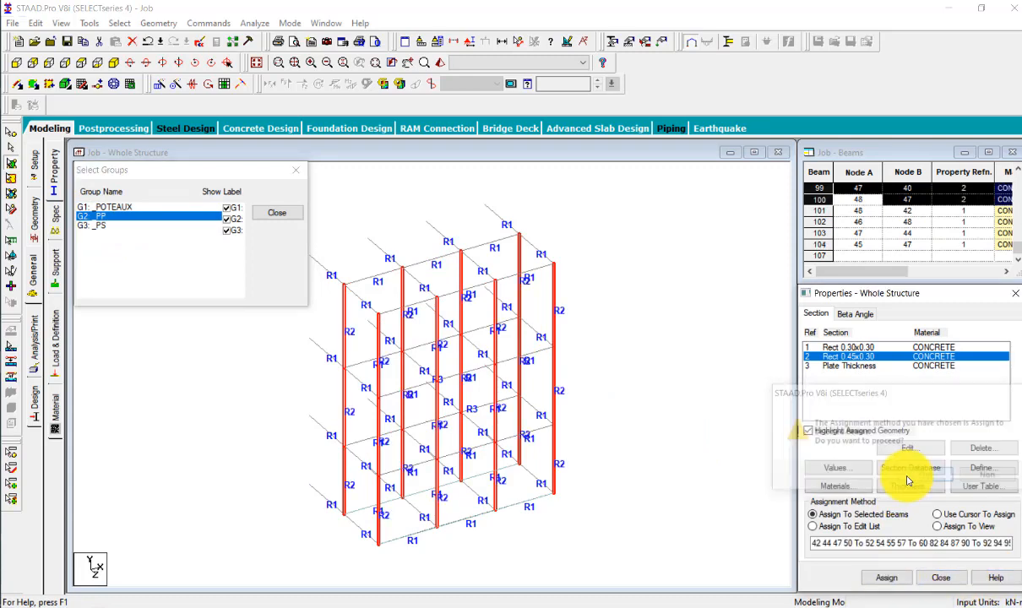
pyautogui.click(296, 169)
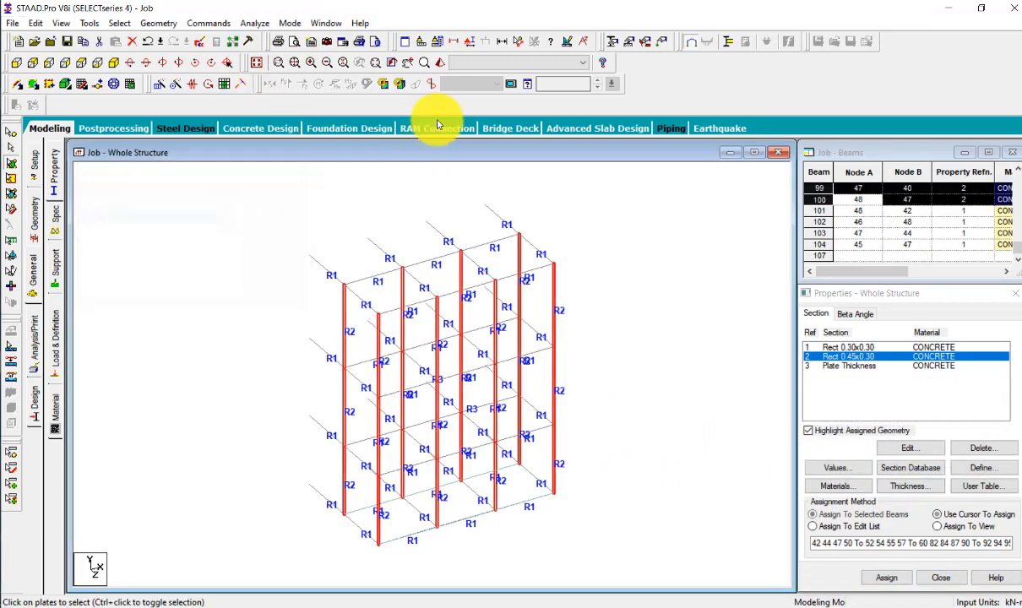
# Check the member orientation in the rendered view and change the Rect 0.45x0.30 section to YD 0.3 m and ZD 0.45 m
pyautogui.click(256, 228)
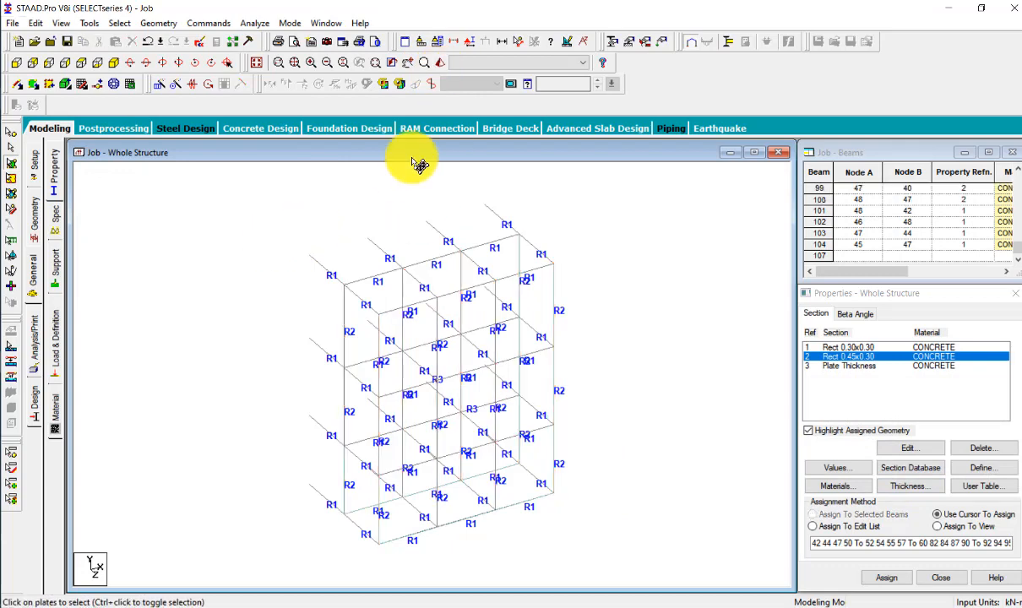
pyautogui.click(441, 66)
pyautogui.moveTo(646, 417); pyautogui.dragTo(470, 390)
pyautogui.doubleClick(847, 355)
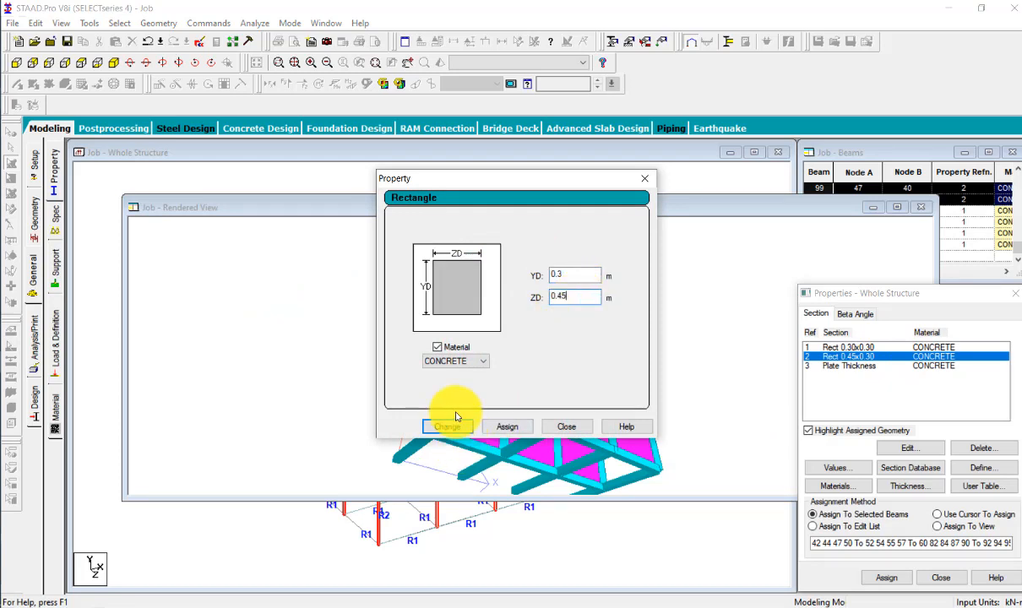
pyautogui.click(456, 428)
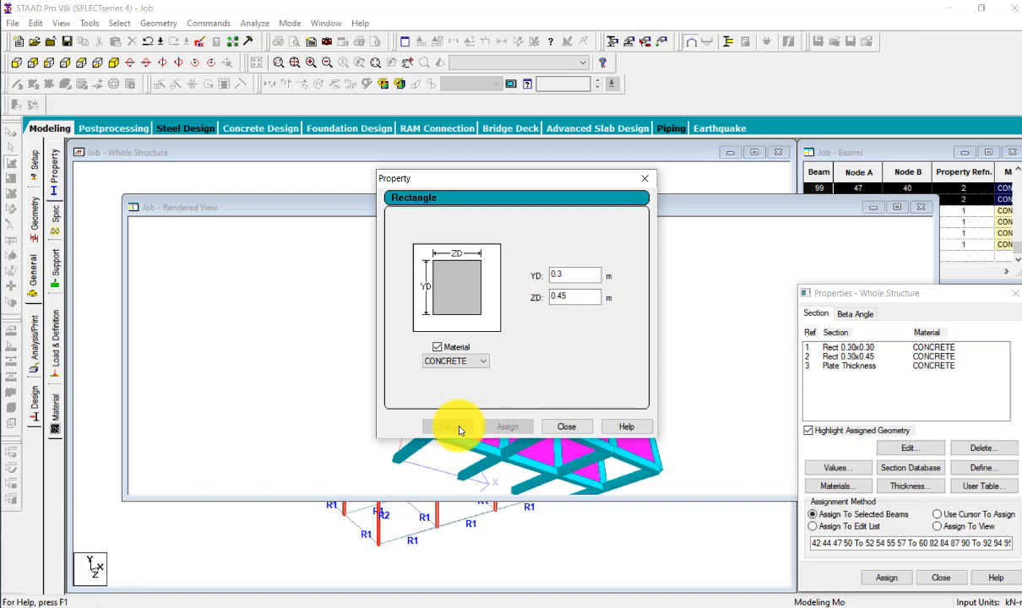
pyautogui.click(562, 426)
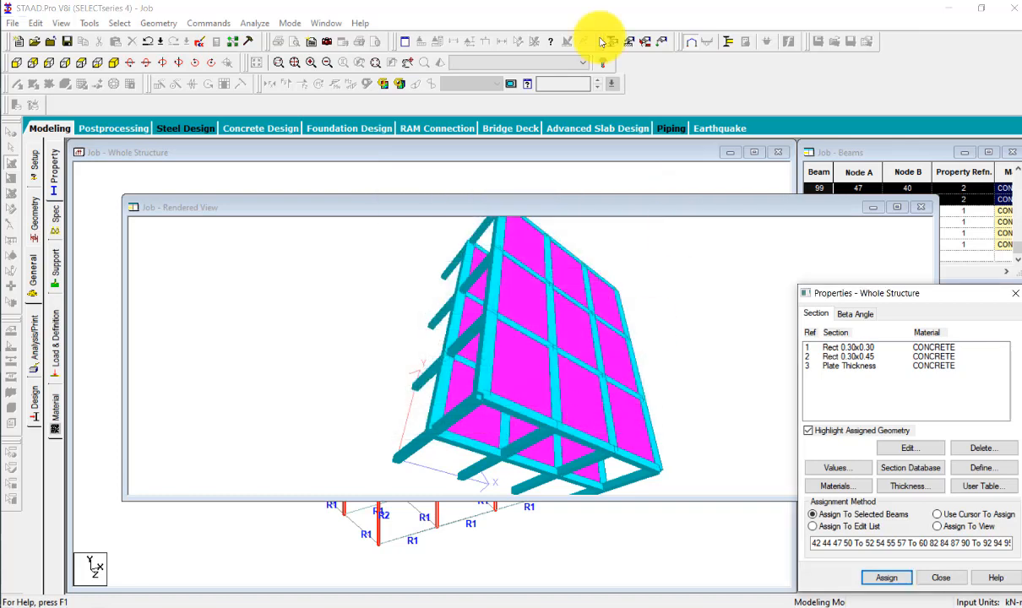
# Examine the revised beam sections in a new rendered view of the whole structure and close it
pyautogui.click(921, 208)
pyautogui.click(421, 42)
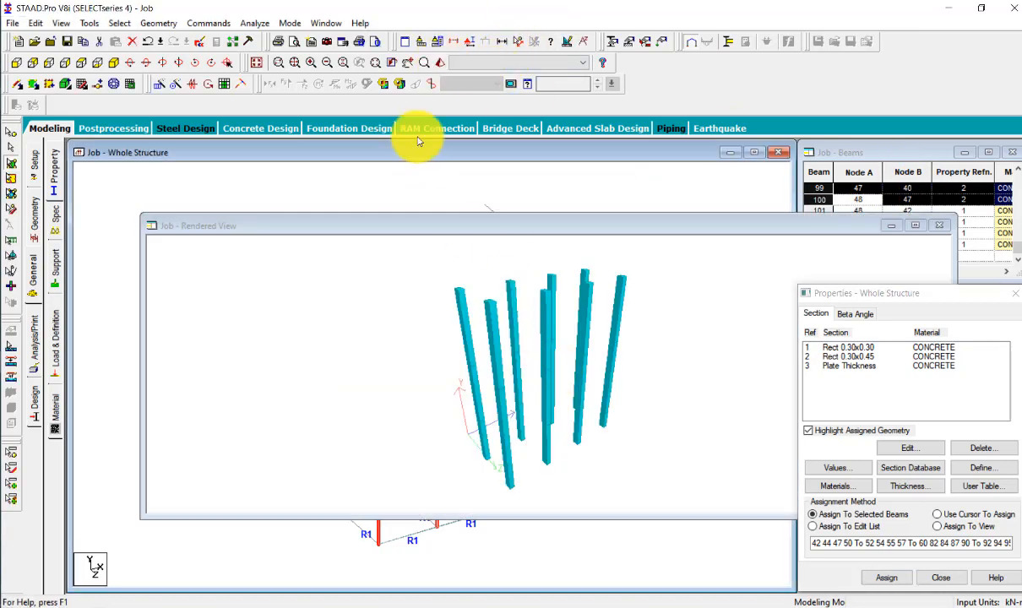
pyautogui.click(479, 173)
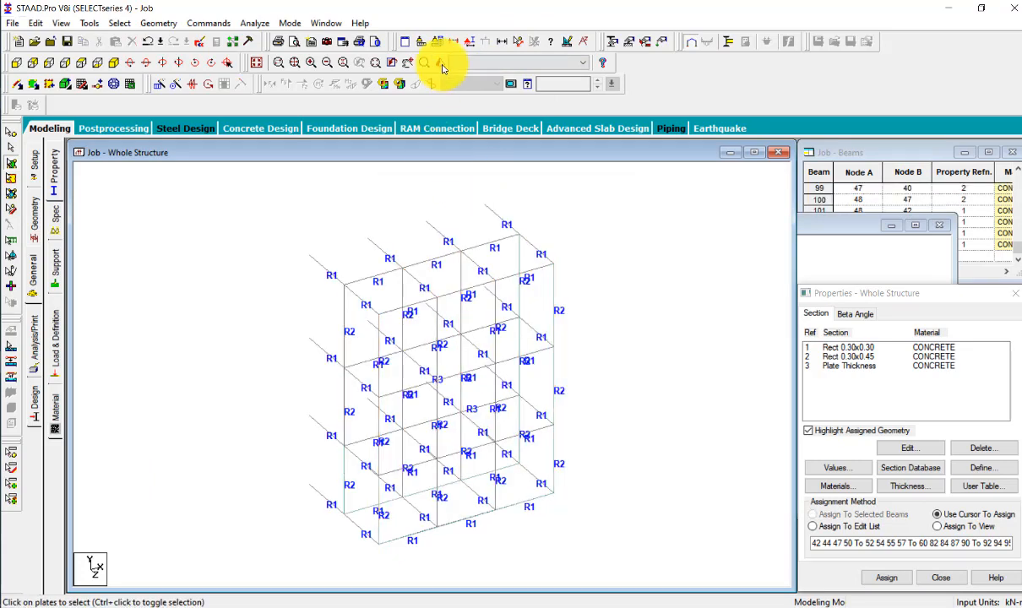
pyautogui.click(433, 62)
pyautogui.moveTo(661, 491); pyautogui.dragTo(543, 336)
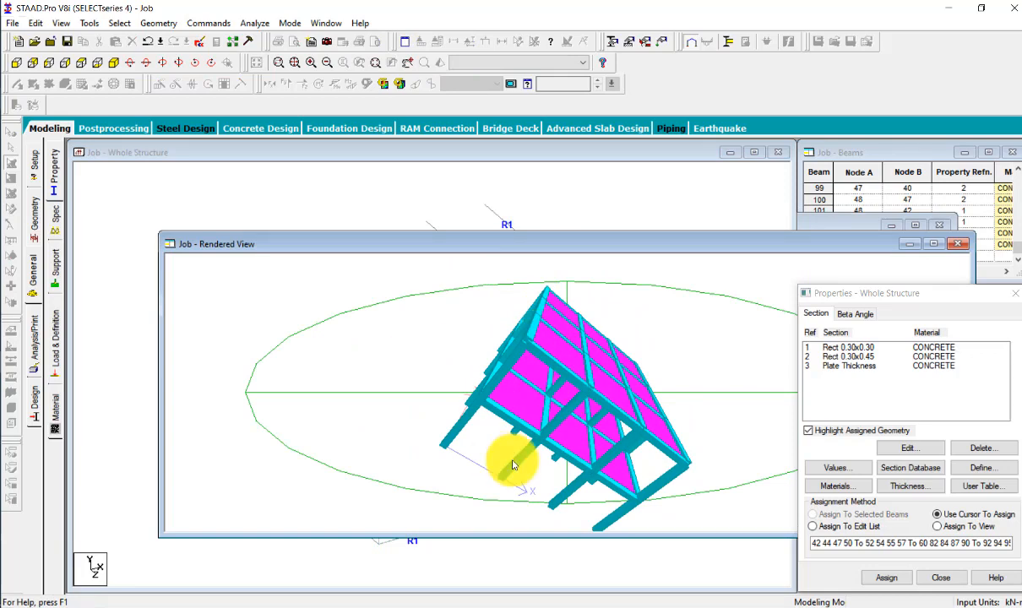
pyautogui.click(957, 243)
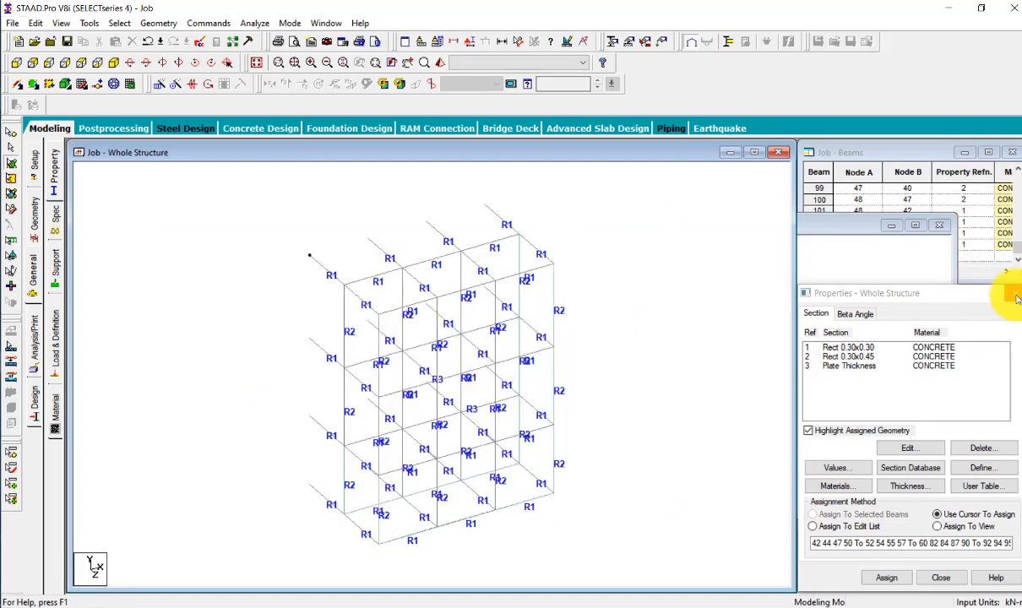
pyautogui.click(1017, 297)
# Select the nodes at the free member ends in the side view and create a fixed support definition
pyautogui.click(36, 272)
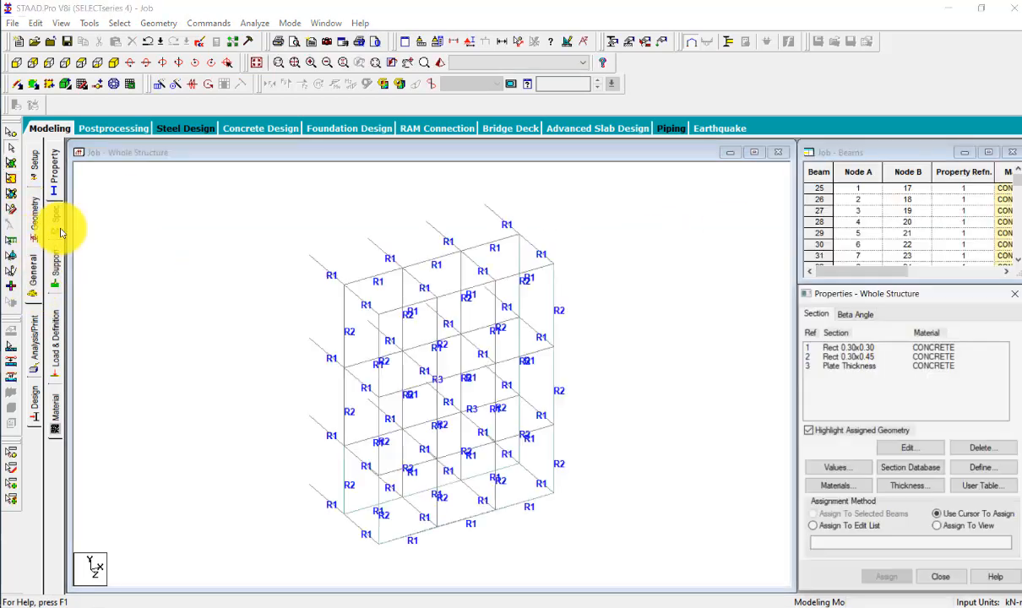
pyautogui.click(55, 214)
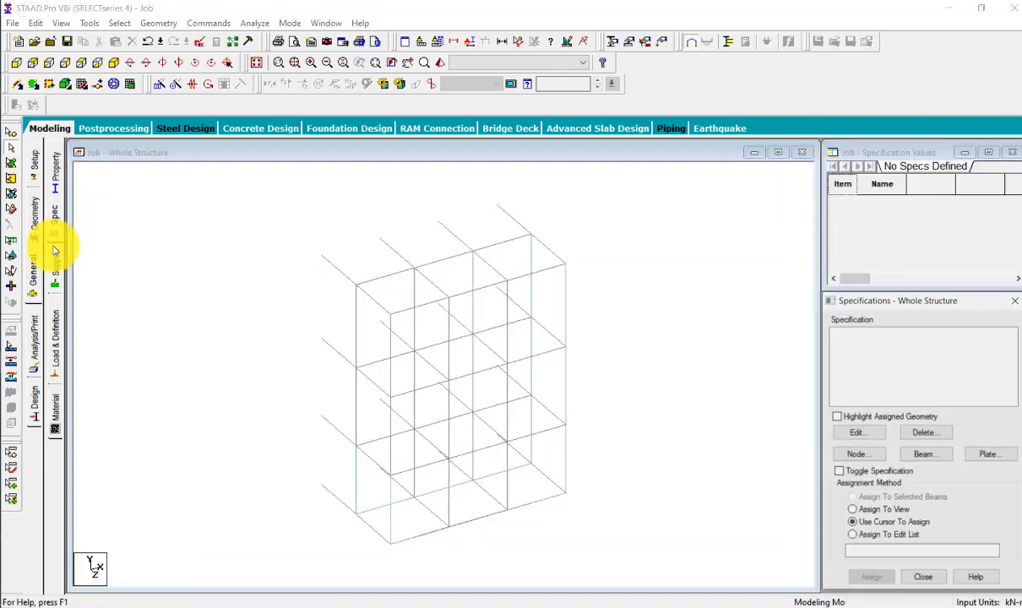
pyautogui.click(55, 264)
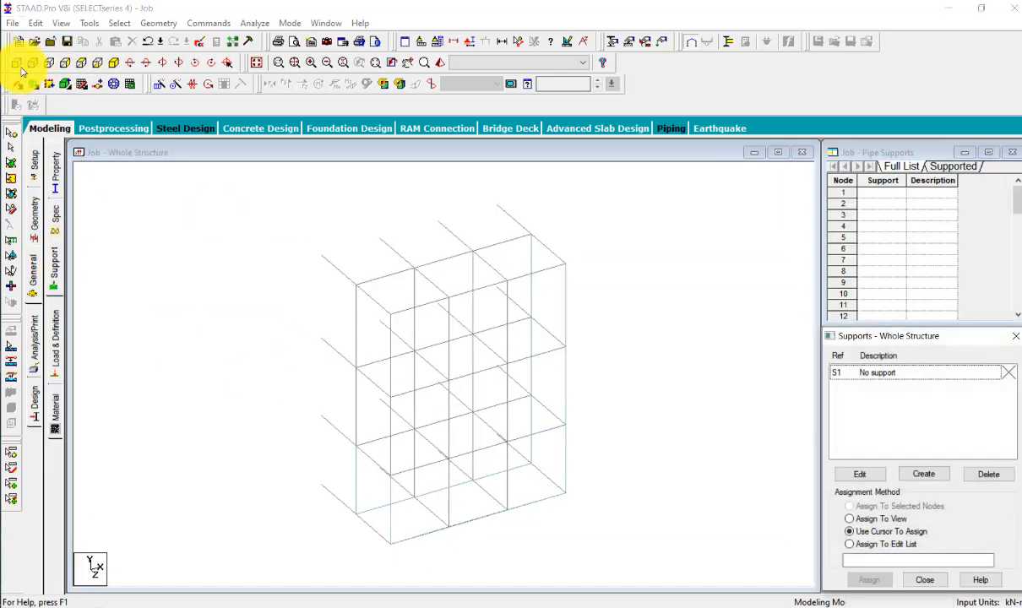
pyautogui.click(18, 65)
pyautogui.click(49, 62)
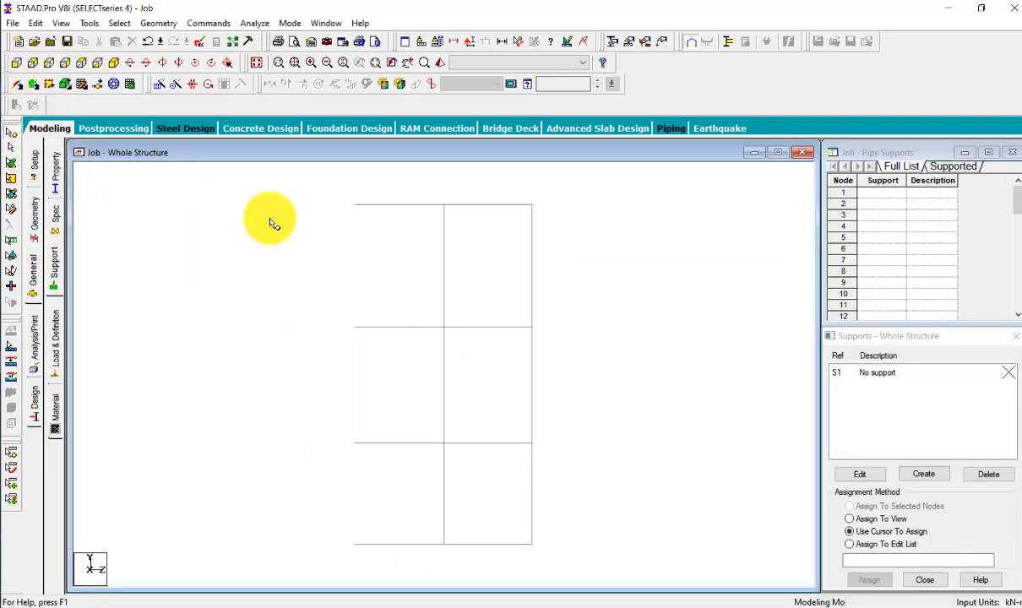
pyautogui.moveTo(385, 569); pyautogui.dragTo(228, 124)
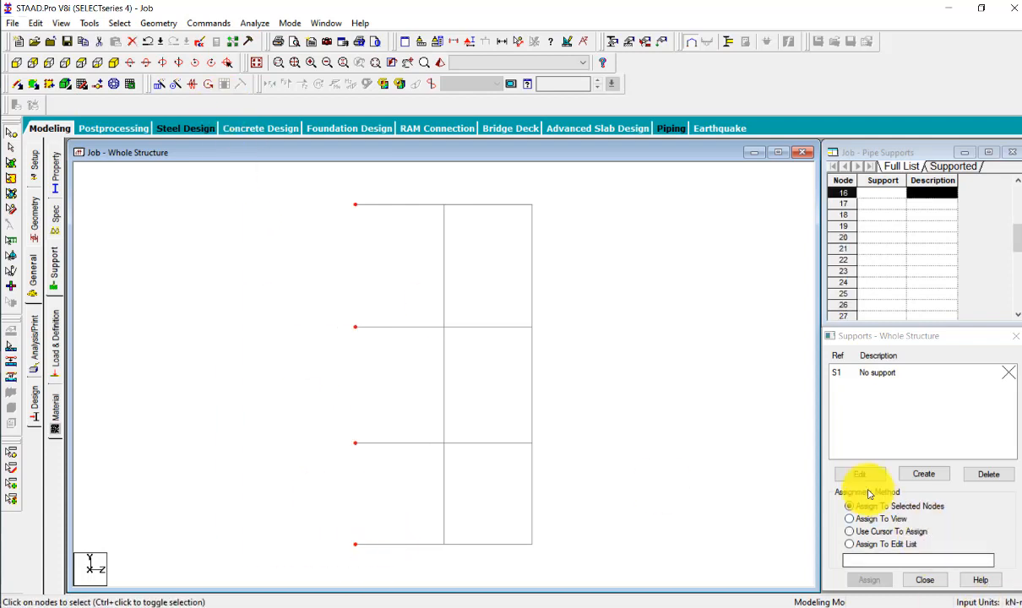
pyautogui.click(910, 474)
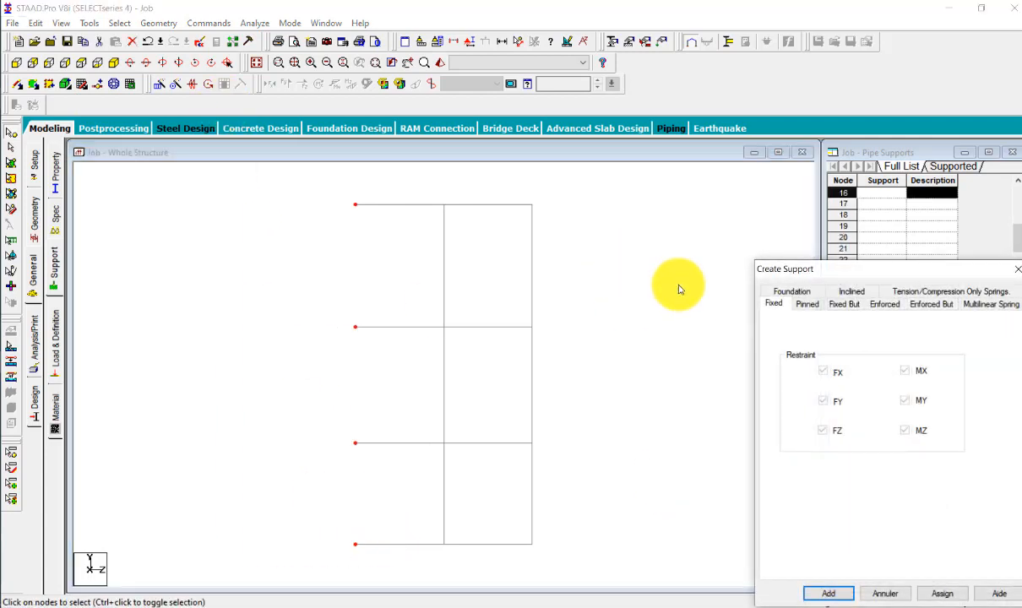
pyautogui.click(832, 594)
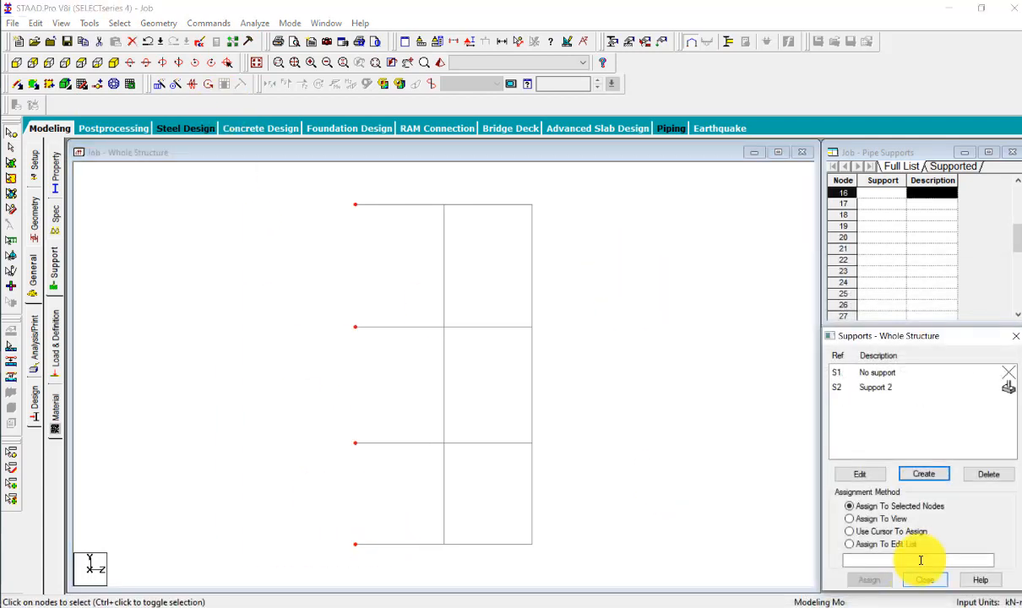
# Assign the fixed Support 2 to all nodes at the free member ends and return to the isometric view
pyautogui.click(881, 388)
pyautogui.moveTo(393, 574); pyautogui.dragTo(228, 53)
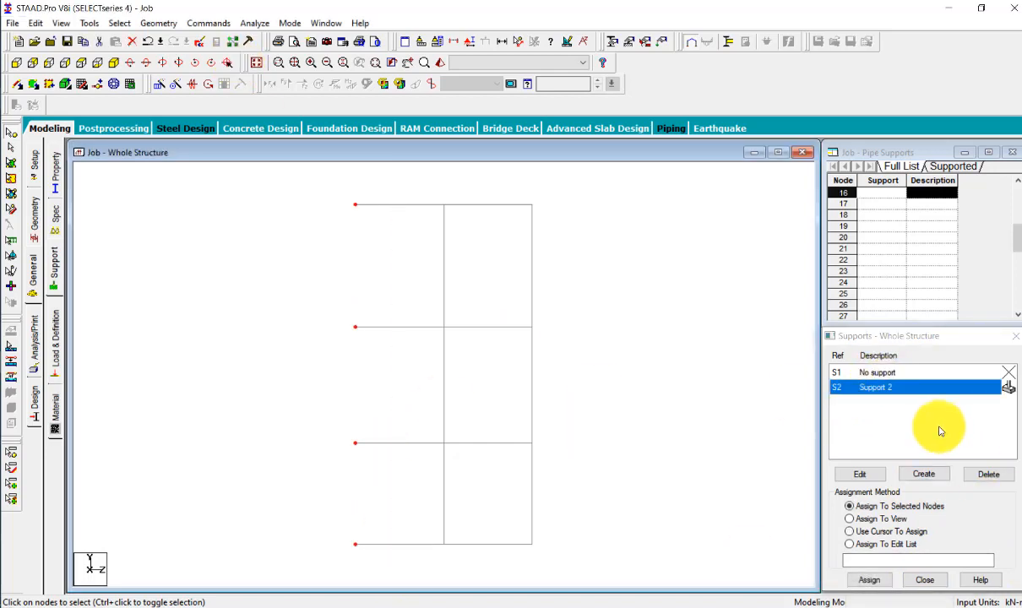
pyautogui.click(869, 579)
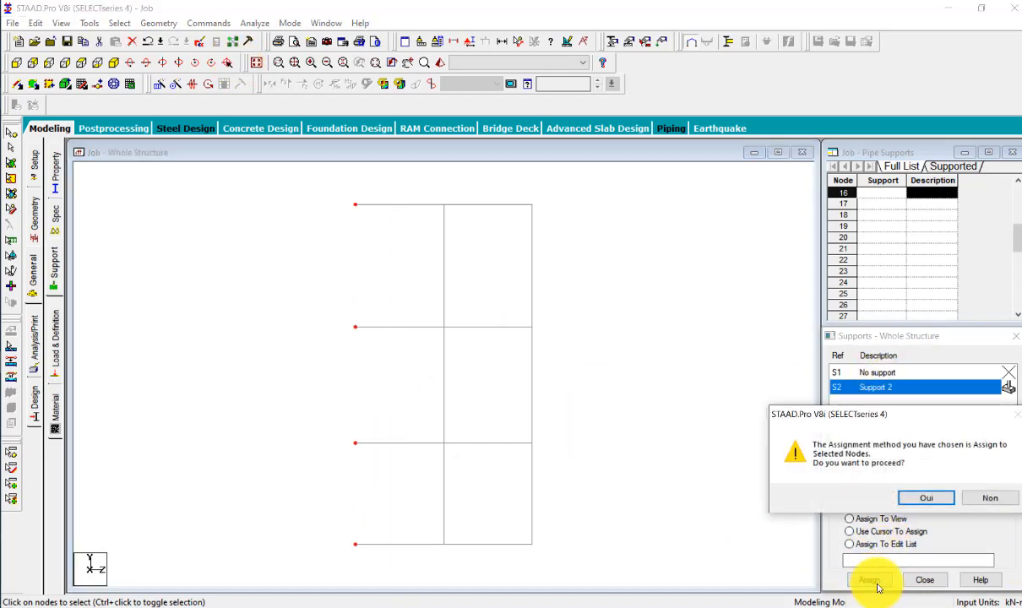
pyautogui.click(924, 498)
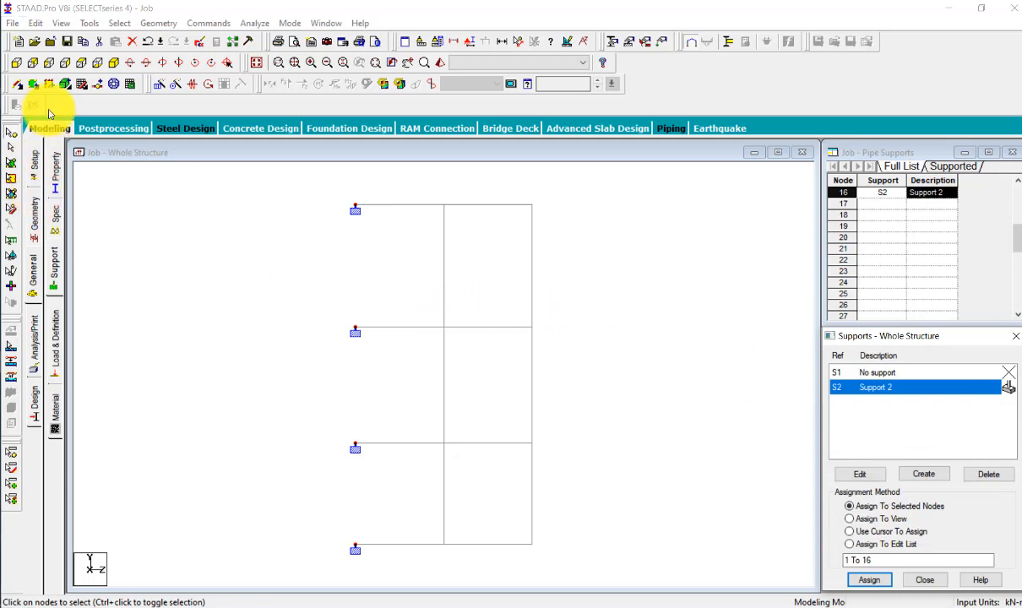
pyautogui.click(113, 63)
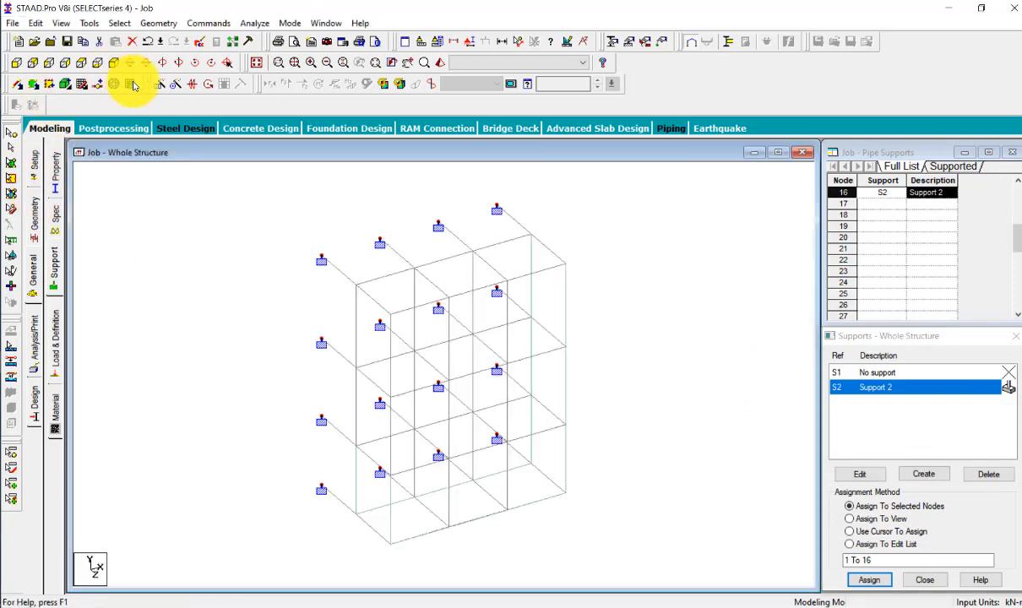
# Add primary load case 1 with loading type Dead and the title Poids propre
pyautogui.click(55, 338)
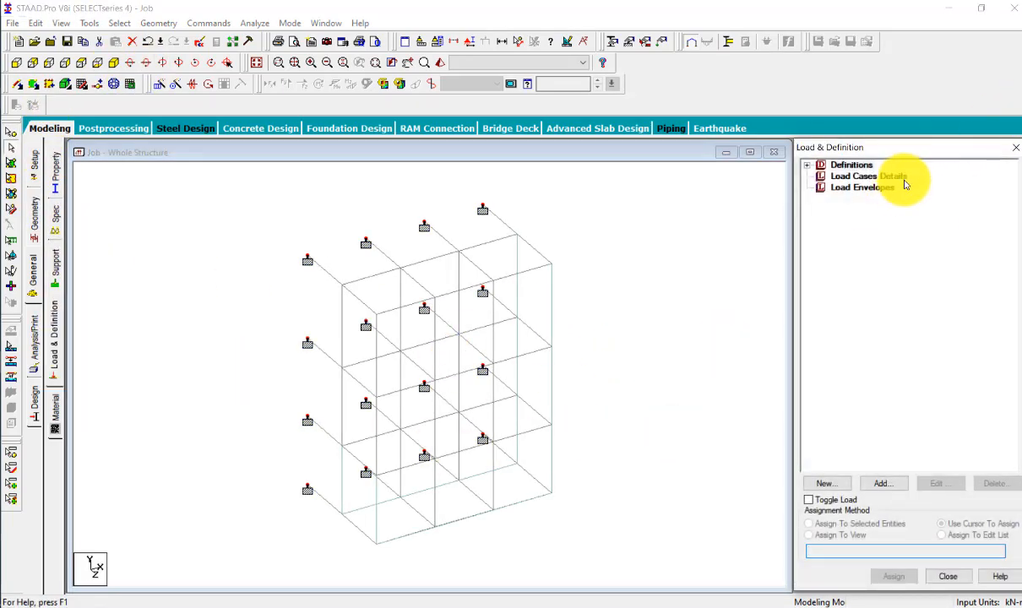
pyautogui.click(875, 177)
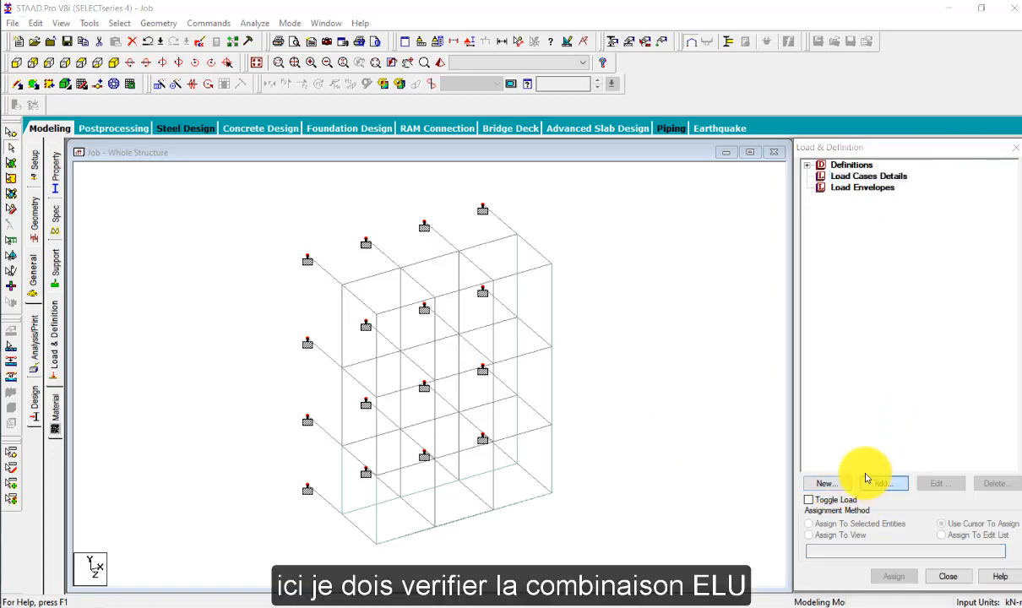
pyautogui.click(832, 484)
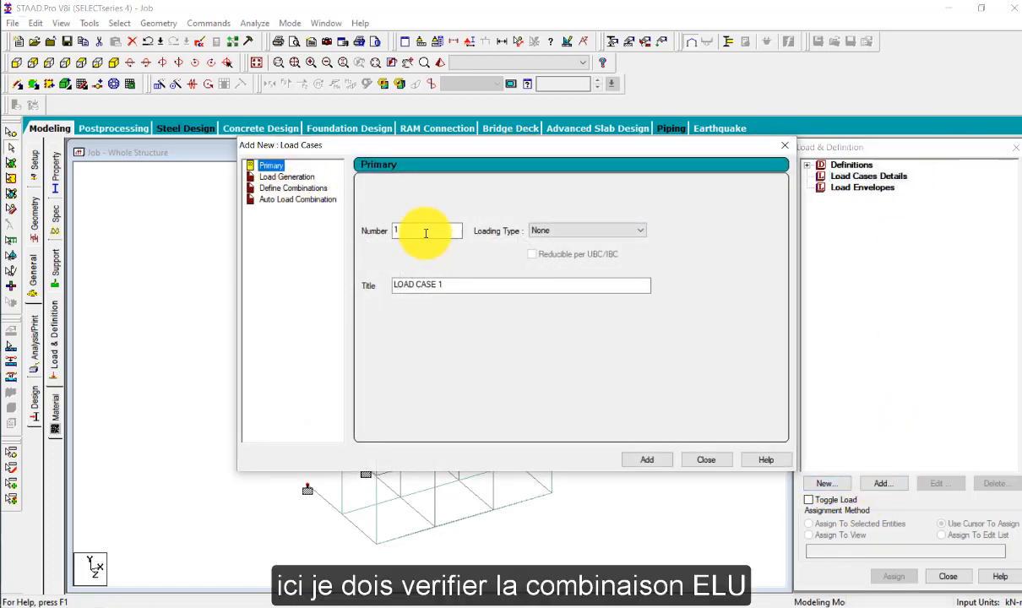
pyautogui.click(543, 231)
pyautogui.click(552, 245)
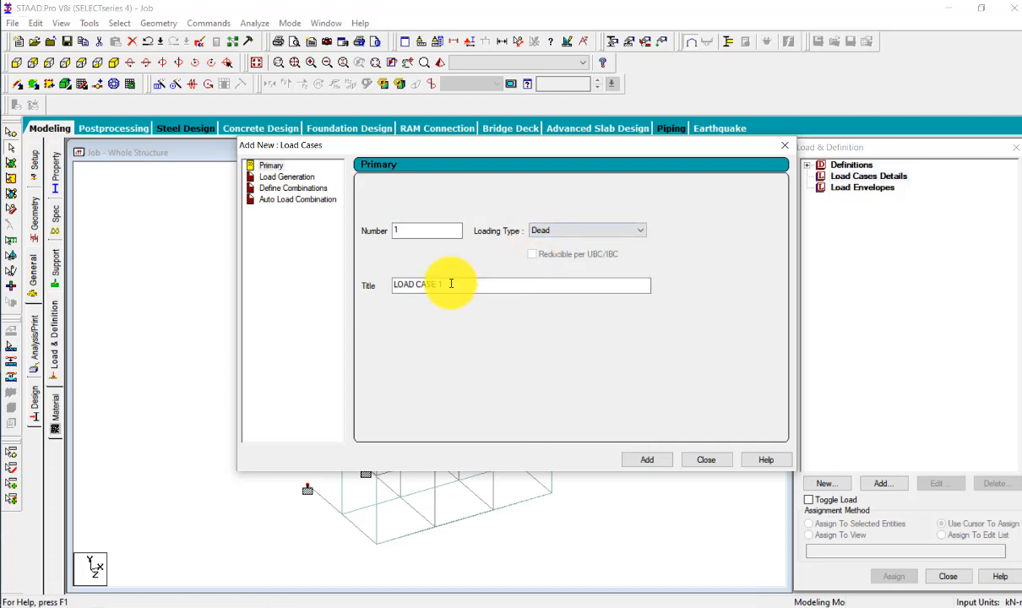
pyautogui.moveTo(450, 284); pyautogui.dragTo(397, 271)
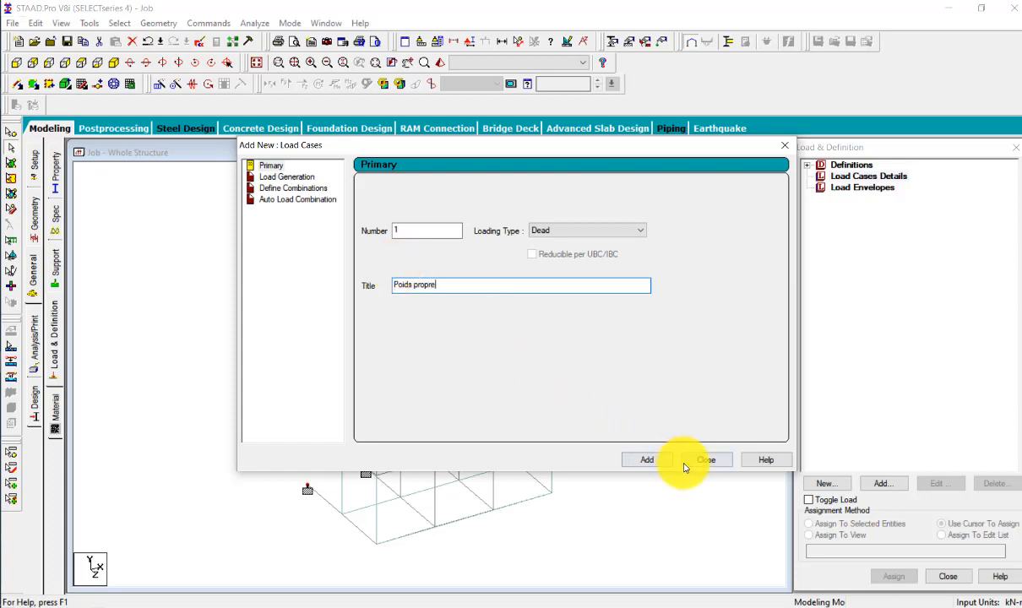
pyautogui.click(651, 460)
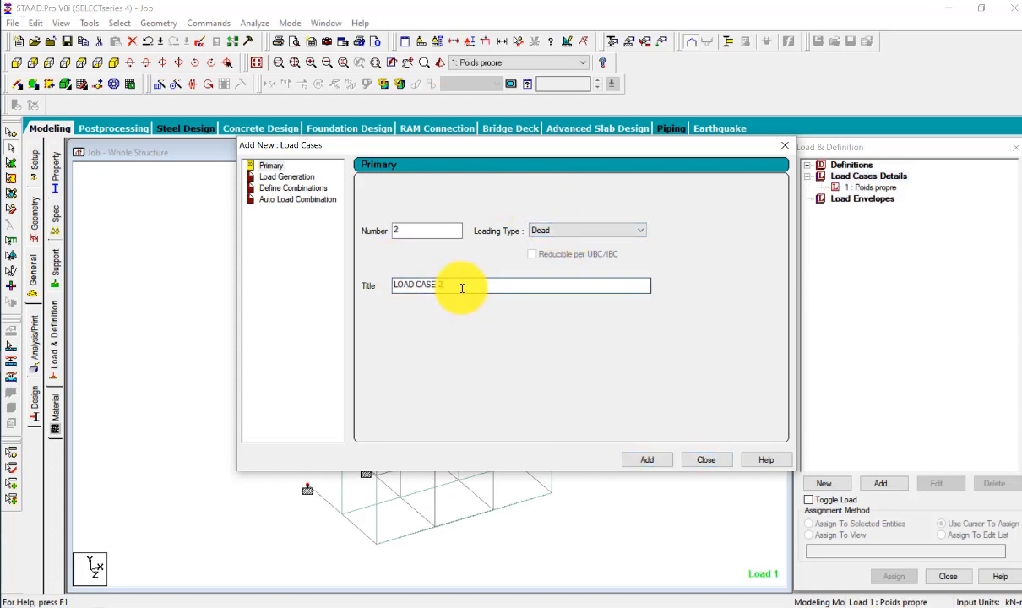
# Add primary load case 2 with loading type Dead and the title G
pyautogui.moveTo(462, 288); pyautogui.dragTo(342, 271)
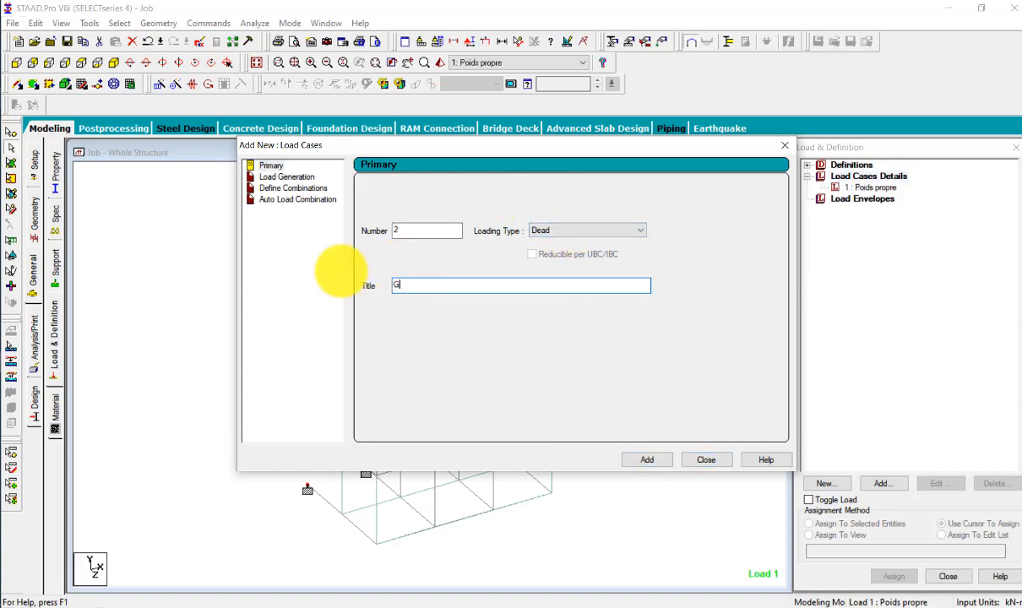
pyautogui.write('G')
pyautogui.click(647, 459)
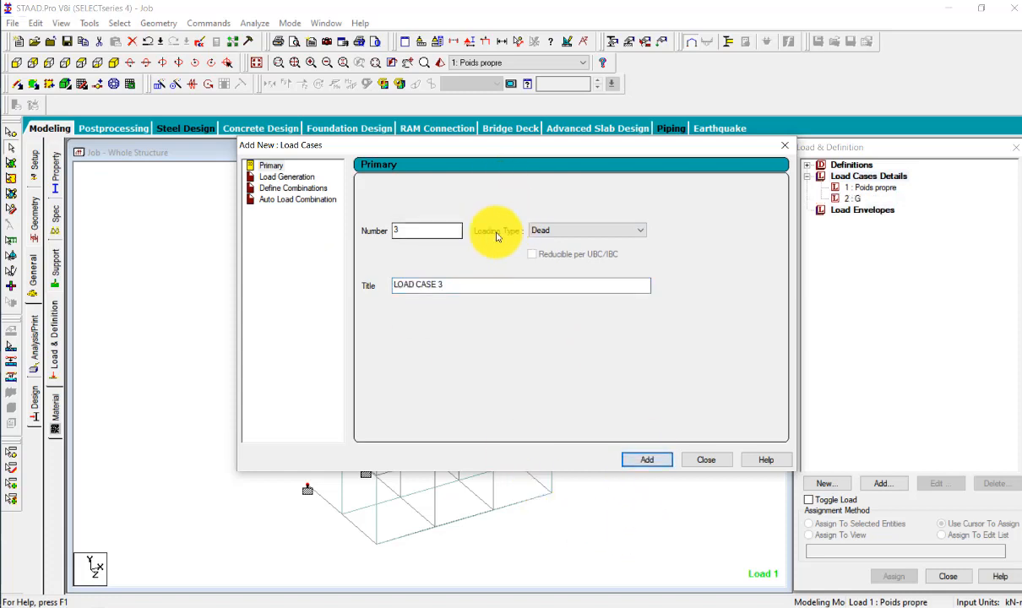
# Add primary load case 3 with loading type Live and the title Q
pyautogui.click(553, 230)
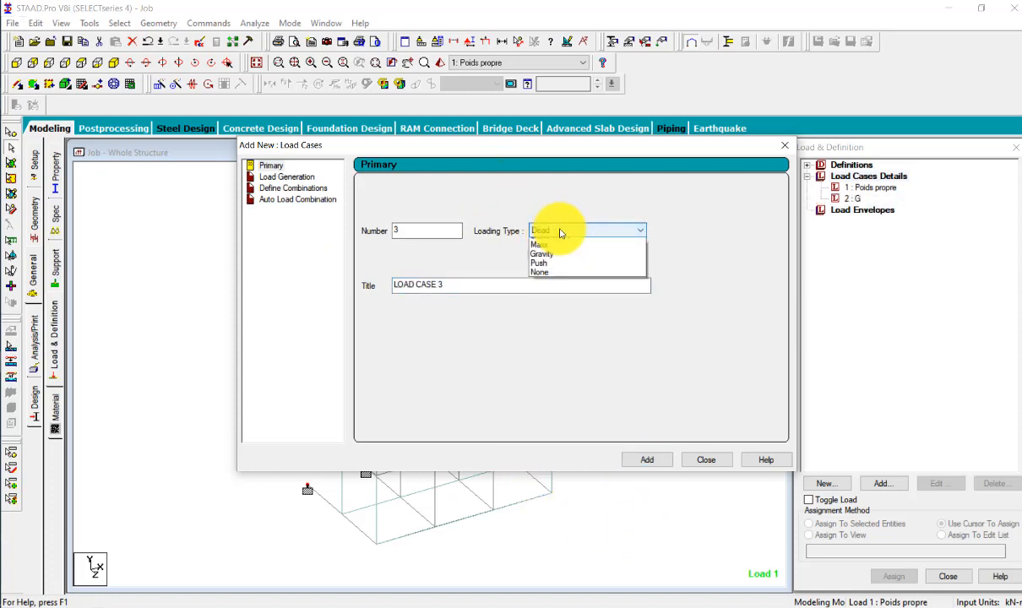
pyautogui.click(564, 253)
pyautogui.moveTo(456, 288); pyautogui.dragTo(355, 269)
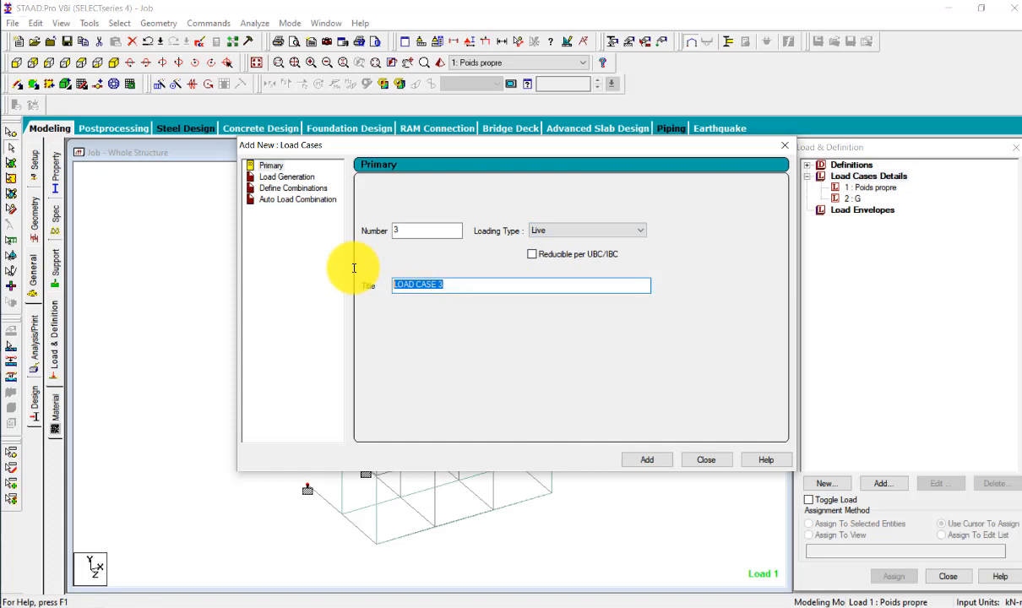
pyautogui.write('Q')
pyautogui.click(647, 460)
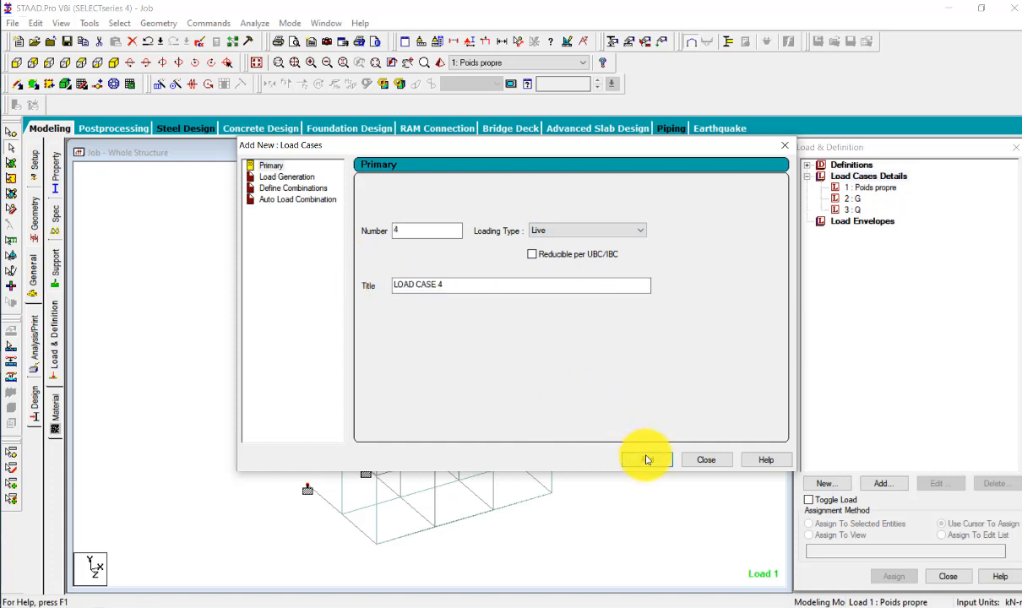
# Add a selfweight load in the Z direction with factor -1 to load case 1, Poids propre
pyautogui.click(706, 459)
pyautogui.click(879, 187)
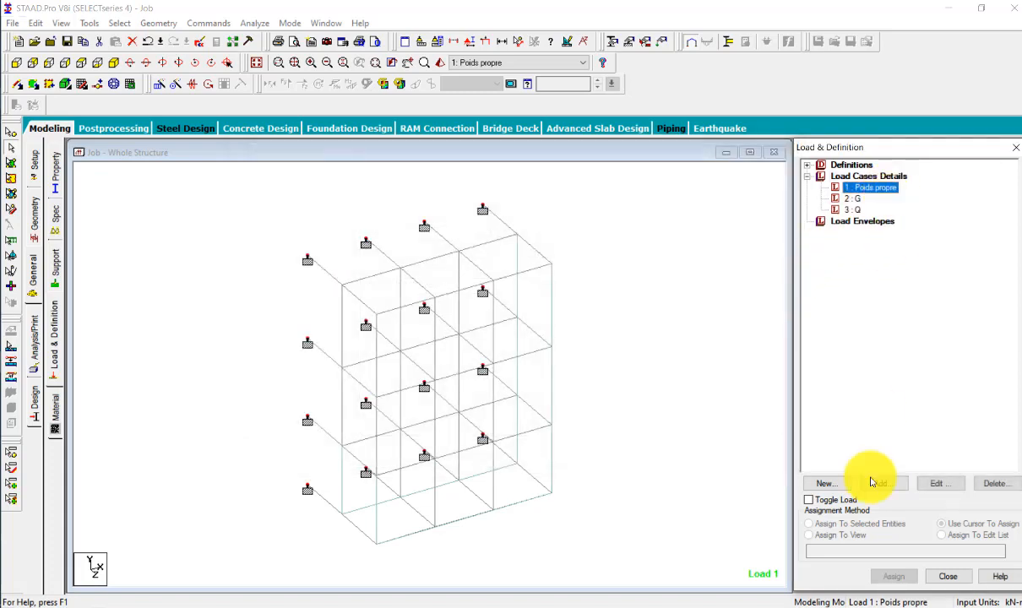
pyautogui.click(882, 483)
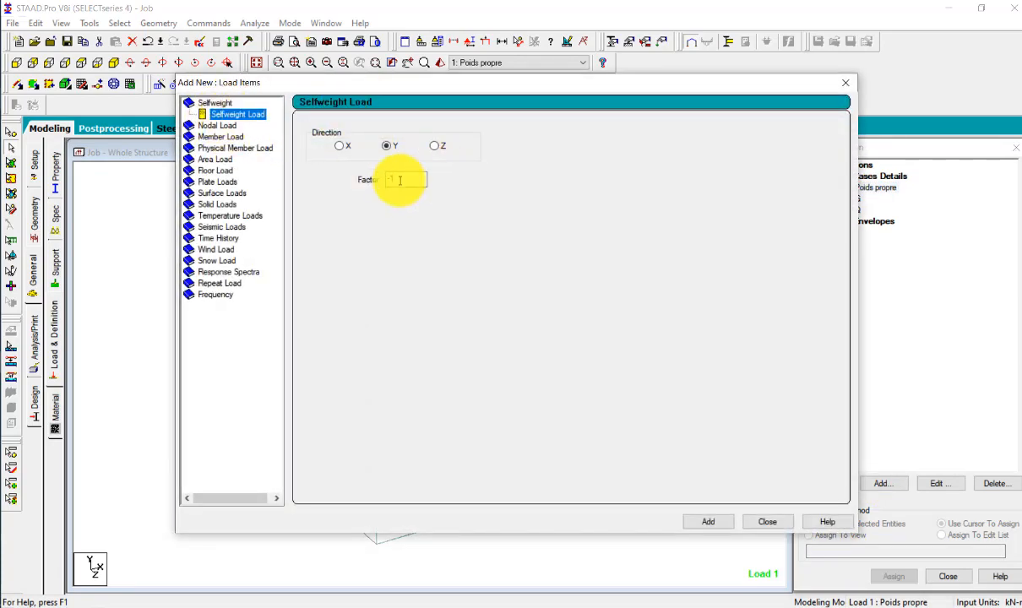
pyautogui.moveTo(441, 95); pyautogui.dragTo(696, 45)
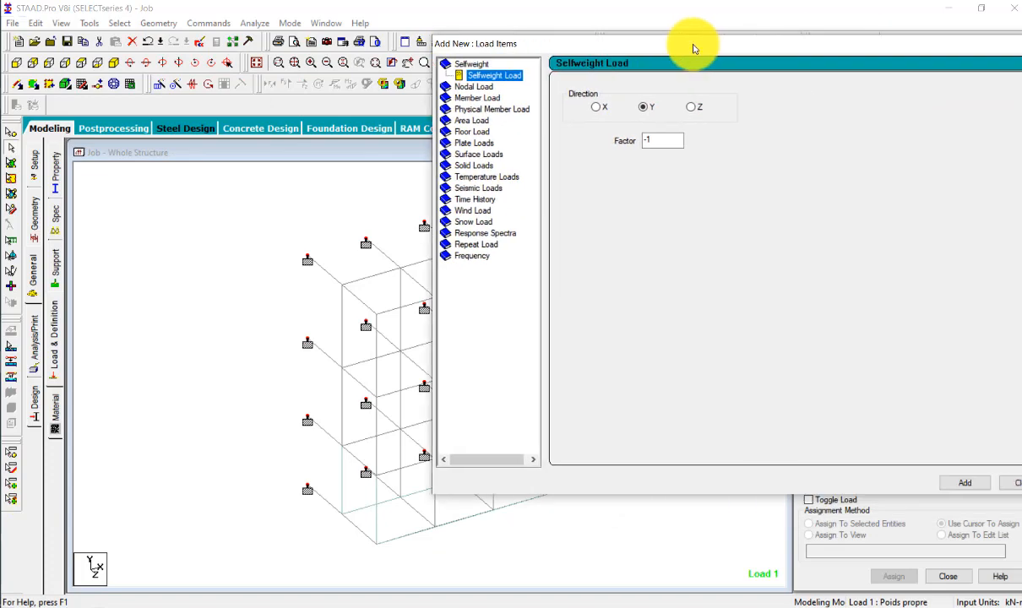
pyautogui.click(693, 107)
pyautogui.moveTo(879, 46); pyautogui.dragTo(538, 26)
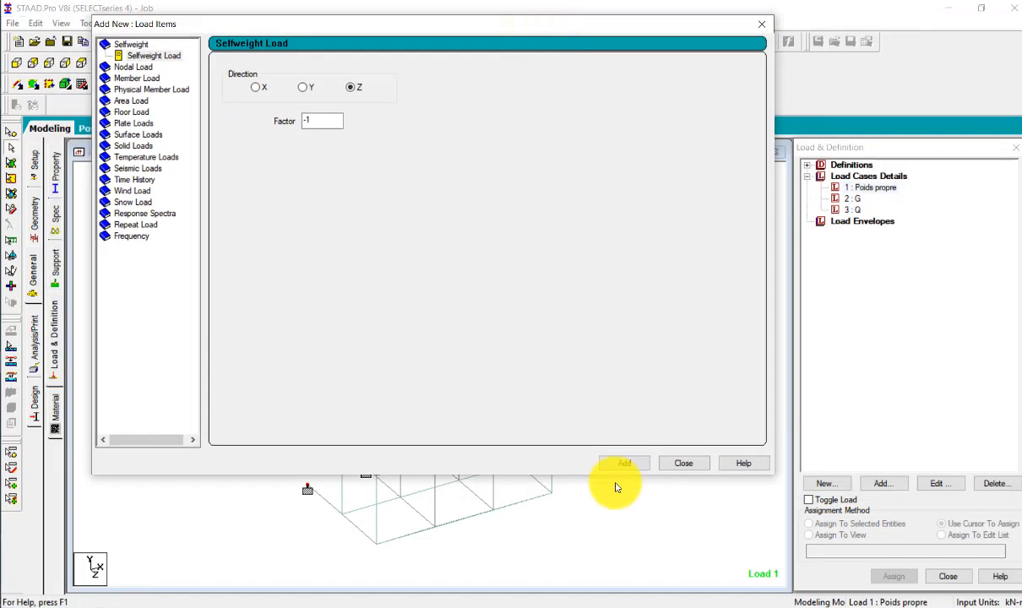
pyautogui.click(625, 463)
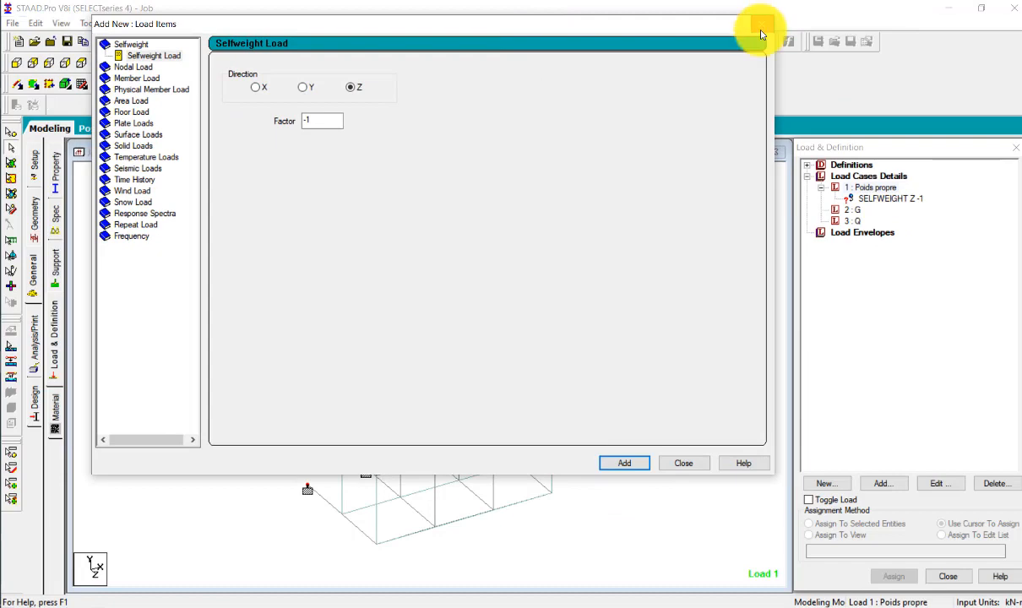
pyautogui.click(761, 27)
# Assign the Z selfweight load to the whole structure using Assign To View
pyautogui.click(896, 198)
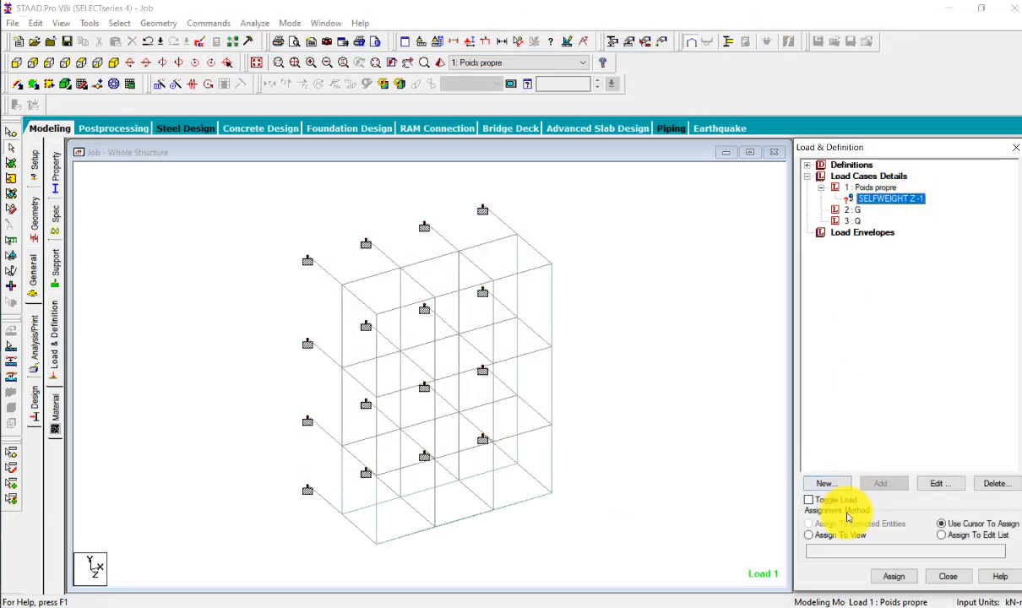
pyautogui.click(834, 538)
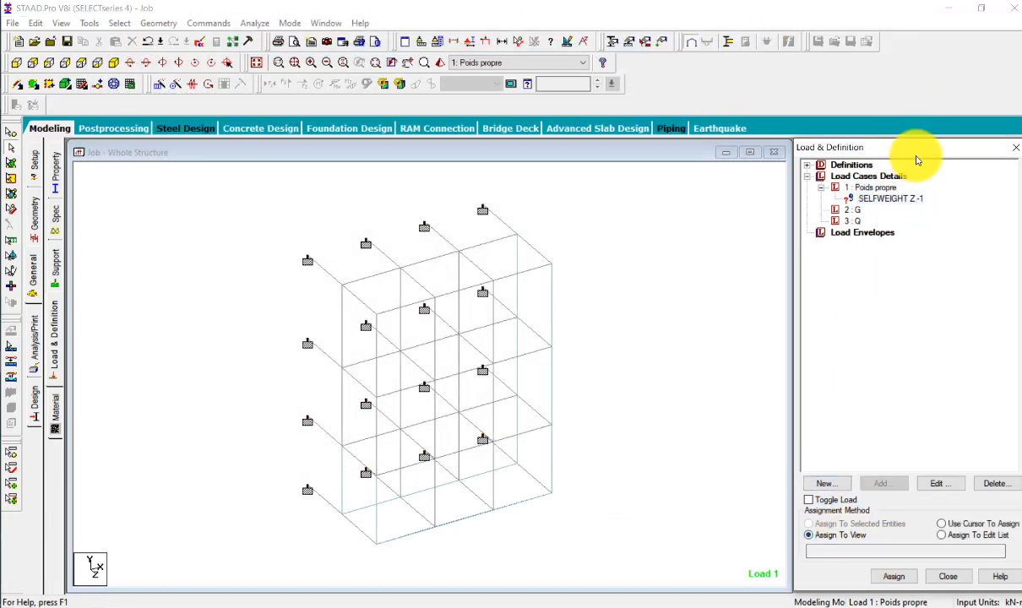
pyautogui.click(895, 199)
pyautogui.click(887, 572)
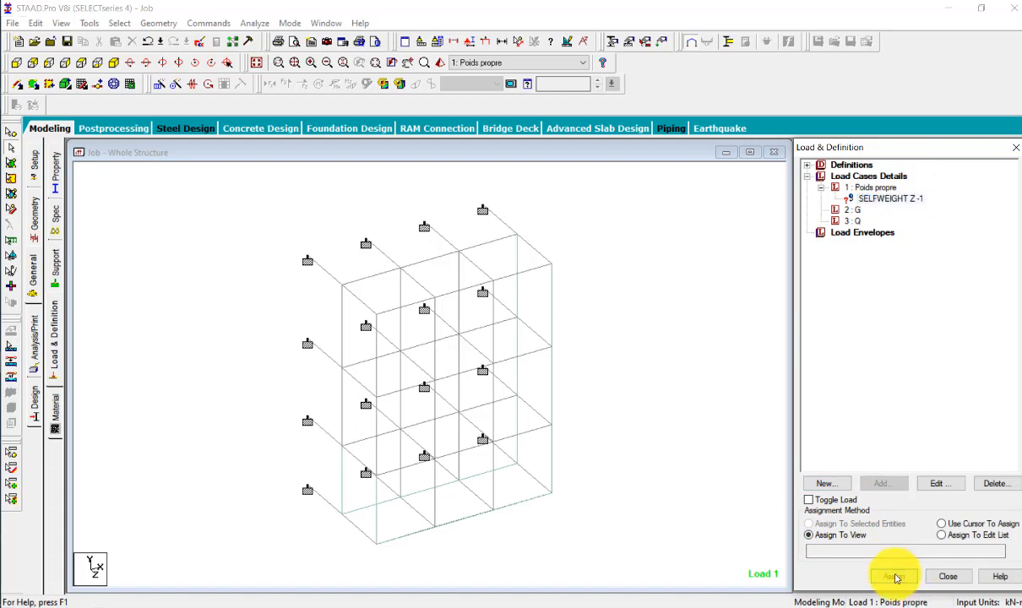
pyautogui.click(865, 401)
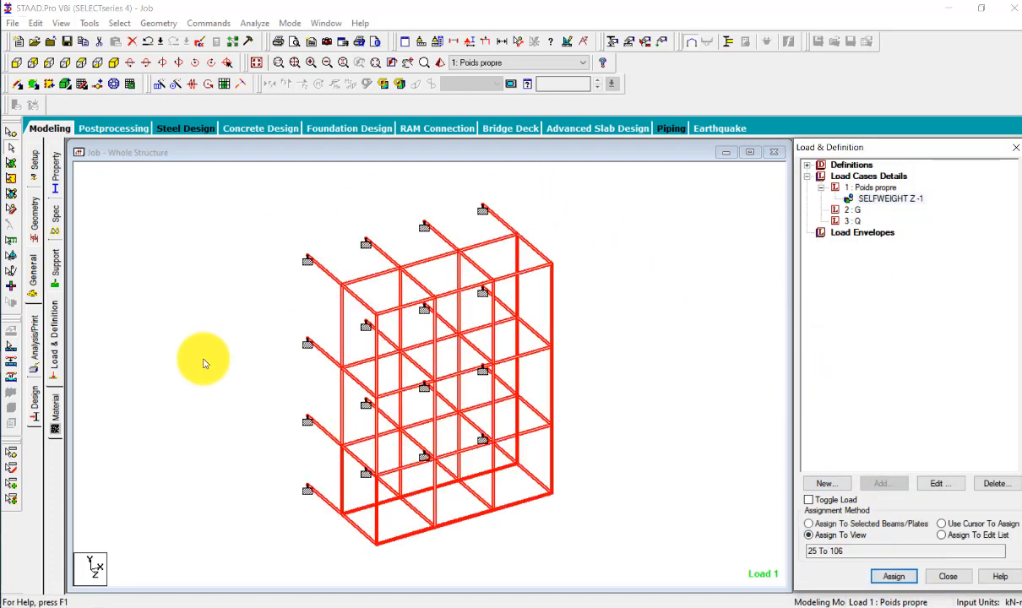
# Set up a floor load for load case 2 (G) with ZRANGE, Global Z direction and one-way distribution towards the default longer direction
pyautogui.click(853, 209)
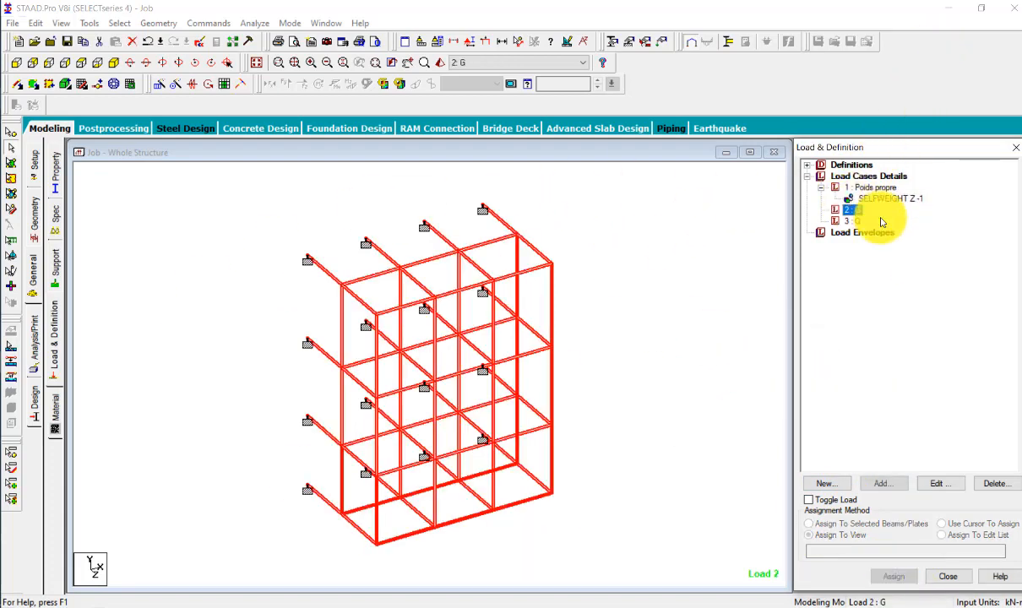
pyautogui.click(884, 484)
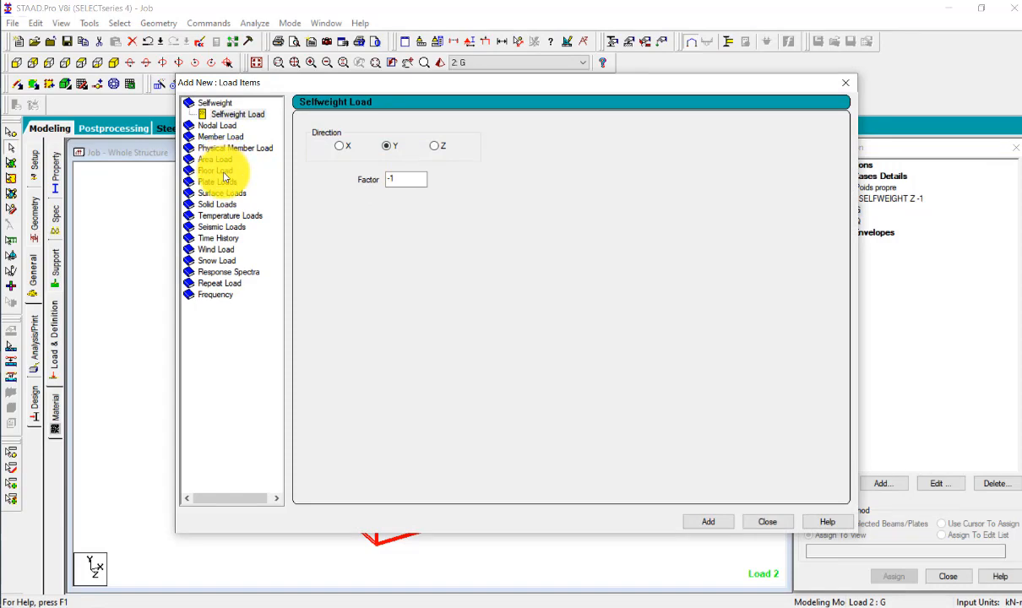
pyautogui.click(224, 172)
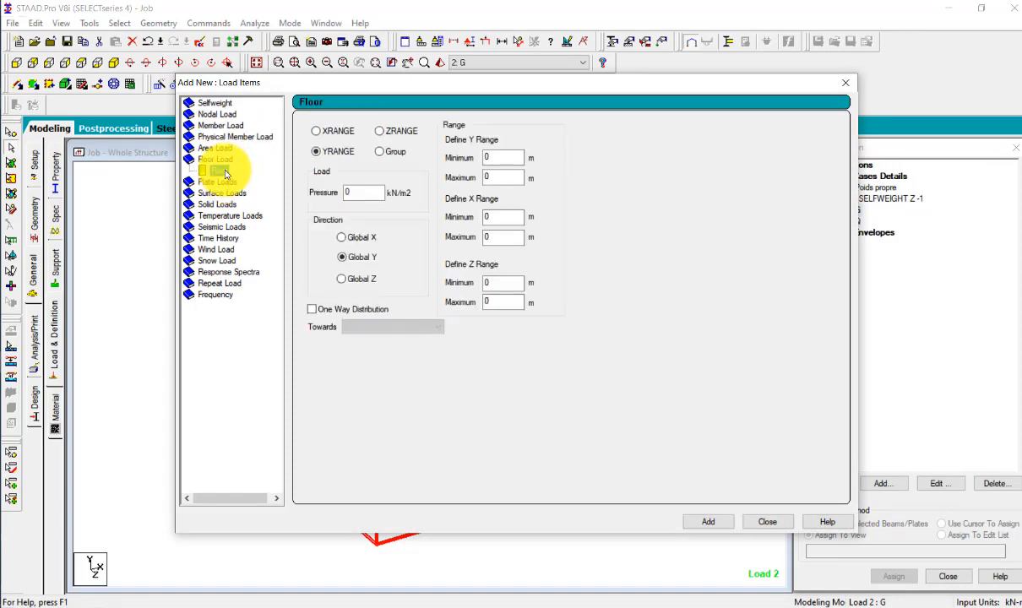
pyautogui.click(360, 192)
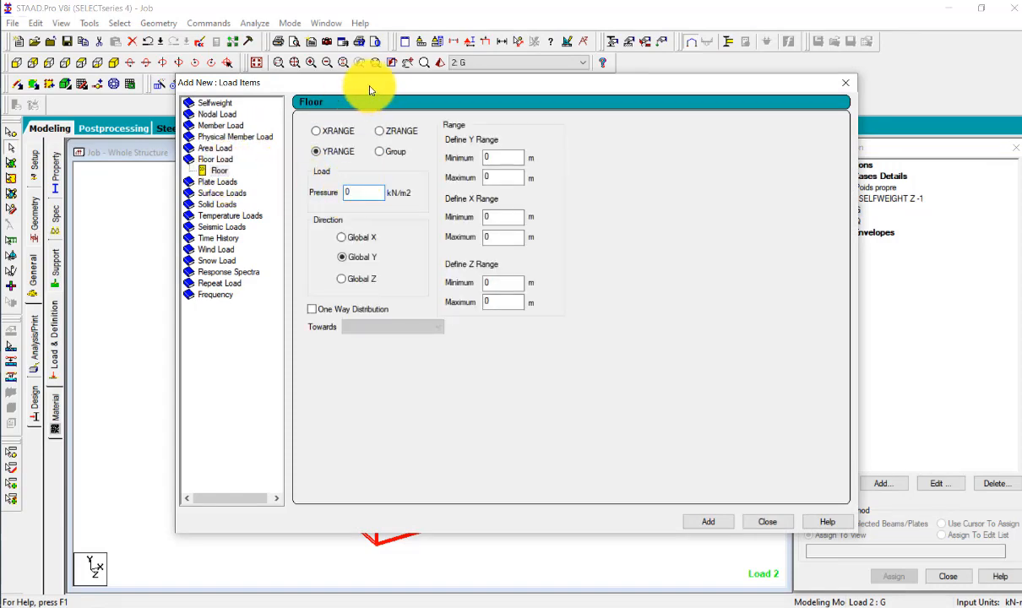
pyautogui.moveTo(369, 87); pyautogui.dragTo(529, 51)
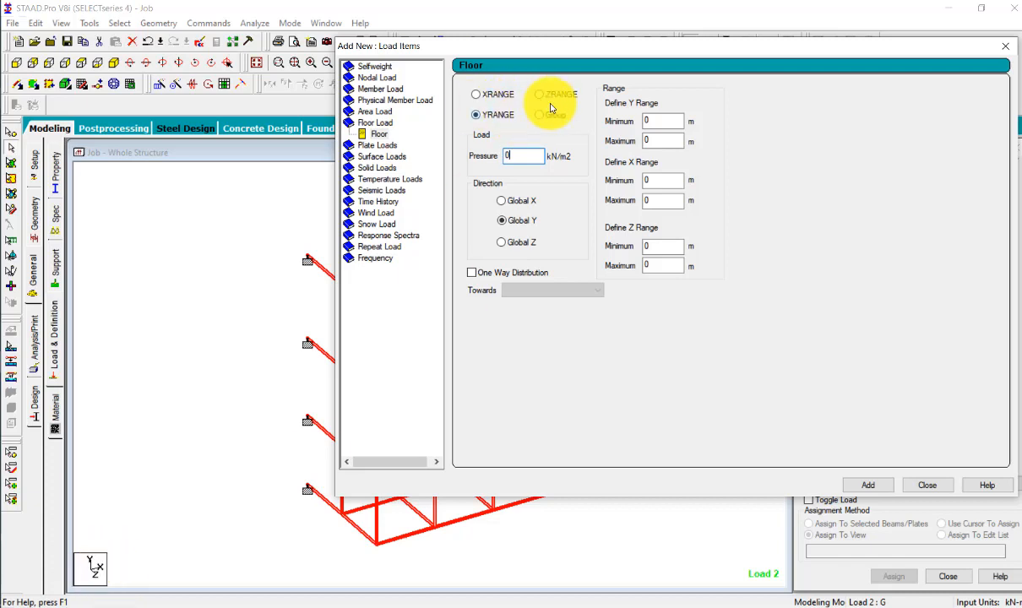
pyautogui.click(517, 242)
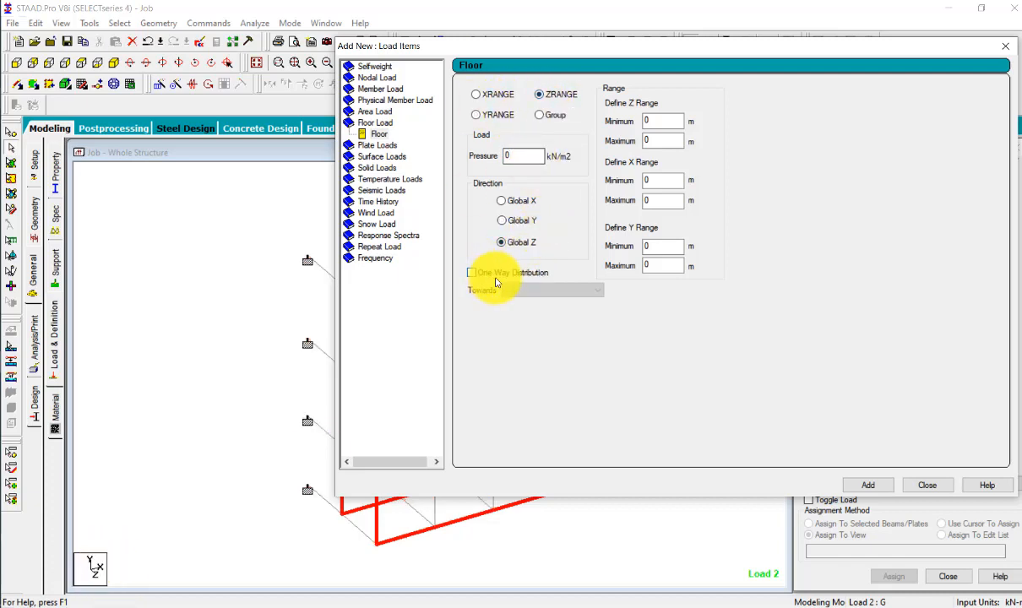
pyautogui.click(496, 273)
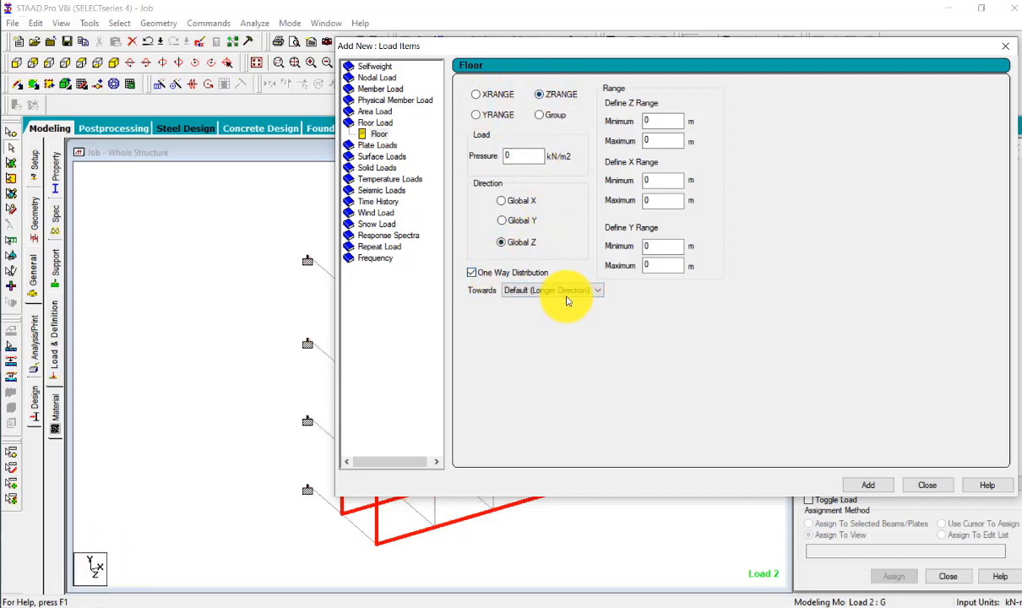
# Set the floor load's pressure to -5.6 kN/m2 and its Z range maximum to 6.12 m, and add it to load case G
pyautogui.doubleClick(511, 156)
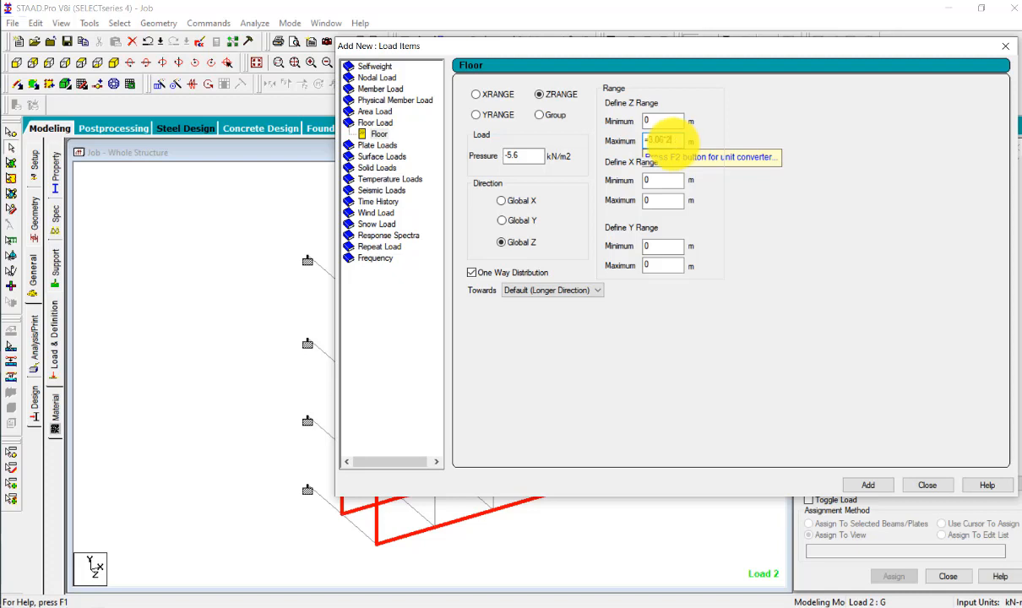
pyautogui.press('Return')
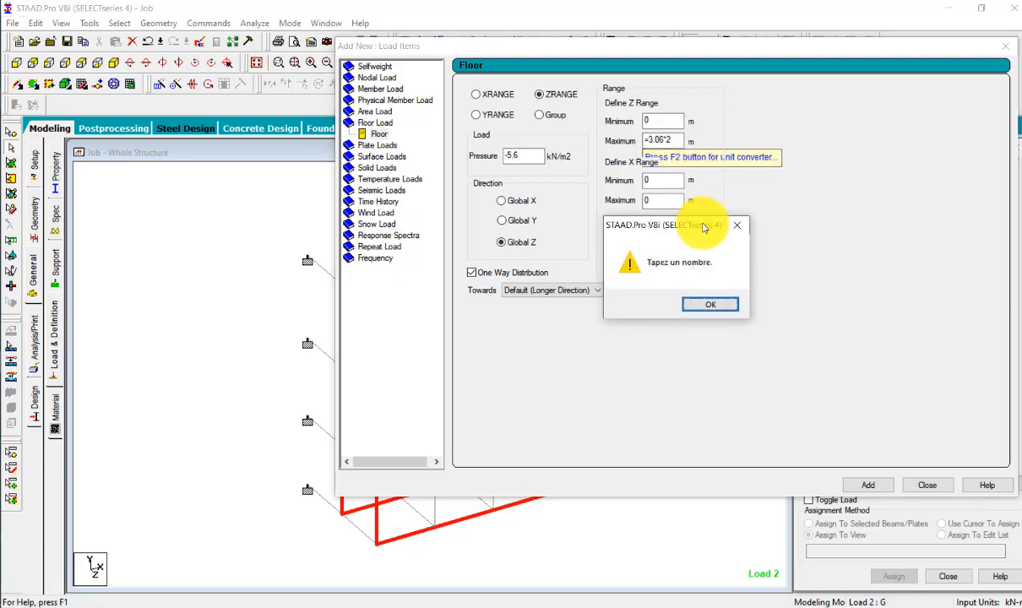
pyautogui.click(740, 228)
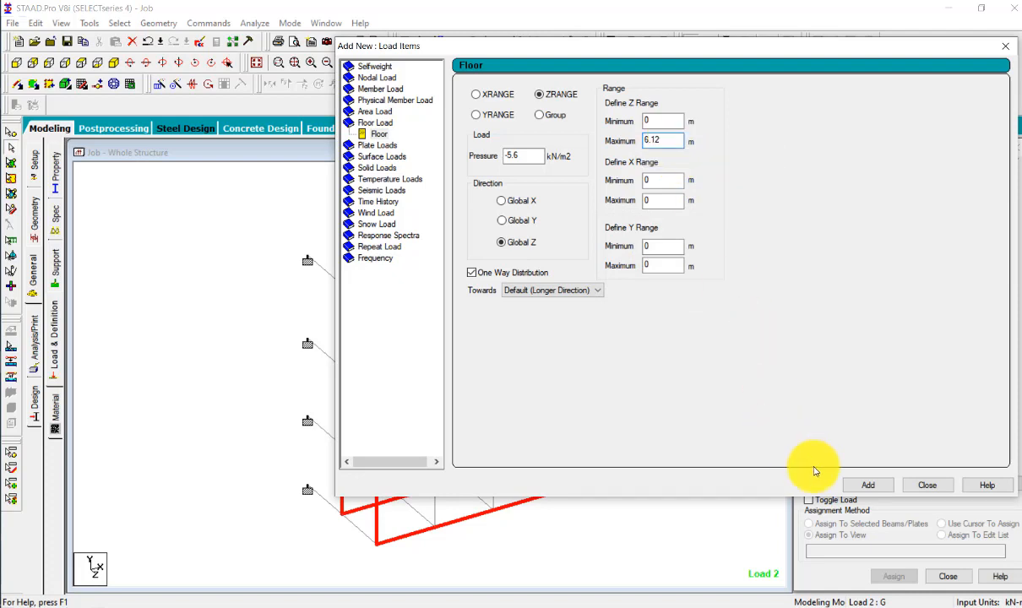
pyautogui.click(876, 492)
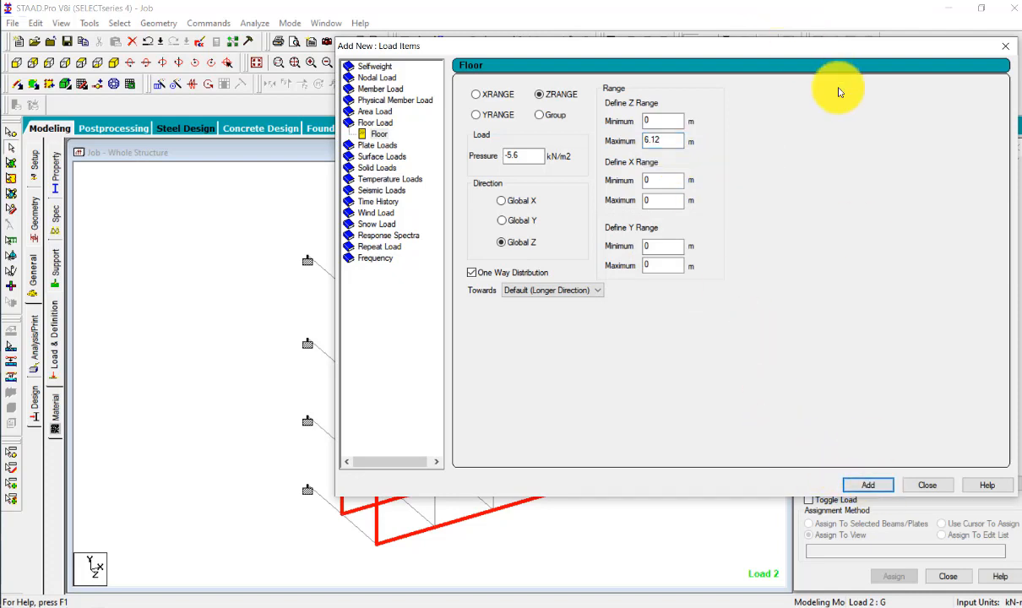
pyautogui.moveTo(827, 50); pyautogui.dragTo(539, 36)
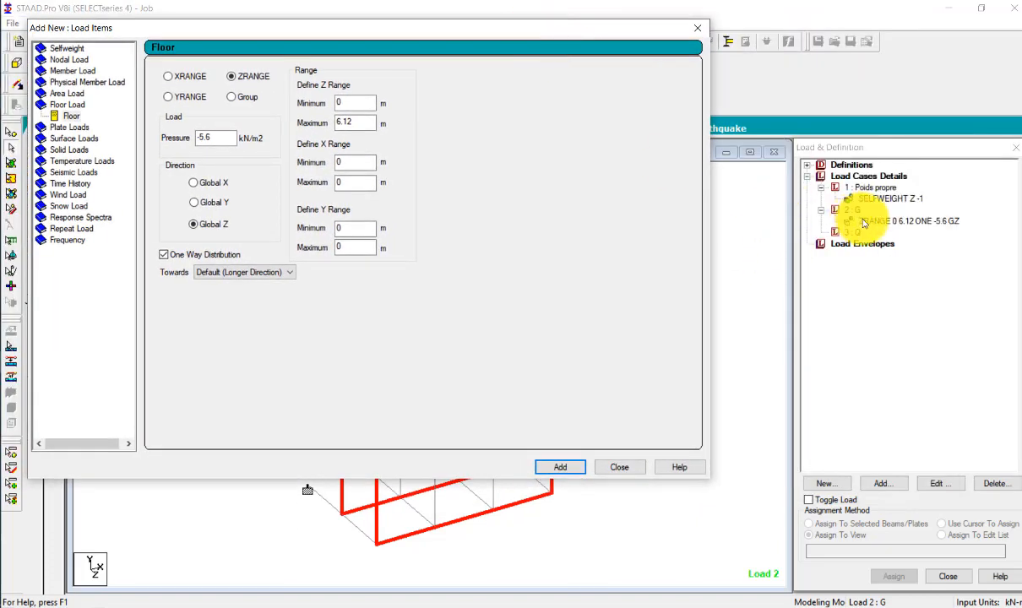
pyautogui.doubleClick(209, 139)
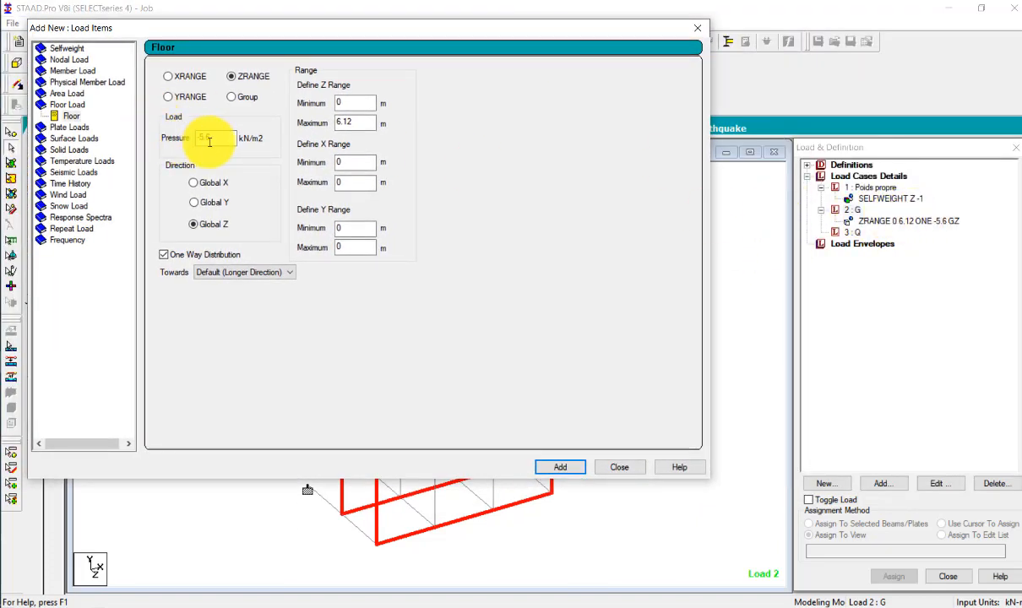
pyautogui.click(698, 28)
# Add a one-way floor load of -1 kN/m2 in Global Z, with ZRANGE 0 to 6.12 m, to load case 3 (Q)
pyautogui.click(852, 232)
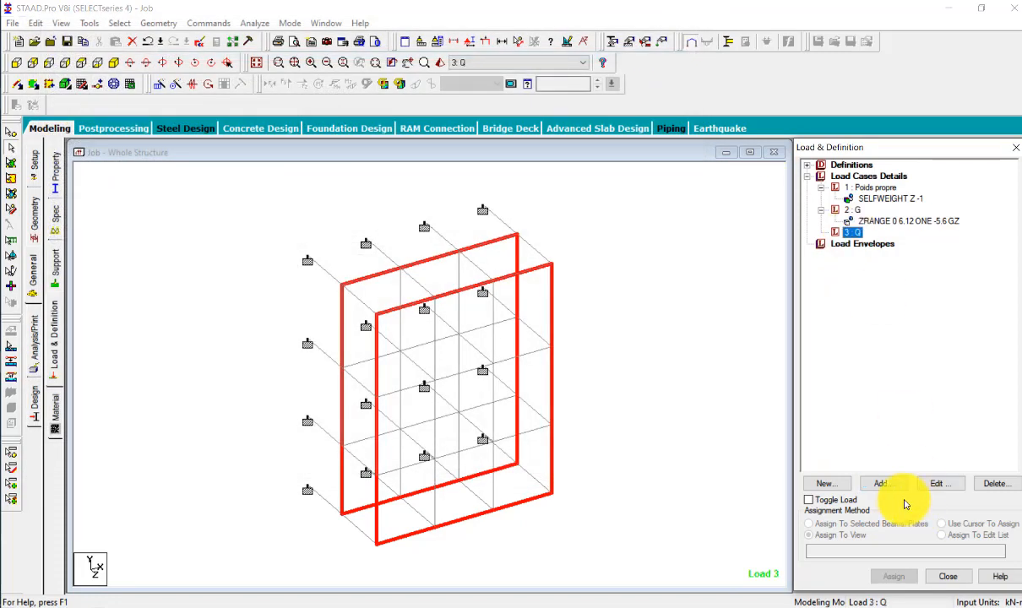
pyautogui.click(891, 486)
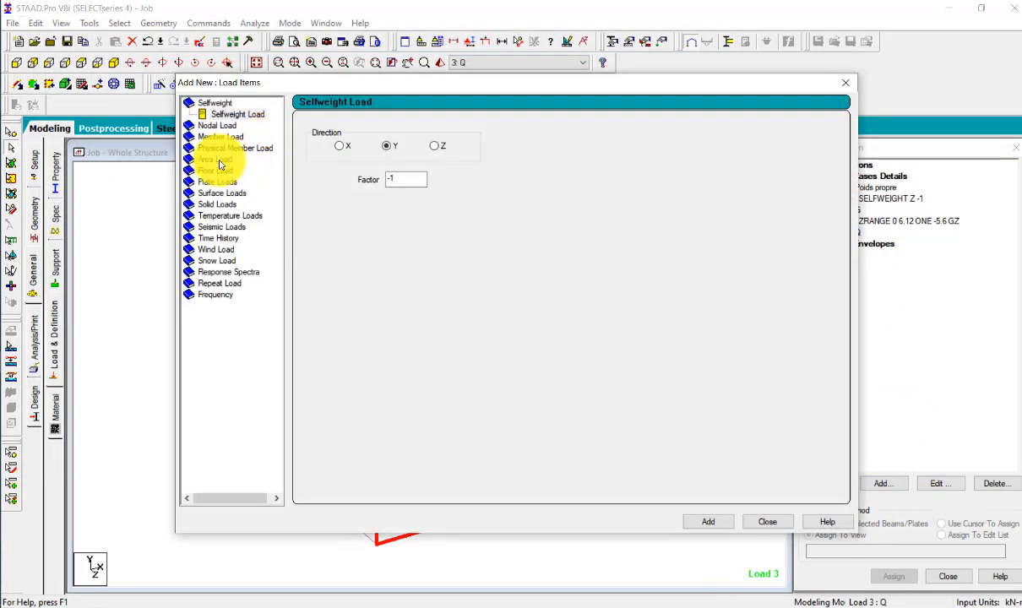
pyautogui.click(218, 170)
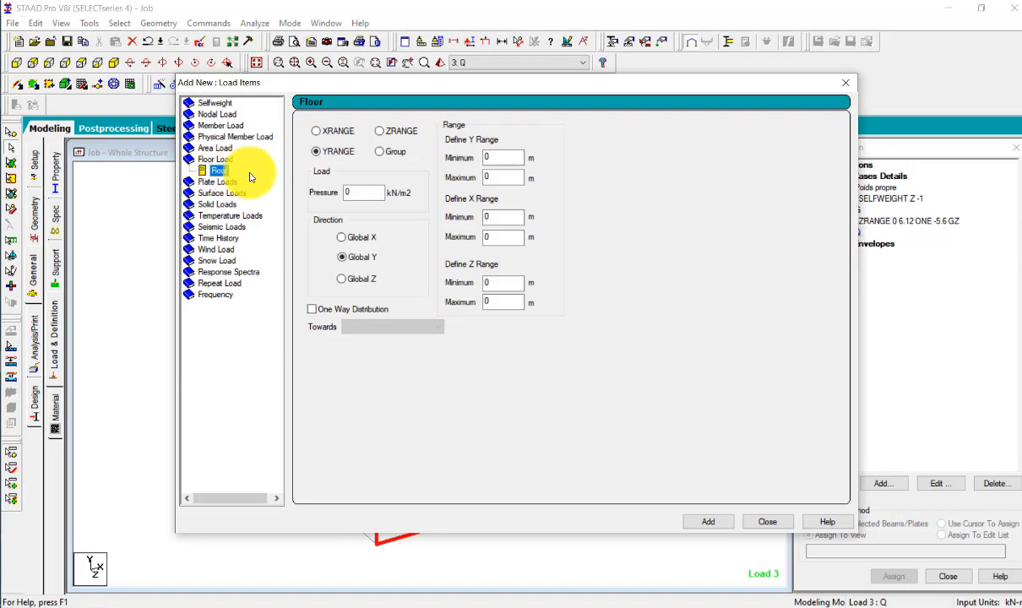
pyautogui.click(394, 132)
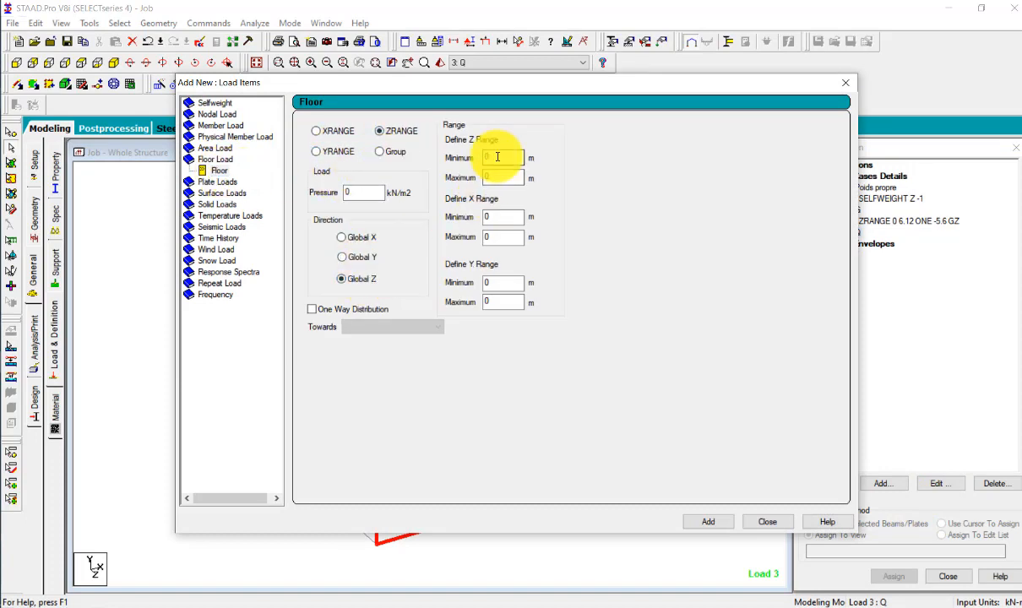
pyautogui.click(353, 309)
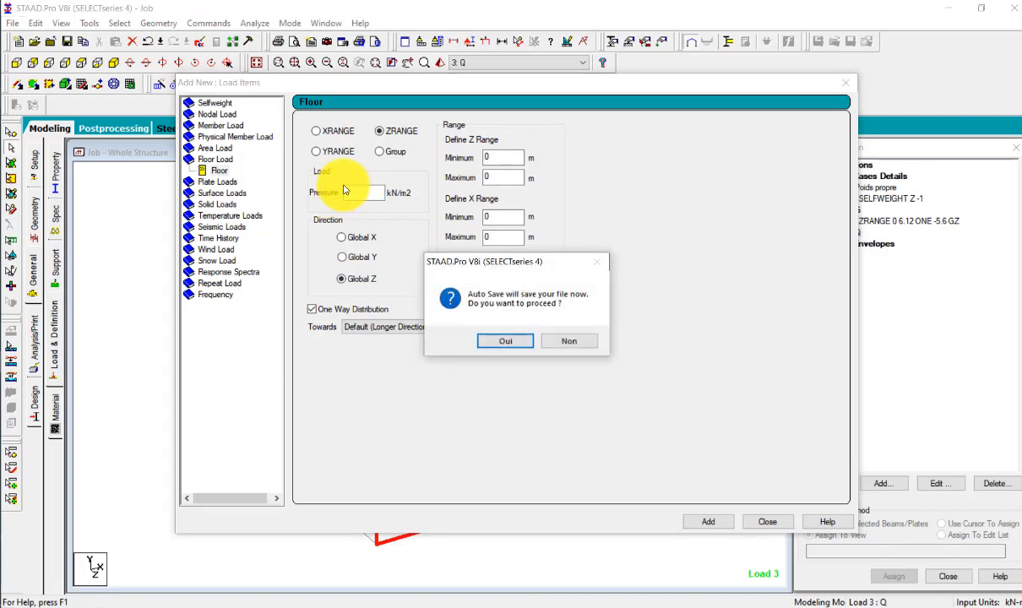
pyautogui.click(517, 340)
pyautogui.click(453, 332)
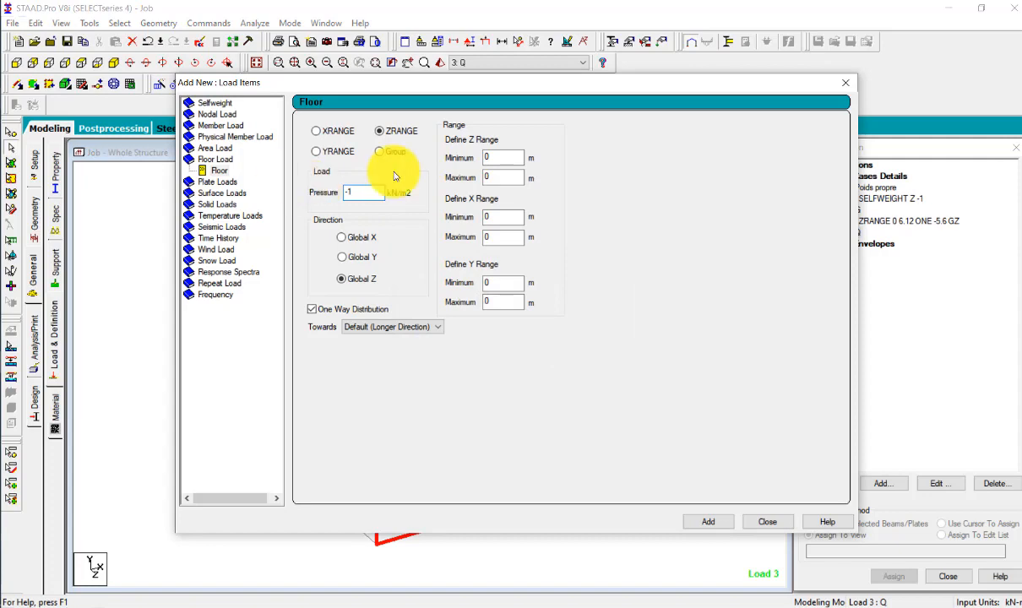
pyautogui.click(497, 177)
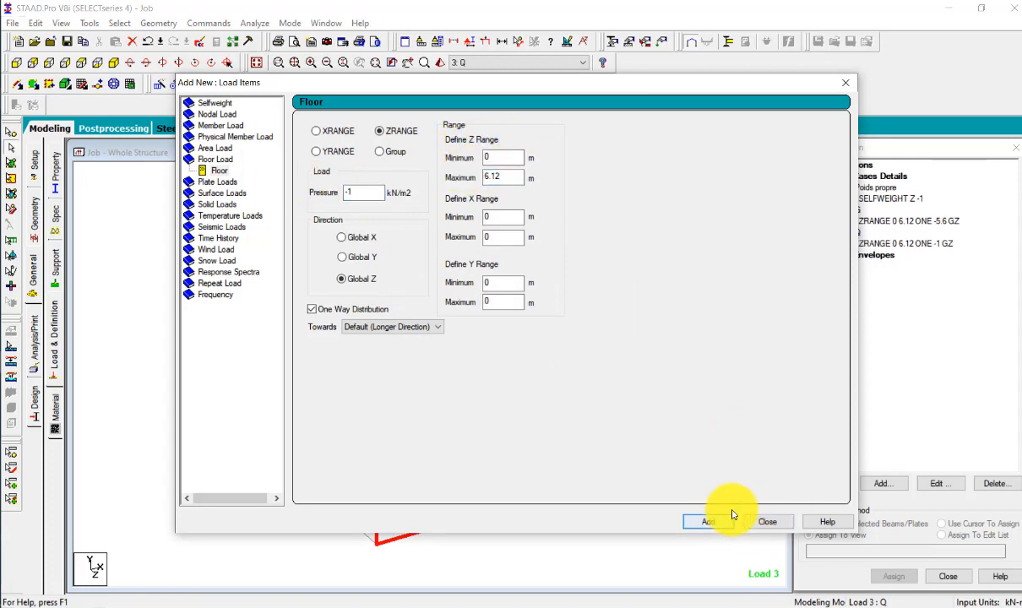
pyautogui.click(763, 522)
# Examine how the floor loads of load cases G and Q are distributed on the structure
pyautogui.click(889, 222)
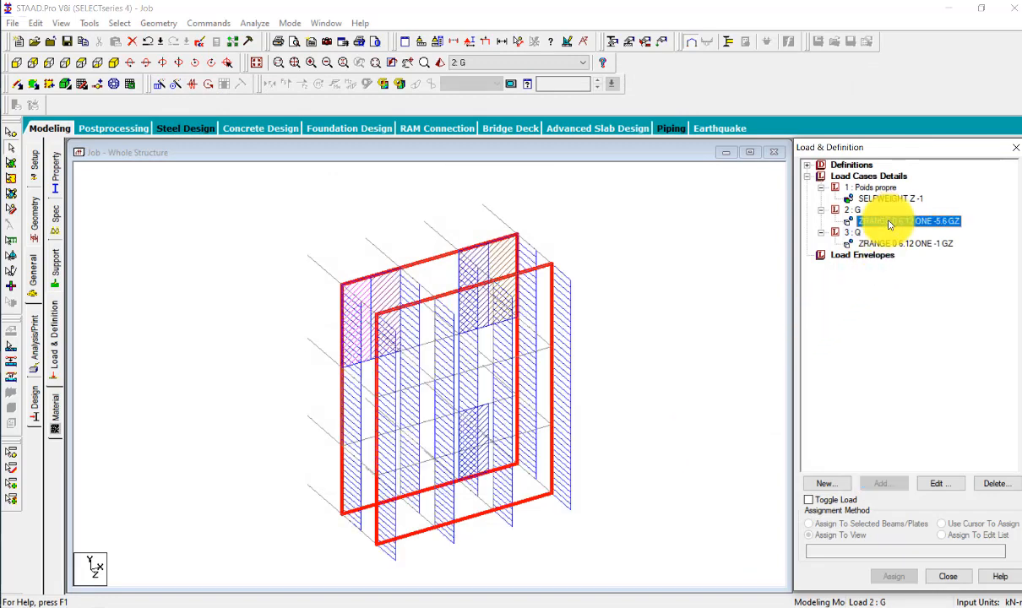
pyautogui.click(895, 244)
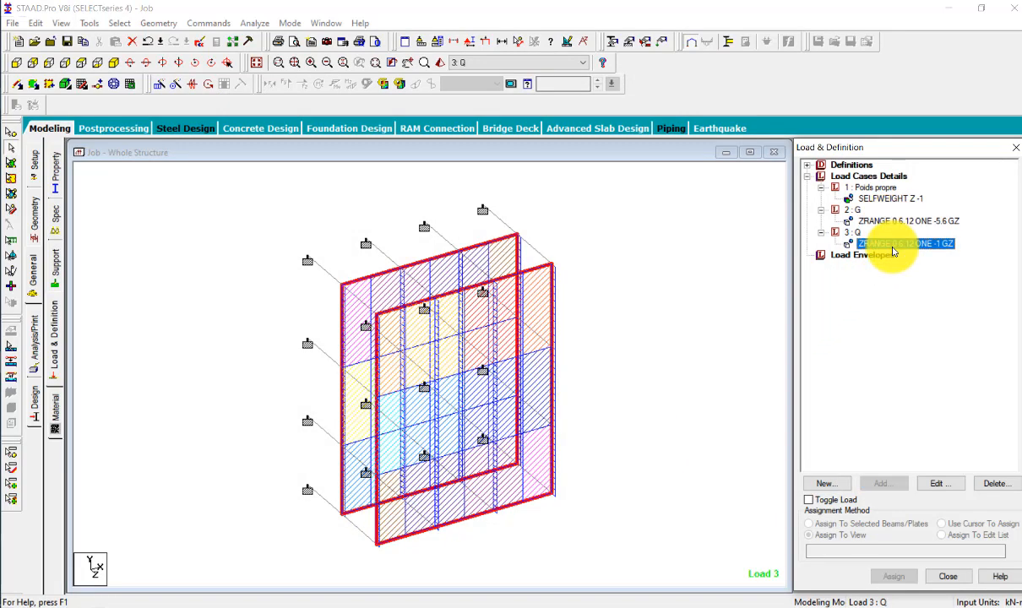
pyautogui.click(878, 220)
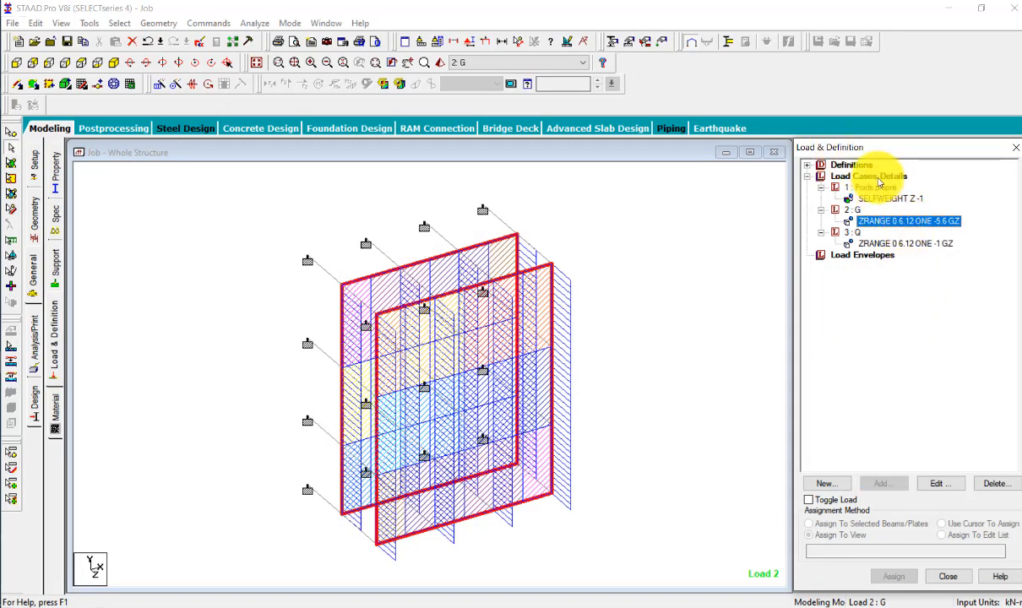
# Start a normal load combination number 4 named ELU and include load case 1 (Poids propre) with factor 1
pyautogui.click(879, 177)
pyautogui.click(883, 483)
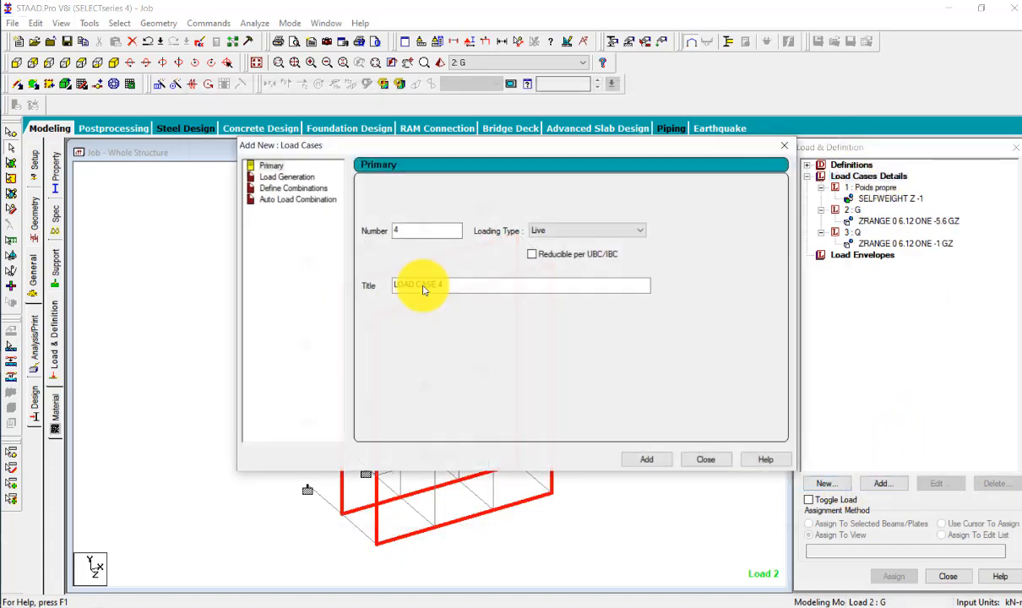
pyautogui.click(283, 187)
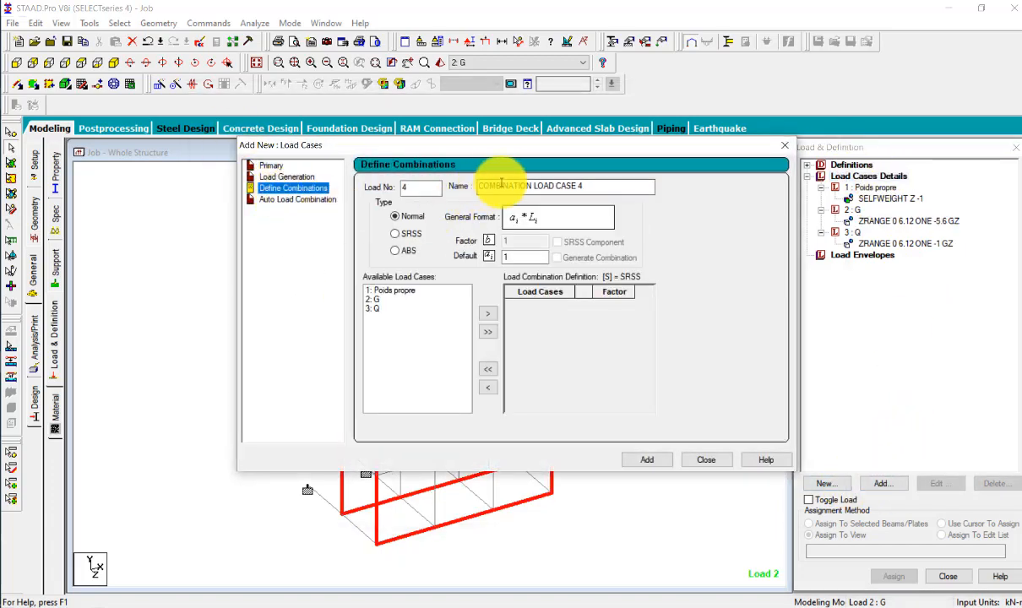
pyautogui.moveTo(585, 186); pyautogui.dragTo(392, 201)
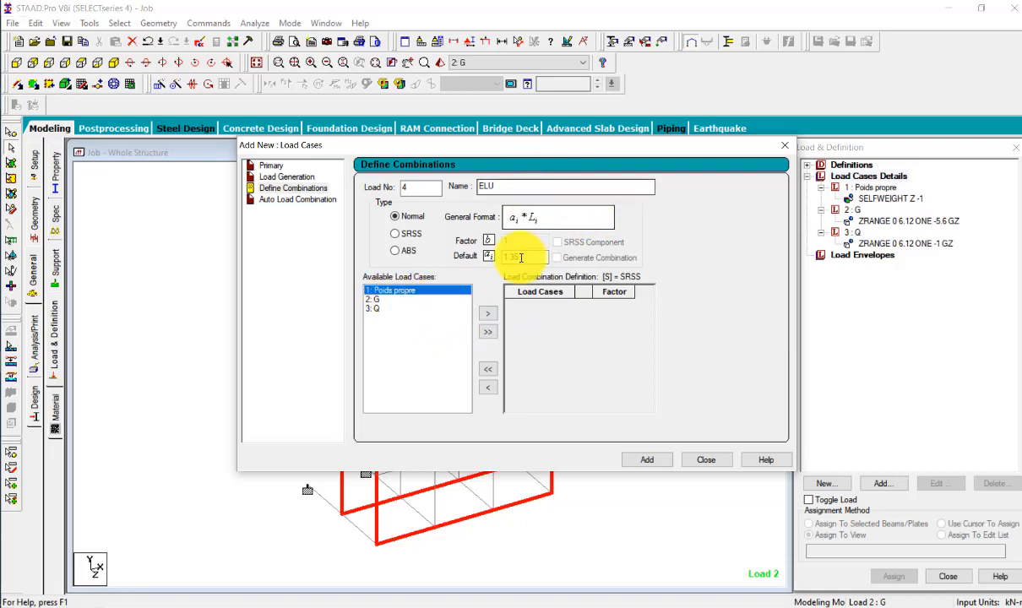
pyautogui.moveTo(530, 257); pyautogui.dragTo(487, 252)
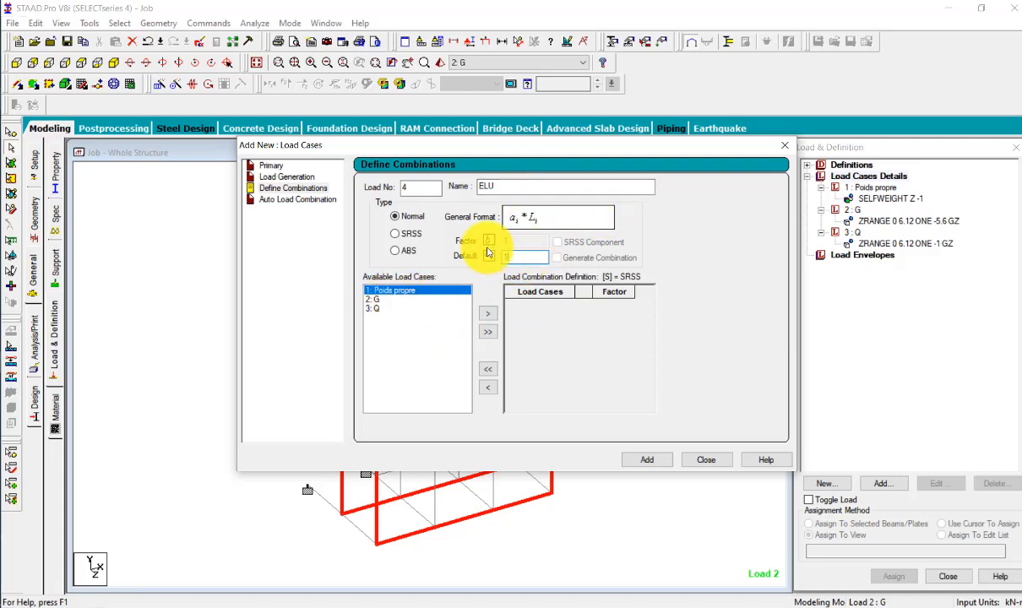
pyautogui.click(487, 314)
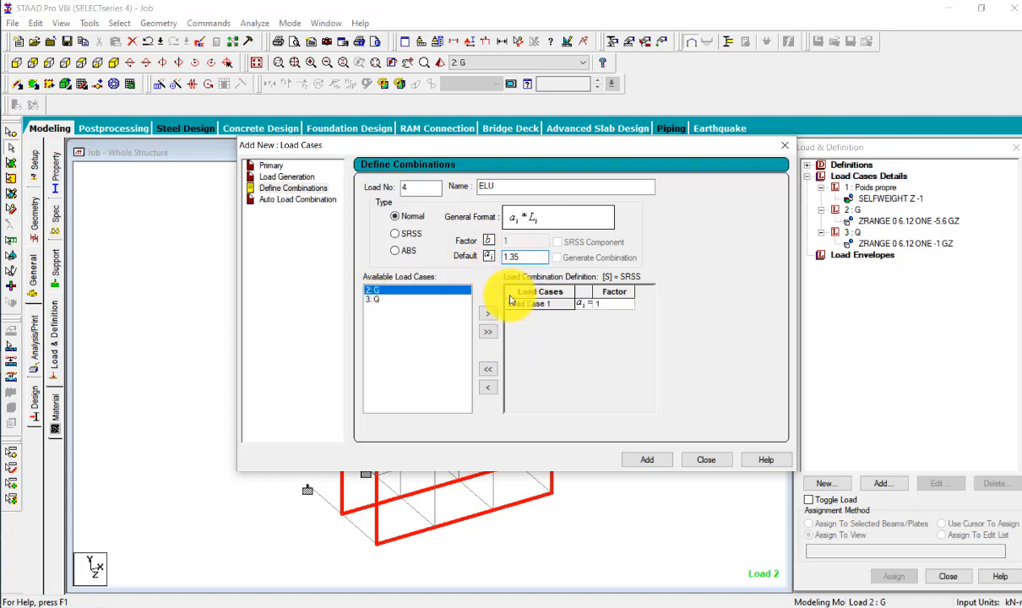
# Include load case G with factor 1.35 and Q with factor 1.5 in the ELU combination, and add it
pyautogui.click(488, 314)
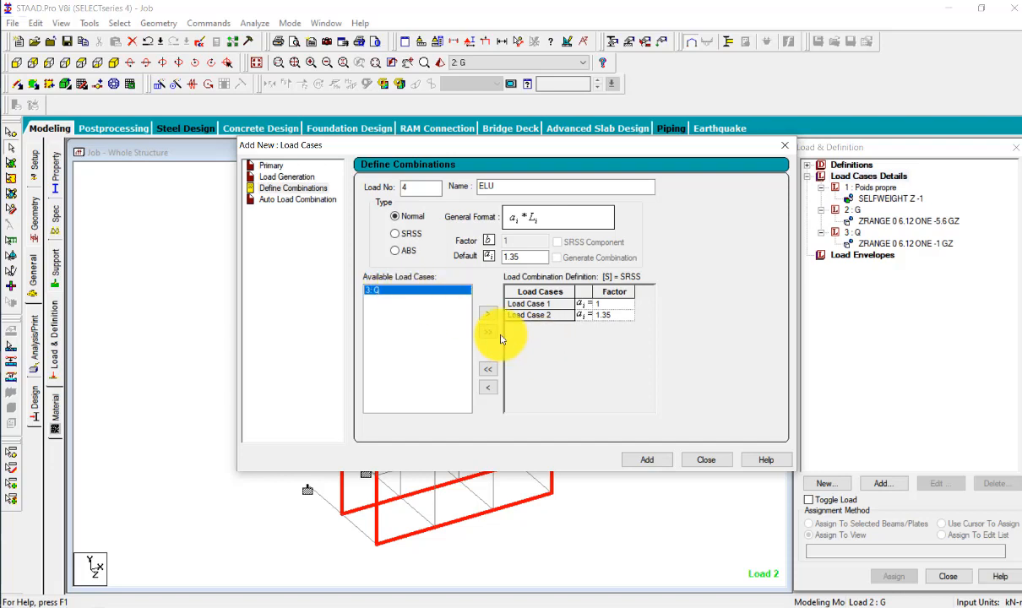
pyautogui.moveTo(533, 258); pyautogui.dragTo(490, 253)
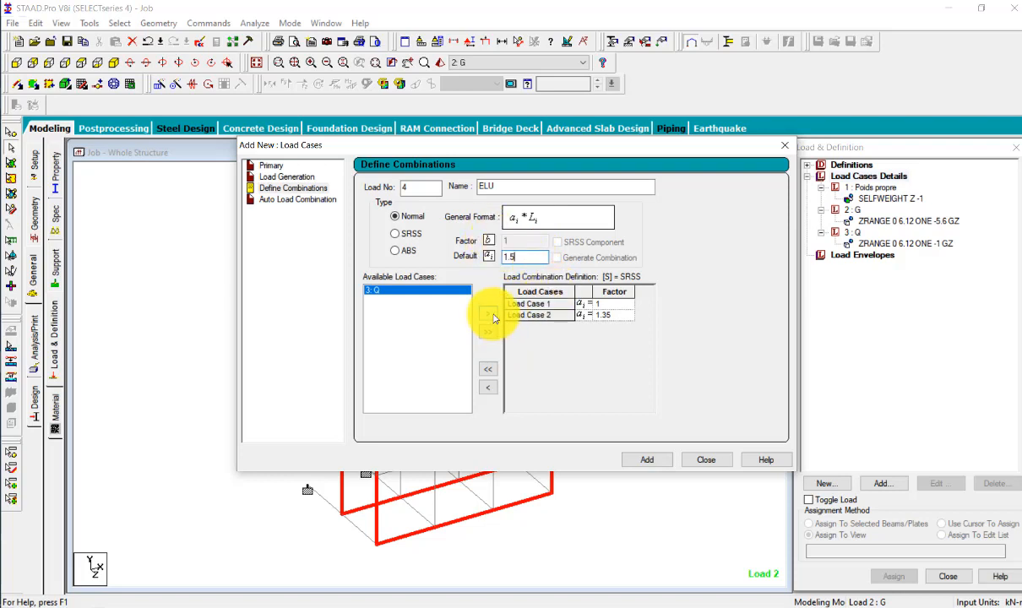
pyautogui.click(494, 318)
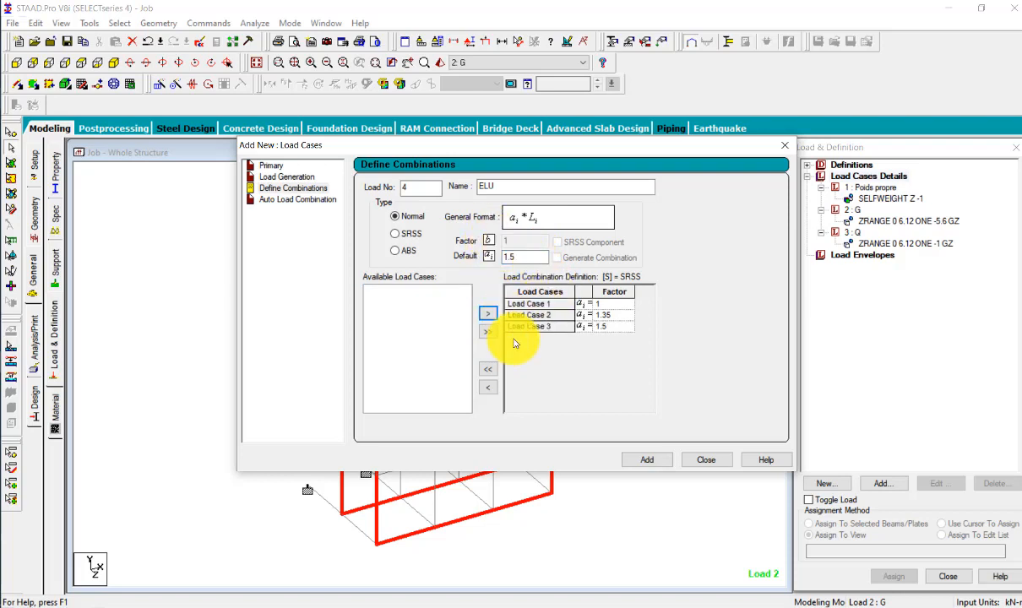
pyautogui.click(648, 460)
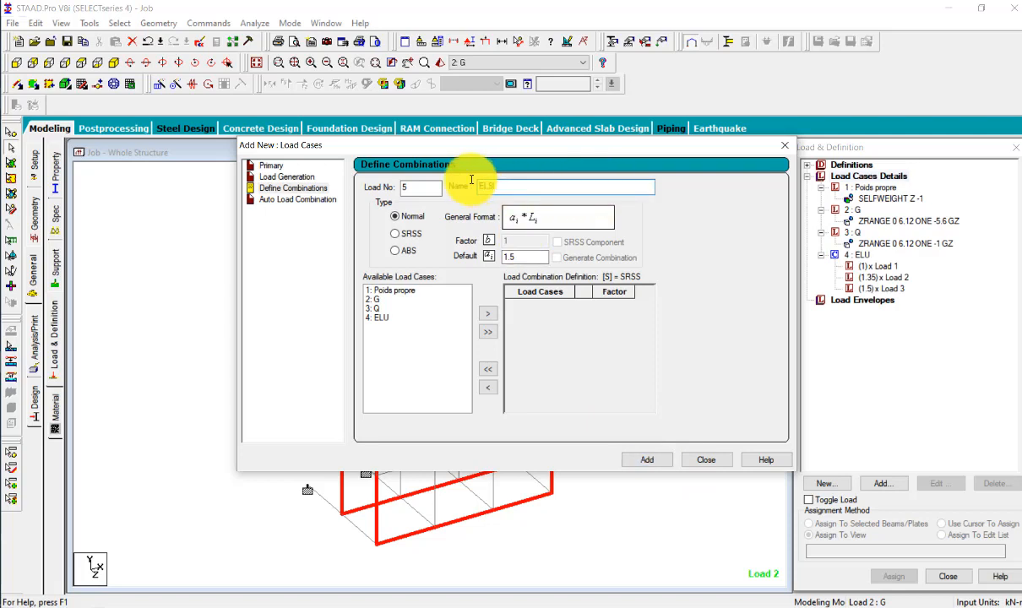
# Add load combination 5 named ELS, combining load cases 1, 2 and 3 with factor 1 each
pyautogui.moveTo(522, 257); pyautogui.dragTo(467, 249)
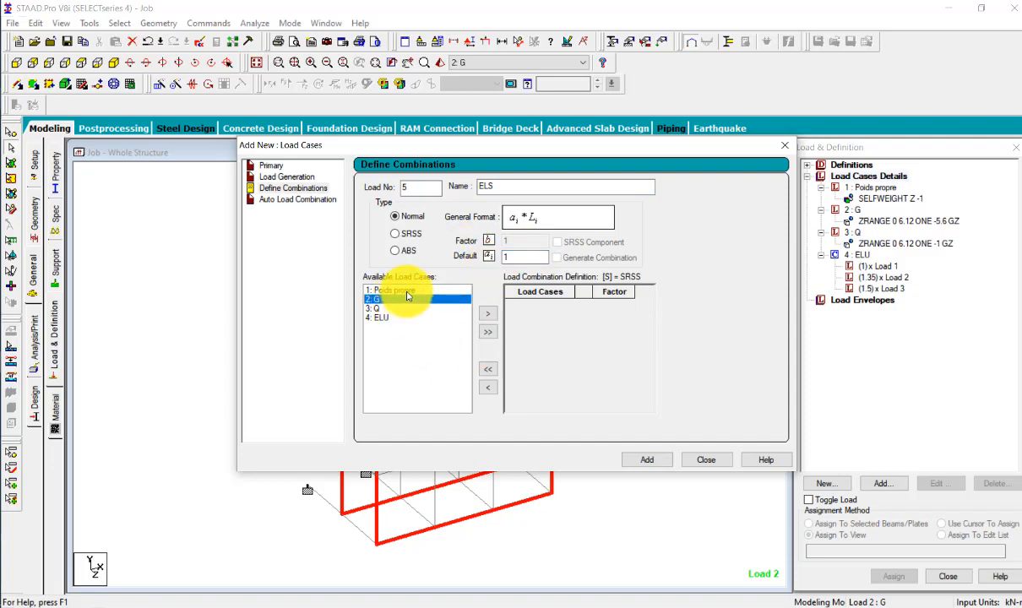
pyautogui.click(488, 314)
pyautogui.click(651, 461)
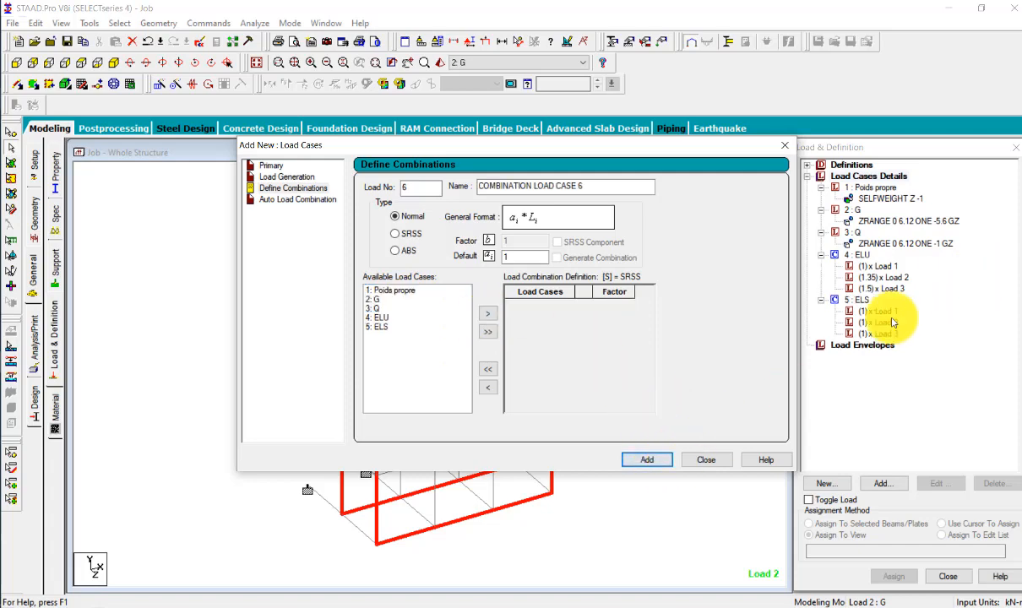
pyautogui.click(714, 460)
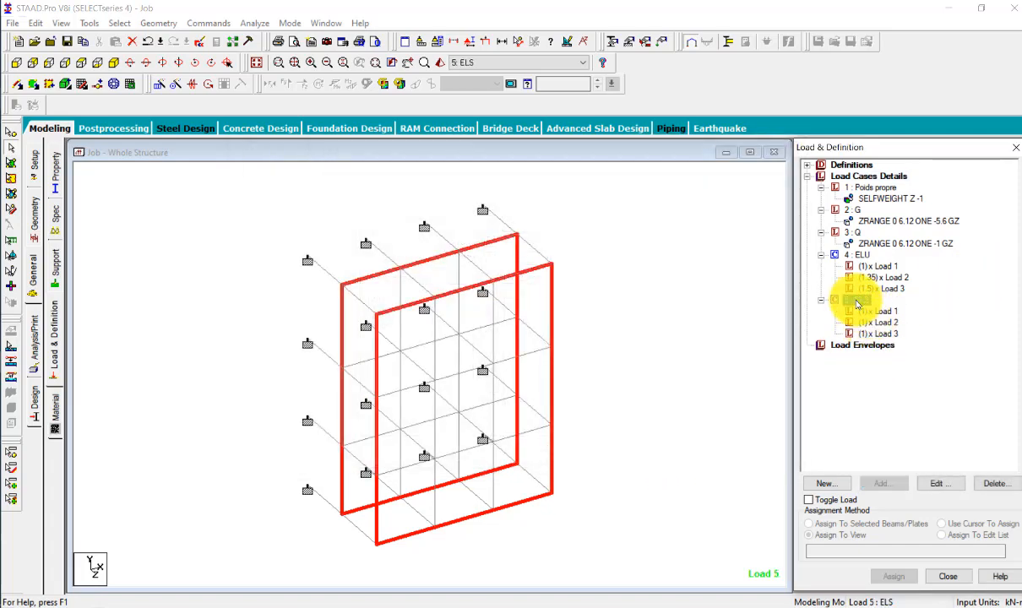
# Examine the factored load components of the ELS and ELU combinations on the structure
pyautogui.click(881, 335)
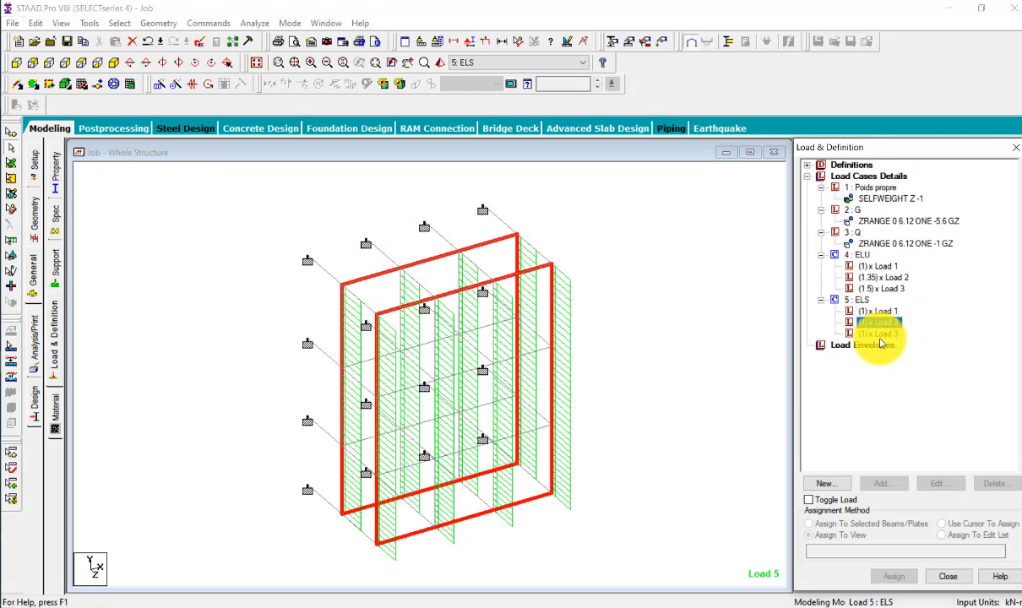
pyautogui.click(887, 278)
pyautogui.click(890, 290)
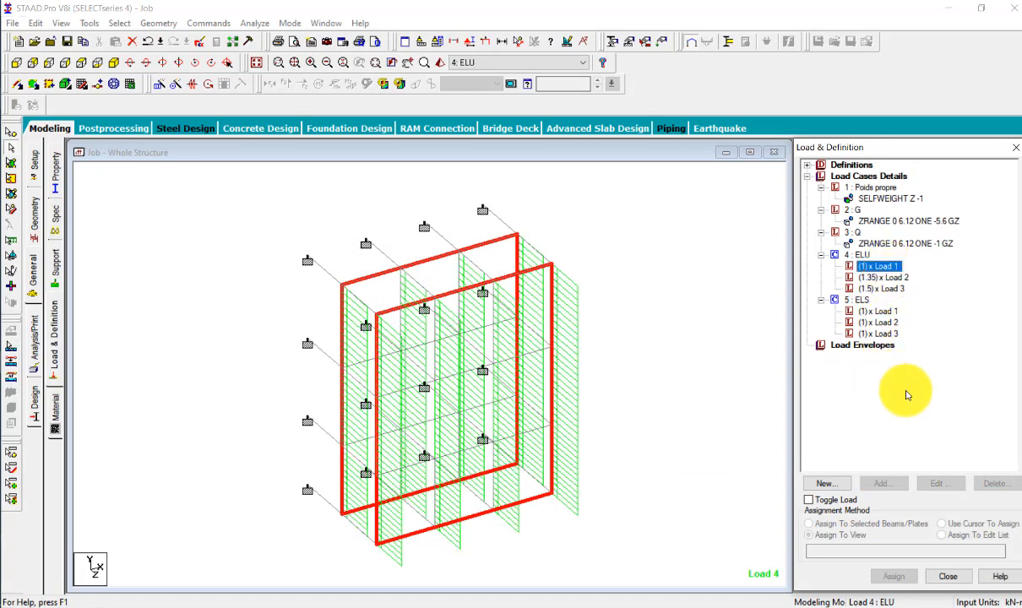
# Inspect the properties of the CONCRETE material assigned to the structure
pyautogui.click(56, 409)
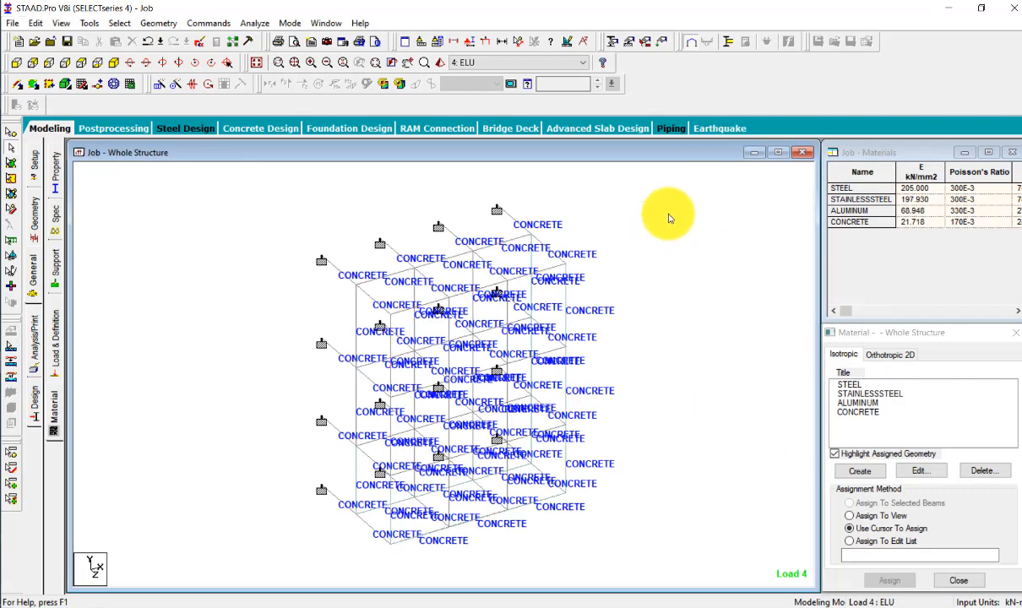
pyautogui.click(864, 413)
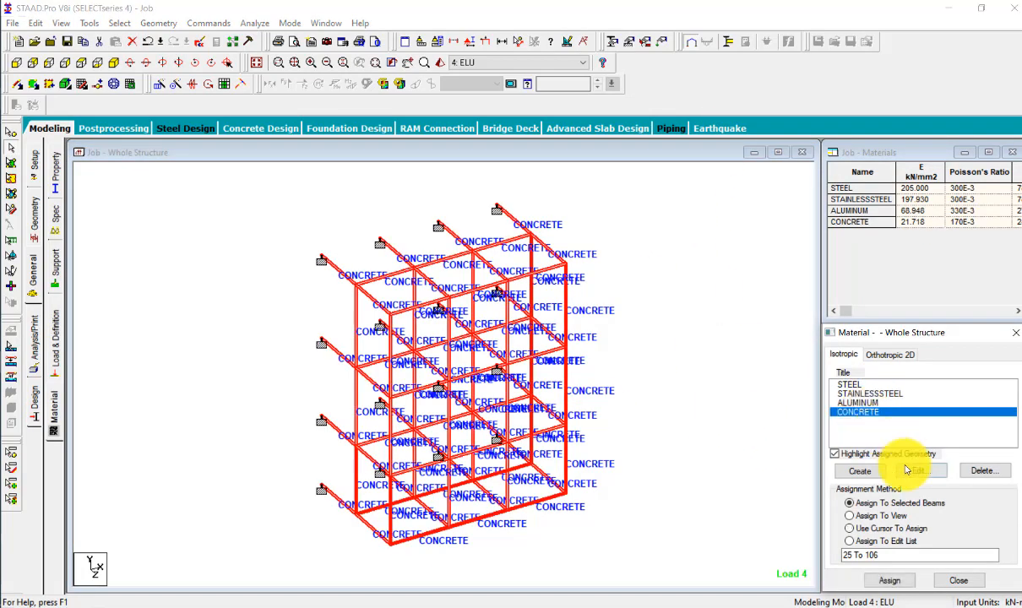
pyautogui.click(914, 471)
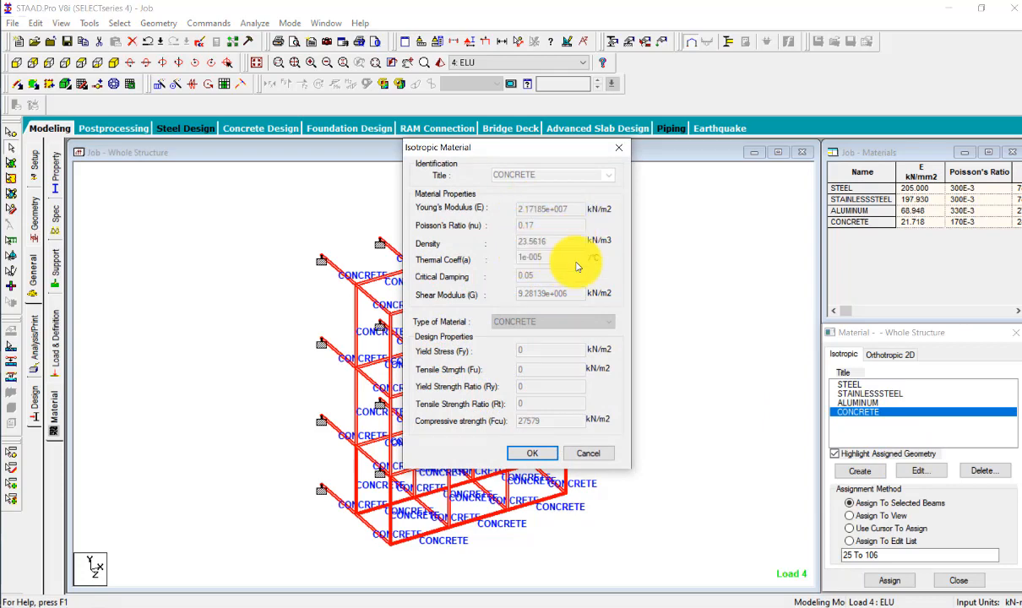
pyautogui.click(533, 454)
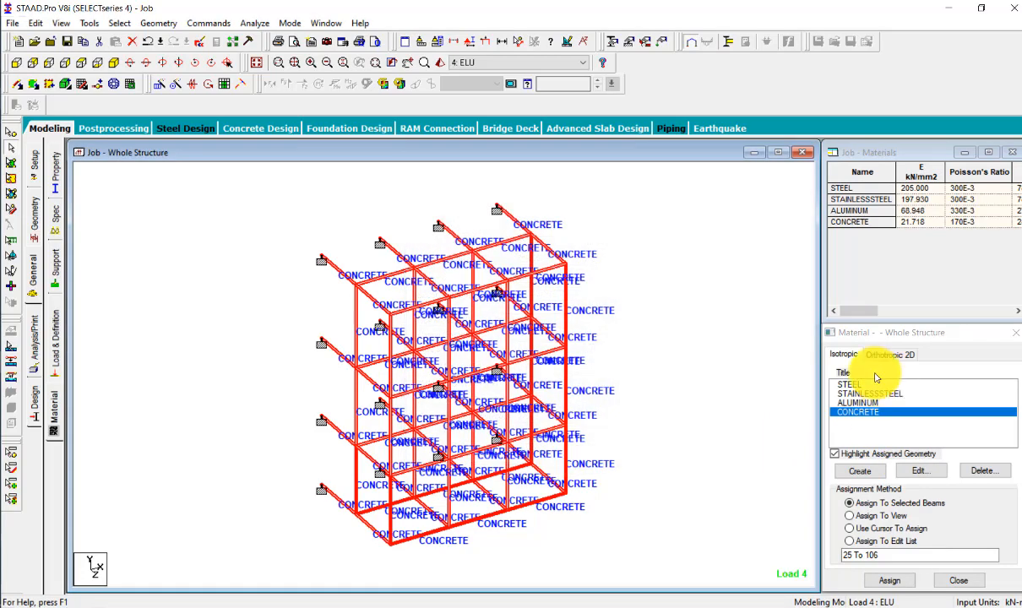
# Save the structure and open its input command file at the isotropic concrete material definition
pyautogui.click(200, 46)
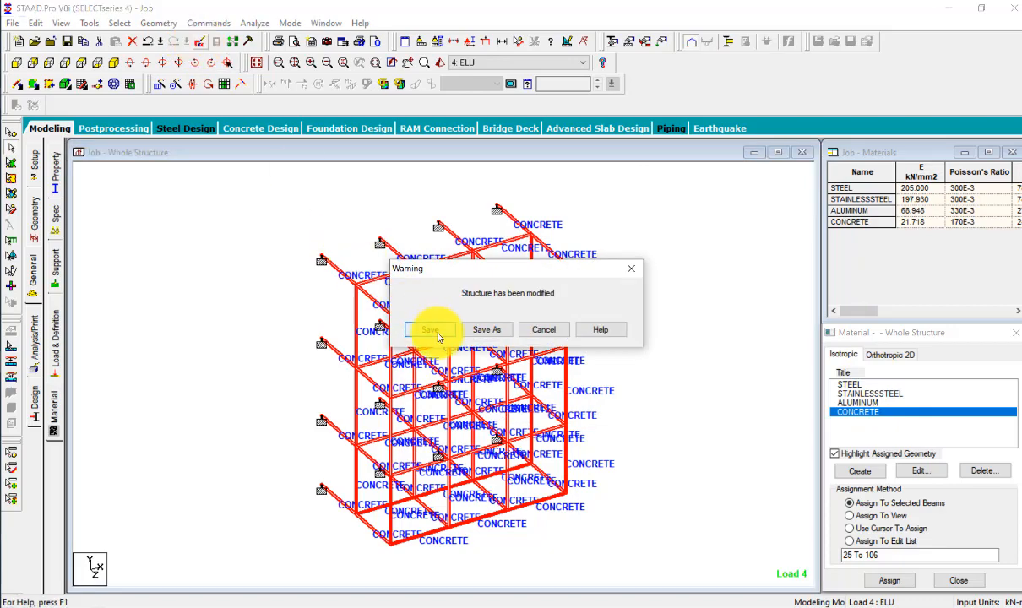
pyautogui.click(430, 330)
pyautogui.scroll(-10, 271, 230)
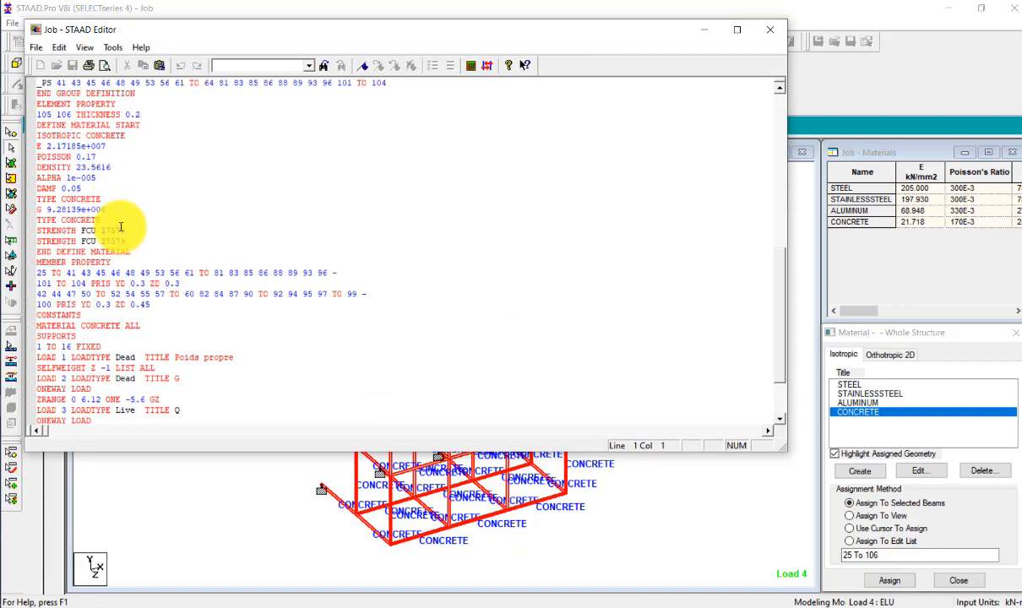
pyautogui.scroll(-3, 121, 227)
pyautogui.scroll(4, 120, 228)
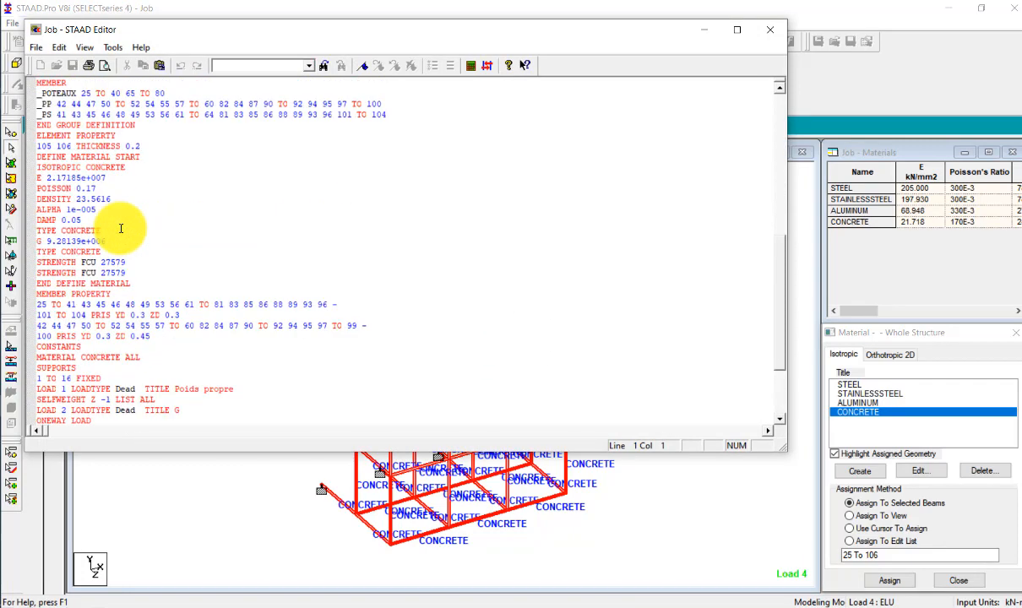
pyautogui.scroll(1, 121, 228)
pyautogui.scroll(6, 121, 228)
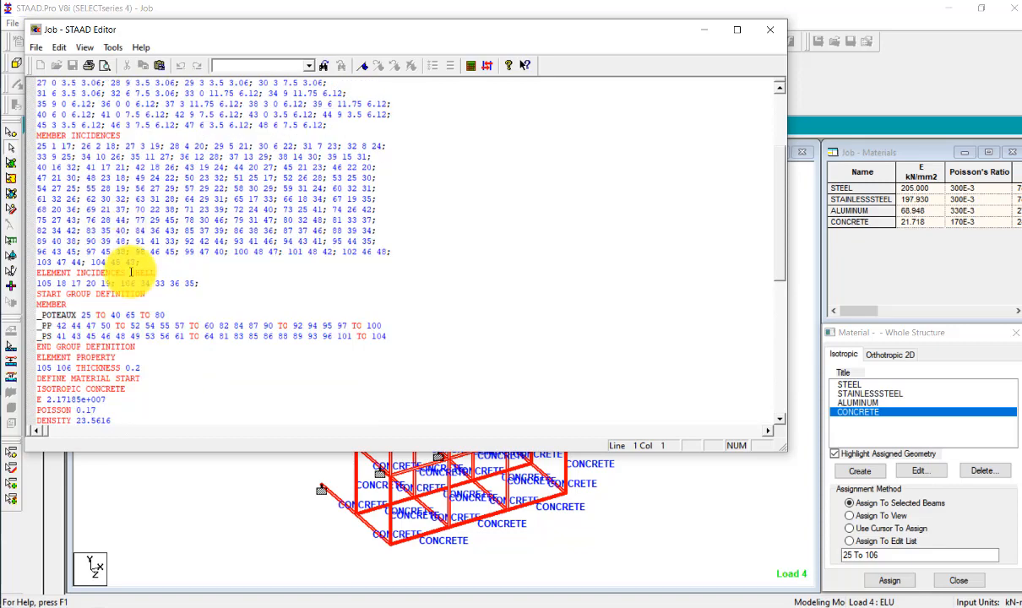
pyautogui.scroll(-3, 145, 344)
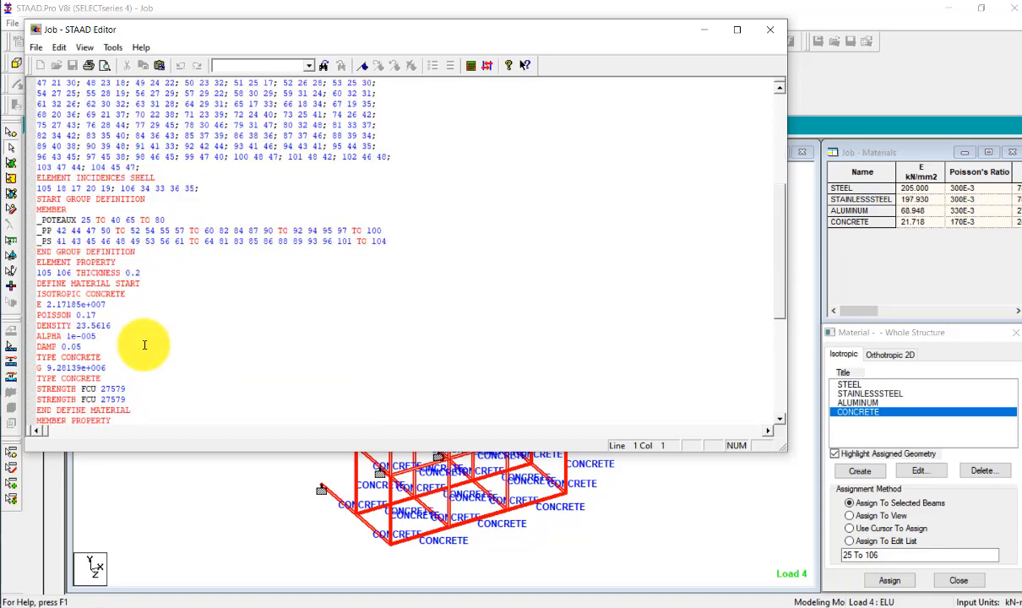
pyautogui.scroll(-4, 145, 345)
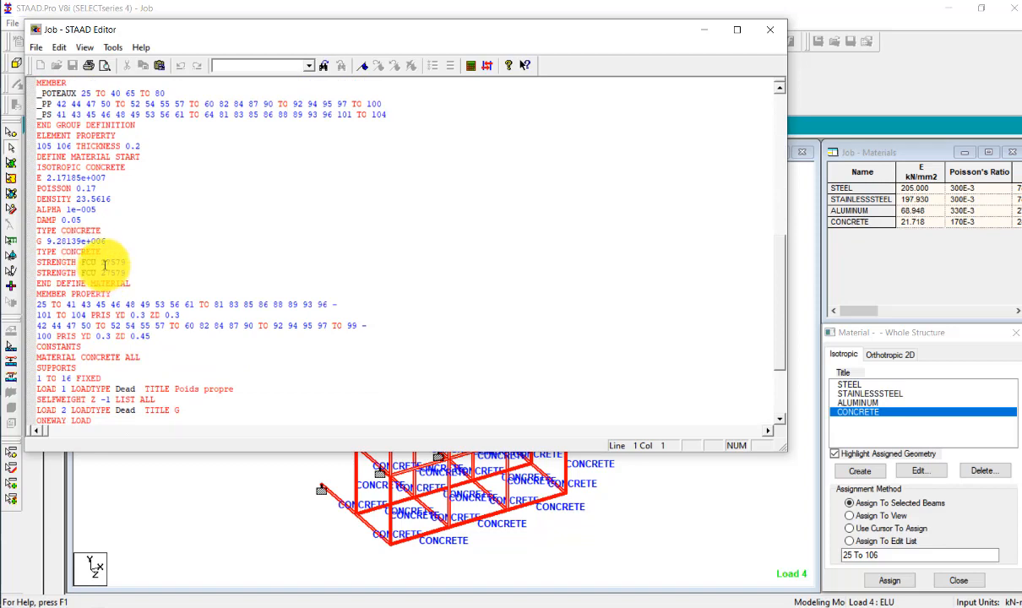
# Set both STRENGTH FCU entries of the concrete definition to 25000, then save and close the input file
pyautogui.click(101, 262)
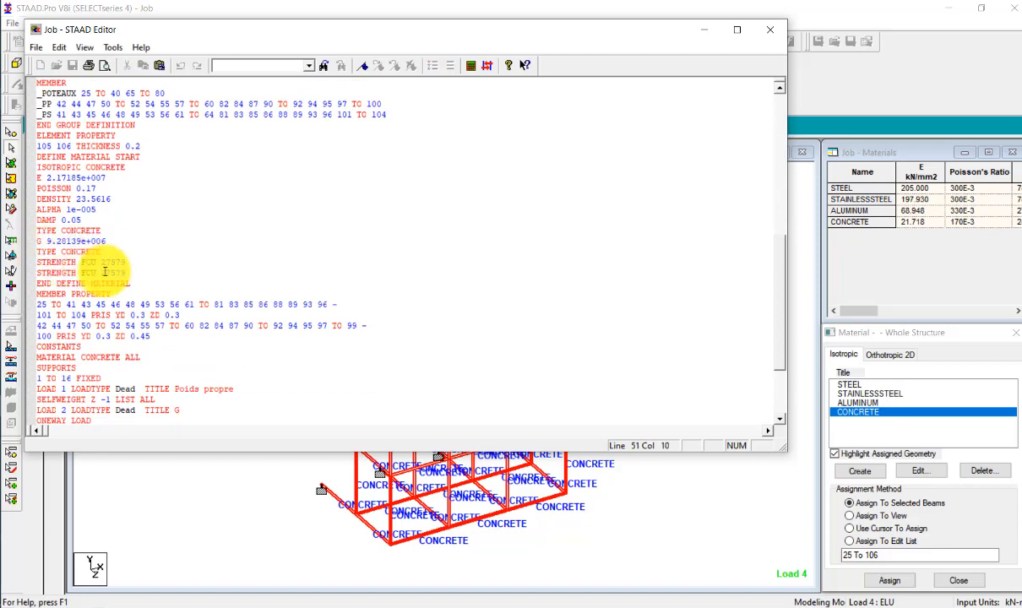
pyautogui.moveTo(129, 263); pyautogui.dragTo(99, 262)
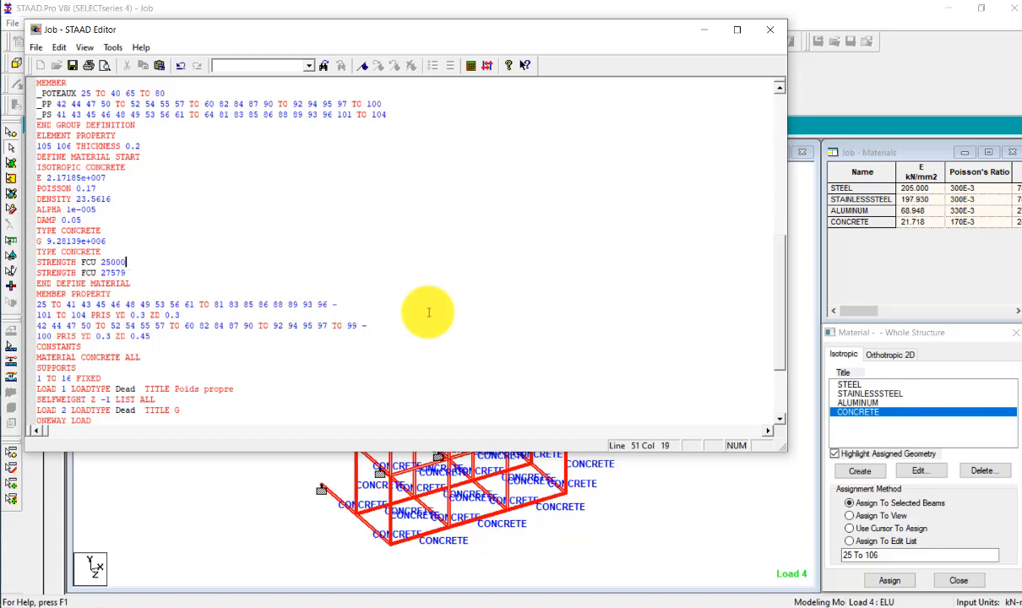
pyautogui.moveTo(129, 273); pyautogui.dragTo(96, 273)
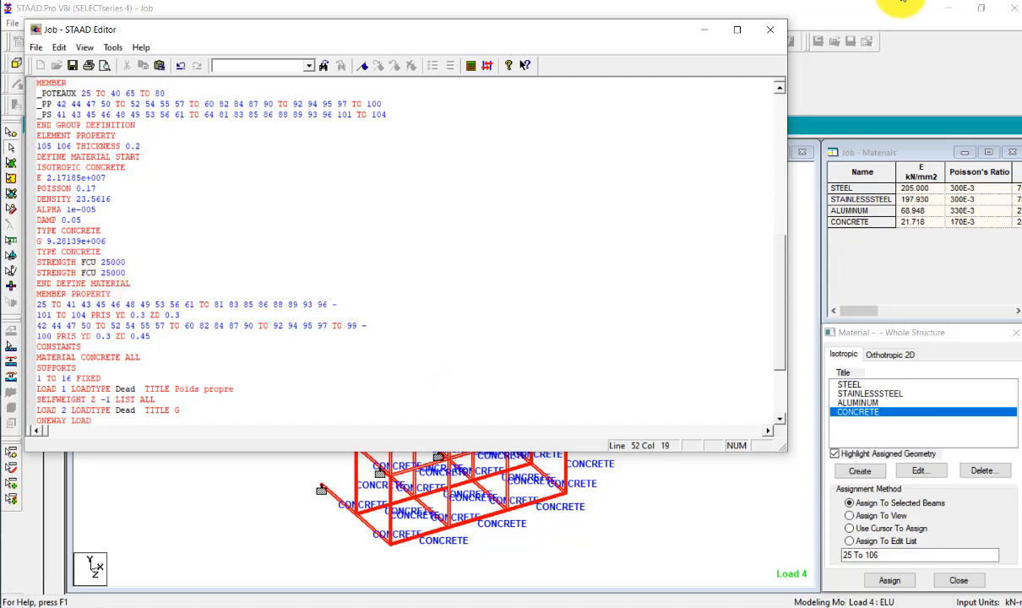
pyautogui.click(771, 30)
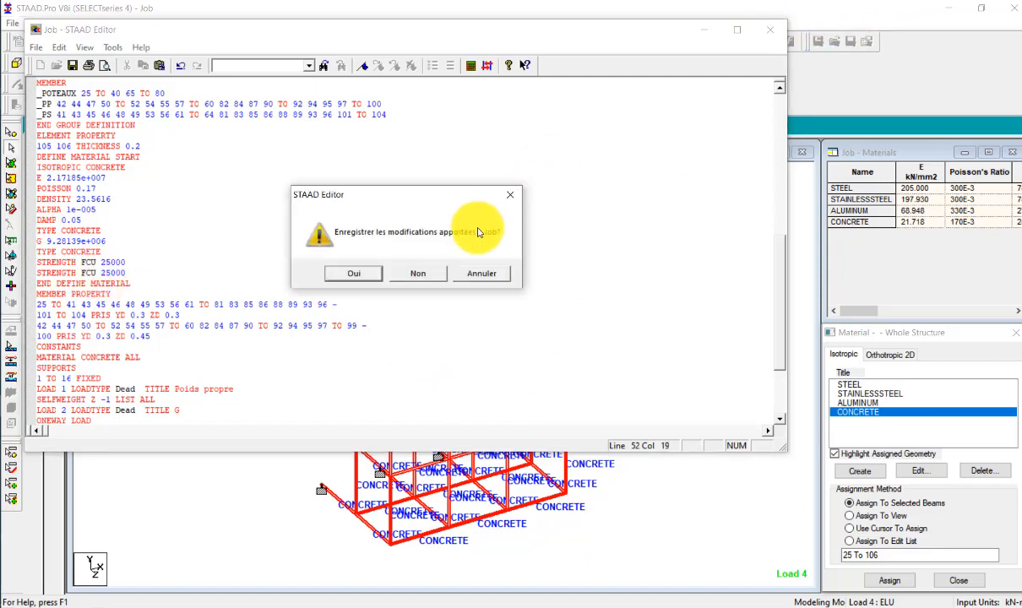
pyautogui.click(365, 271)
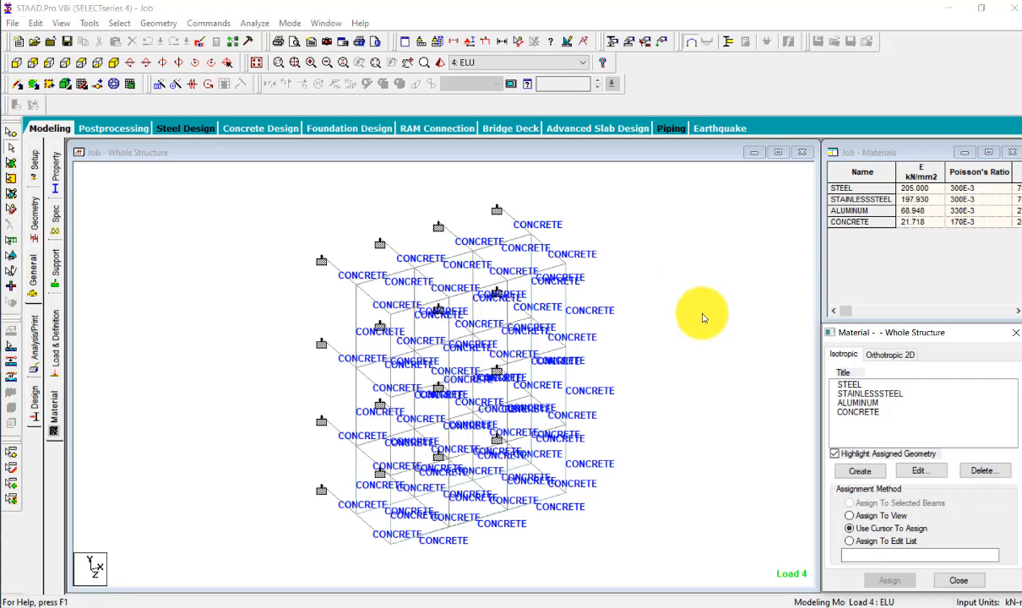
# Check the concrete's compressive strength in its material properties and in the full materials table
pyautogui.click(863, 413)
pyautogui.click(919, 471)
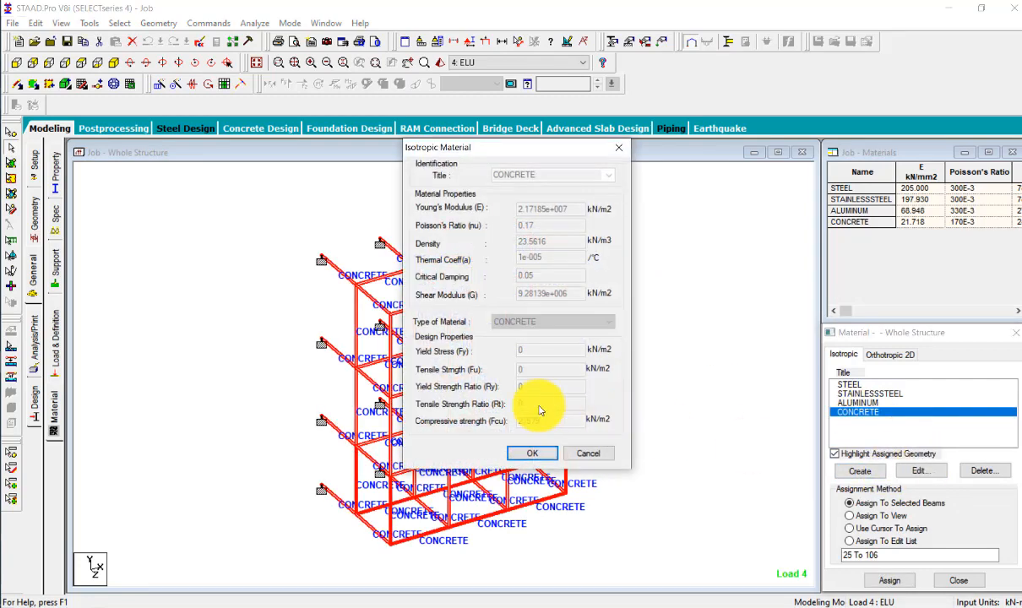
pyautogui.click(589, 455)
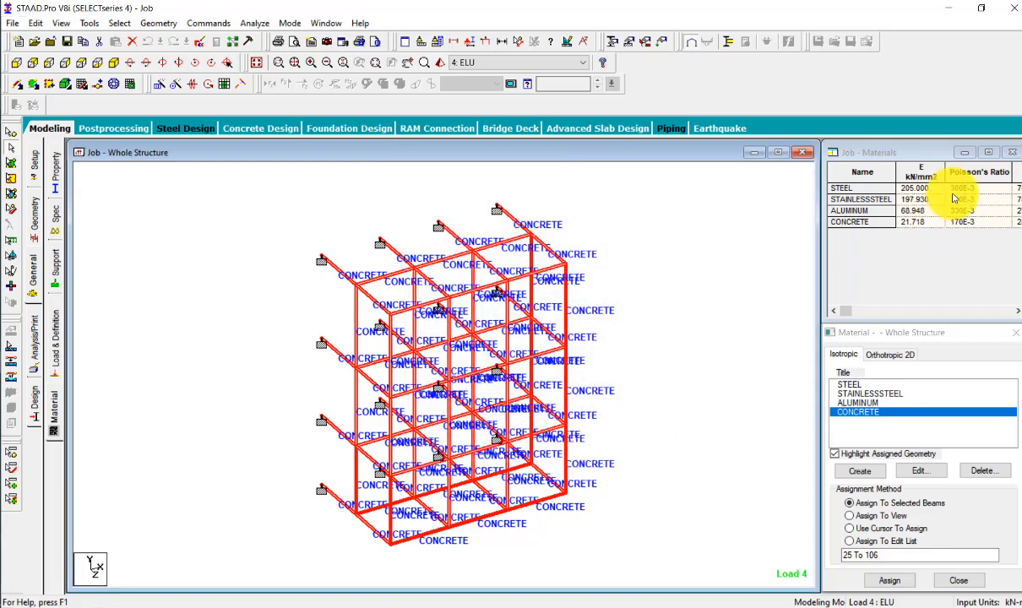
pyautogui.click(987, 152)
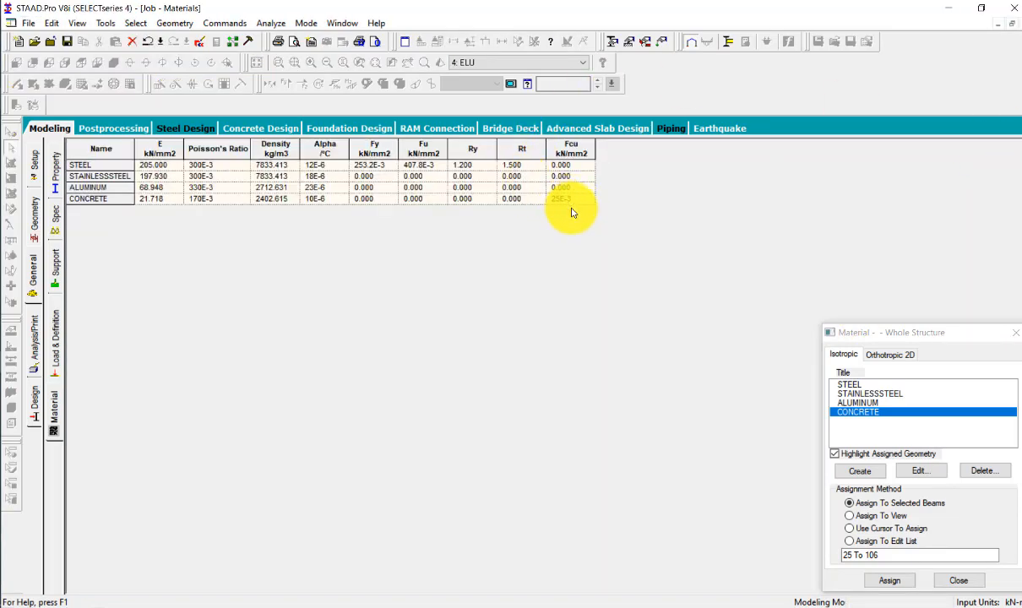
pyautogui.click(34, 211)
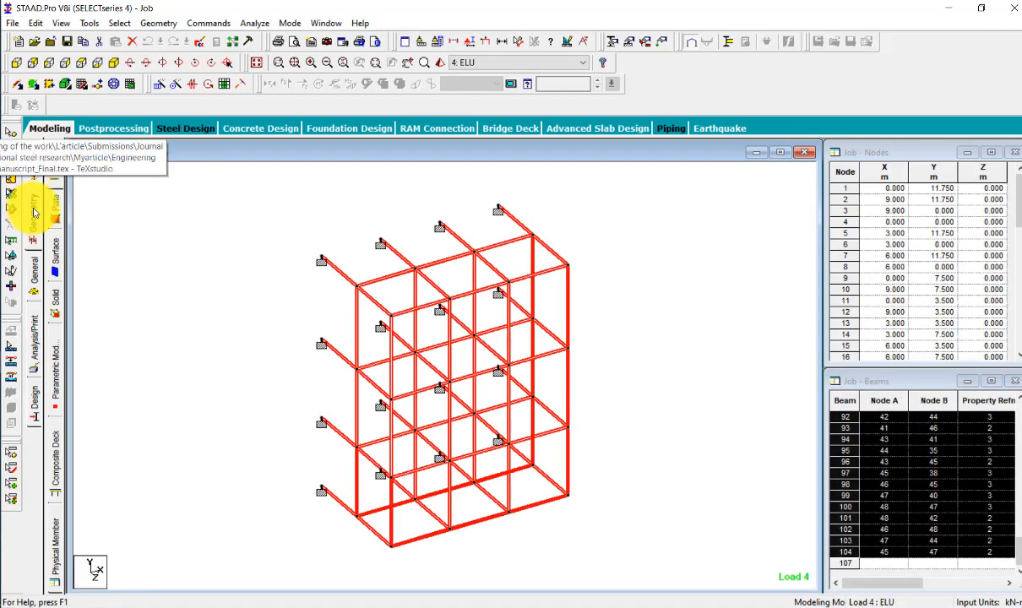
pyautogui.click(36, 350)
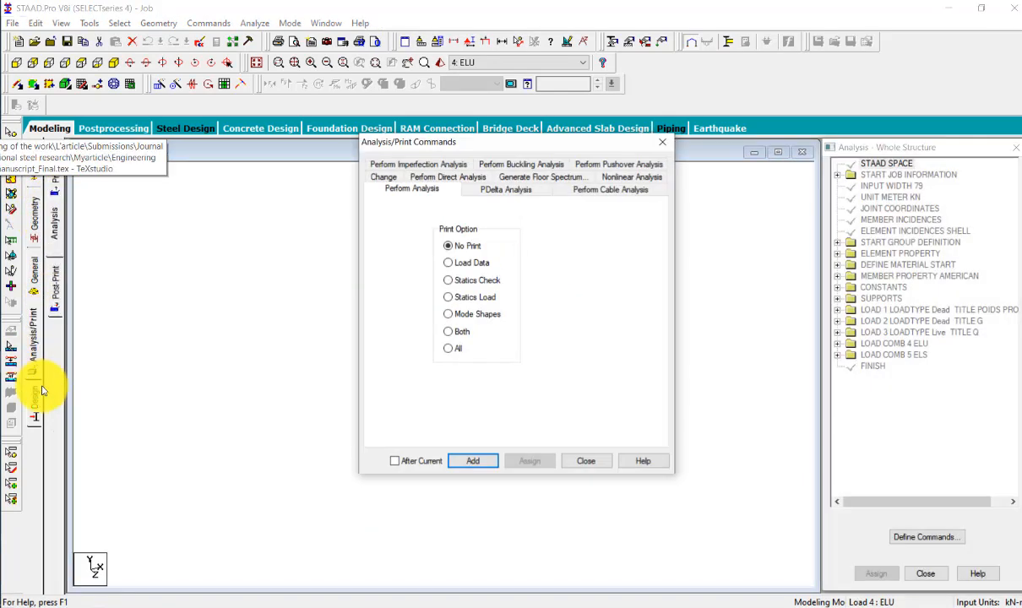
pyautogui.click(587, 461)
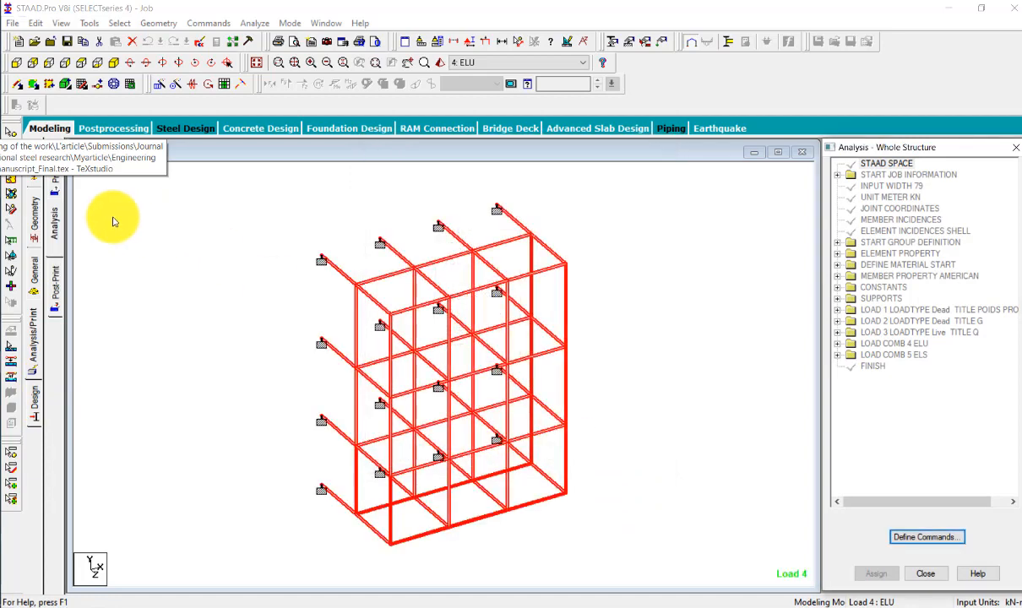
# Inspect the compressive strength in the CONCRETE material's properties again
pyautogui.click(34, 264)
pyautogui.click(54, 396)
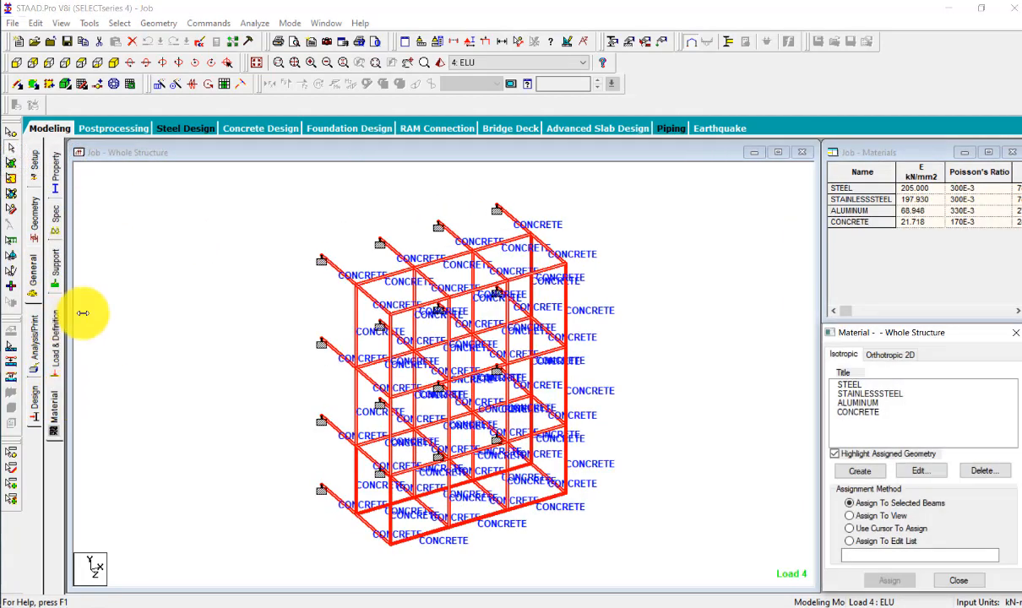
pyautogui.click(858, 411)
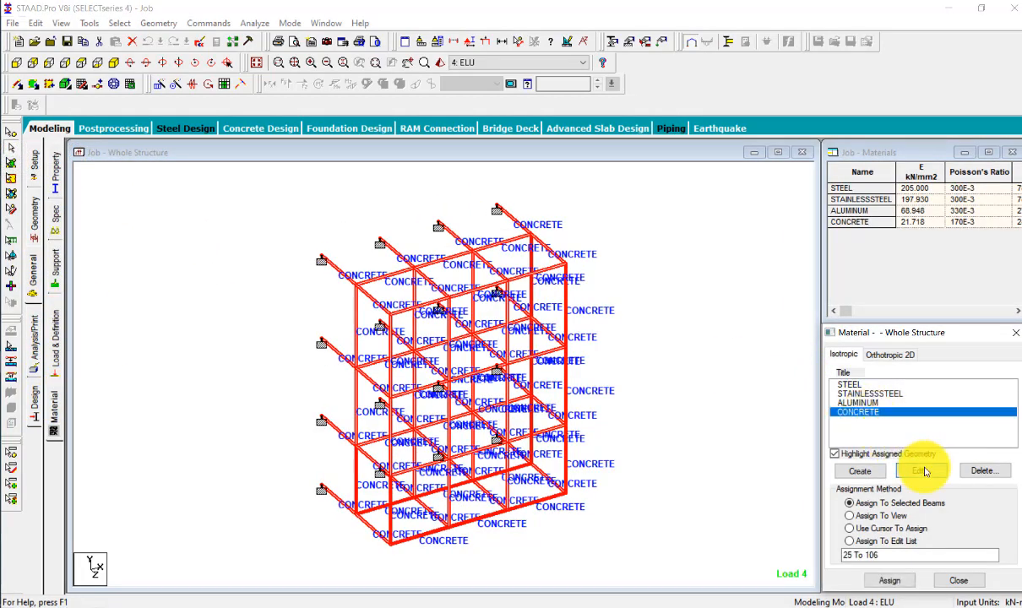
pyautogui.click(924, 471)
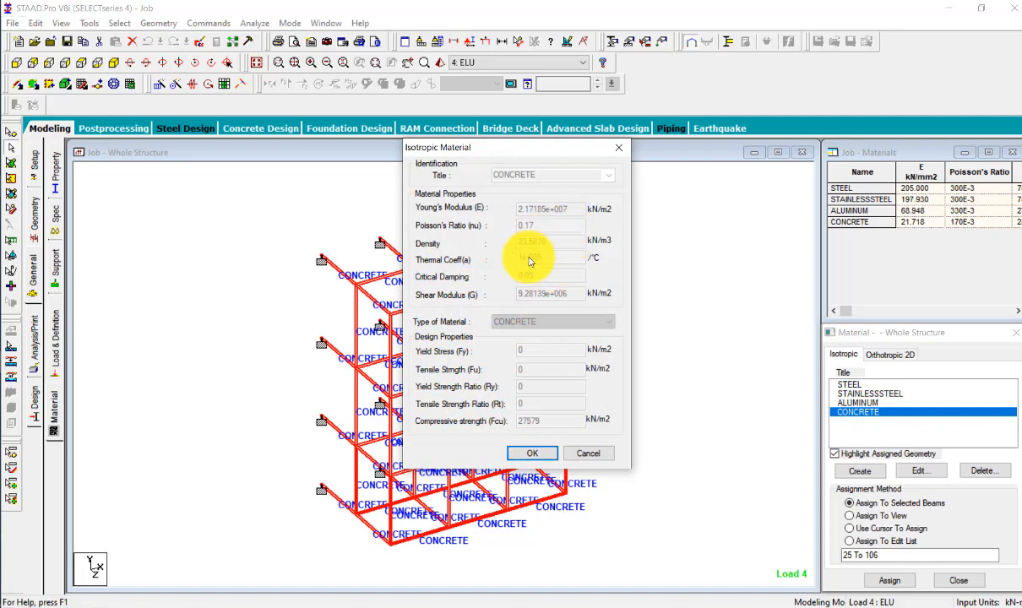
pyautogui.click(541, 455)
# Assign the CONCRETE material to the whole view and accept the assignment method
pyautogui.click(852, 515)
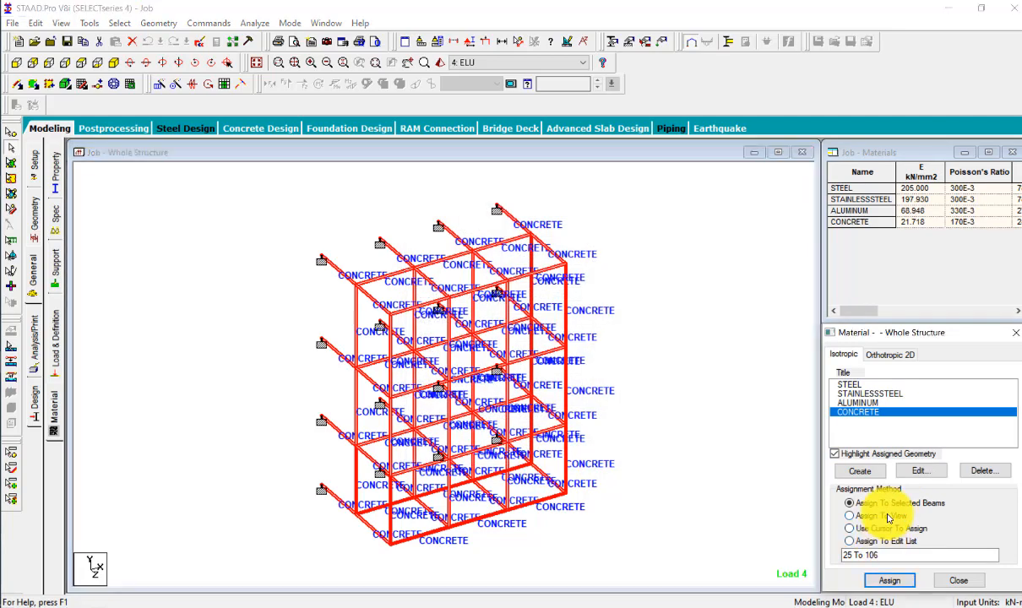
pyautogui.click(891, 583)
pyautogui.click(861, 491)
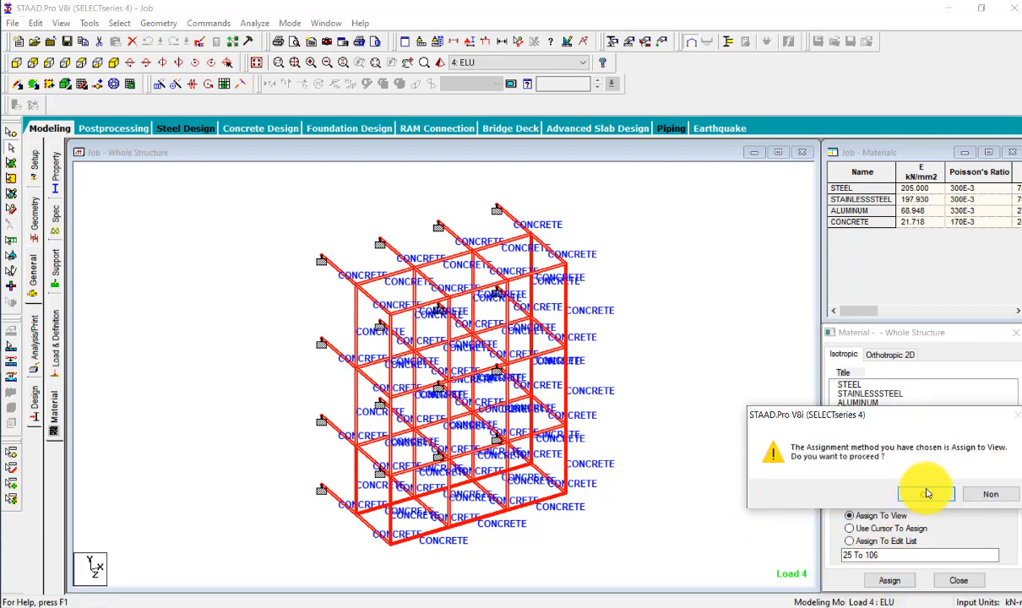
pyautogui.click(51, 408)
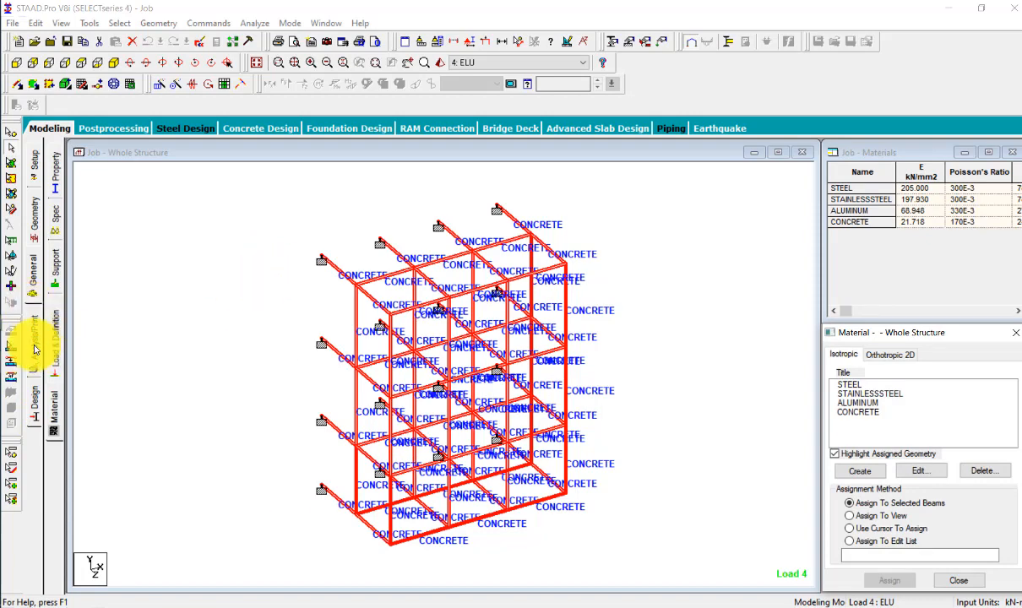
# Open the concrete design settings for the whole structure and set the current design code to BAEL 91
pyautogui.click(34, 397)
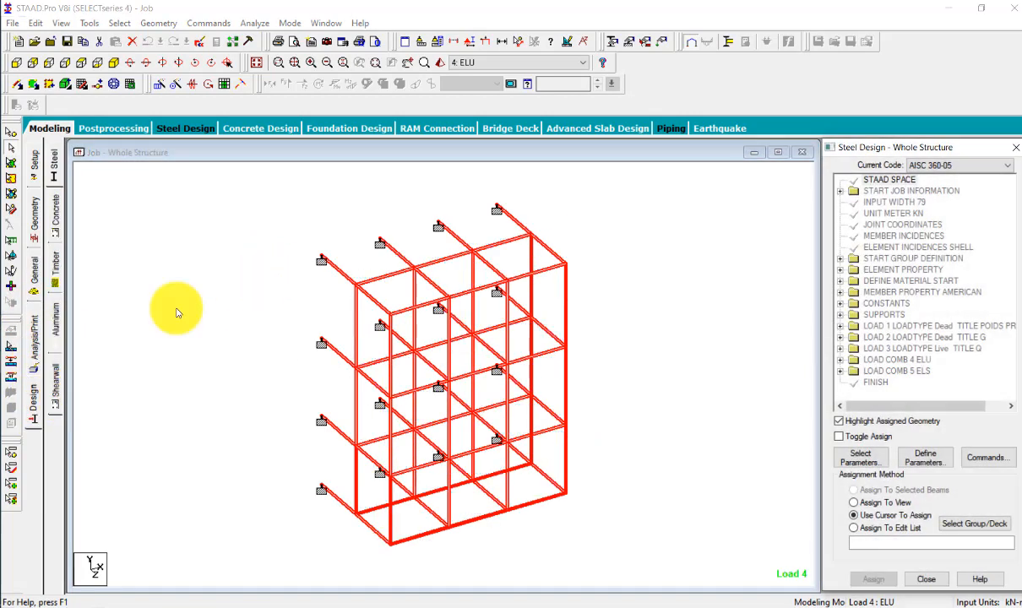
pyautogui.click(938, 165)
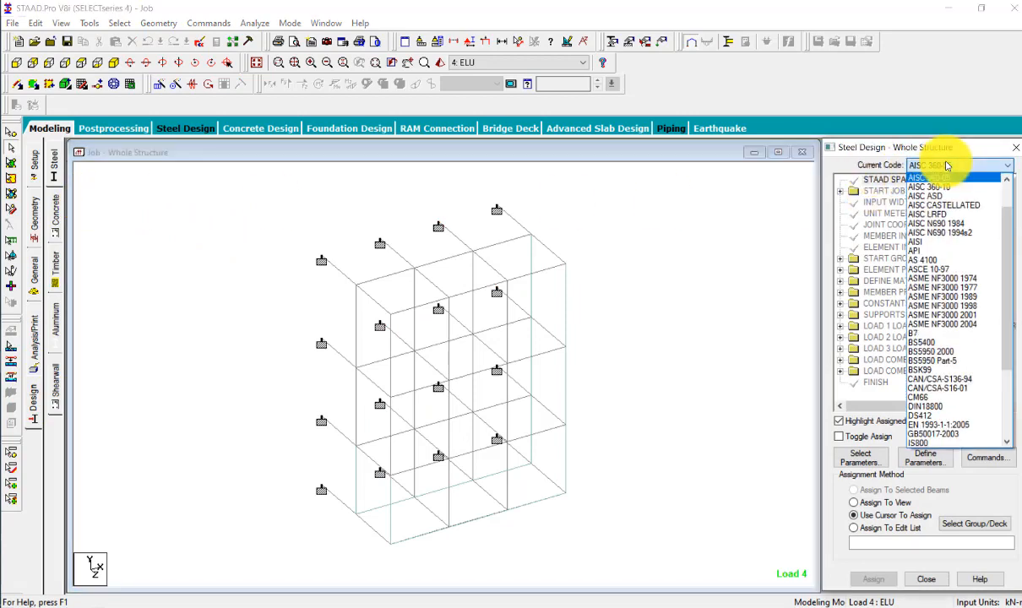
pyautogui.click(938, 165)
pyautogui.click(57, 196)
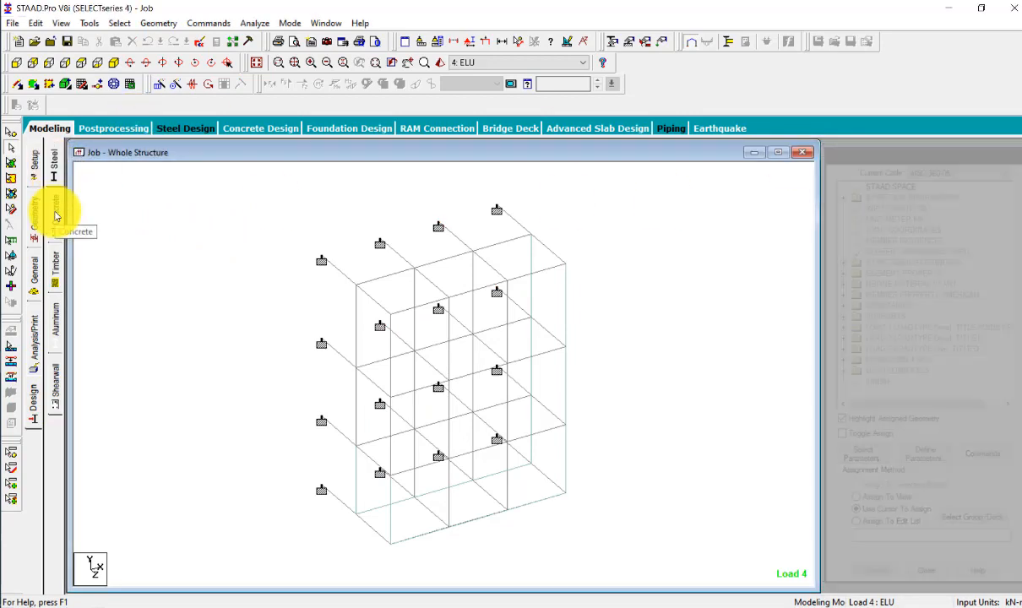
pyautogui.click(995, 168)
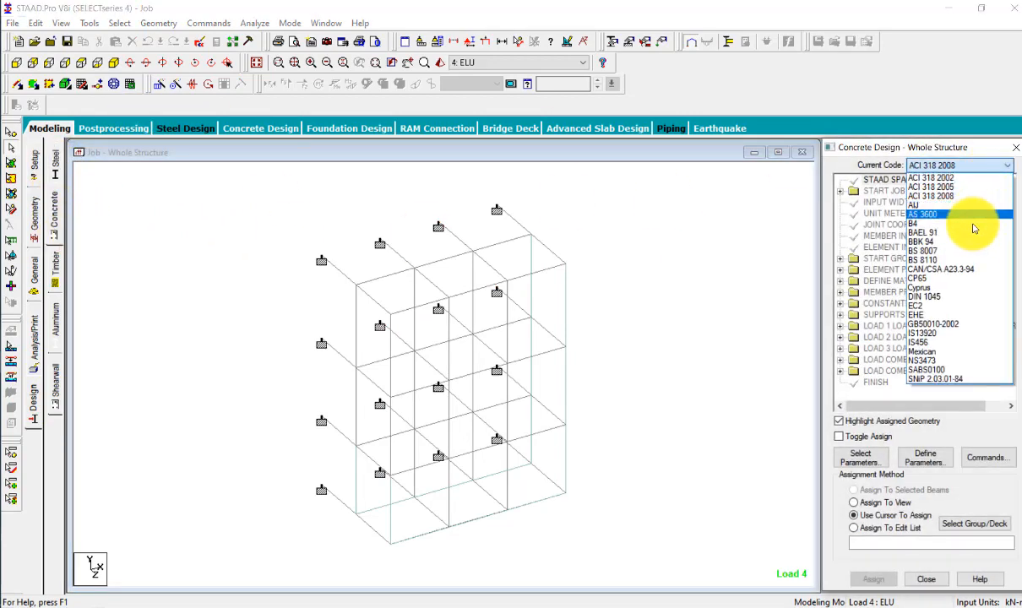
pyautogui.click(938, 222)
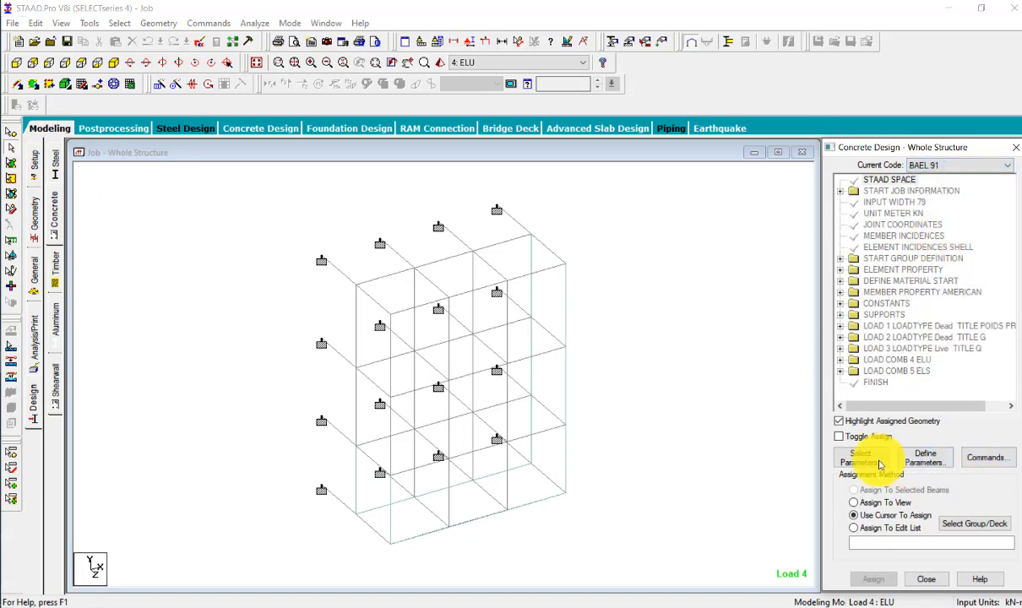
# Move the Clear and Fc parameters out of the selected concrete design parameters
pyautogui.click(924, 457)
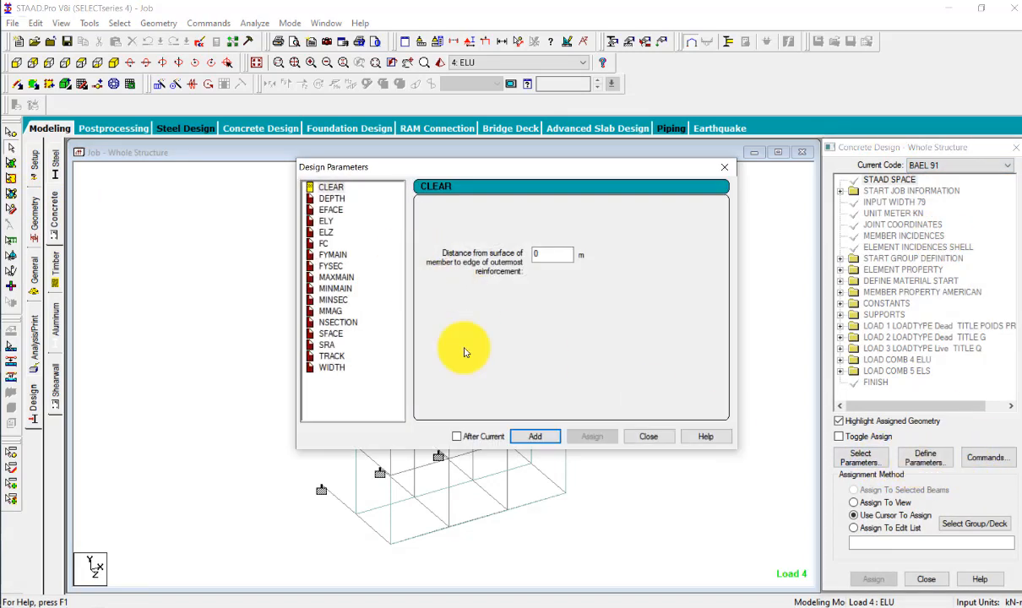
pyautogui.click(649, 437)
pyautogui.click(857, 457)
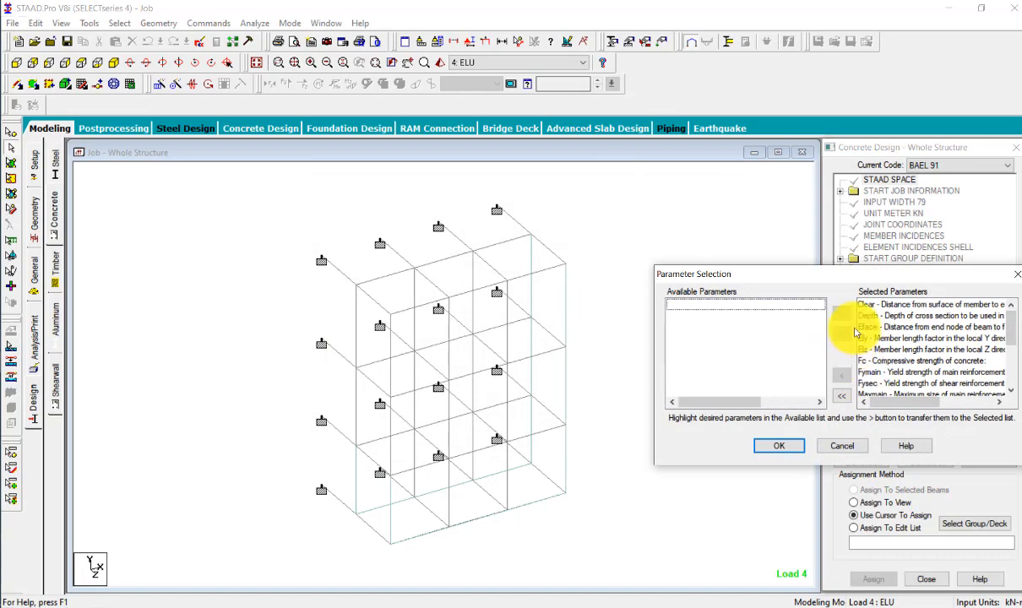
pyautogui.click(891, 306)
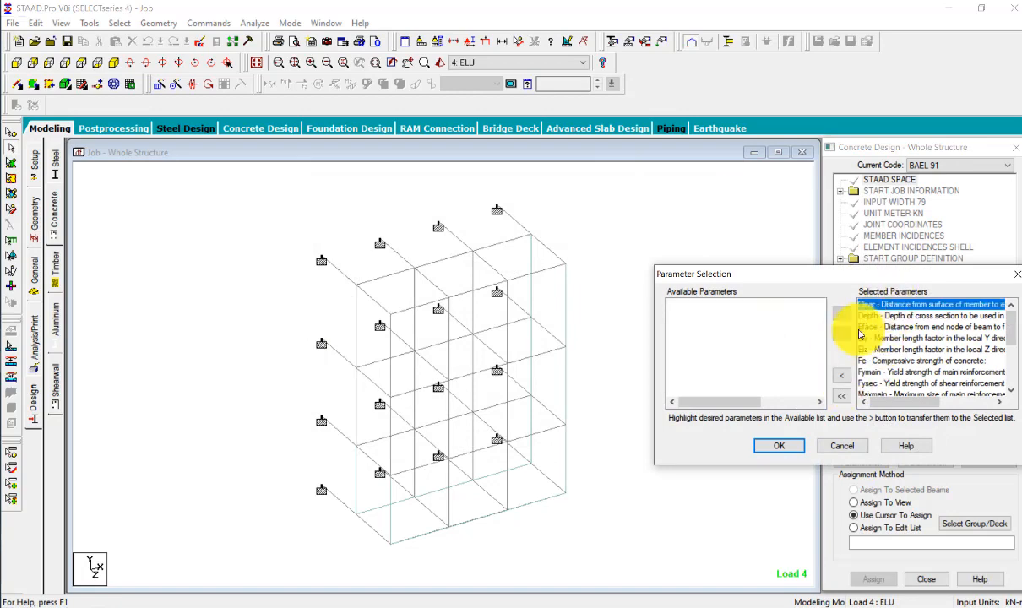
pyautogui.moveTo(853, 274); pyautogui.dragTo(614, 228)
pyautogui.moveTo(449, 209); pyautogui.dragTo(346, 234)
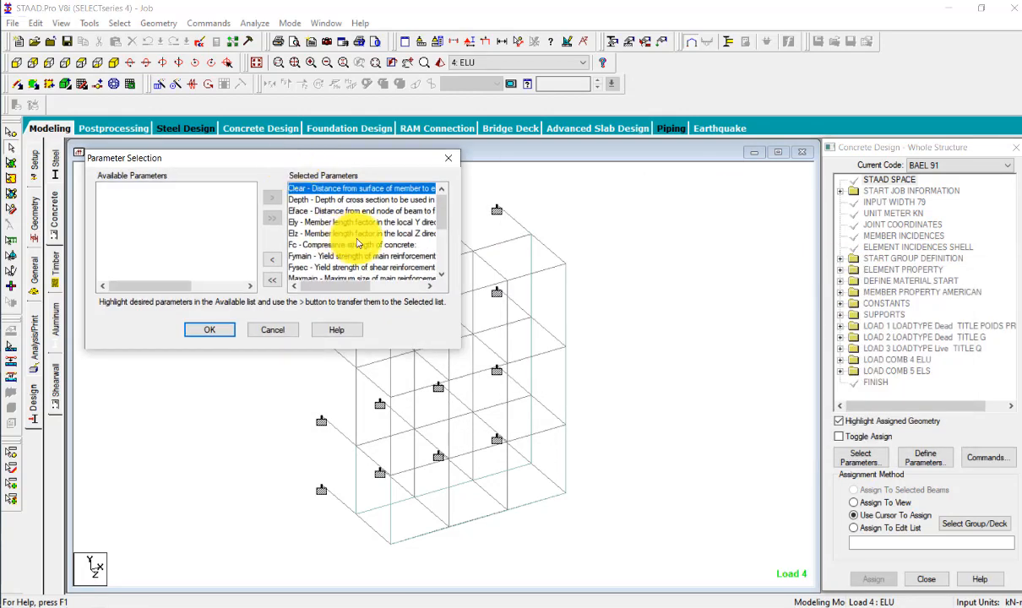
pyautogui.click(272, 264)
pyautogui.click(317, 211)
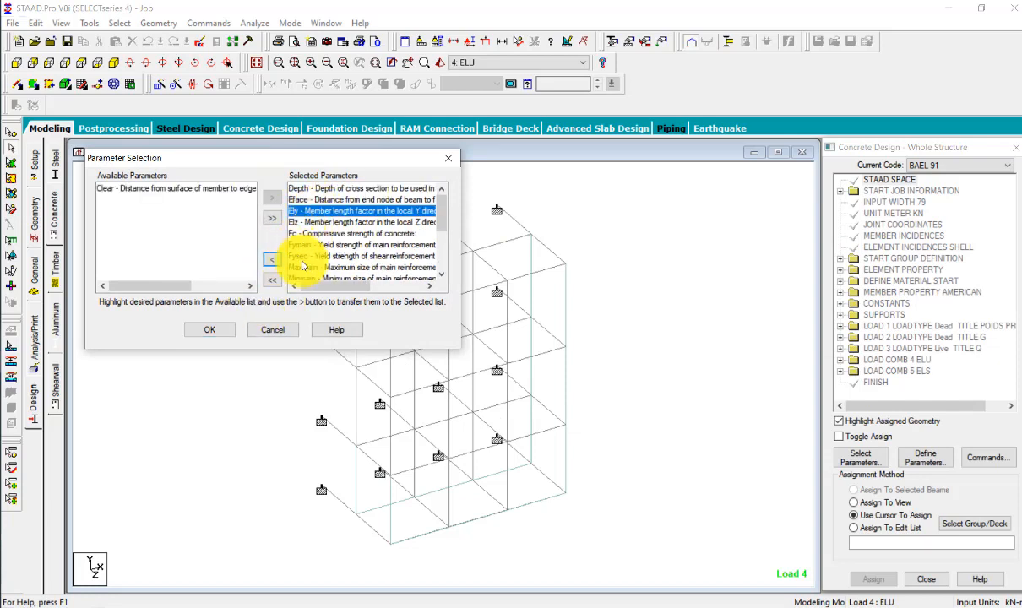
pyautogui.click(297, 223)
pyautogui.click(298, 234)
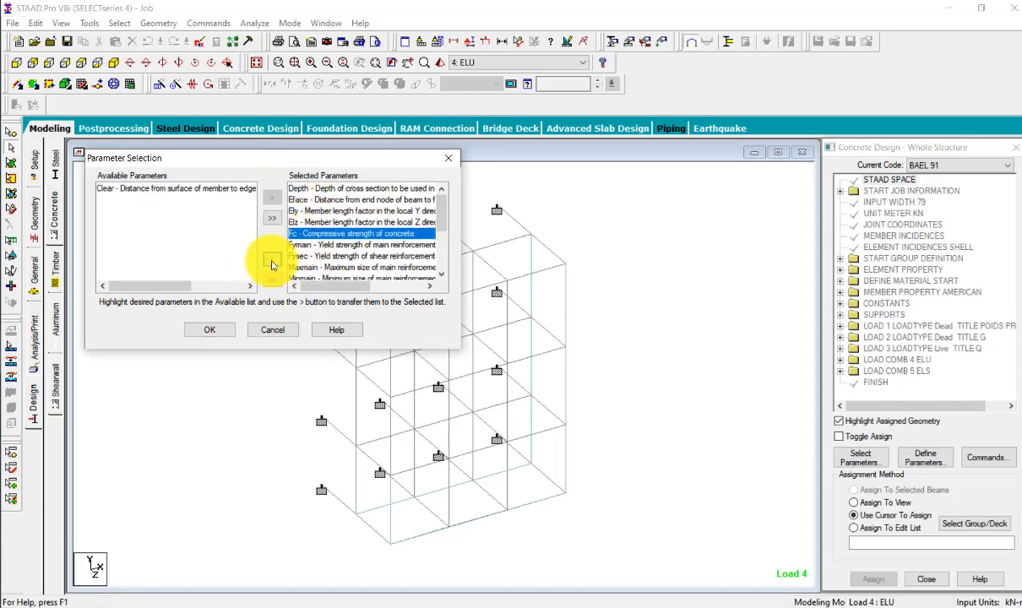
pyautogui.click(272, 259)
# Move Fymain, Fysec, Maxmain, Minmain and Minsec out of the selected design parameters and accept the selection
pyautogui.click(317, 236)
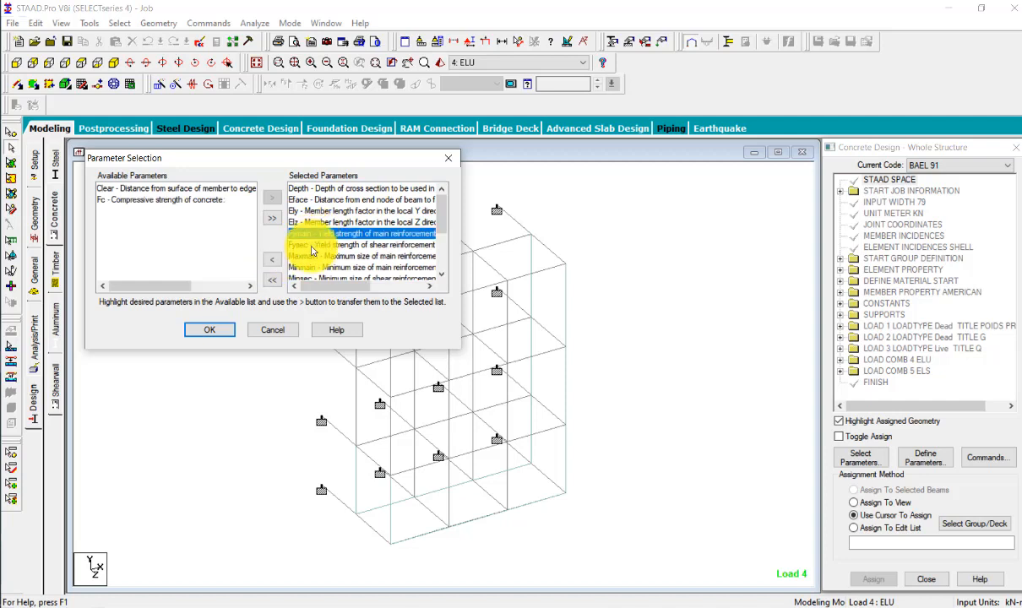
pyautogui.keyDown('shift'); pyautogui.click(318, 245); pyautogui.keyUp('shift')
pyautogui.click(272, 260)
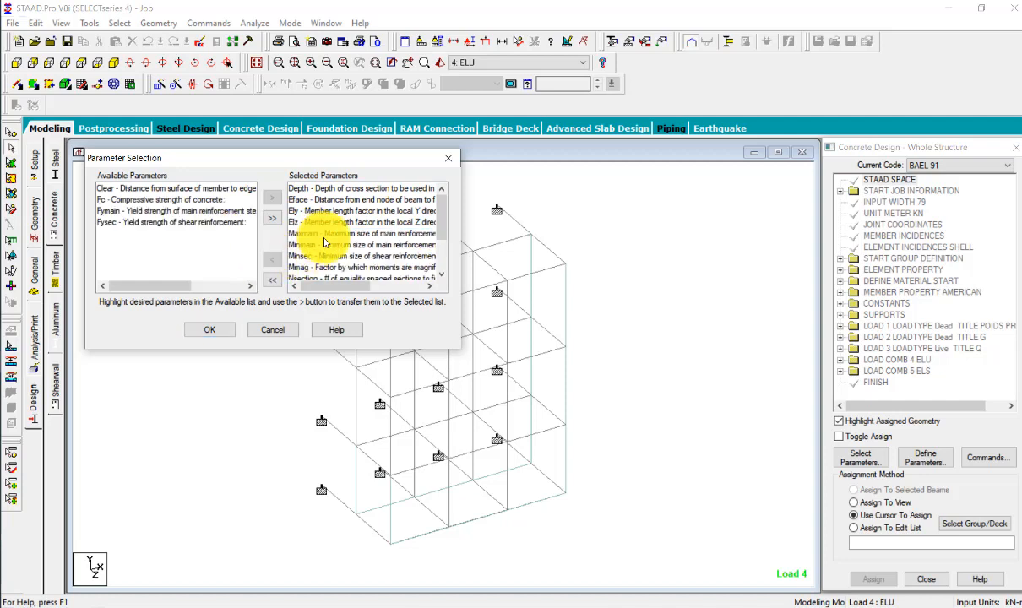
pyautogui.click(325, 234)
pyautogui.keyDown('shift'); pyautogui.click(326, 245); pyautogui.keyUp('shift')
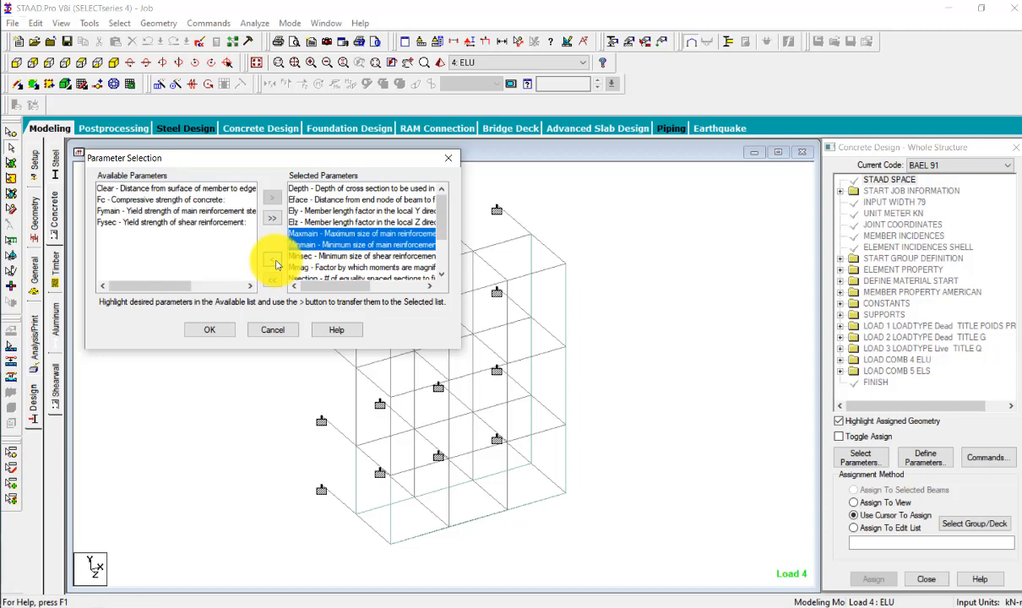
pyautogui.click(276, 263)
pyautogui.click(276, 263)
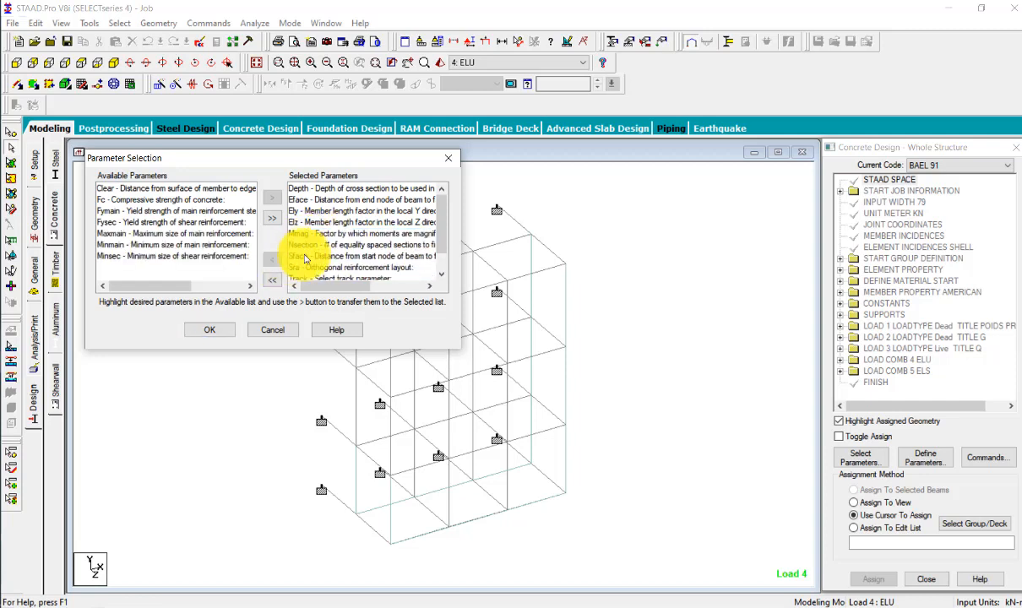
pyautogui.scroll(-2, 313, 255)
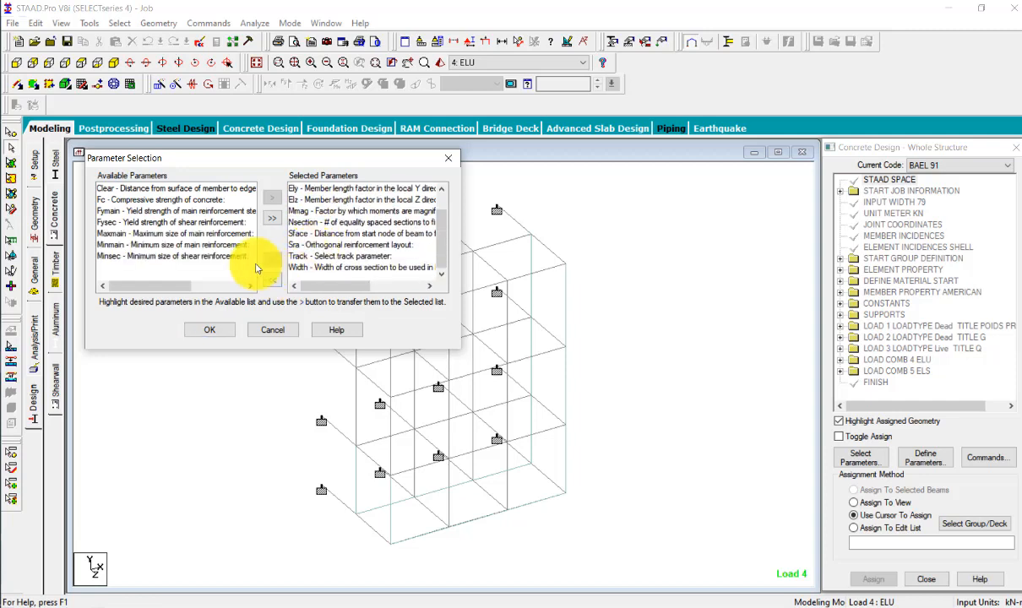
pyautogui.click(229, 330)
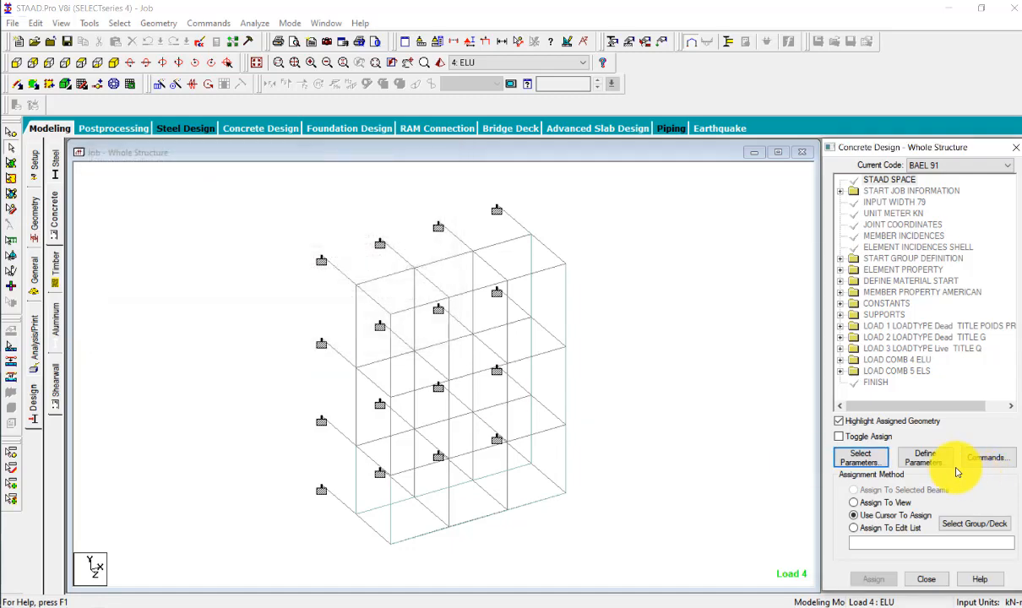
# Compare the definable design parameters with the available and selected parameter lists
pyautogui.click(938, 459)
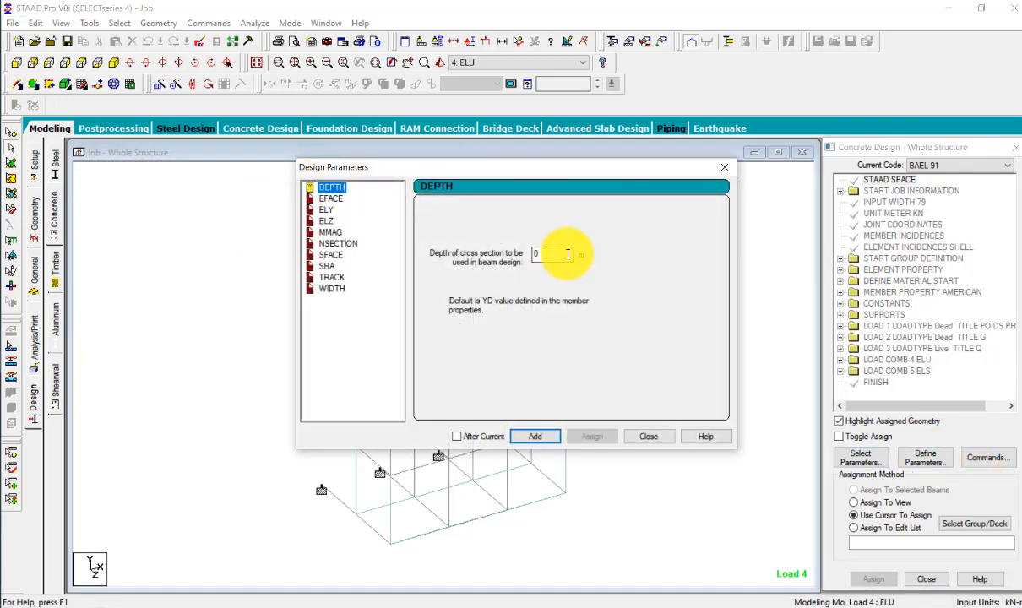
pyautogui.click(647, 437)
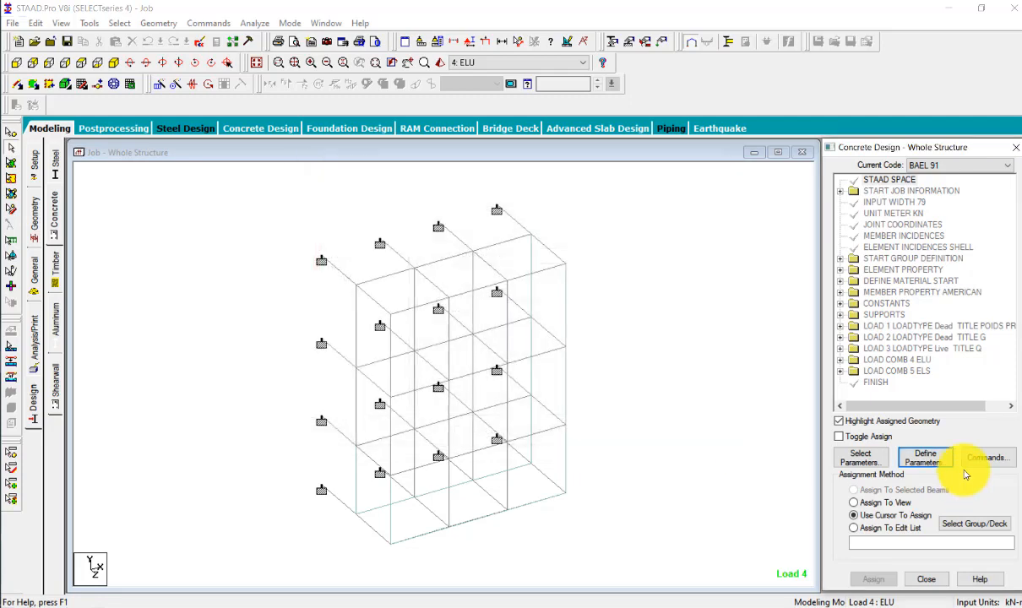
pyautogui.click(841, 457)
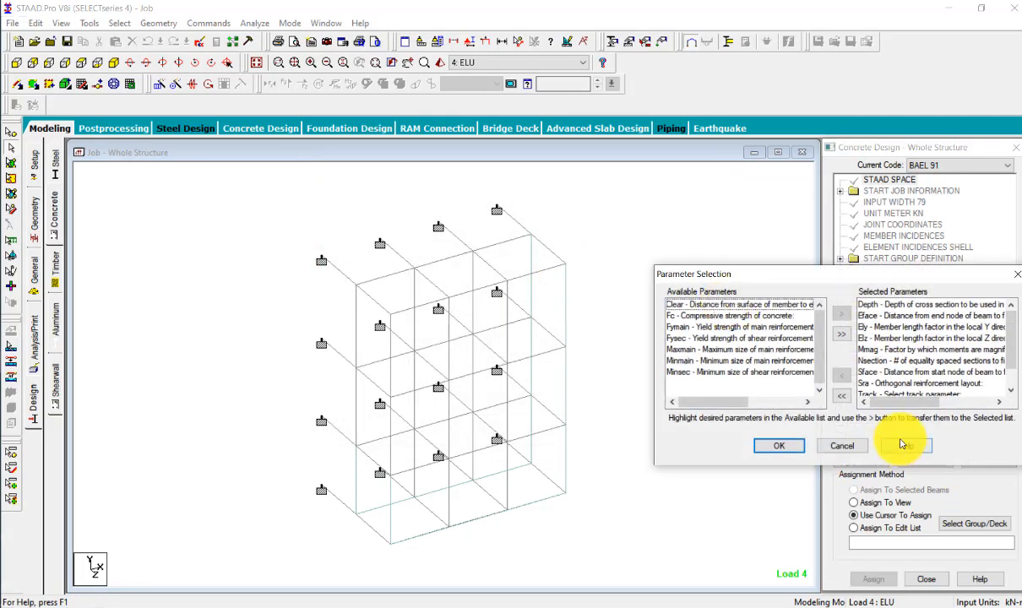
pyautogui.click(843, 446)
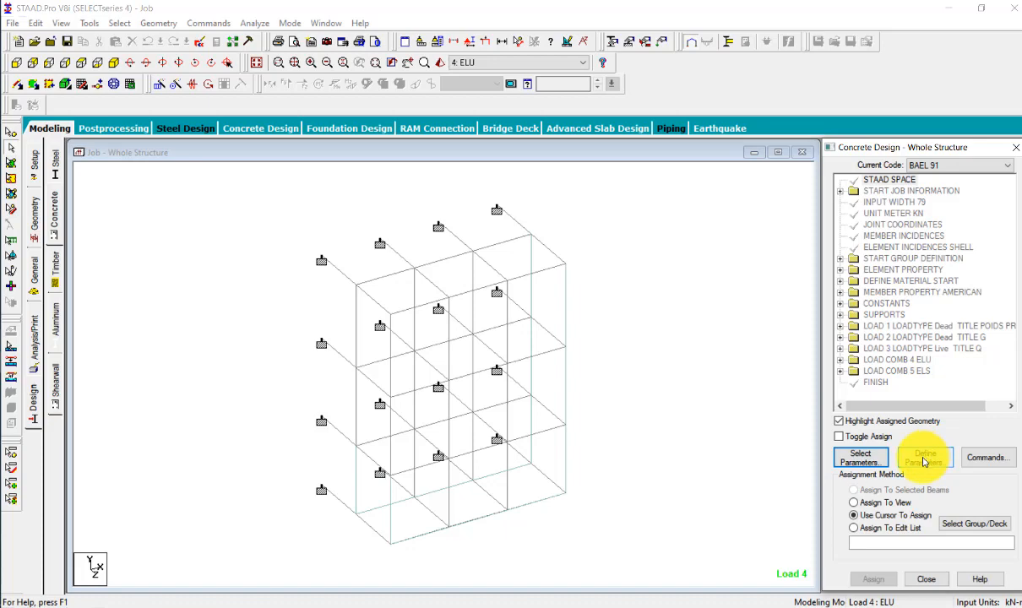
# Review the definitions of the EFACE, ELY and NSECTION design parameters without adding any of them
pyautogui.click(925, 461)
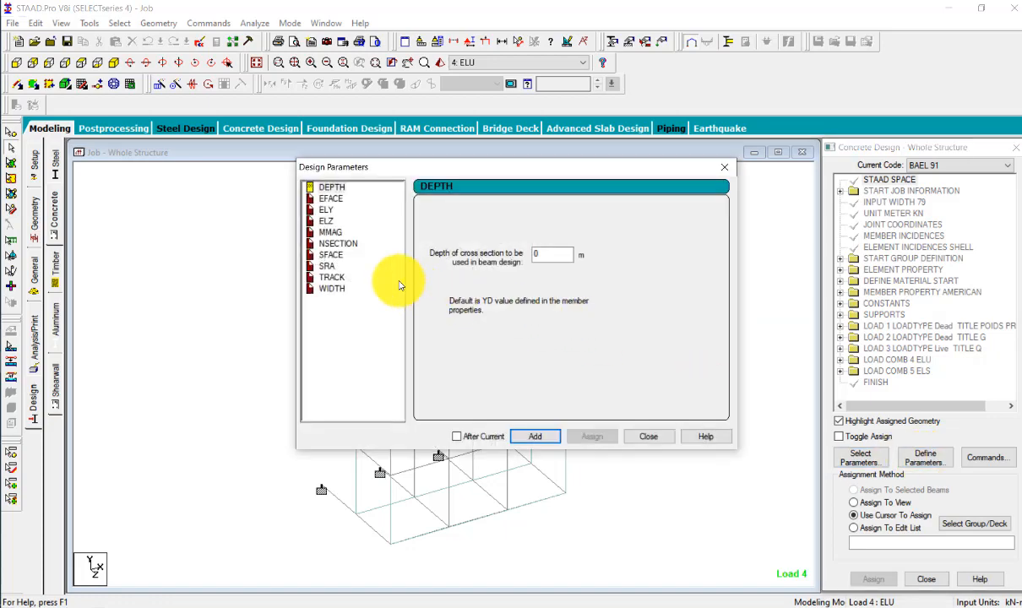
pyautogui.click(332, 199)
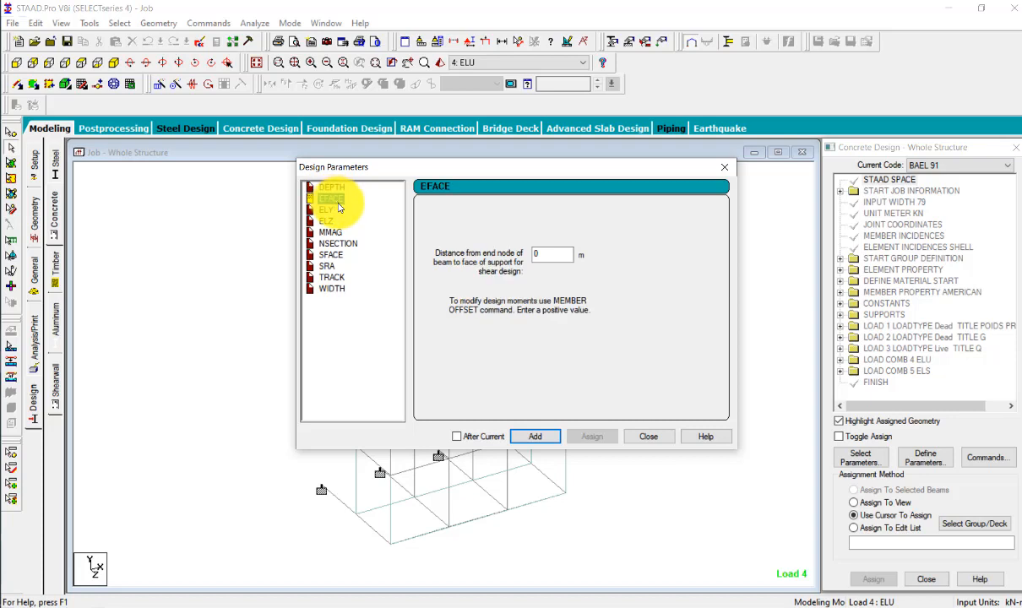
pyautogui.click(326, 210)
pyautogui.click(332, 199)
pyautogui.click(328, 221)
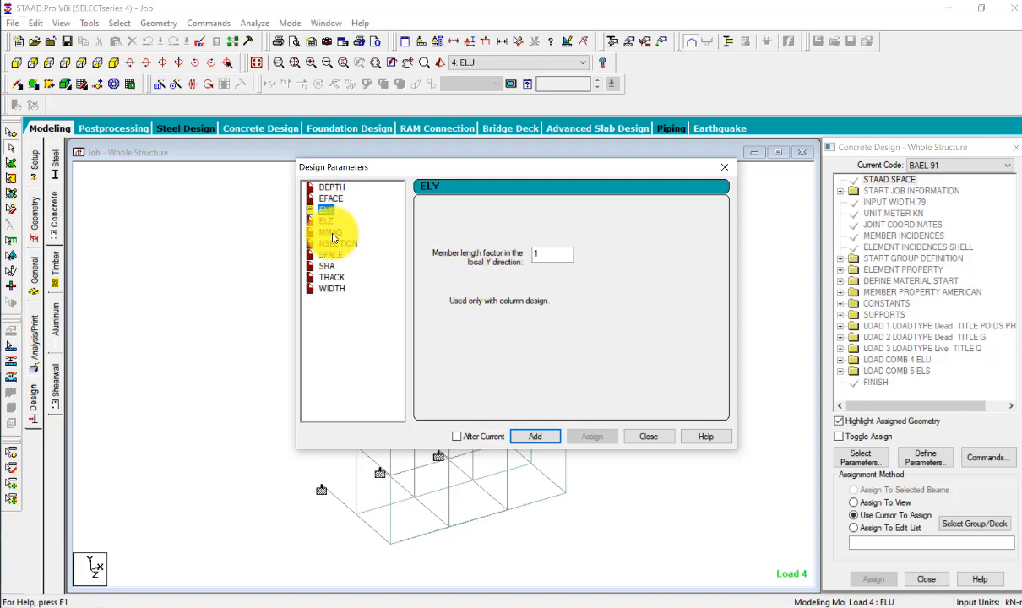
pyautogui.click(337, 244)
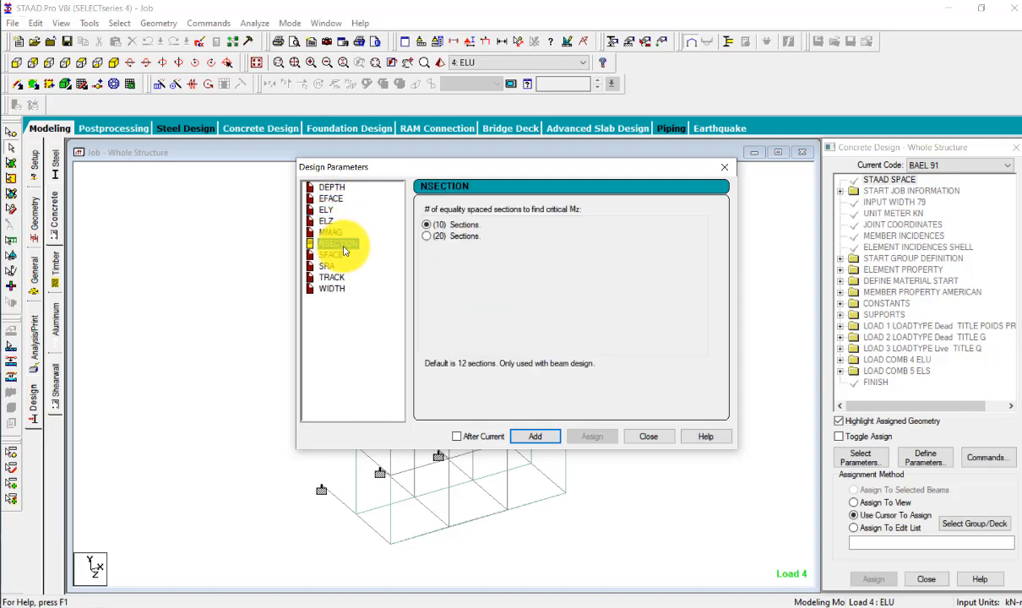
pyautogui.click(648, 437)
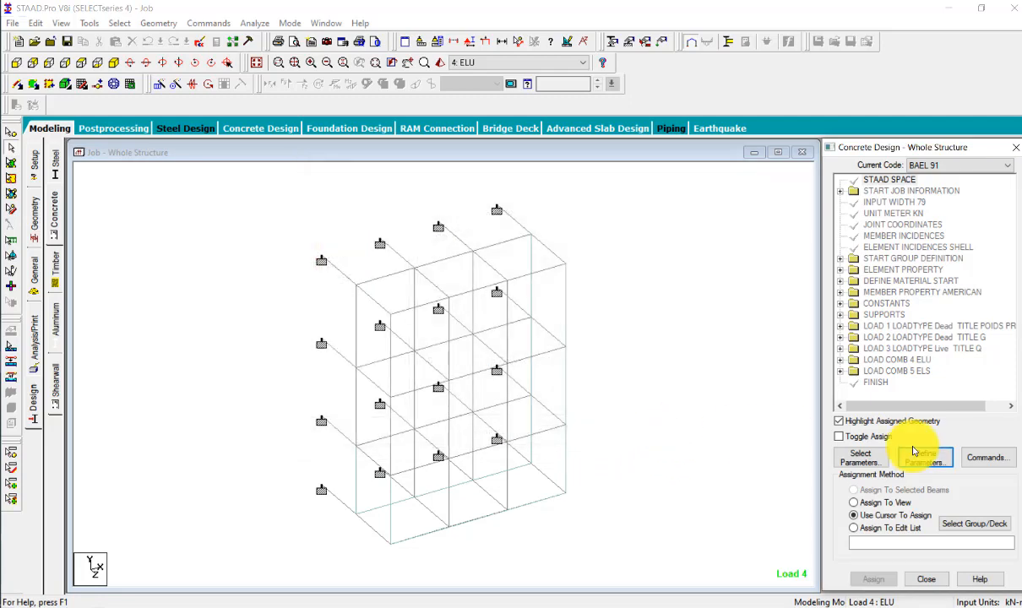
# Move all available concrete design parameters into the selected list and accept the selection
pyautogui.click(871, 460)
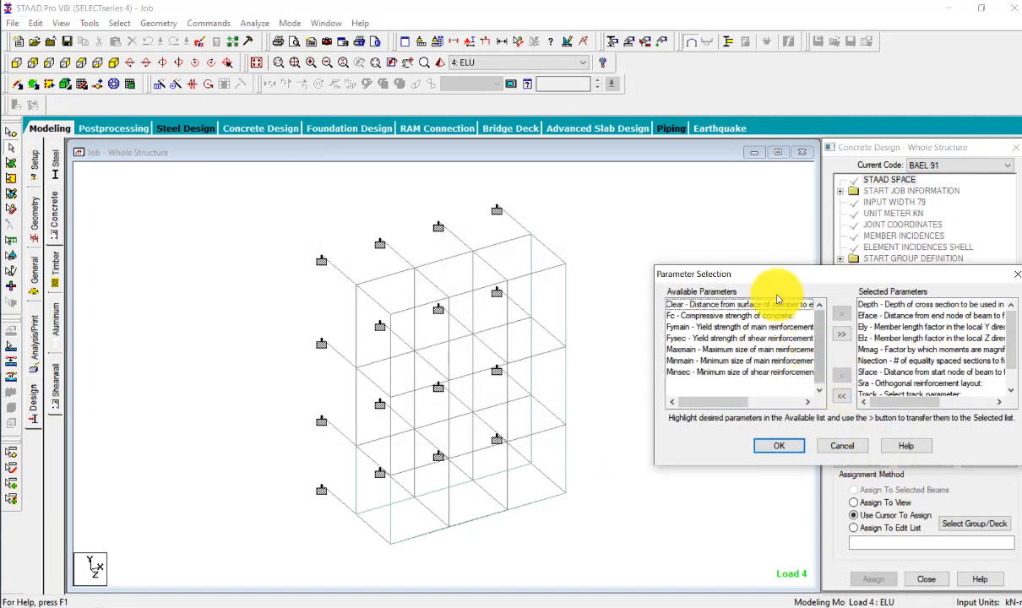
pyautogui.click(1016, 275)
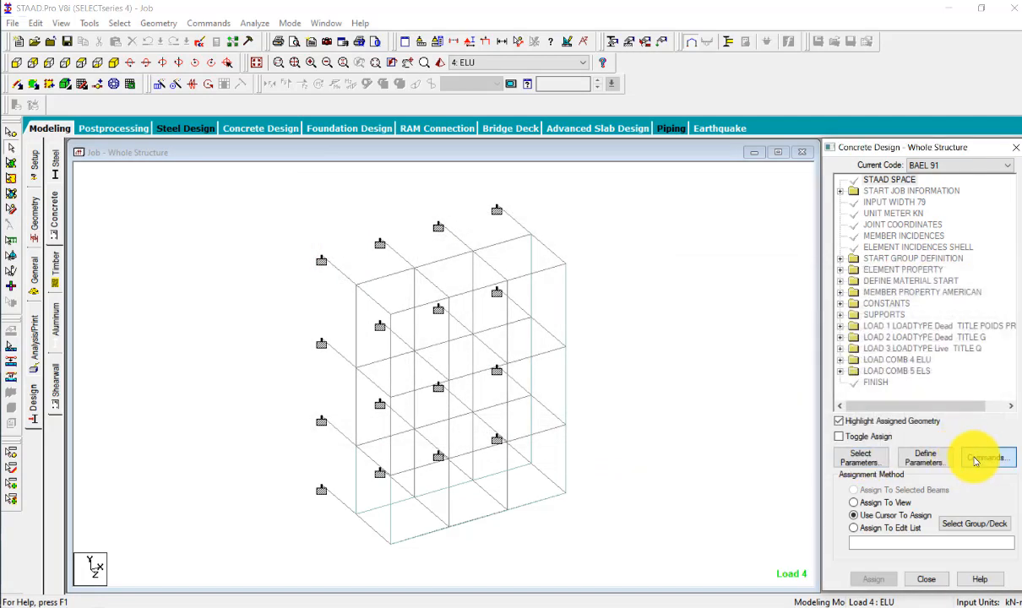
pyautogui.click(860, 457)
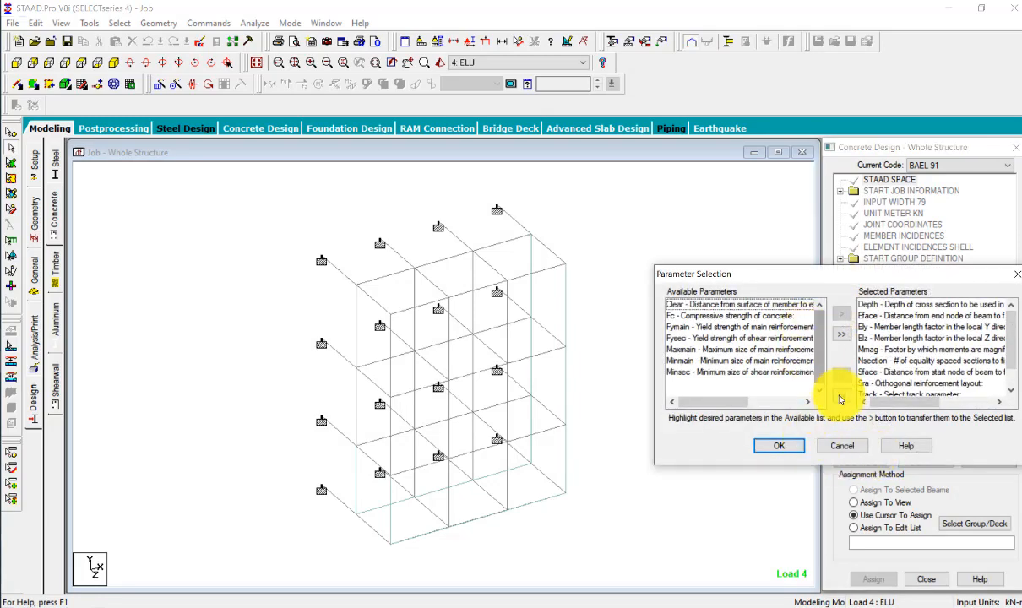
pyautogui.click(842, 334)
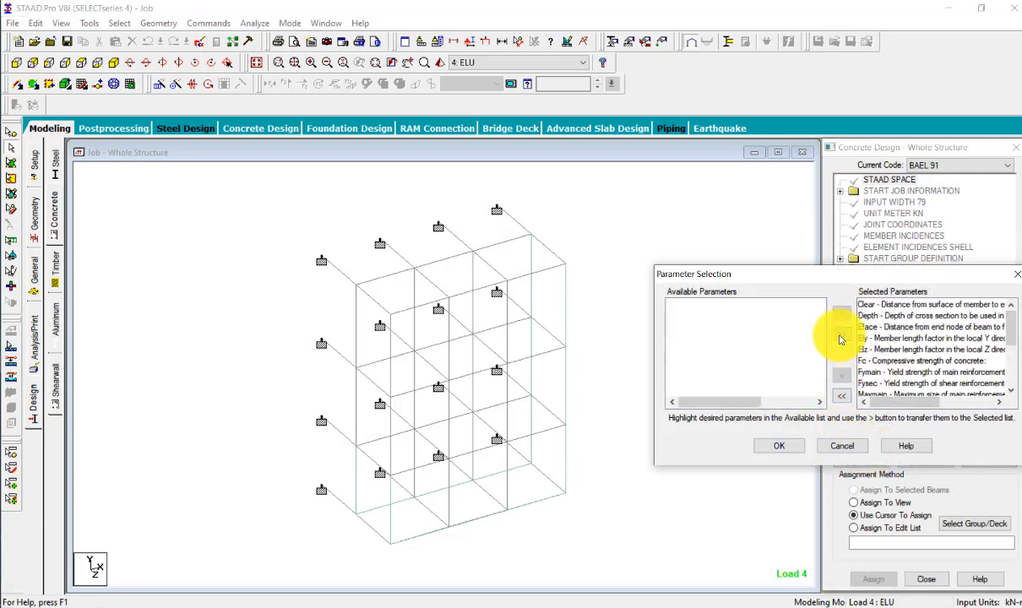
pyautogui.click(781, 446)
# Open the design parameter definitions and set the CLEAR distance to the outermost reinforcement to 0.025 m
pyautogui.click(854, 461)
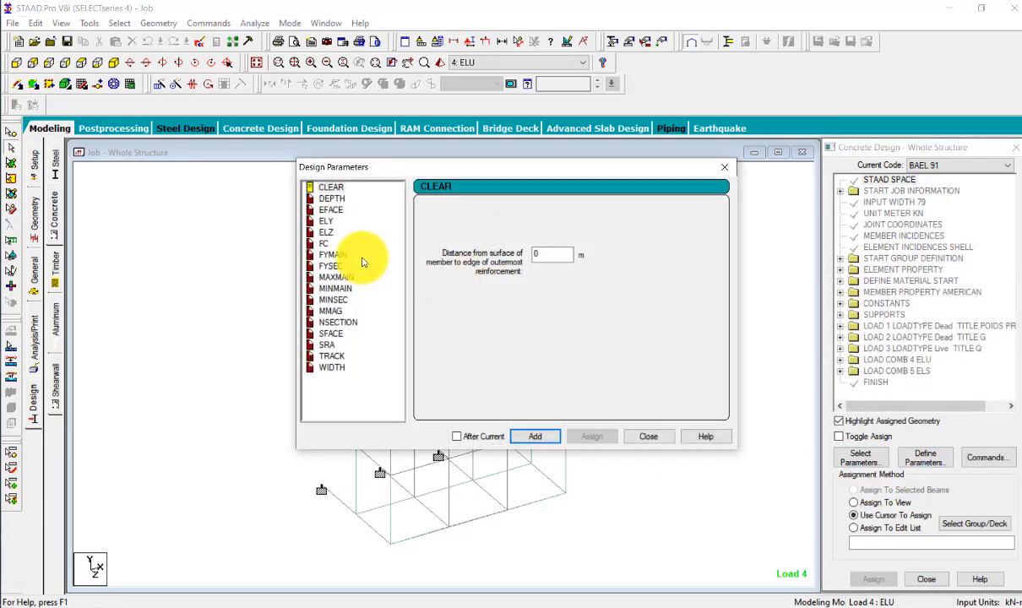
pyautogui.click(342, 190)
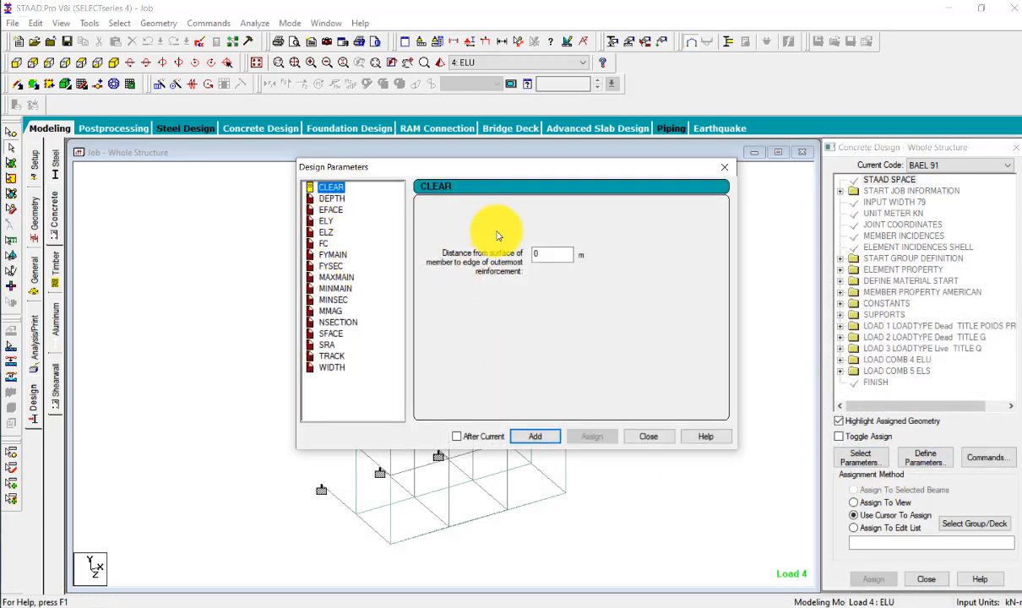
pyautogui.click(552, 257)
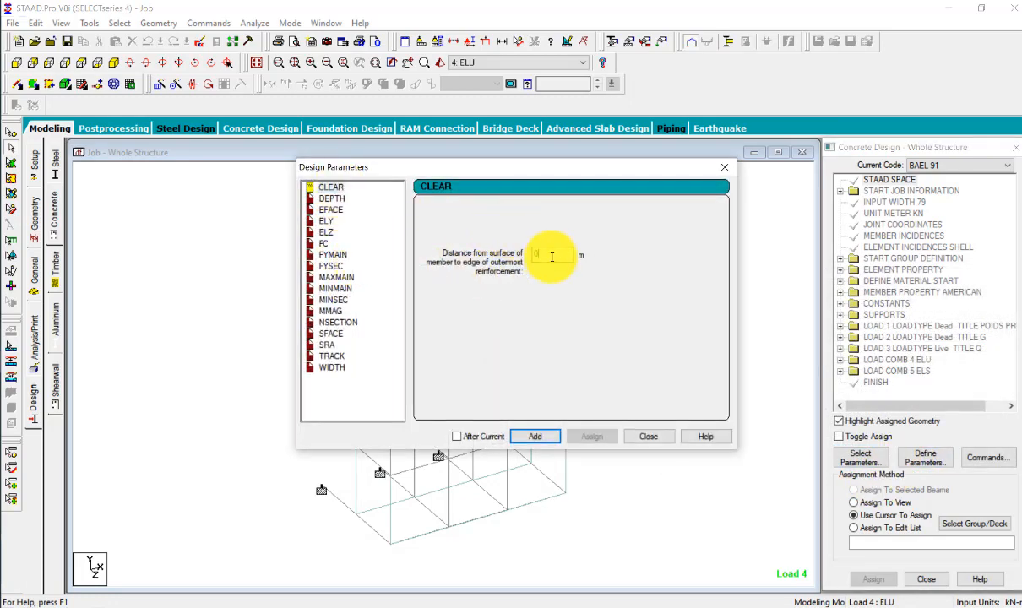
# Go through the DEPTH, EFACE, ELY and ELZ parameters and set the FC concrete compressive strength to 25000 kN/m2
pyautogui.click(331, 198)
pyautogui.click(330, 209)
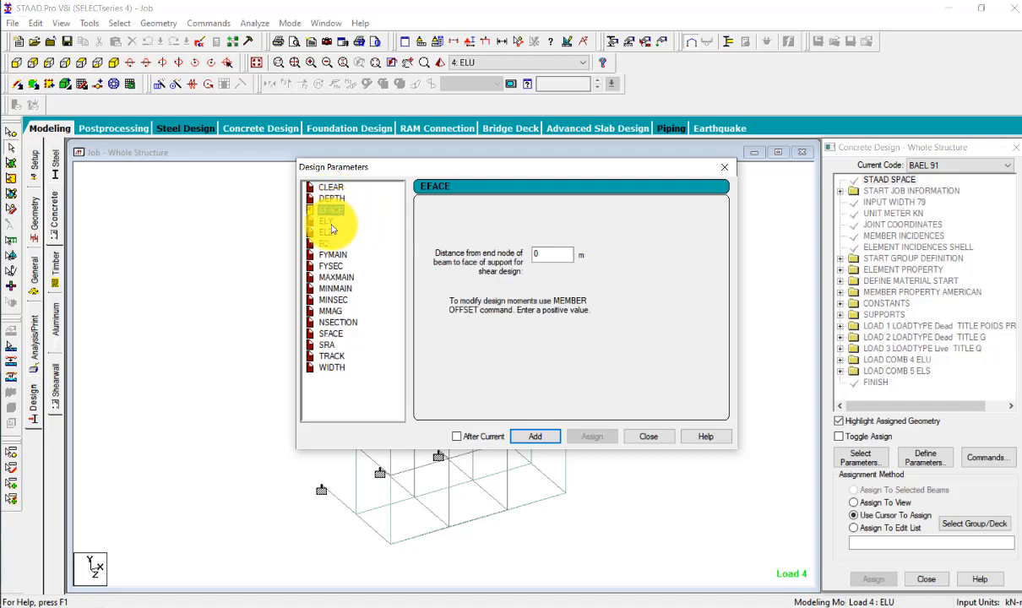
pyautogui.click(328, 222)
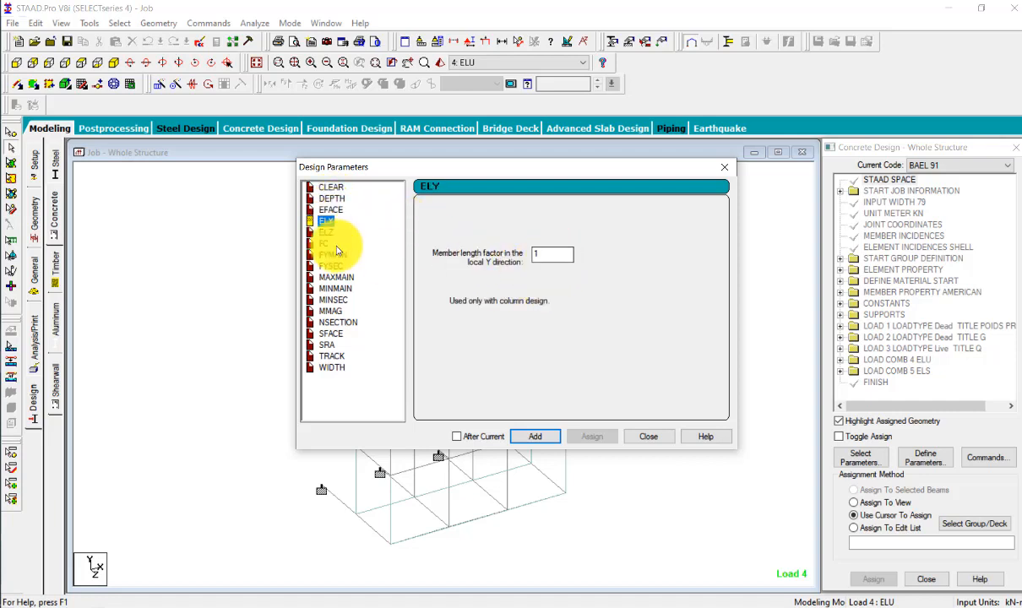
pyautogui.click(326, 233)
pyautogui.click(333, 254)
pyautogui.click(323, 243)
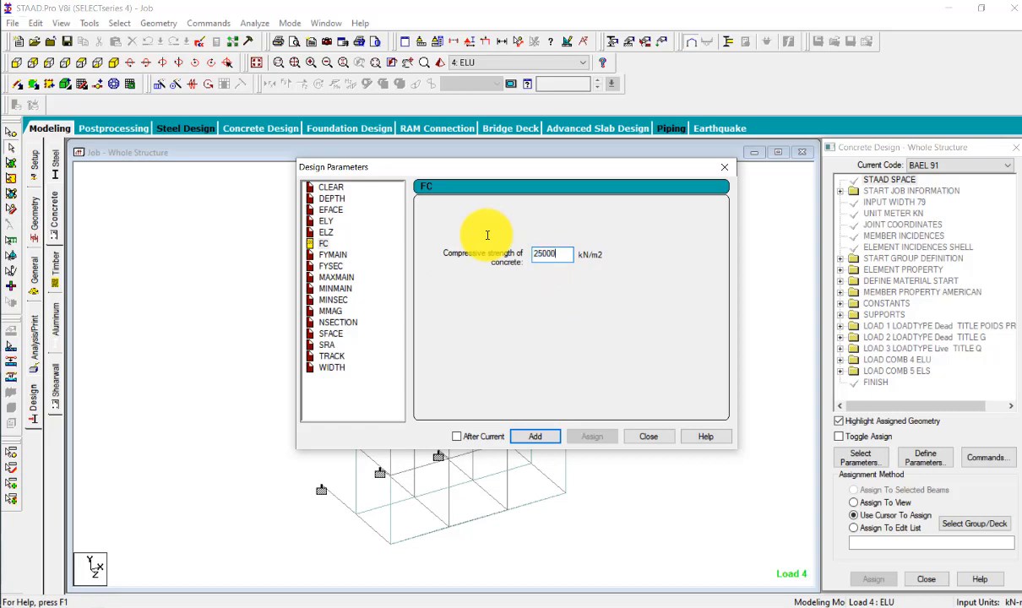
pyautogui.write('25000')
# Set the FYMAIN main reinforcement yield strength to 500000 kN/m2 and the FYSEC shear reinforcement yield strength to 315000 kN/m2
pyautogui.click(333, 254)
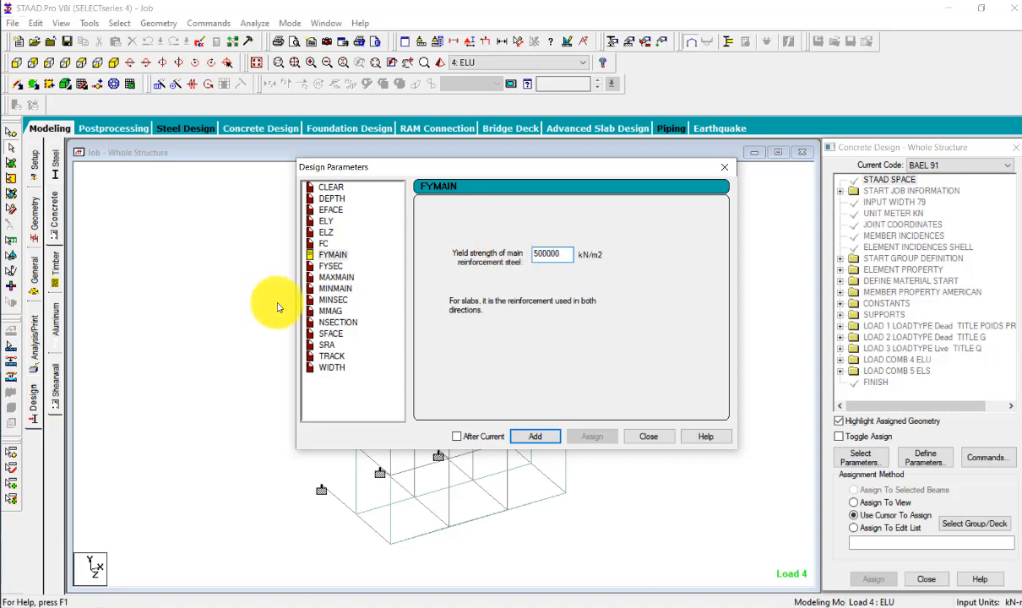
pyautogui.click(329, 266)
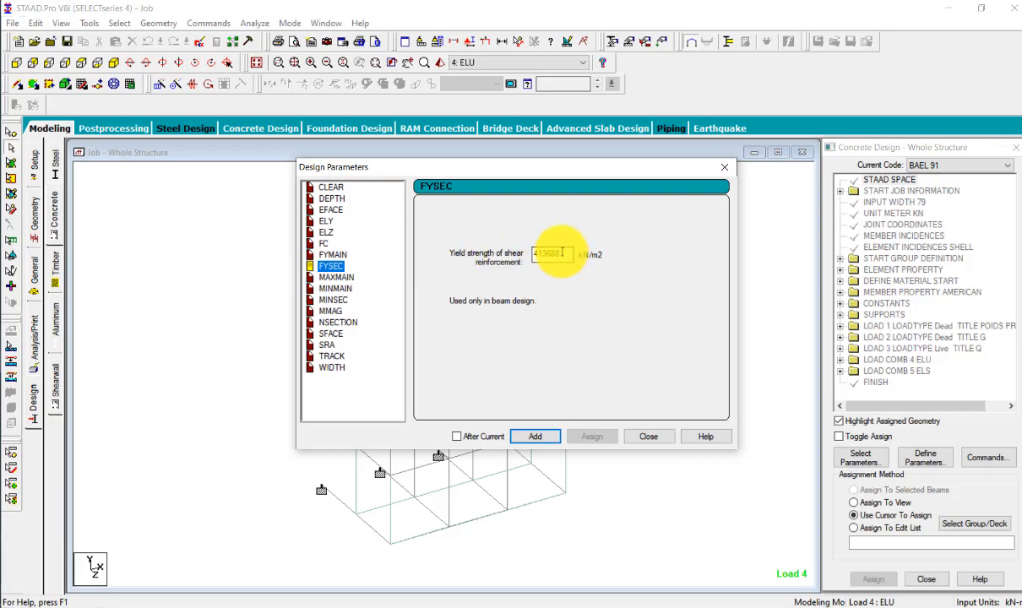
pyautogui.moveTo(562, 252); pyautogui.dragTo(512, 254)
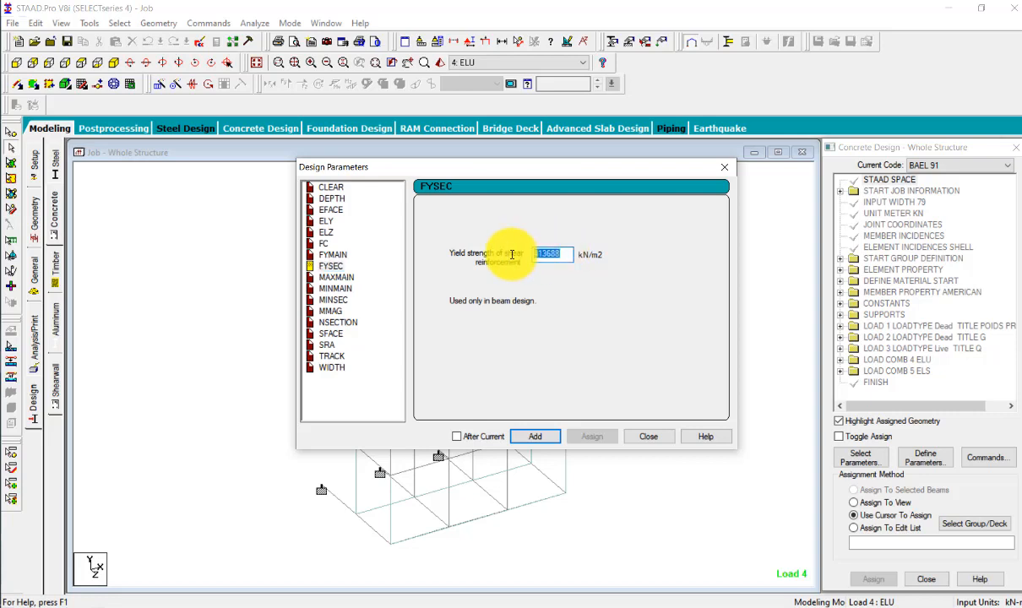
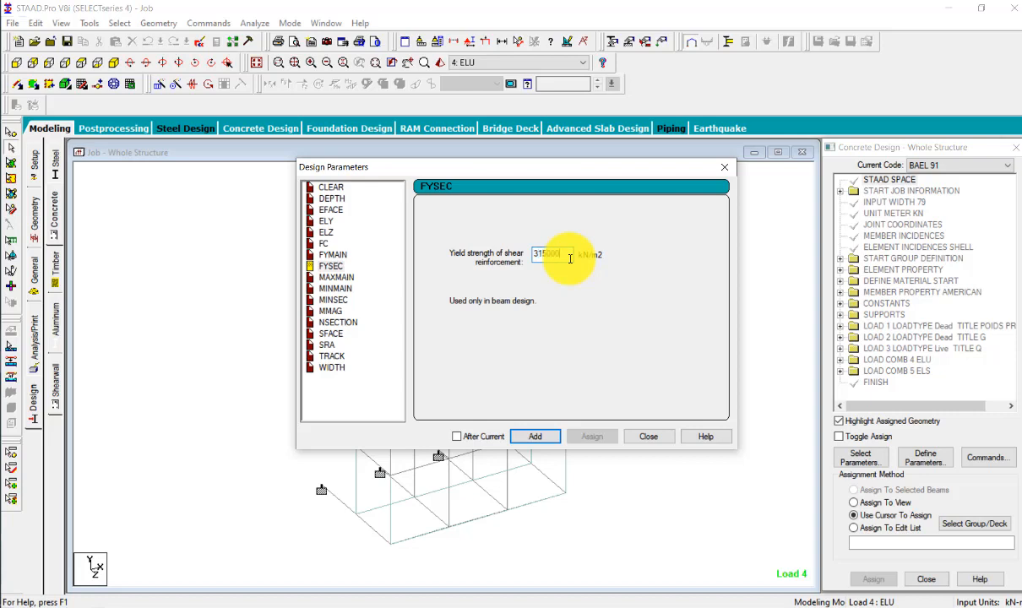
# Set the reinforcement sizes to 16 mm for MAXMAIN, 12 mm for MINMAIN and 6 mm for MINSEC
pyautogui.click(335, 278)
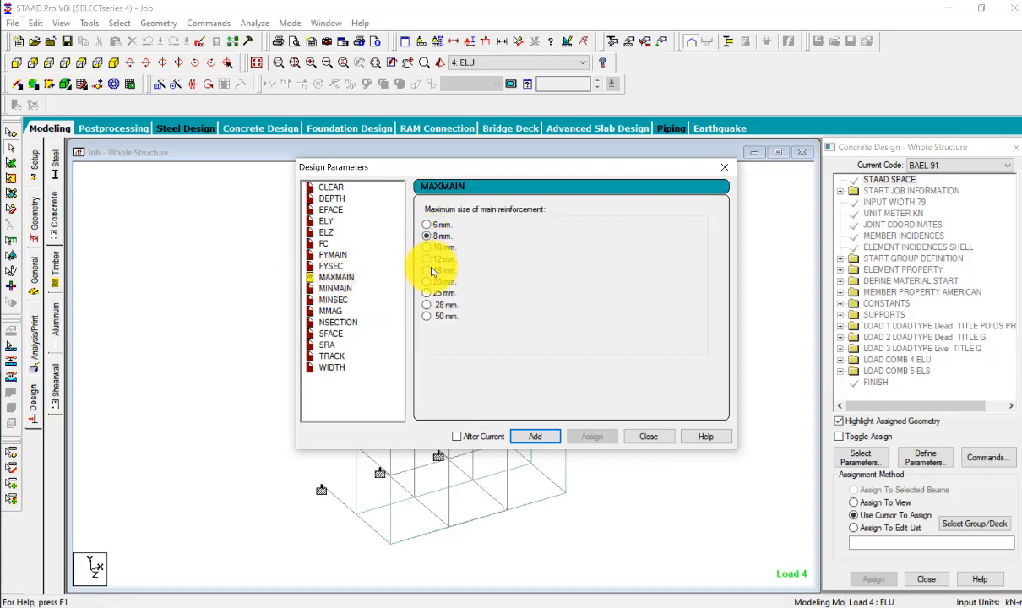
pyautogui.click(336, 288)
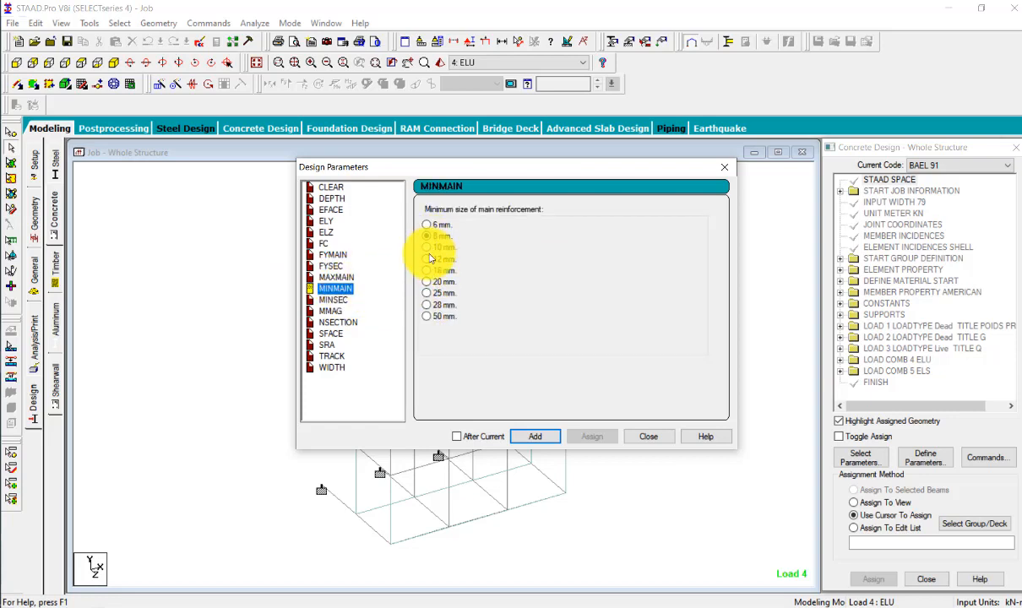
pyautogui.click(334, 300)
pyautogui.click(429, 224)
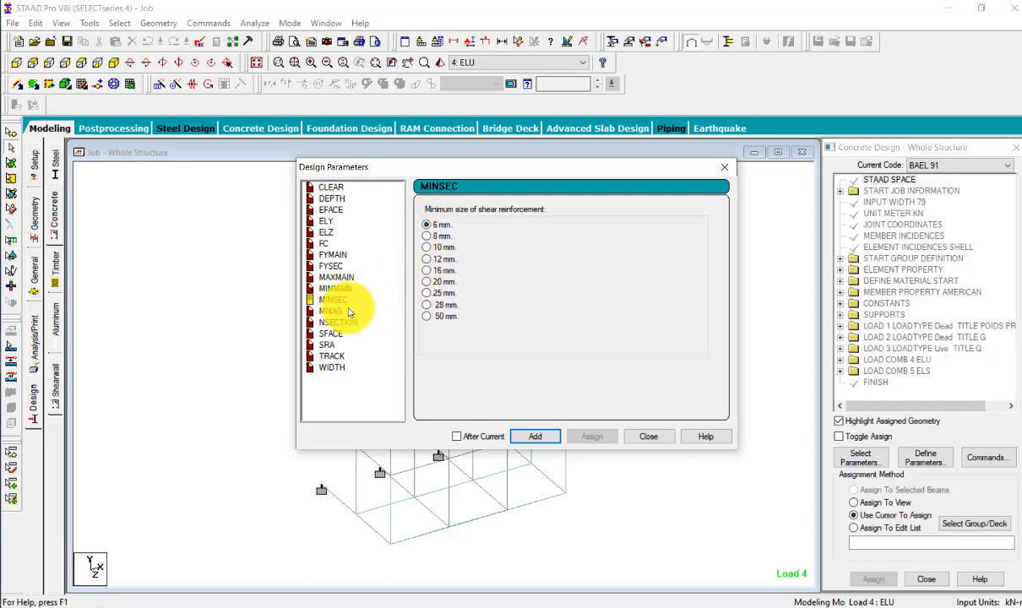
# Check the NSECTION, SRA and TRACK parameters, and add the CLEAR 0.025 parameter to the concrete design
pyautogui.click(340, 322)
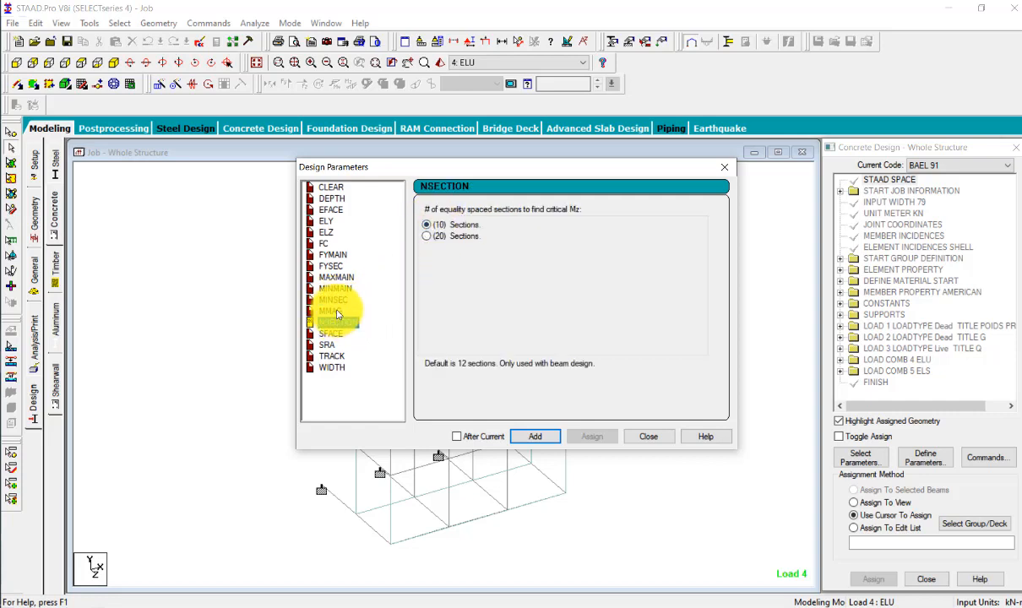
pyautogui.click(328, 345)
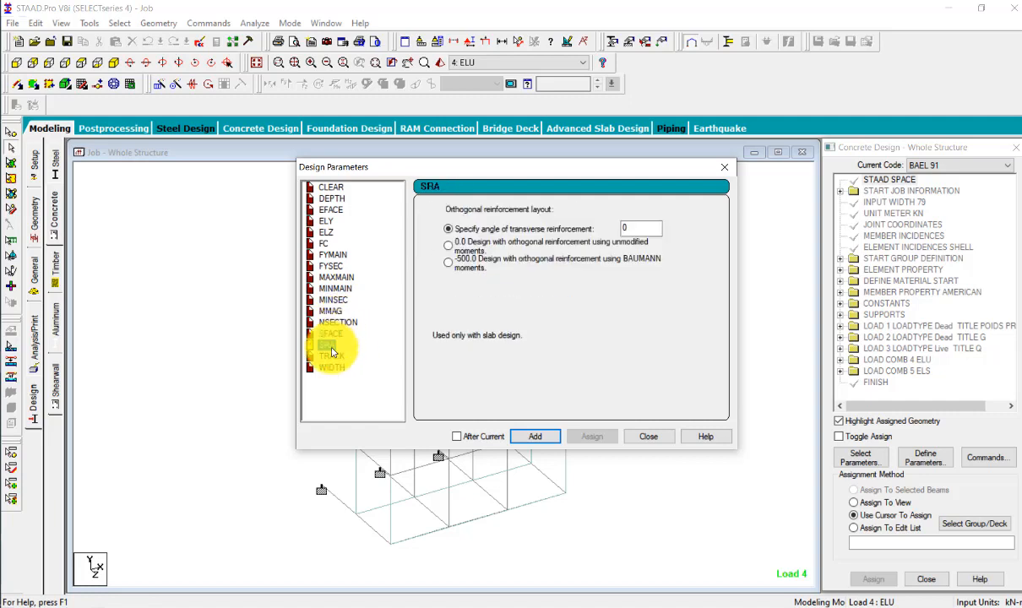
pyautogui.click(332, 356)
pyautogui.click(330, 186)
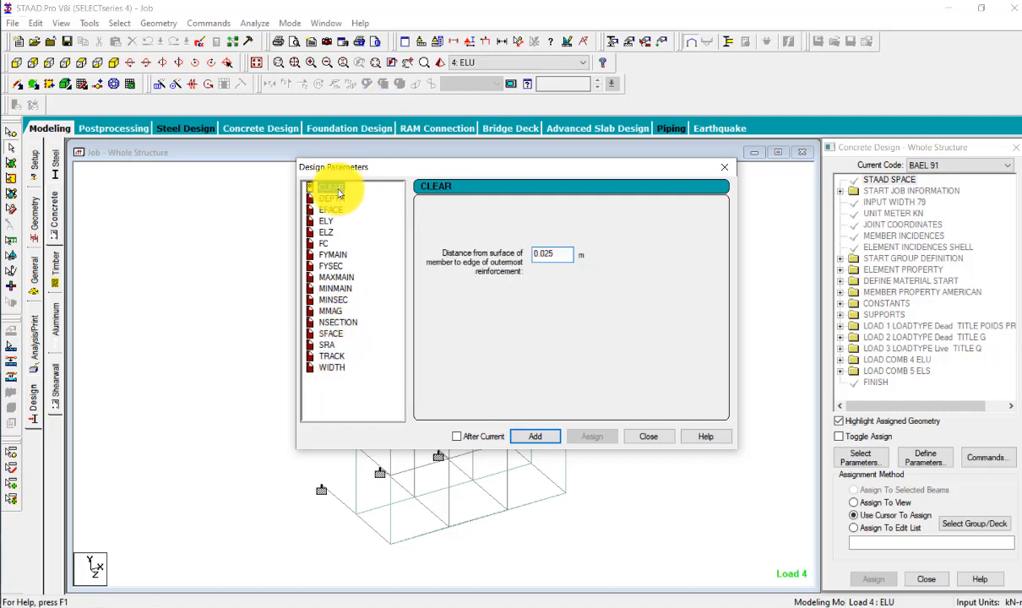
pyautogui.click(532, 436)
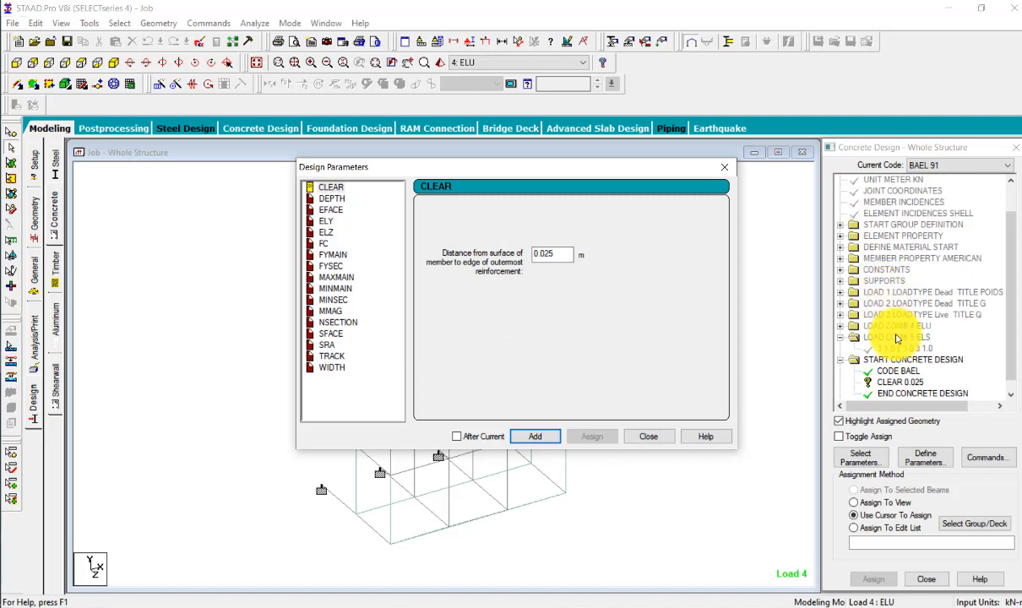
# Add the FC 25000, FYMAIN 500000 and FYSEC 315000 parameters to the concrete design
pyautogui.click(330, 222)
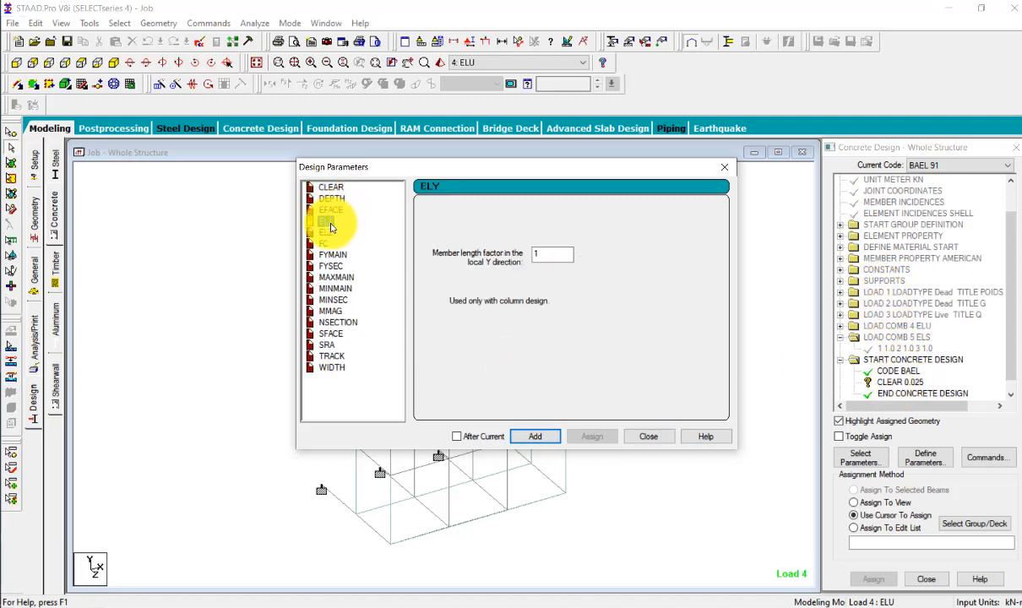
pyautogui.click(329, 232)
pyautogui.click(328, 244)
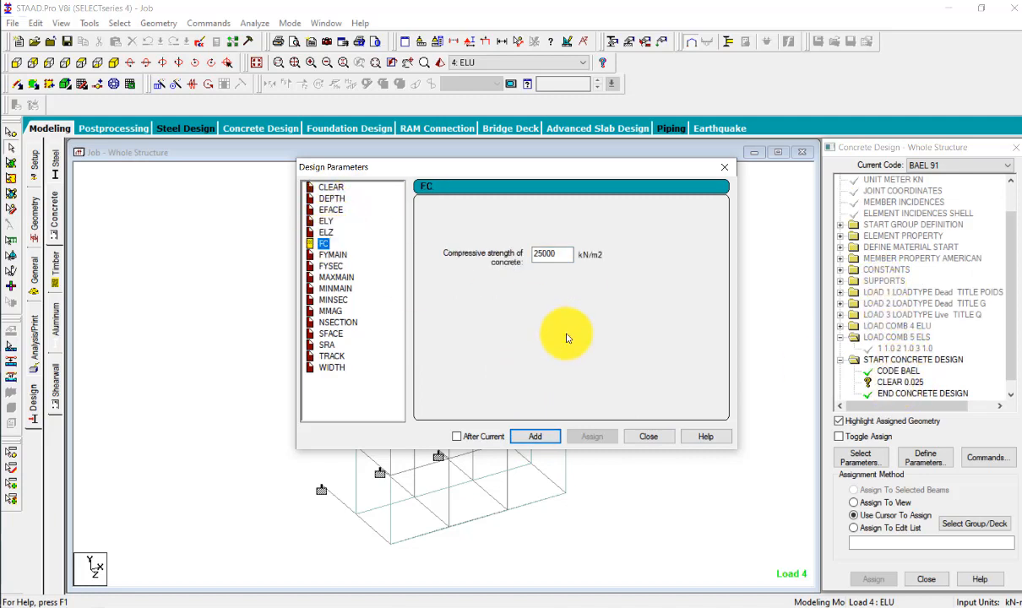
pyautogui.click(535, 436)
pyautogui.click(332, 255)
pyautogui.click(520, 438)
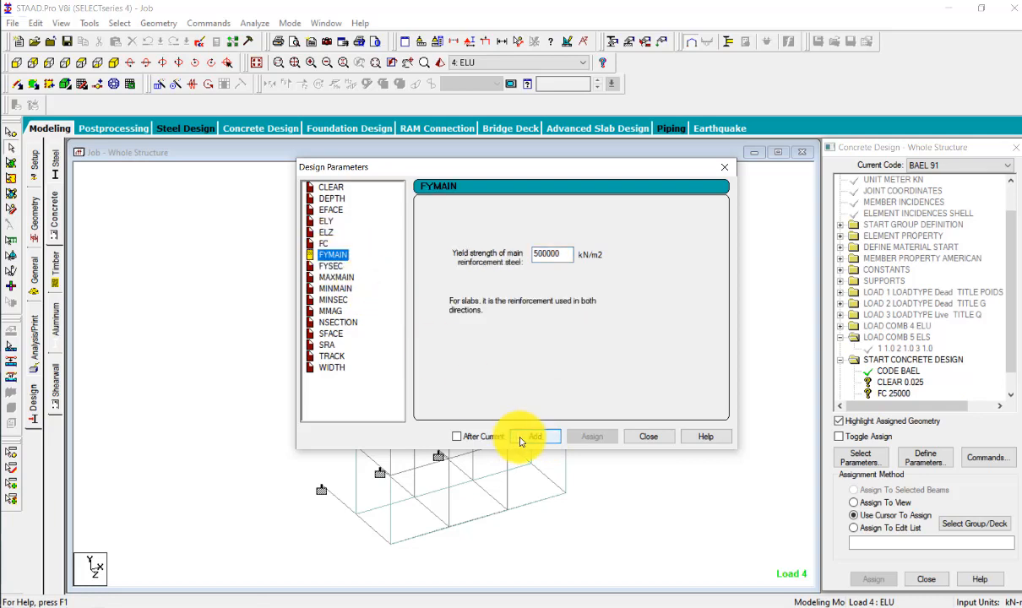
pyautogui.click(329, 266)
pyautogui.click(534, 437)
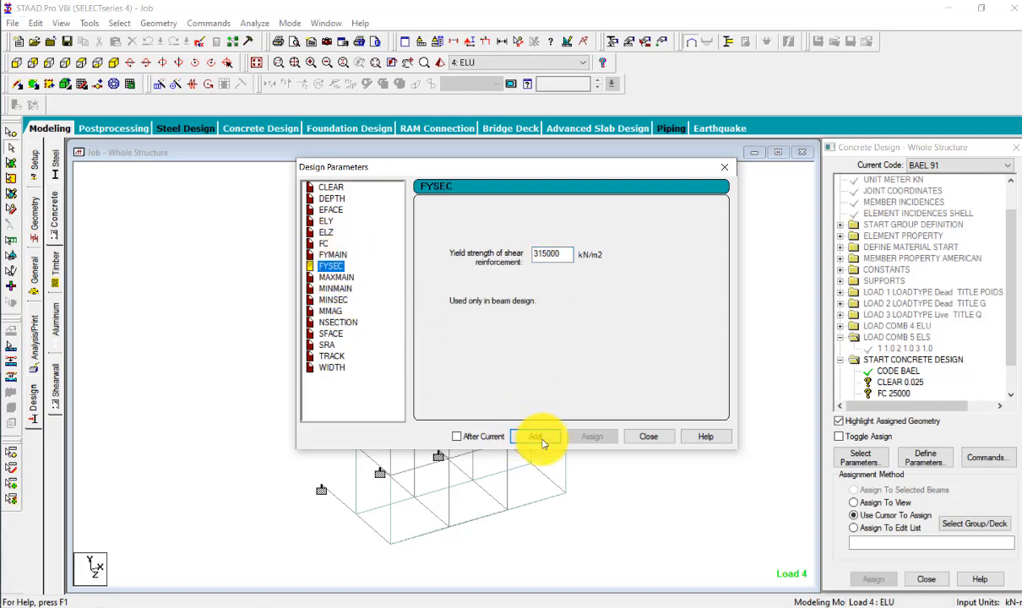
# Add the MAXMAIN 16, MINMAIN 12 and MINSEC 6 parameters to the concrete design and close the parameter definitions
pyautogui.click(336, 277)
pyautogui.click(335, 288)
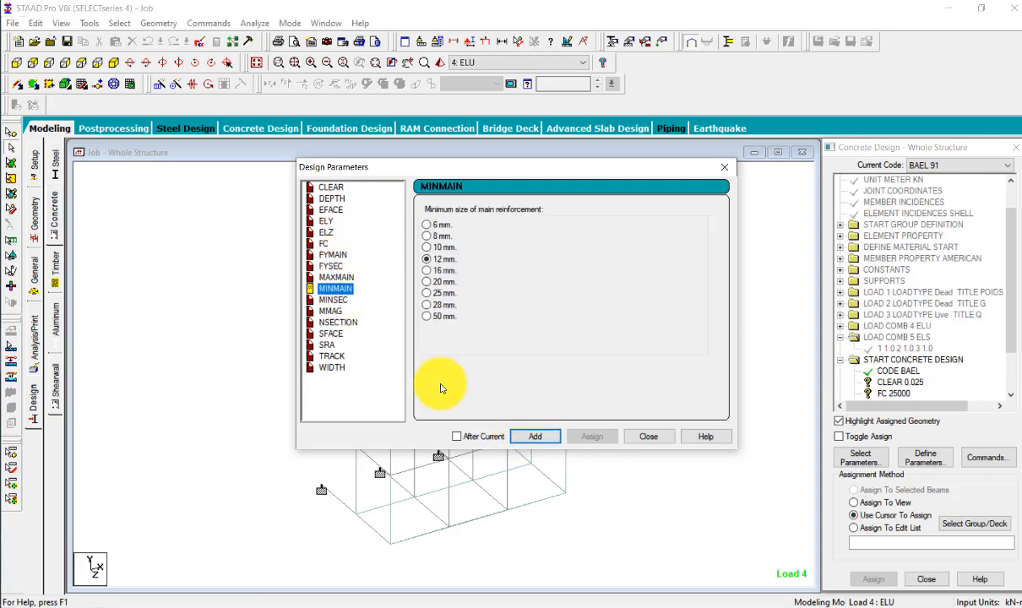
pyautogui.click(528, 436)
pyautogui.click(333, 299)
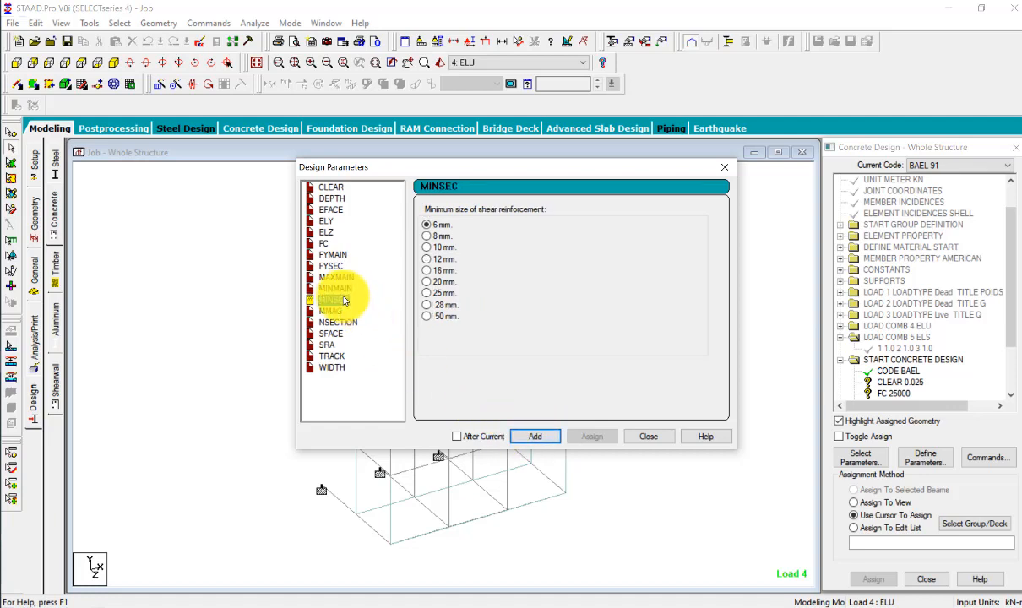
pyautogui.click(540, 437)
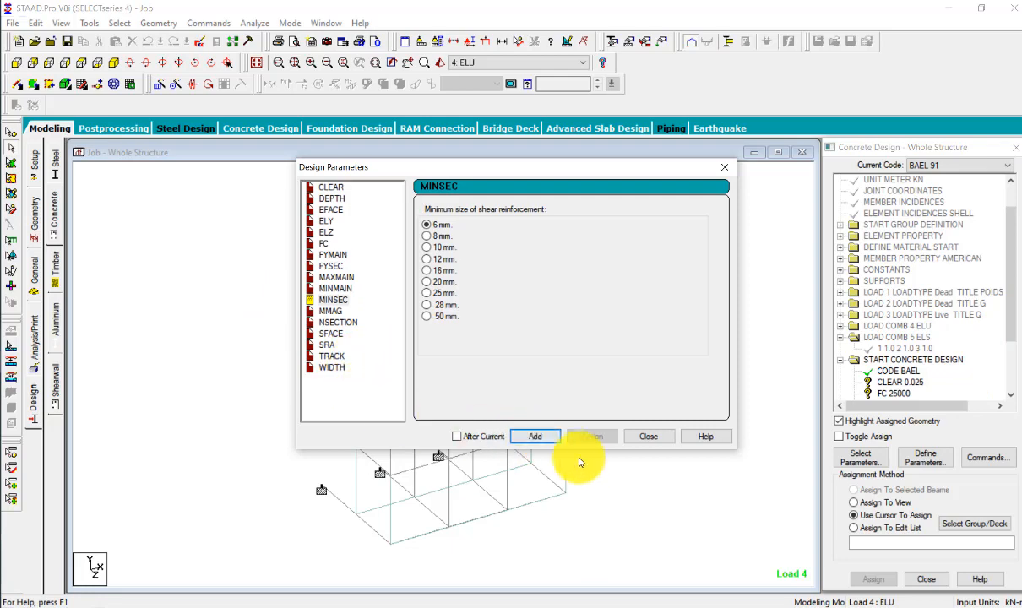
pyautogui.click(648, 436)
# Open the concrete design commands and add the DESIGN BEAM command
pyautogui.moveTo(1007, 249); pyautogui.dragTo(998, 372)
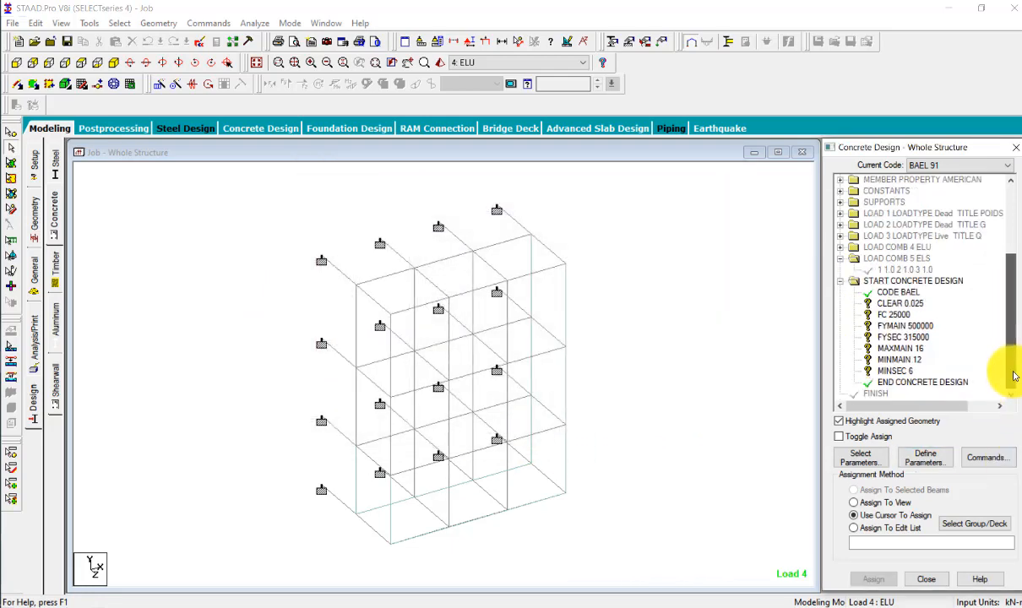
pyautogui.click(987, 458)
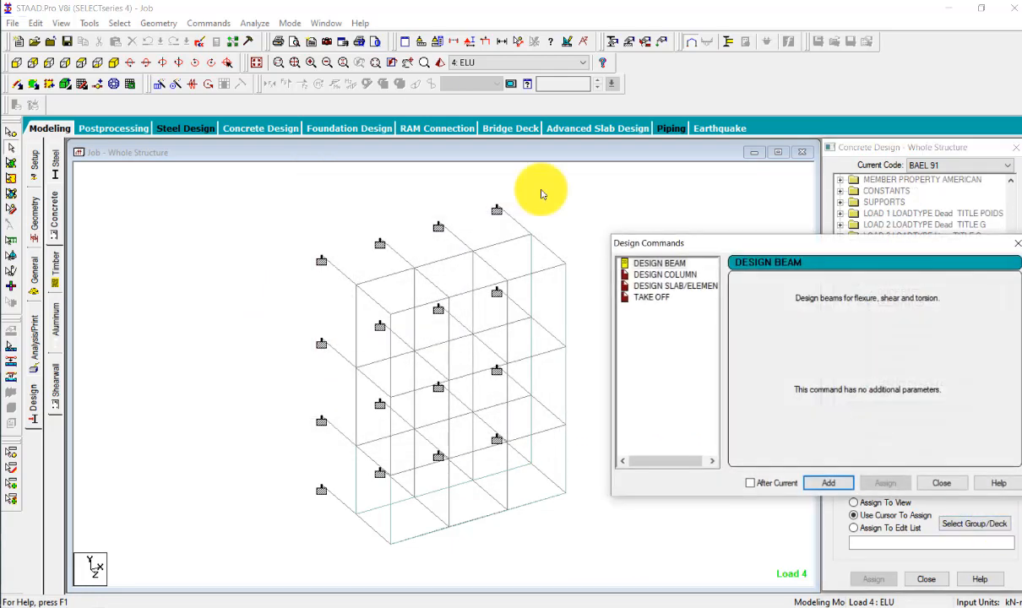
pyautogui.moveTo(721, 247); pyautogui.dragTo(463, 102)
pyautogui.click(414, 120)
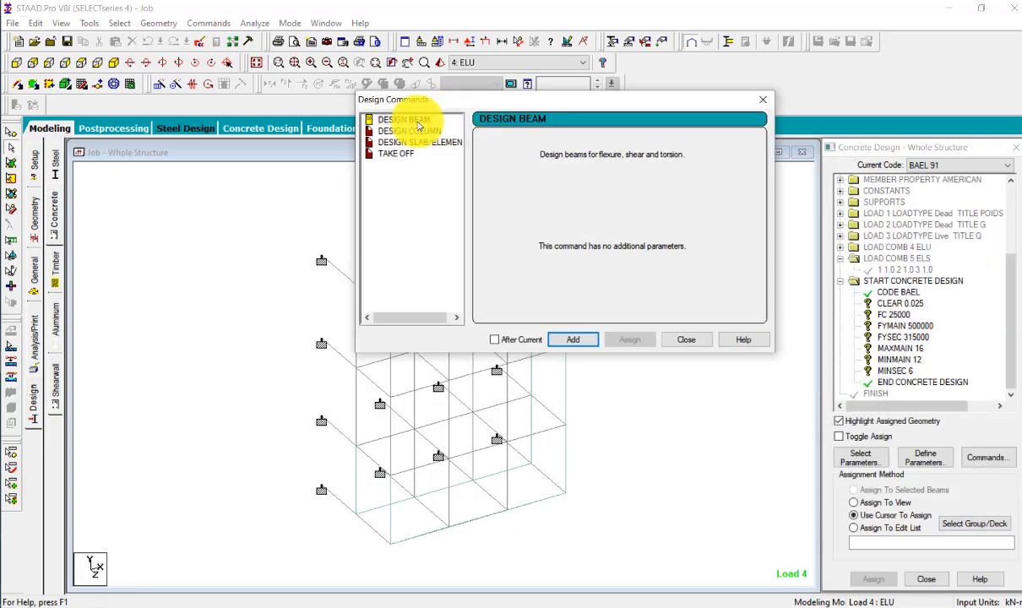
pyautogui.click(580, 342)
# Add the DESIGN COLUMN and DESIGN SLAB/ELEMENT commands to the concrete design and close the design commands
pyautogui.click(410, 131)
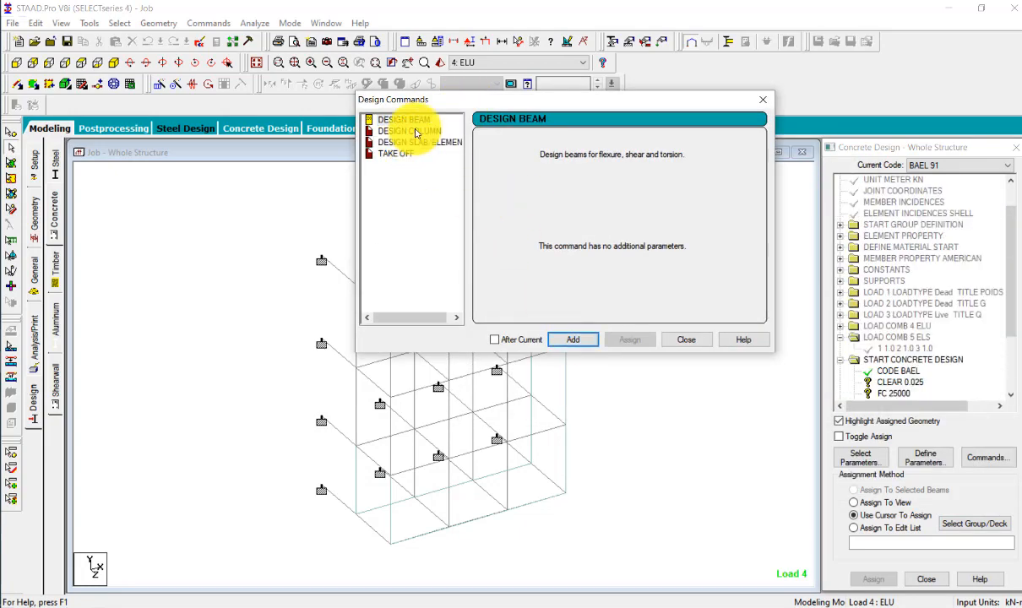
pyautogui.click(441, 143)
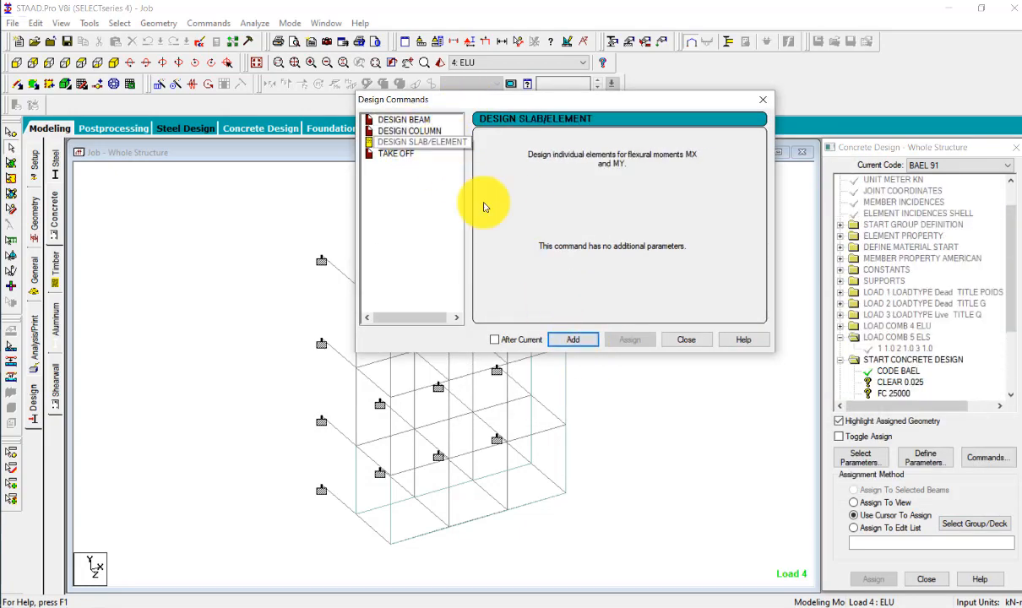
pyautogui.click(573, 342)
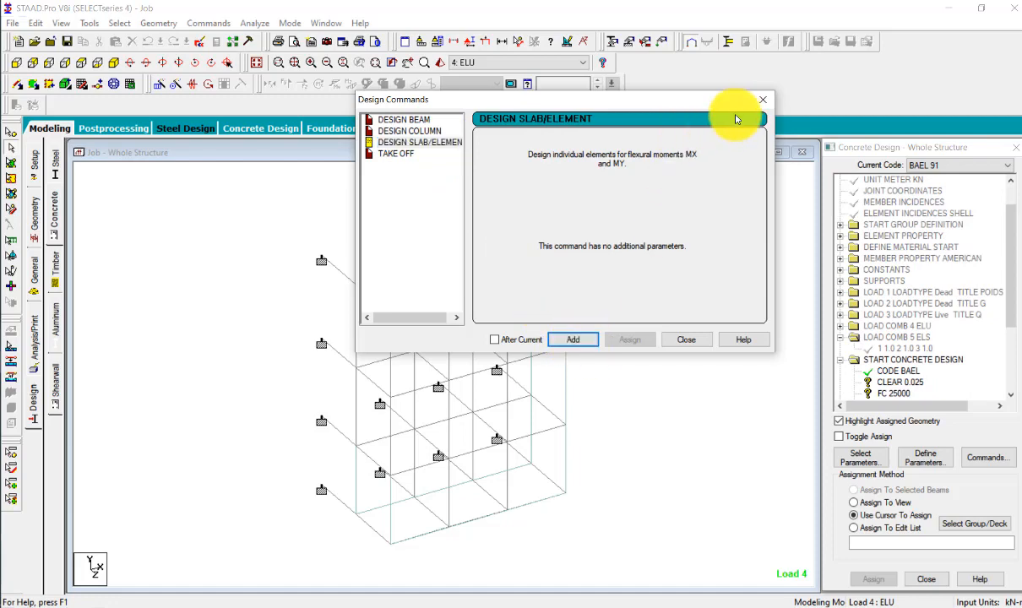
pyautogui.click(762, 100)
pyautogui.scroll(-2, 929, 342)
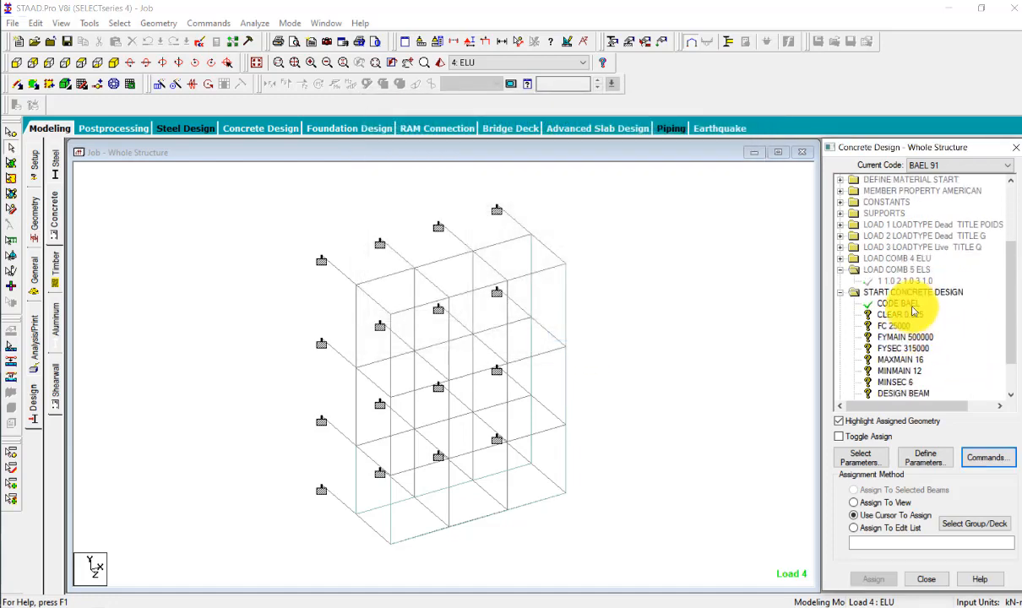
# Assign the CLEAR 0.025 and FC 25000 parameters to the whole structure using the Assign To View method
pyautogui.click(899, 314)
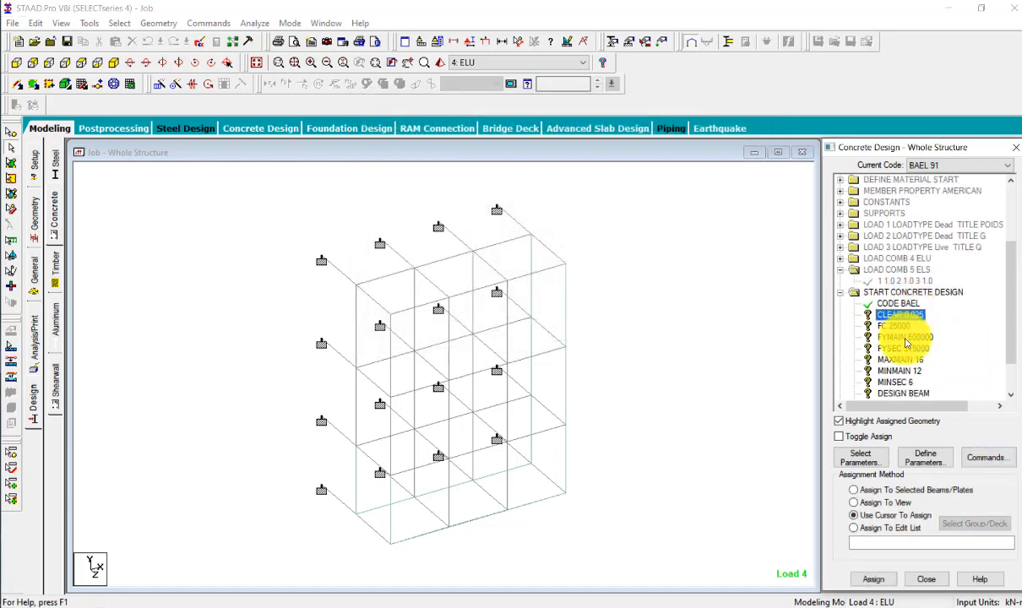
pyautogui.click(875, 503)
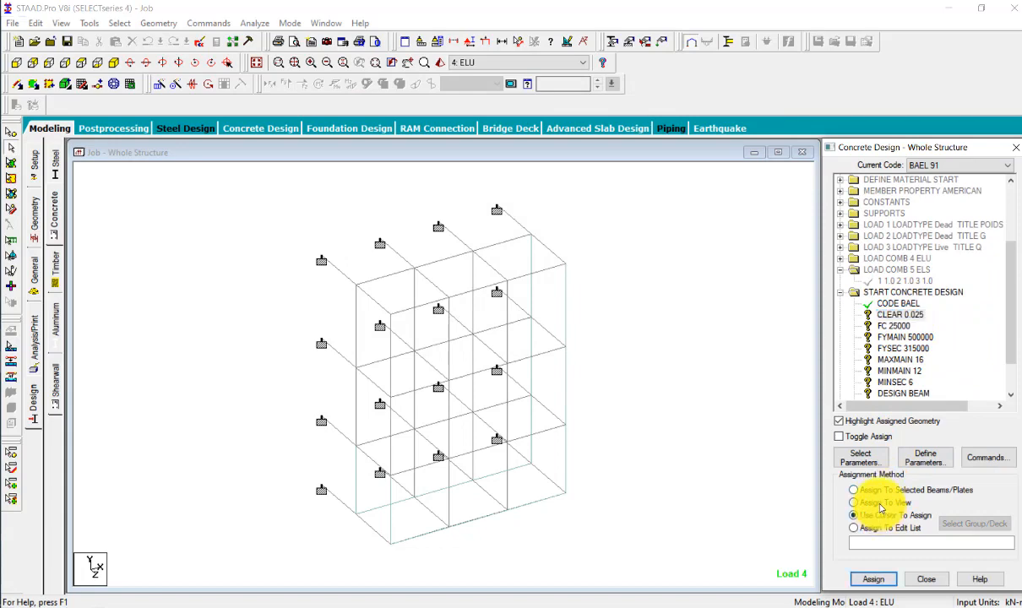
pyautogui.click(899, 314)
pyautogui.click(867, 583)
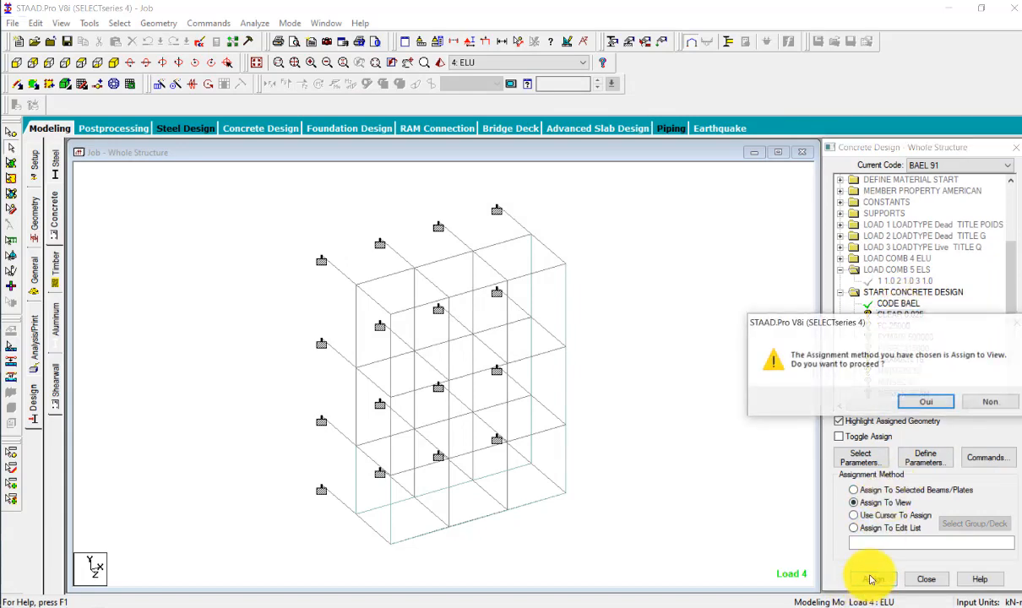
pyautogui.click(909, 402)
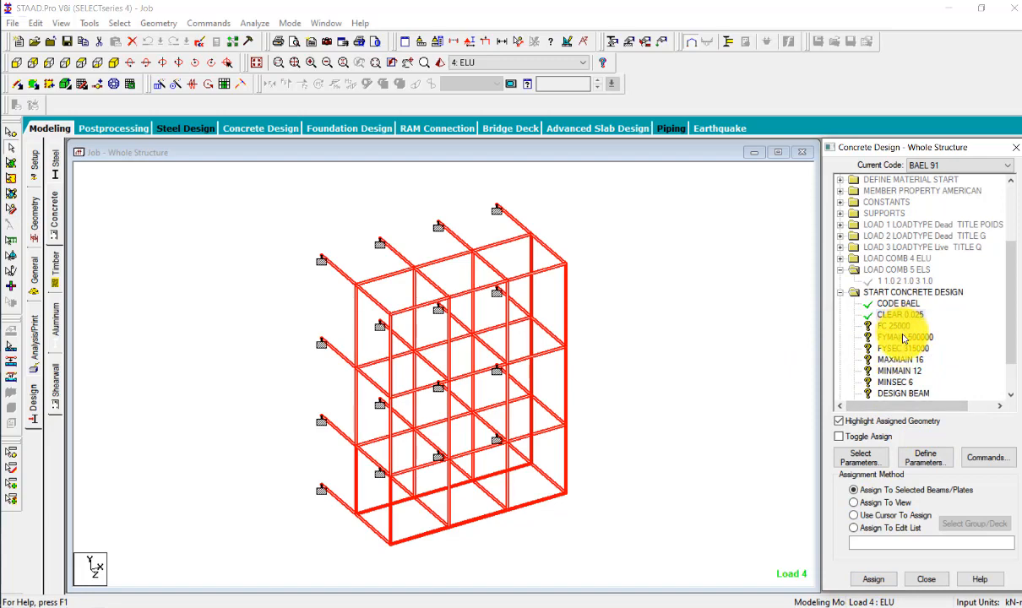
pyautogui.click(894, 326)
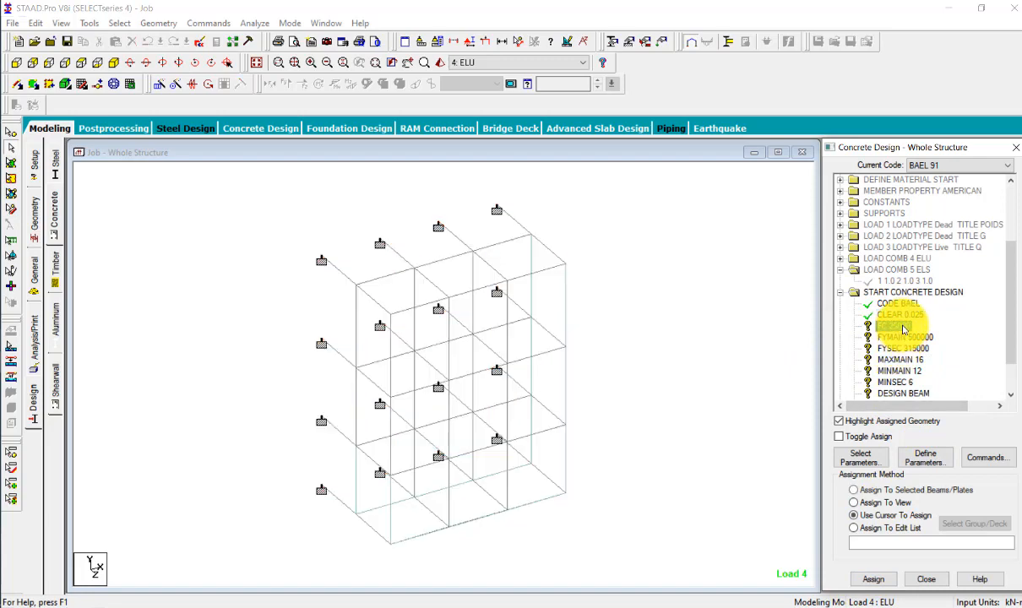
pyautogui.click(855, 503)
pyautogui.click(871, 581)
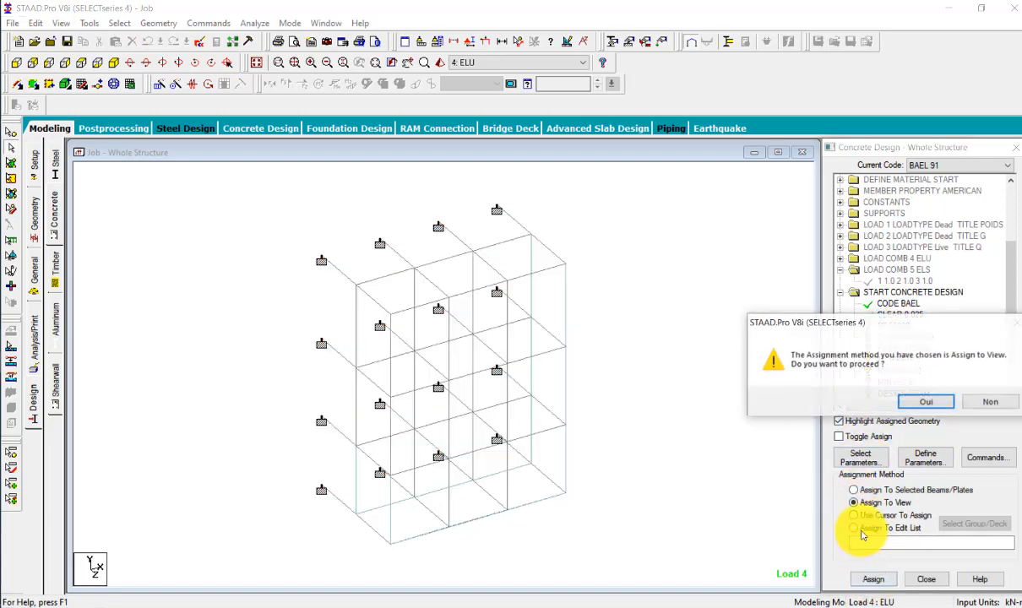
pyautogui.click(929, 402)
# Assign the FYMAIN 500000 and FYSEC 315000 parameters to the whole structure using the Assign To View method
pyautogui.click(896, 337)
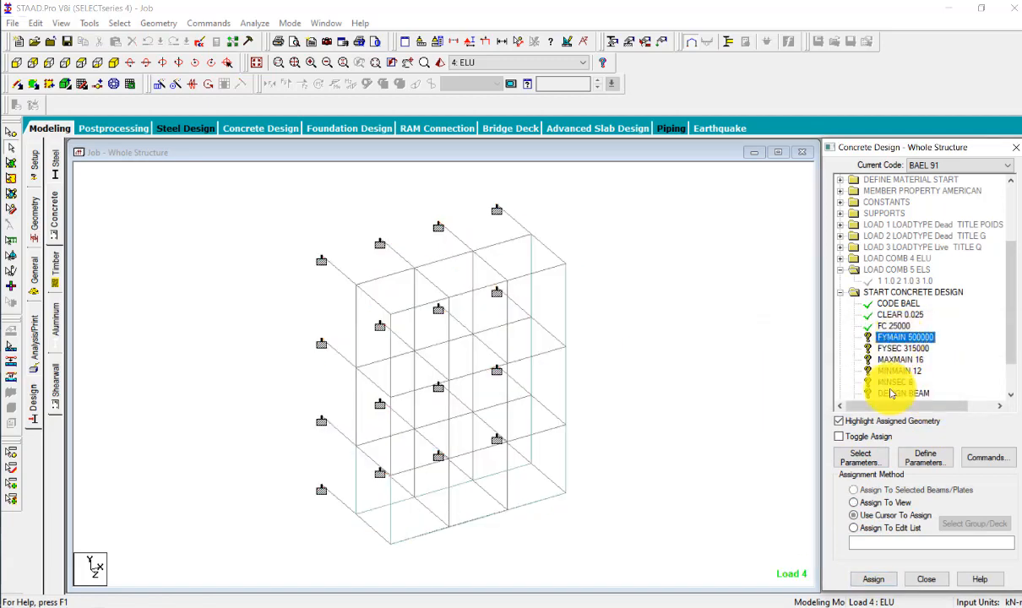
pyautogui.click(854, 503)
pyautogui.click(874, 579)
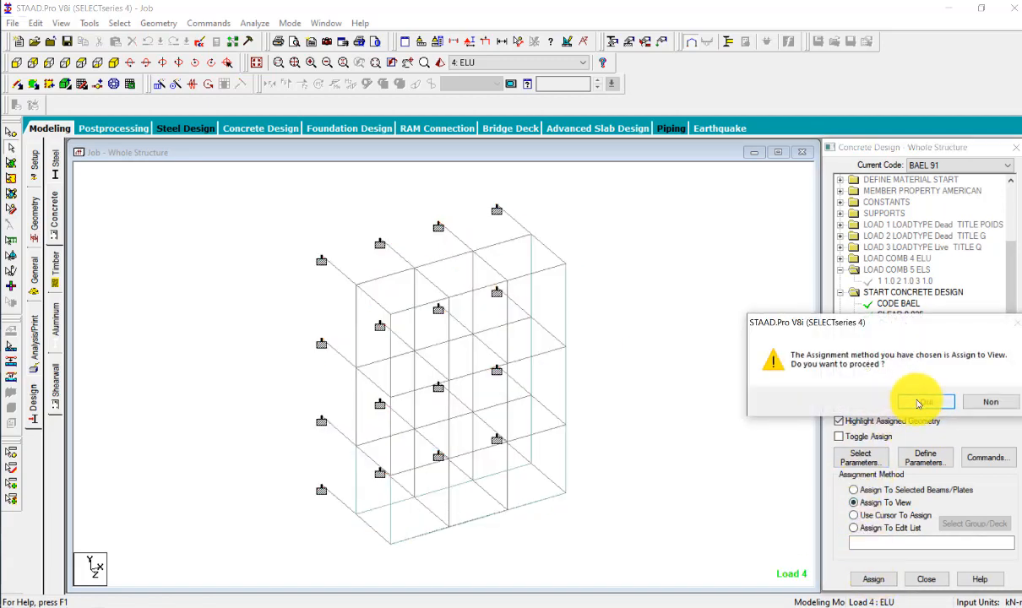
pyautogui.click(874, 386)
pyautogui.click(883, 348)
pyautogui.click(863, 512)
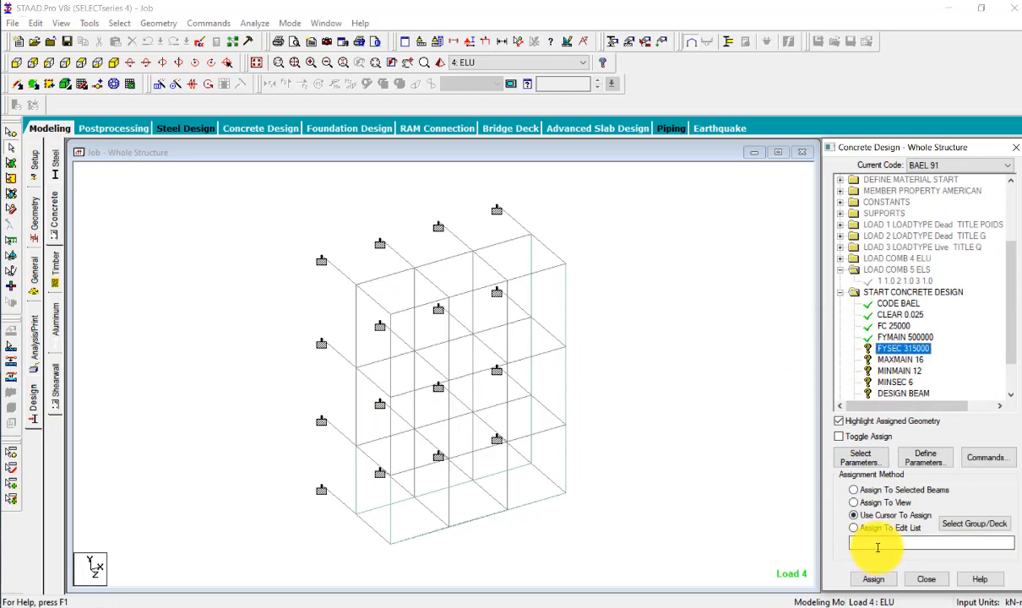
pyautogui.click(867, 505)
pyautogui.click(870, 582)
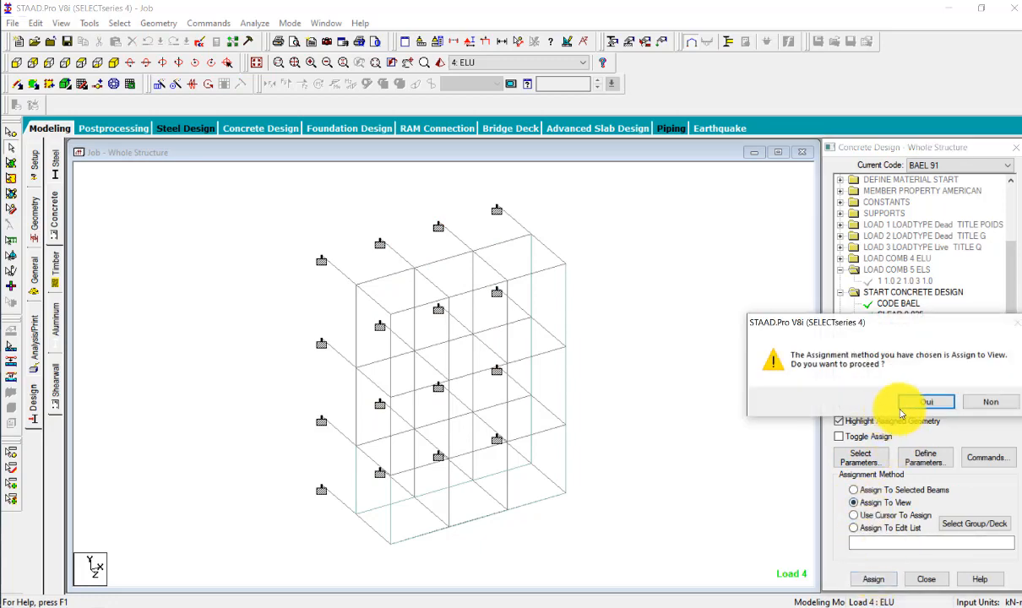
pyautogui.click(876, 385)
# Assign the MAXMAIN 16 and MINMAIN 12 parameters to the whole structure using the Assign To View method
pyautogui.click(888, 360)
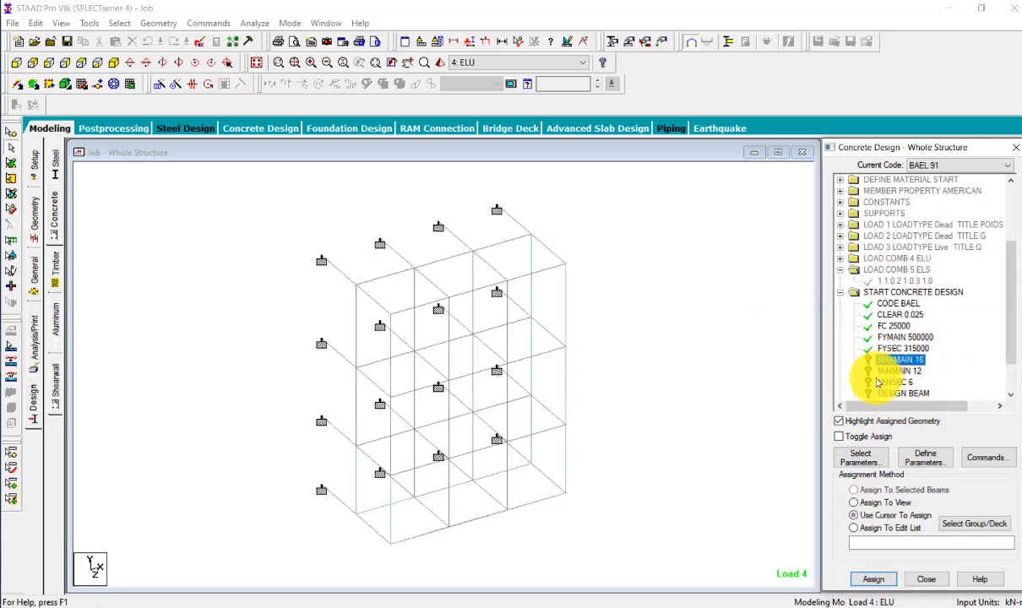
pyautogui.click(855, 502)
pyautogui.click(878, 582)
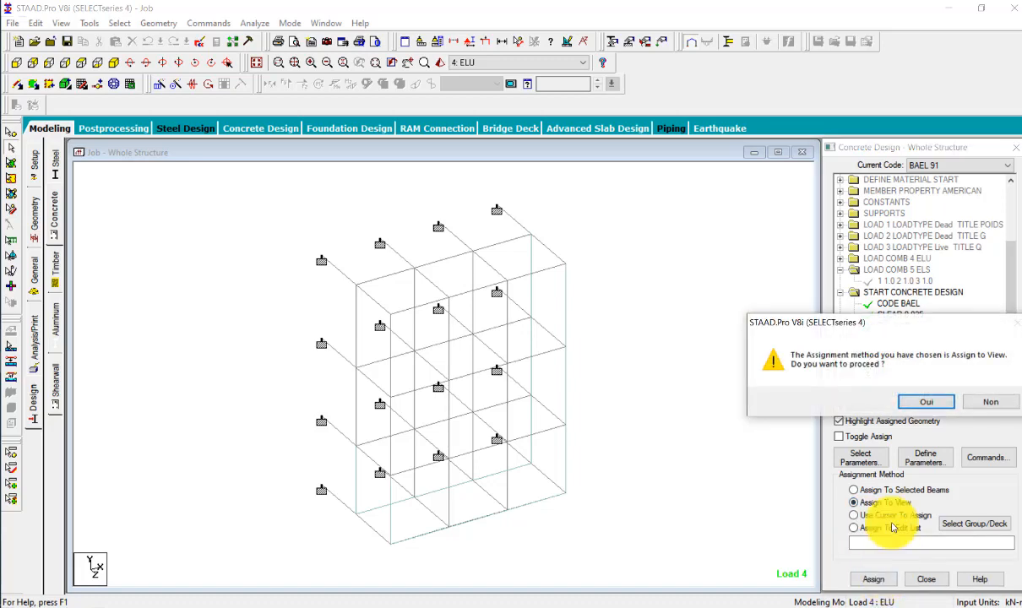
pyautogui.click(887, 401)
pyautogui.click(892, 371)
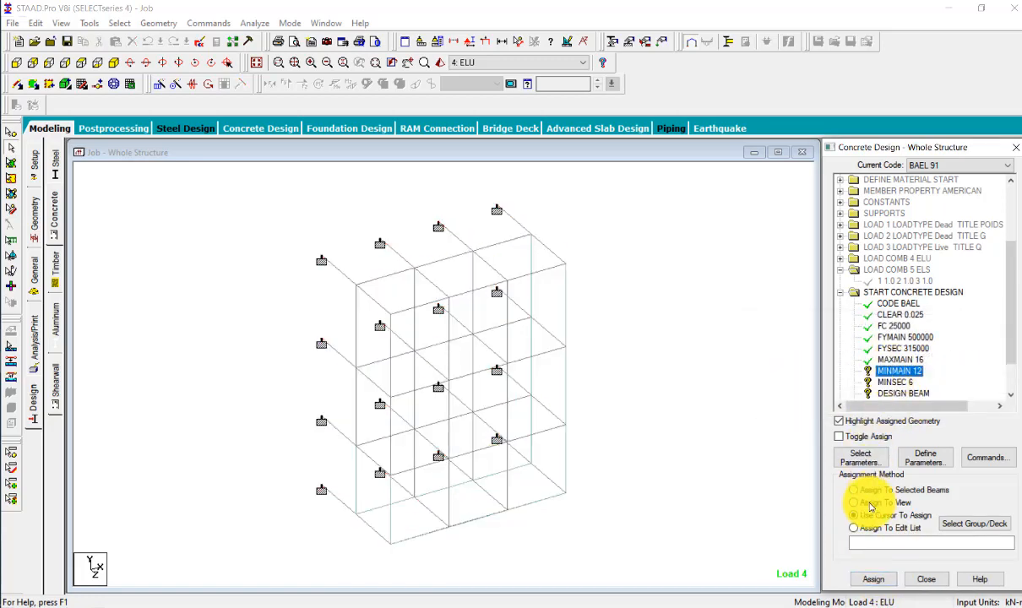
pyautogui.click(854, 503)
pyautogui.click(879, 582)
pyautogui.click(887, 402)
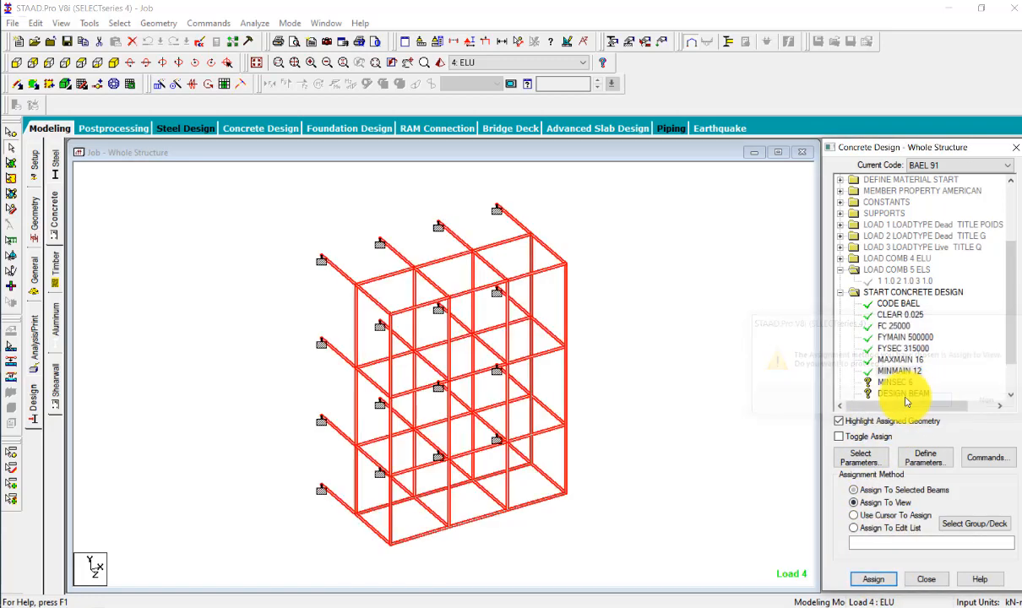
# Assign the MINSEC 6 parameter to the whole structure using the Assign To View method
pyautogui.click(894, 382)
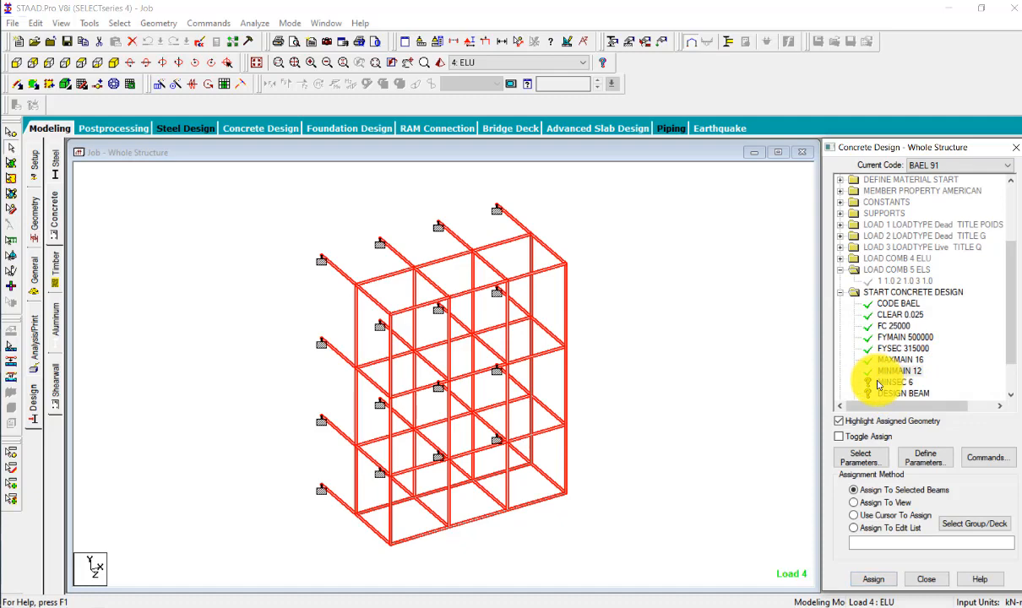
pyautogui.click(854, 503)
pyautogui.click(873, 580)
pyautogui.click(926, 402)
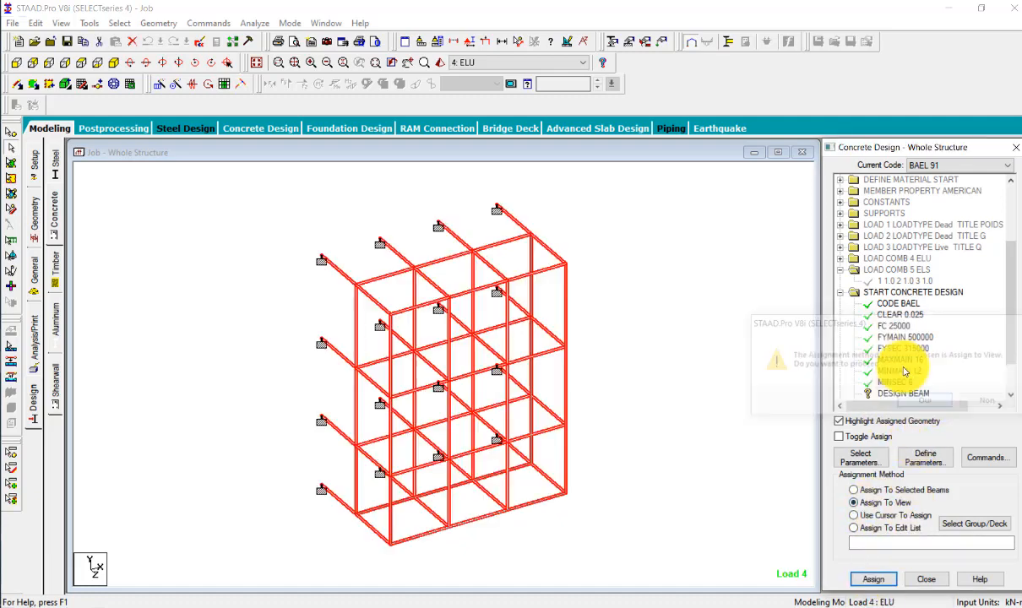
# Assign the DESIGN BEAM command to all members using the Assign To View method
pyautogui.click(912, 349)
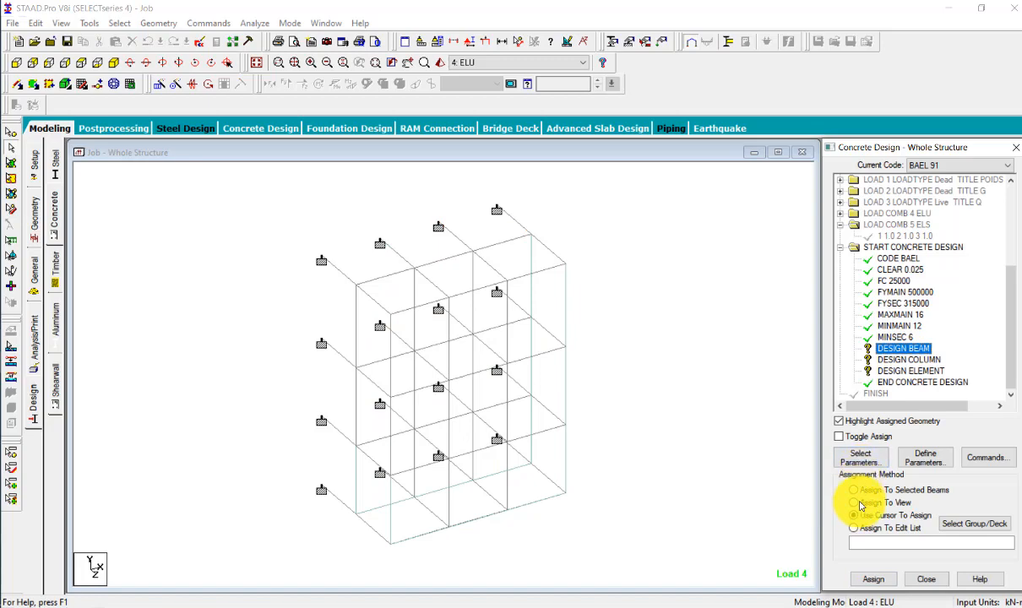
pyautogui.click(854, 503)
pyautogui.click(873, 578)
pyautogui.click(878, 402)
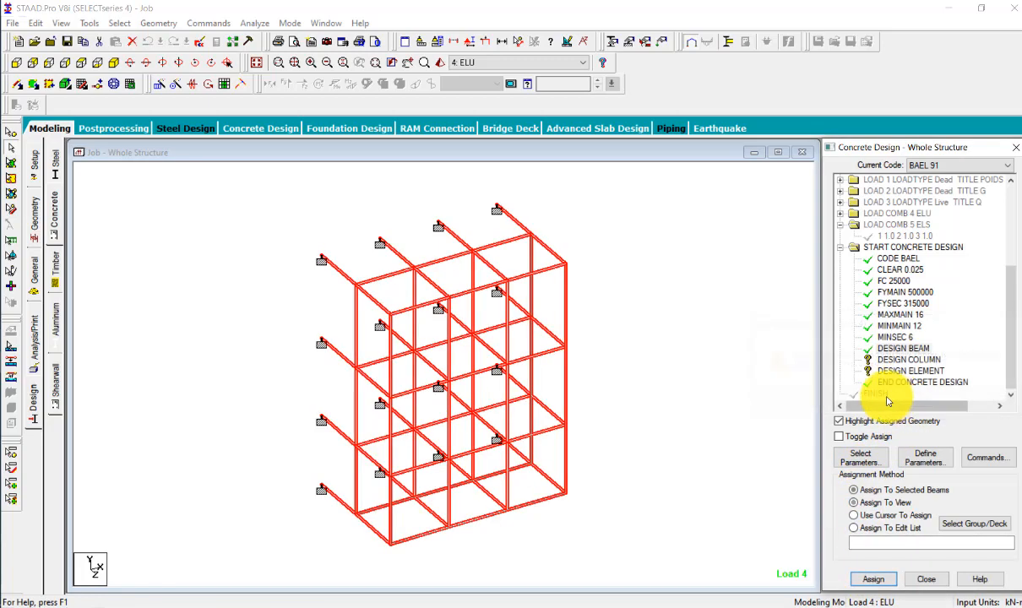
# Assign the DESIGN COLUMN command to all members and DESIGN ELEMENT to all plates using the Assign To View method
pyautogui.click(882, 361)
pyautogui.click(854, 503)
pyautogui.click(871, 579)
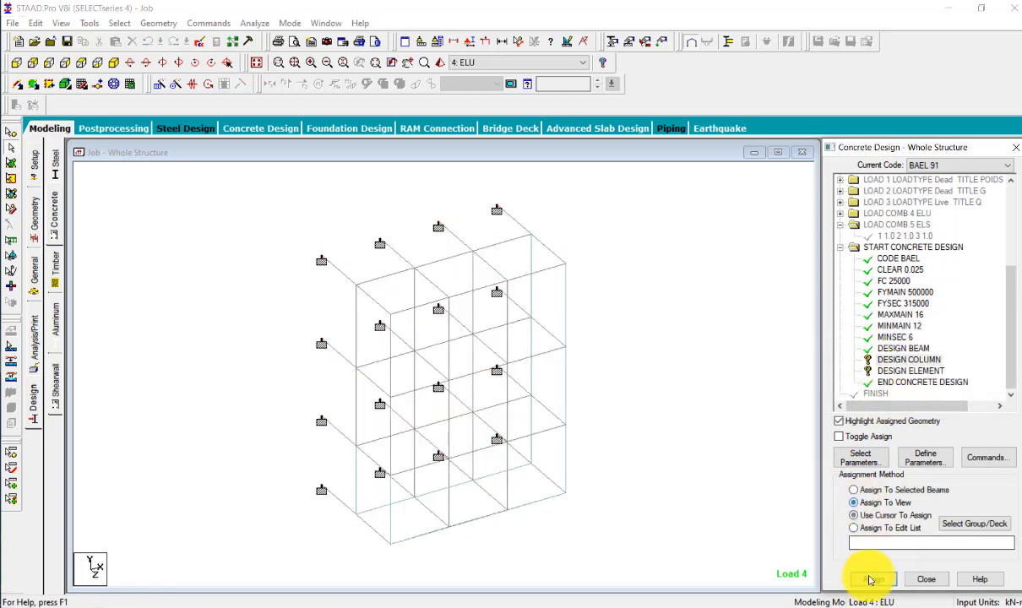
pyautogui.click(883, 402)
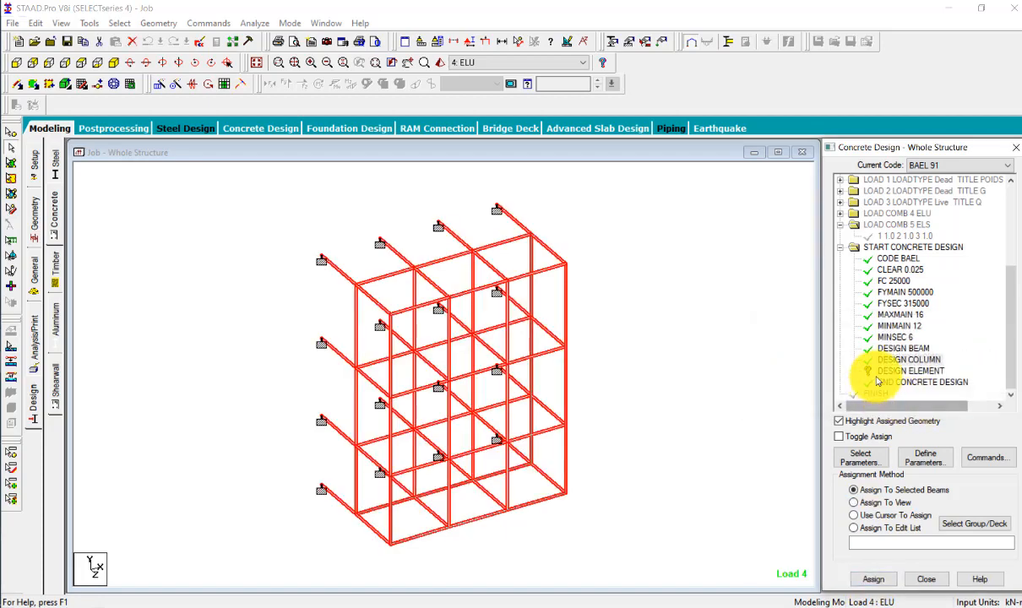
pyautogui.click(875, 372)
pyautogui.click(854, 503)
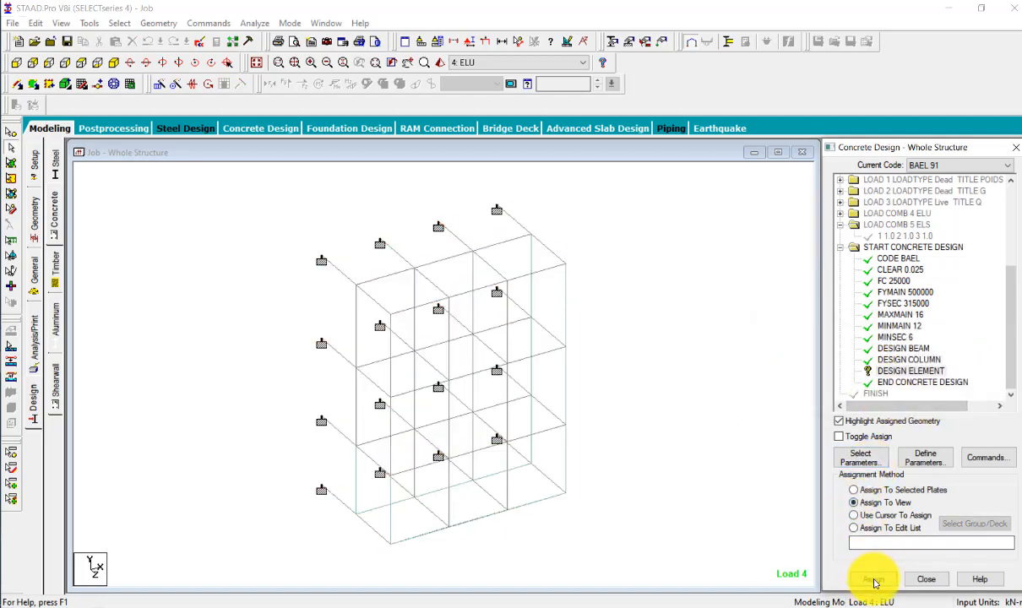
pyautogui.click(874, 580)
pyautogui.click(913, 403)
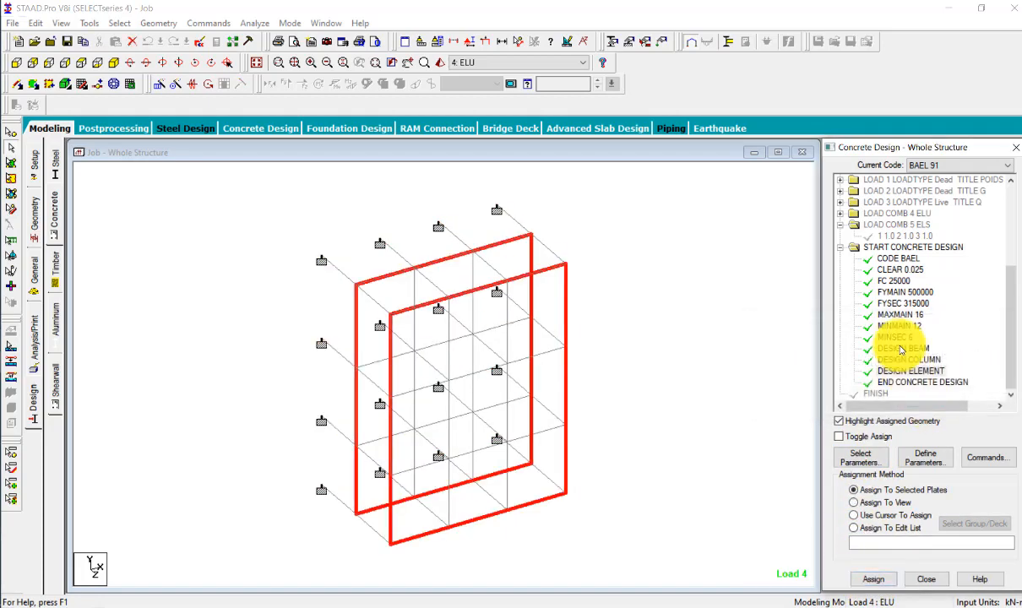
# Select the DESIGN BEAM command and choose the _PP member group as its assignment edit list
pyautogui.click(902, 348)
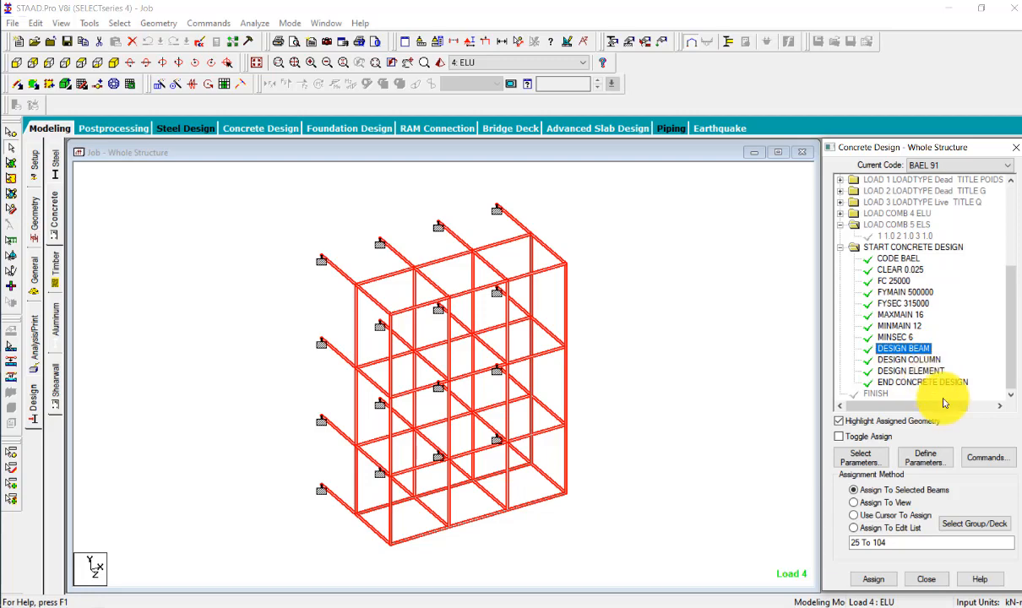
pyautogui.click(988, 524)
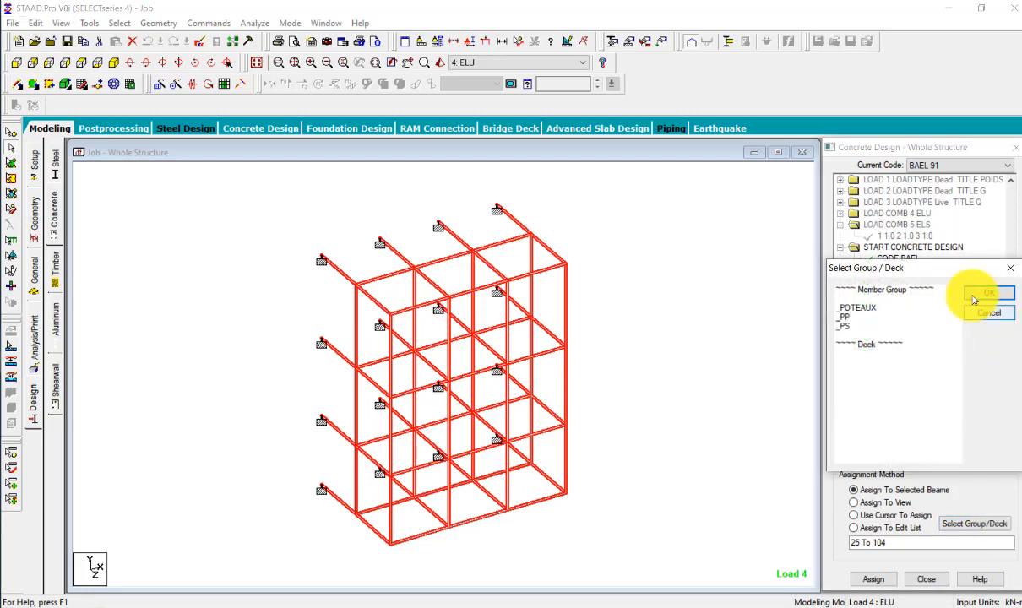
pyautogui.moveTo(944, 271); pyautogui.dragTo(666, 64)
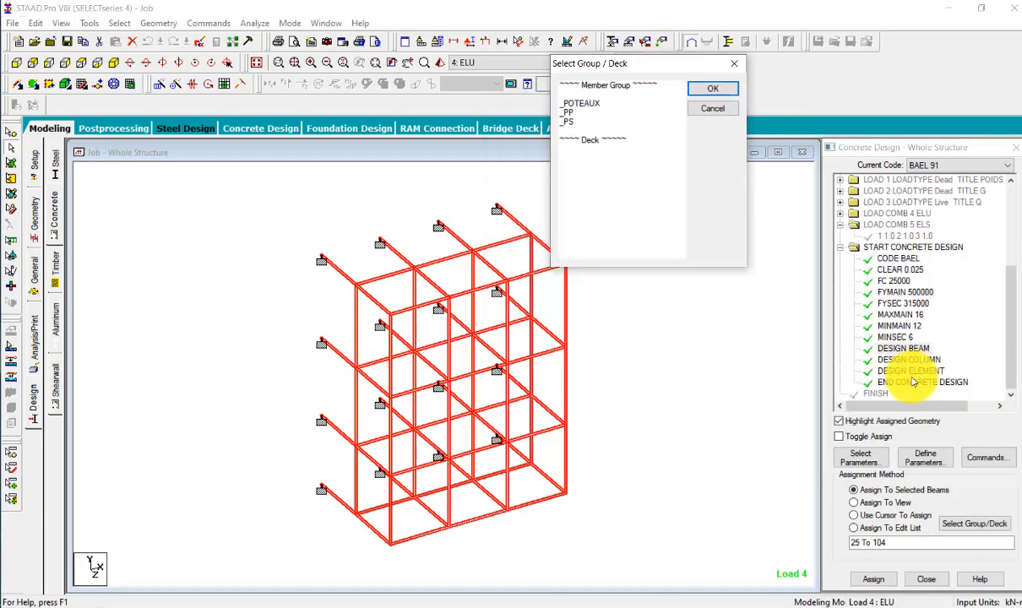
pyautogui.click(915, 350)
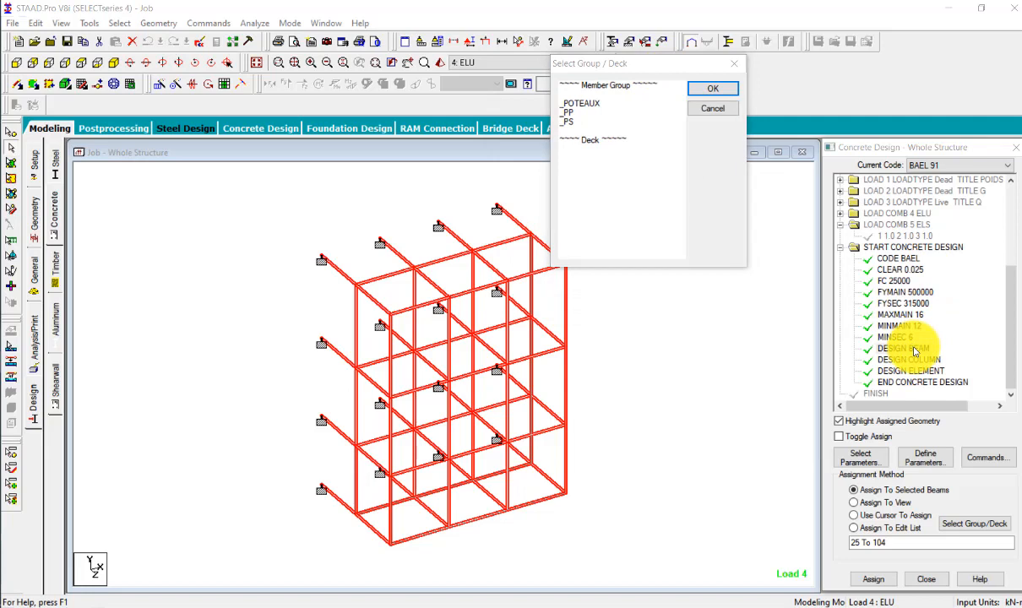
pyautogui.click(589, 103)
pyautogui.click(571, 114)
pyautogui.click(572, 124)
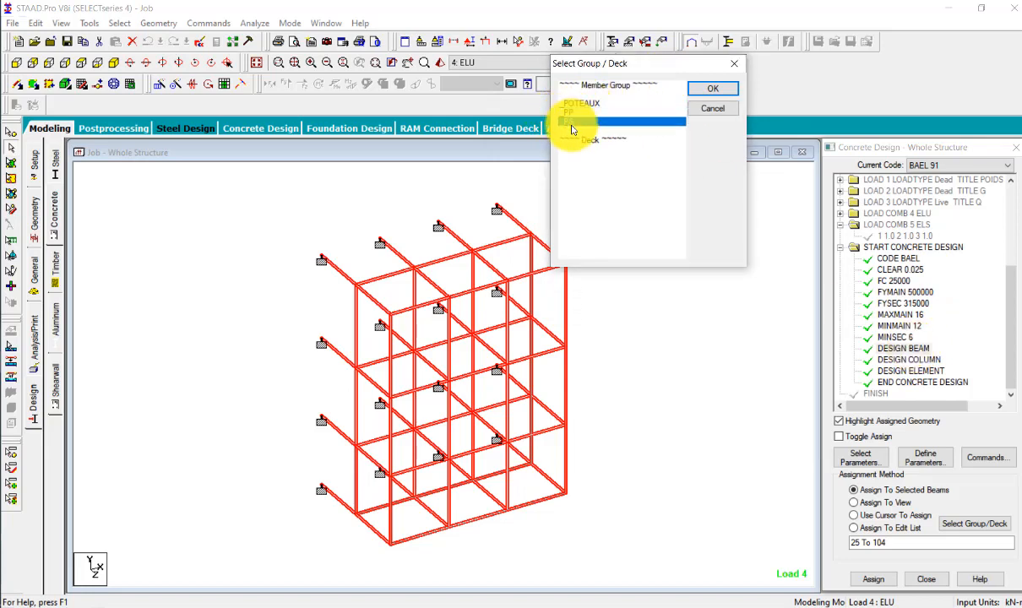
pyautogui.click(585, 103)
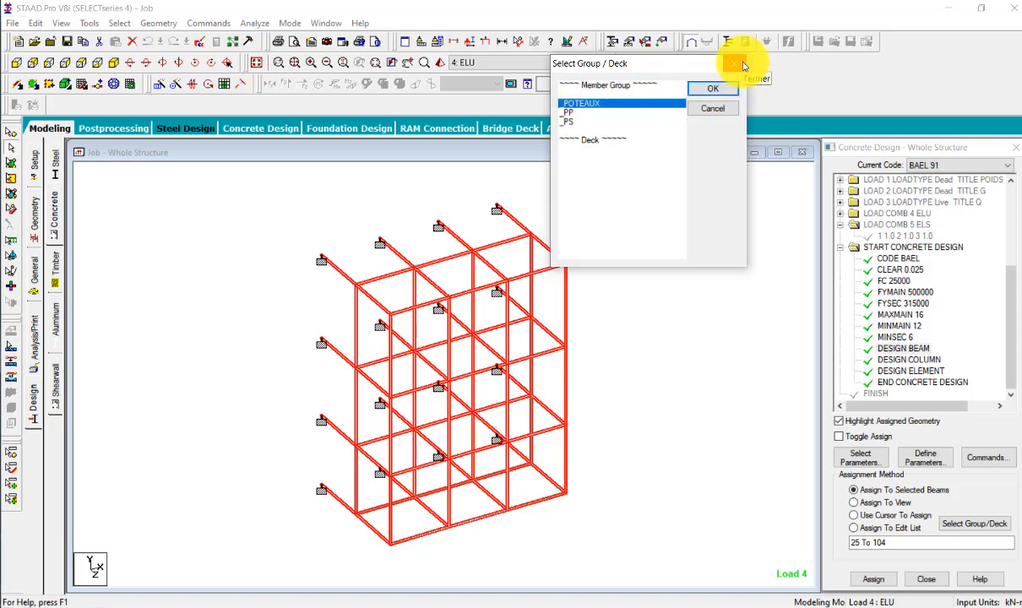
pyautogui.click(589, 123)
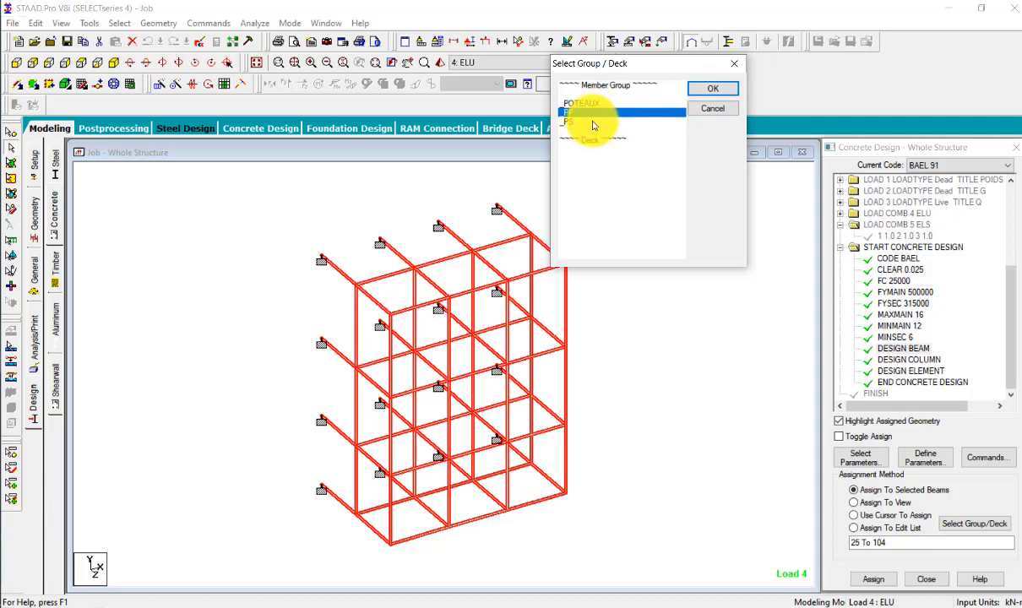
pyautogui.click(589, 112)
pyautogui.click(712, 88)
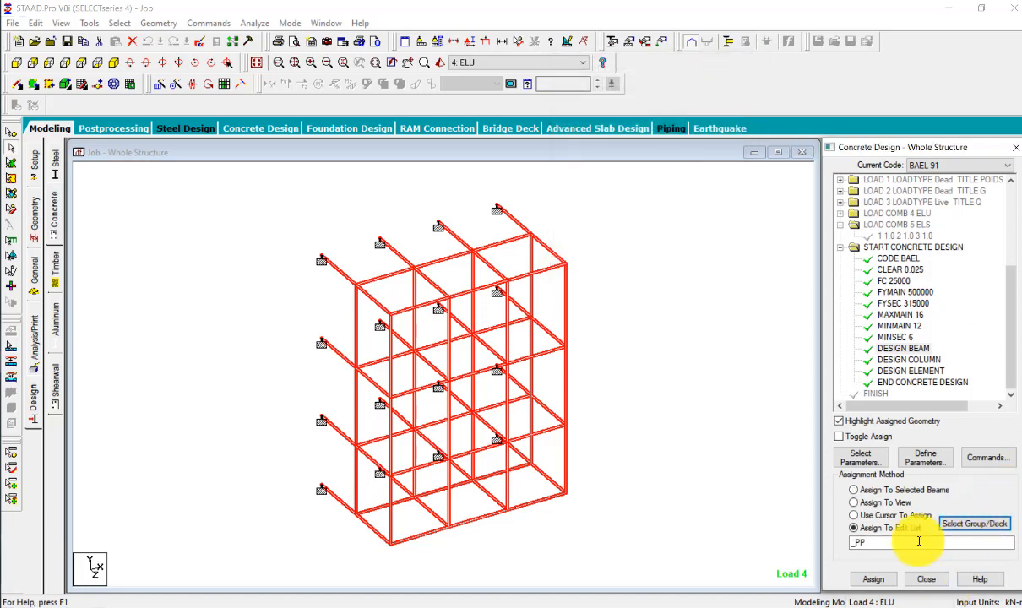
# Choose the _PS member group as the edit list and assign the DESIGN BEAM command to it
pyautogui.click(976, 525)
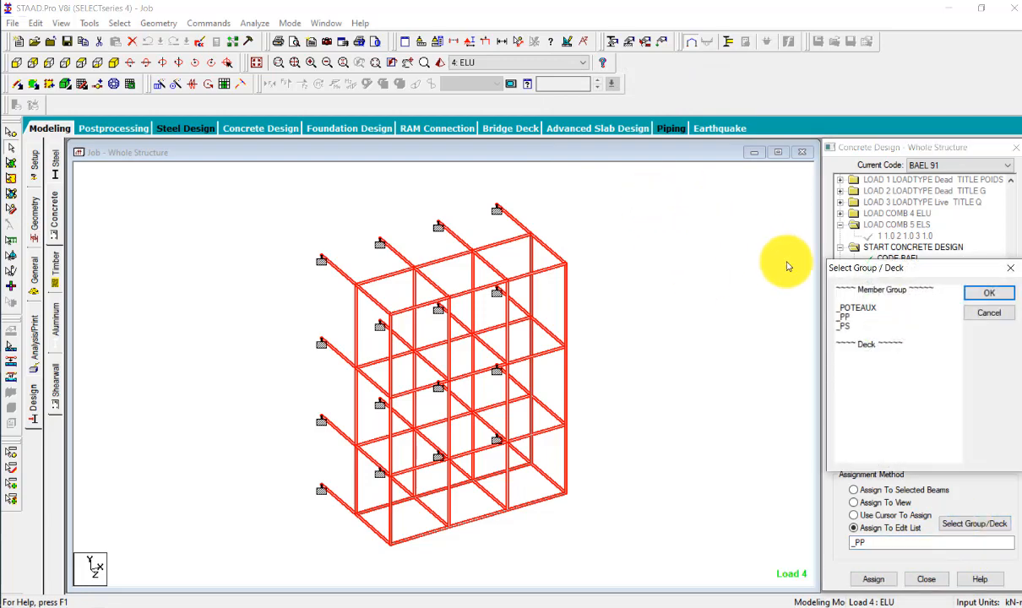
pyautogui.click(845, 325)
pyautogui.click(988, 295)
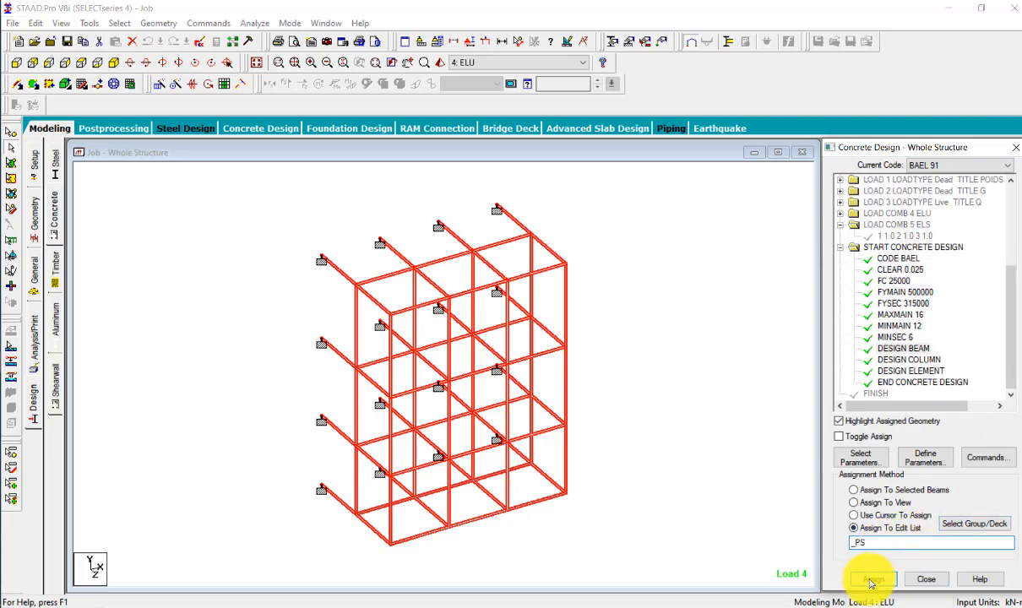
pyautogui.click(873, 580)
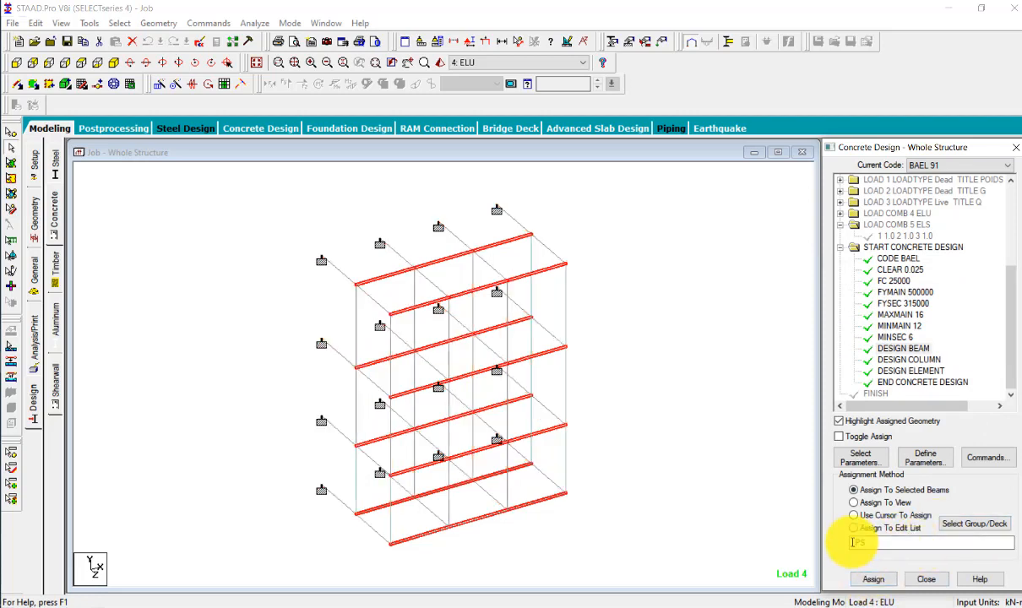
# Choose the _PP member group as the edit list and assign the DESIGN BEAM command to it
pyautogui.click(878, 525)
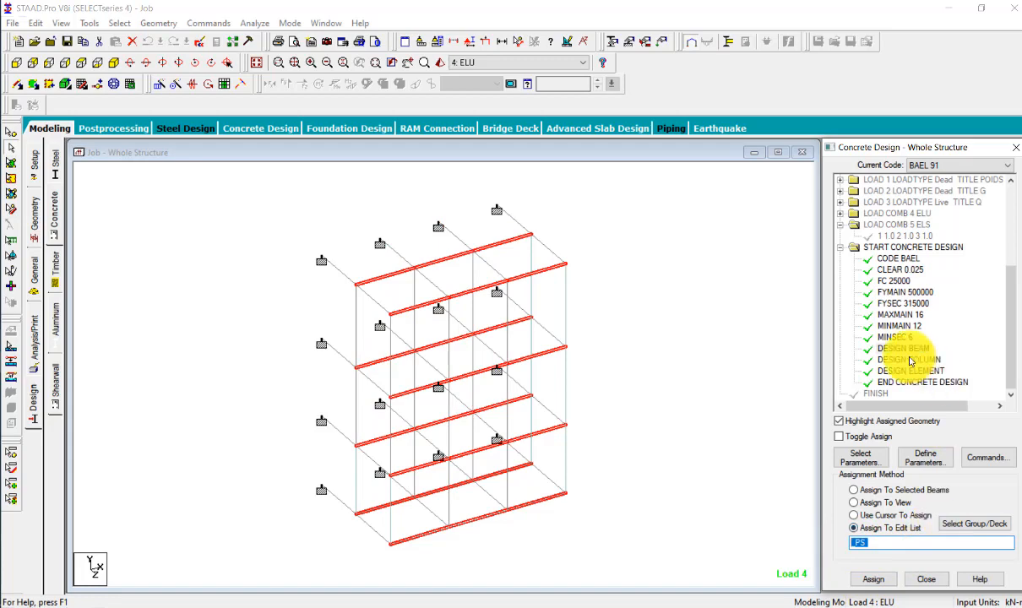
pyautogui.click(976, 525)
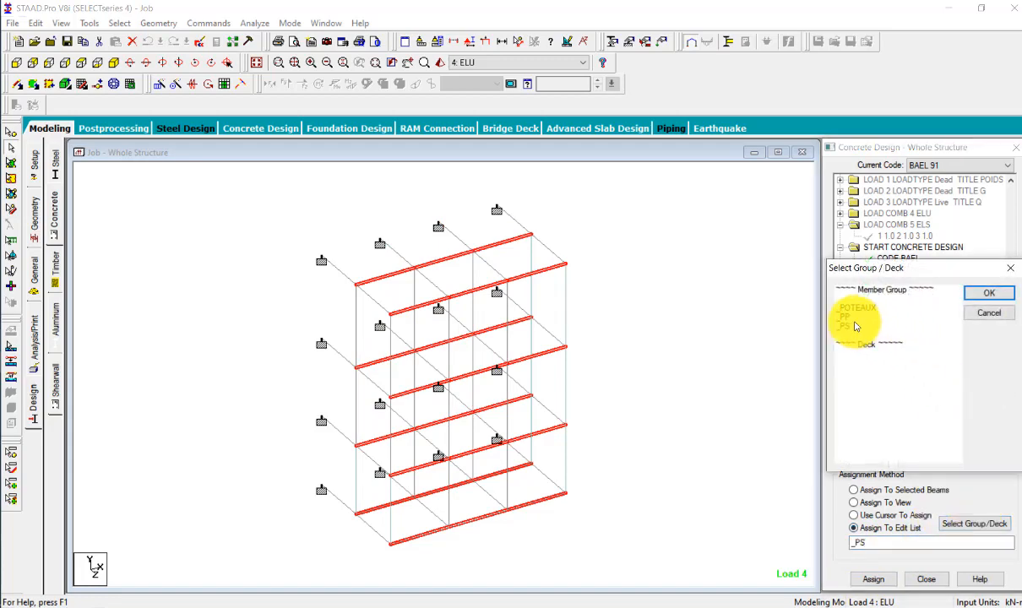
pyautogui.click(978, 296)
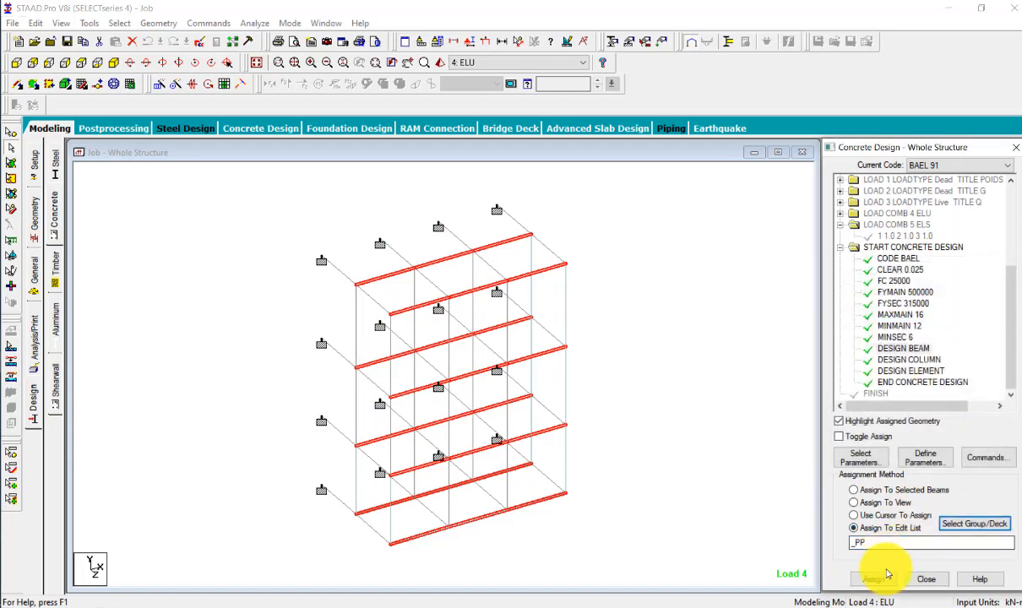
pyautogui.click(883, 583)
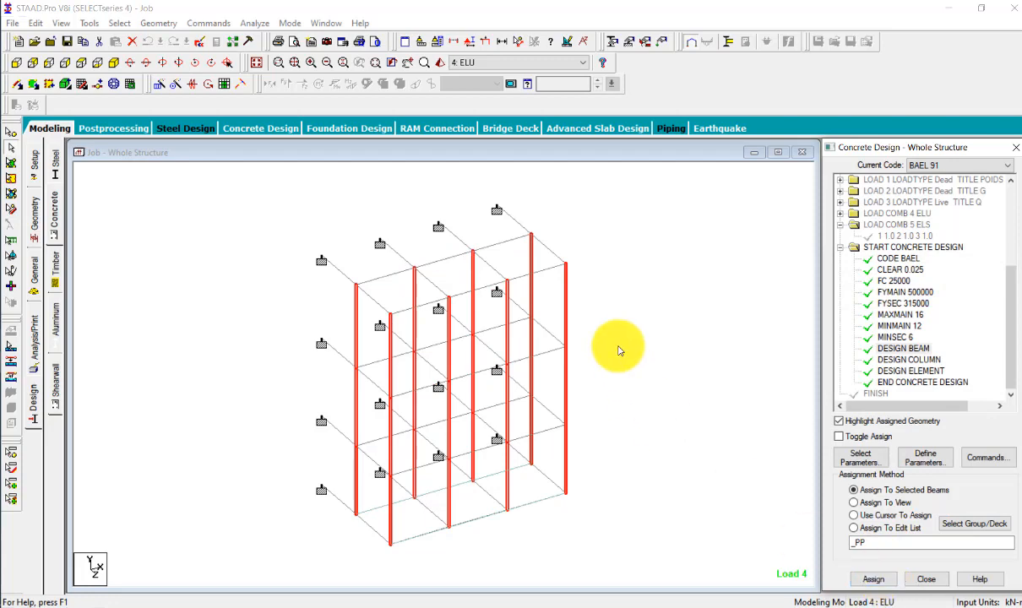
pyautogui.click(921, 349)
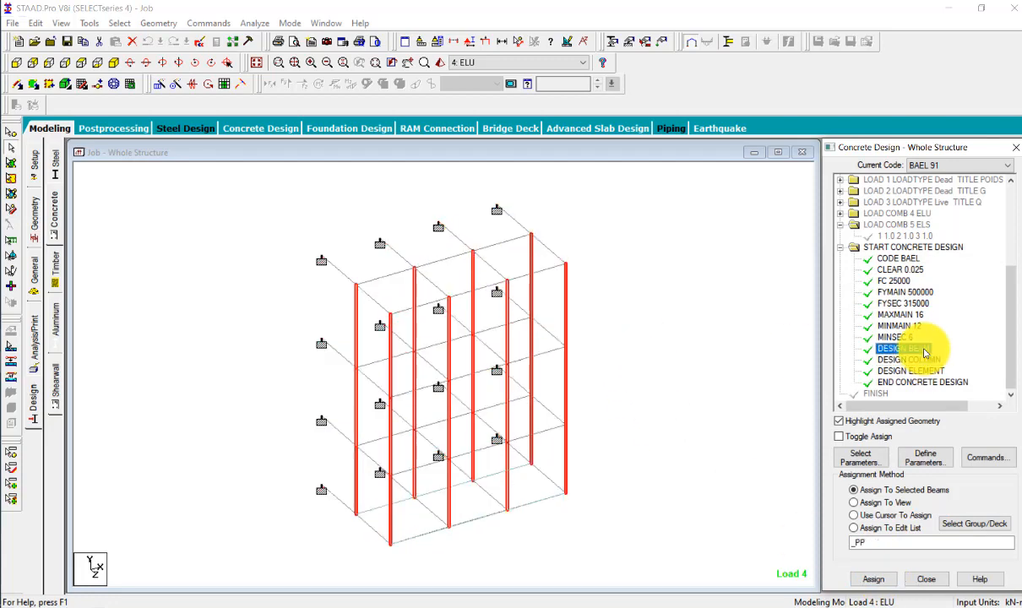
# Accept the auto save and save the modified structure to its existing file
pyautogui.click(116, 23)
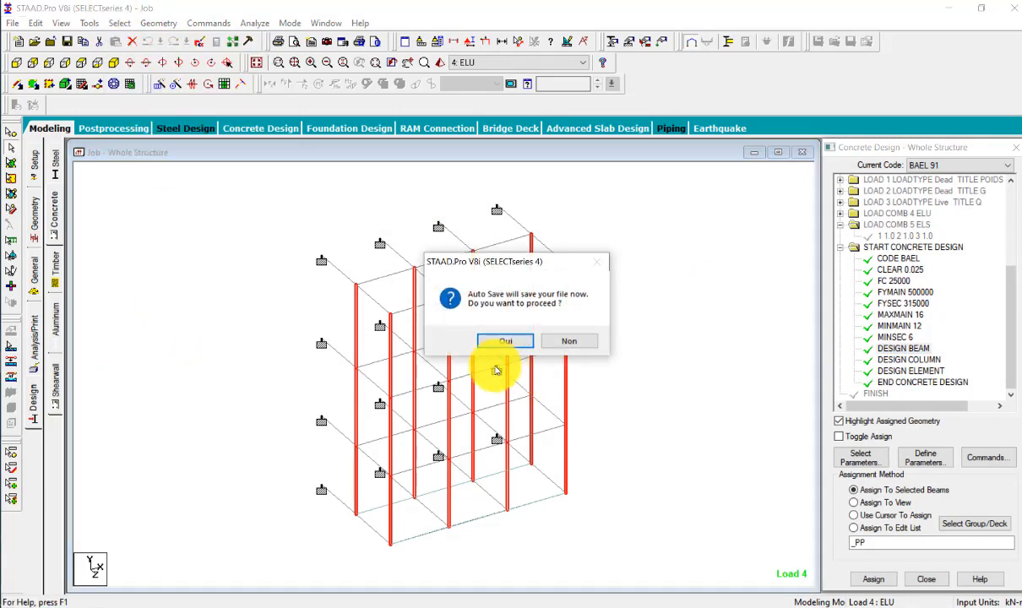
pyautogui.click(505, 340)
pyautogui.click(414, 328)
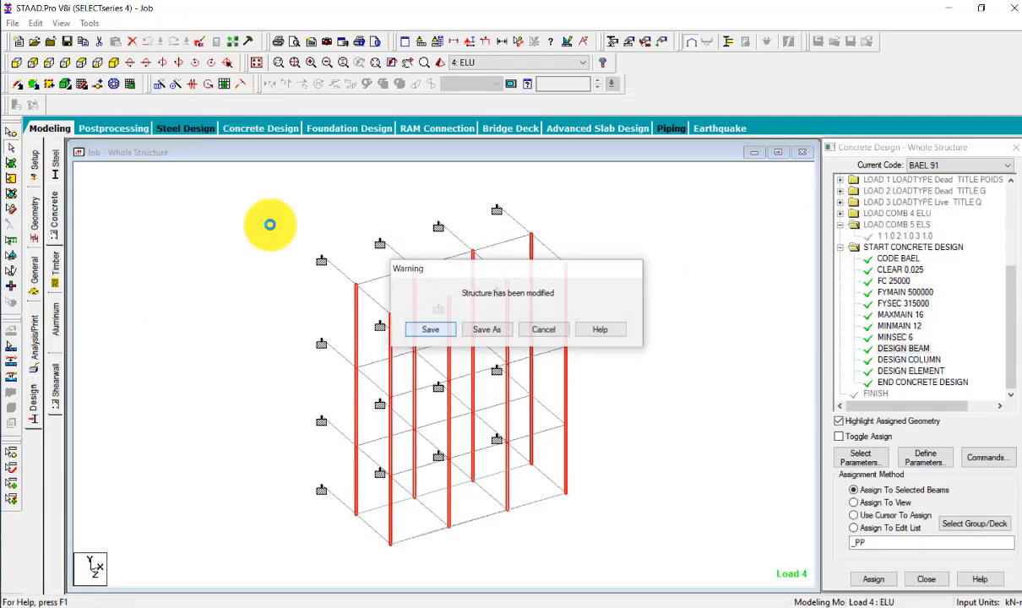
# Select the _PP and _PS groups by group name and assign DESIGN BEAM to the selected beams
pyautogui.click(119, 23)
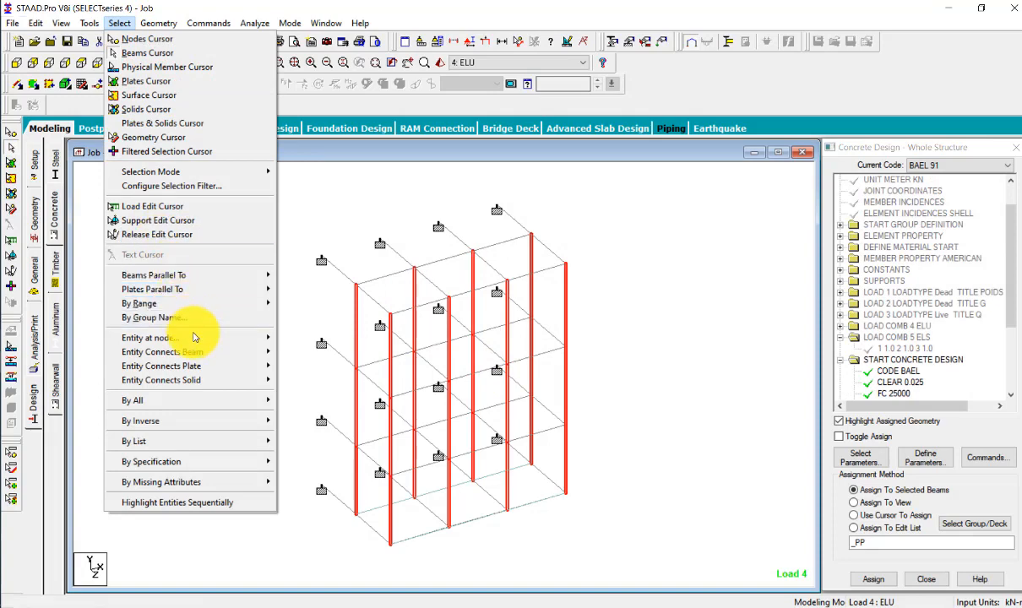
pyautogui.moveTo(250, 304)
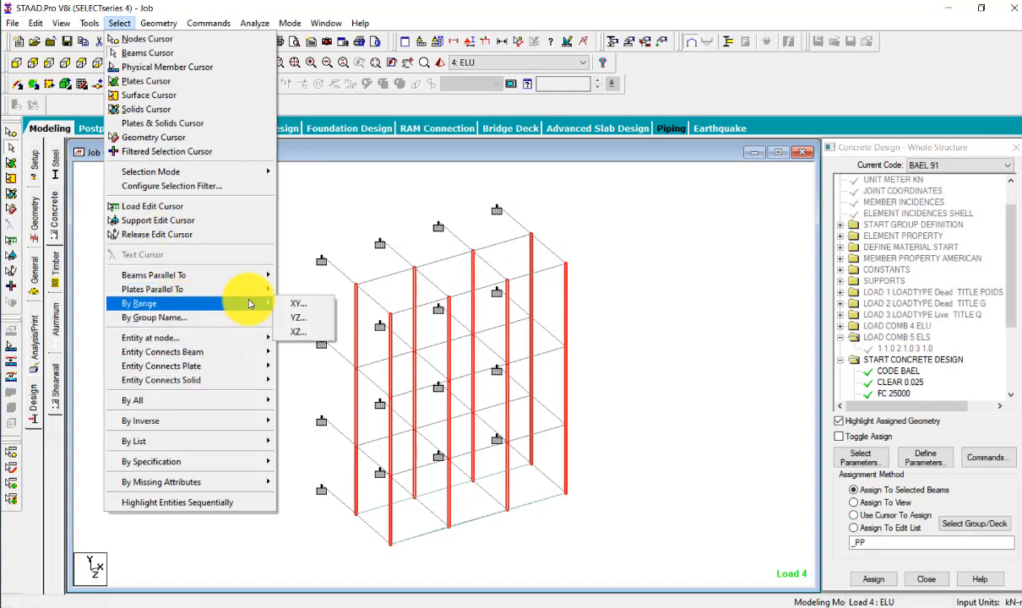
pyautogui.click(240, 318)
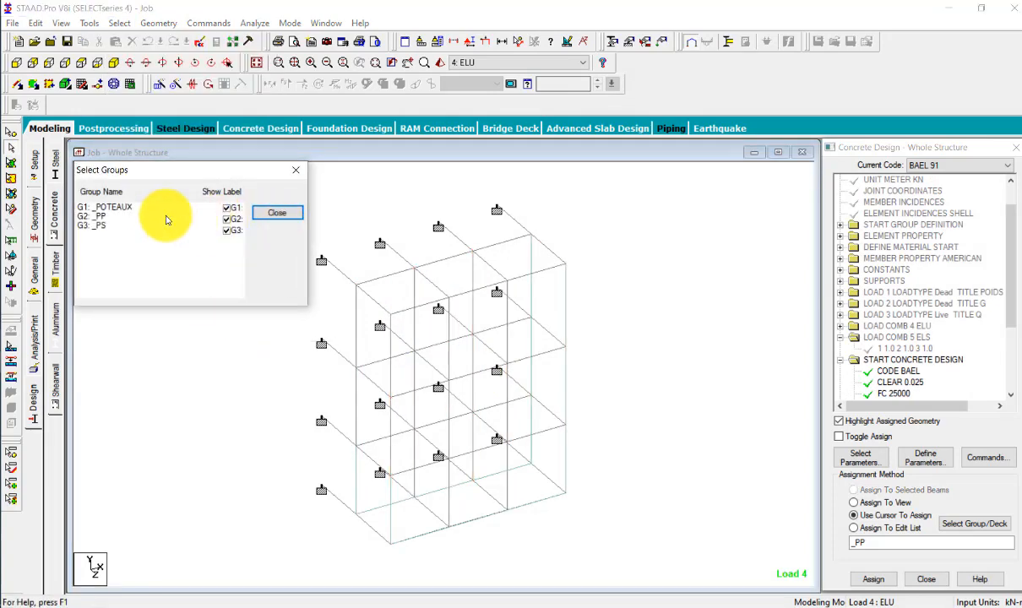
pyautogui.click(111, 217)
pyautogui.keyDown('ctrl'); pyautogui.click(106, 225); pyautogui.keyUp('ctrl')
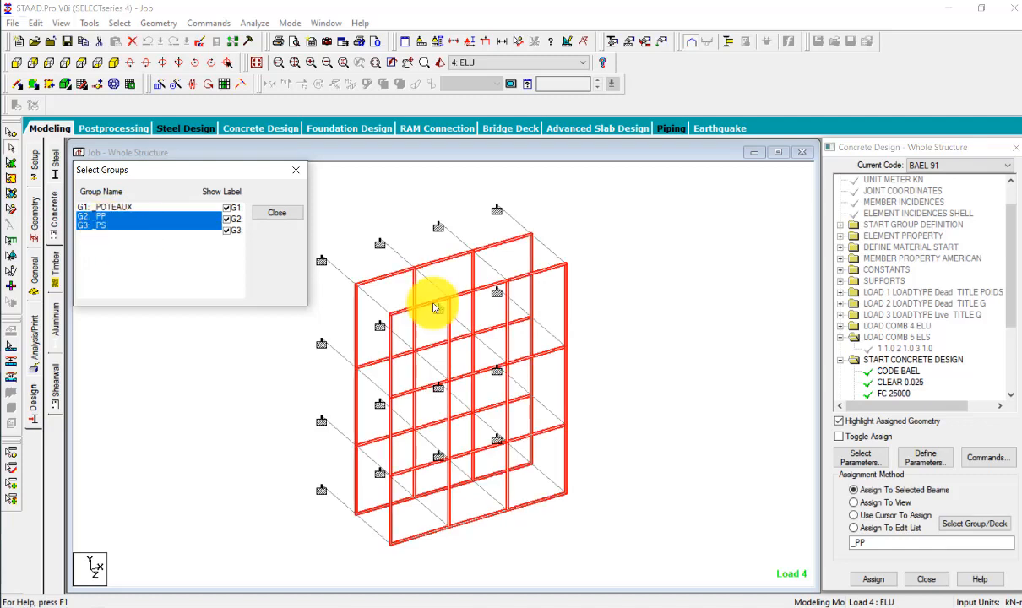
pyautogui.scroll(-3, 904, 378)
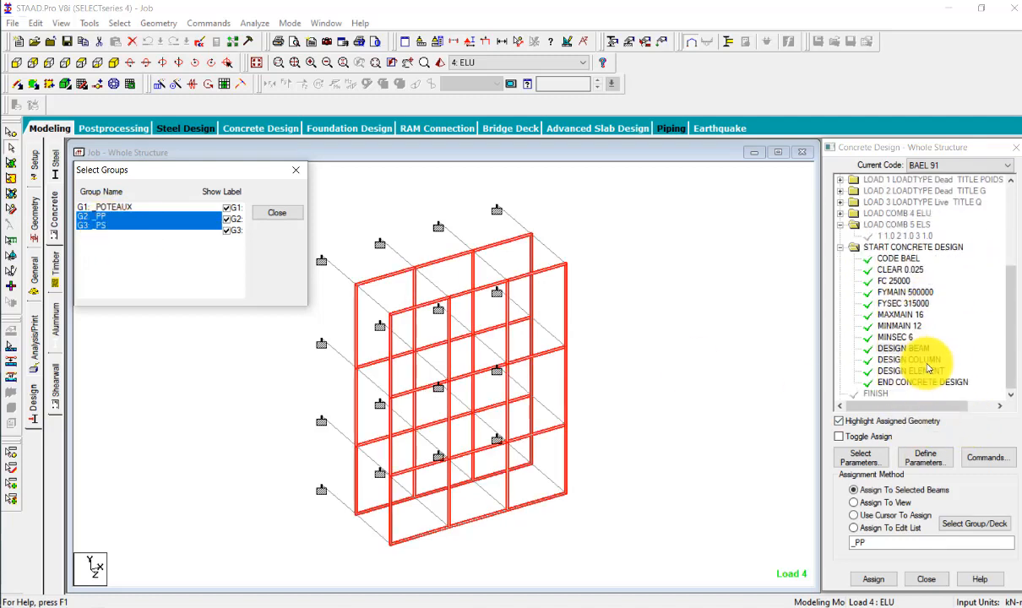
pyautogui.click(875, 583)
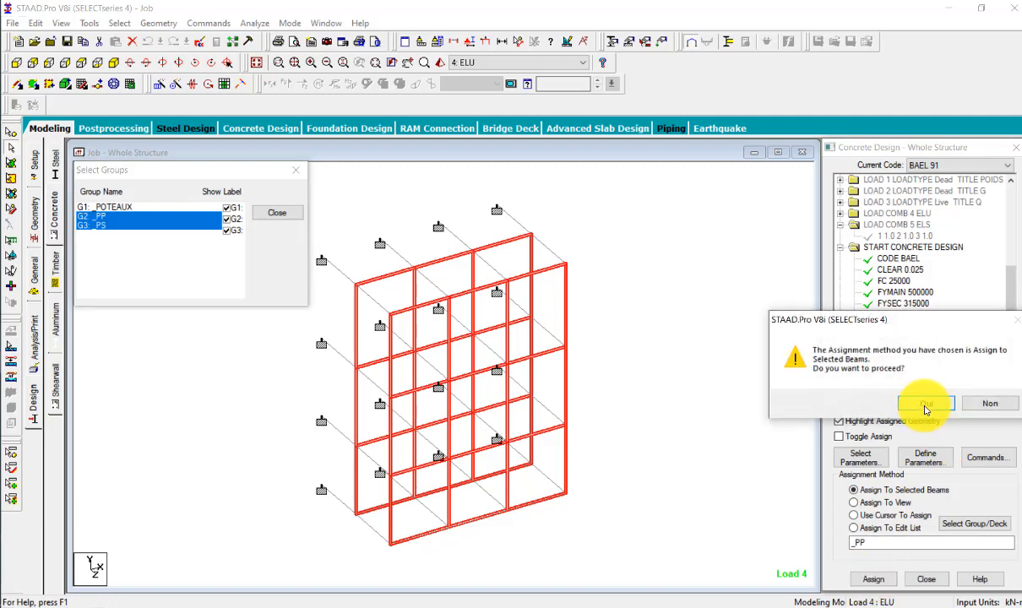
pyautogui.click(875, 399)
pyautogui.click(917, 350)
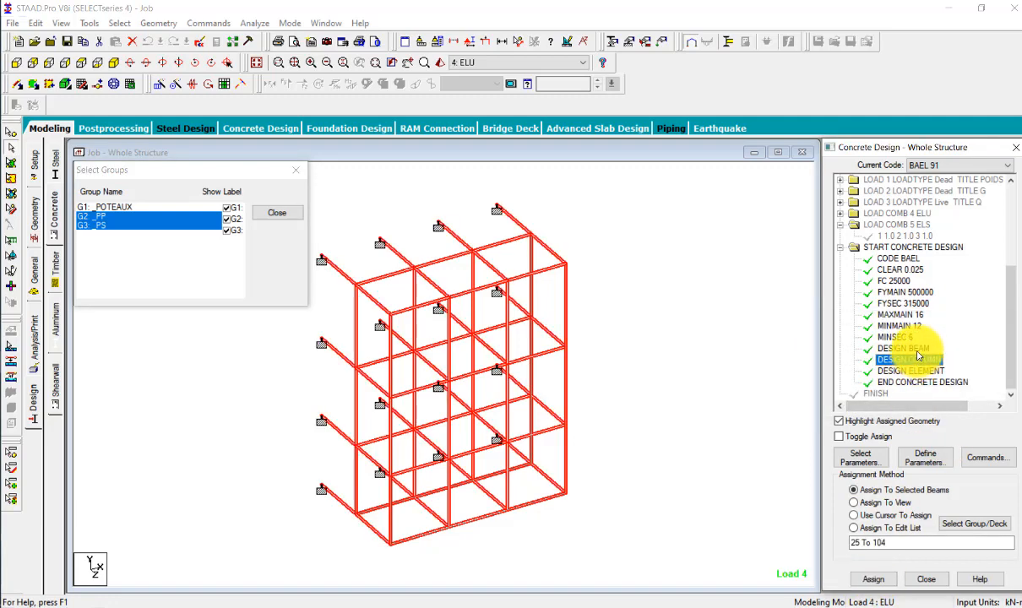
# Try to assign DESIGN COLUMN to only the _POTEAUX group using the Assign To Selected Beams method
pyautogui.click(919, 360)
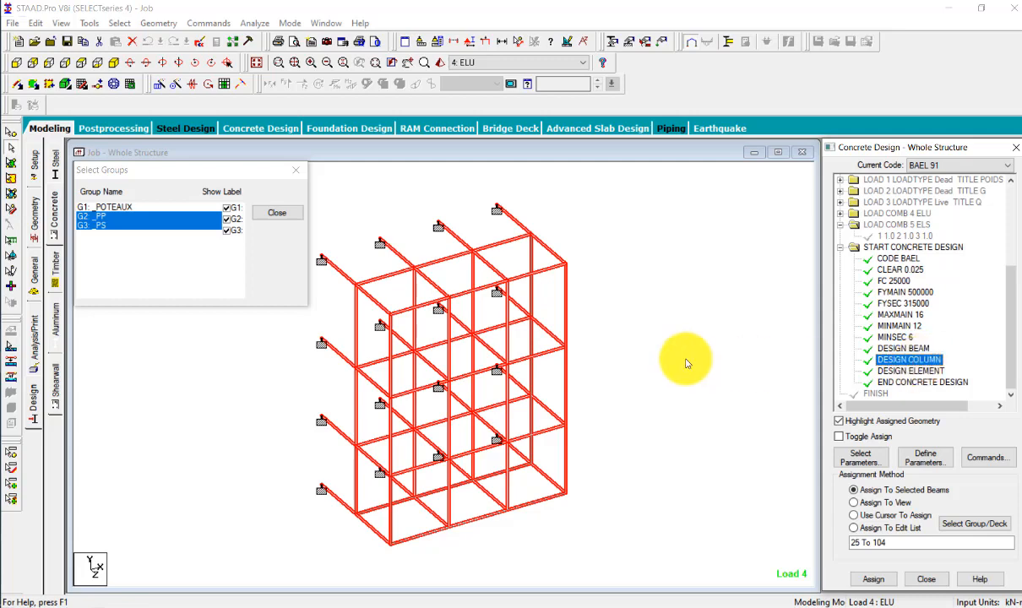
pyautogui.keyDown('ctrl'); pyautogui.click(123, 208); pyautogui.keyUp('ctrl')
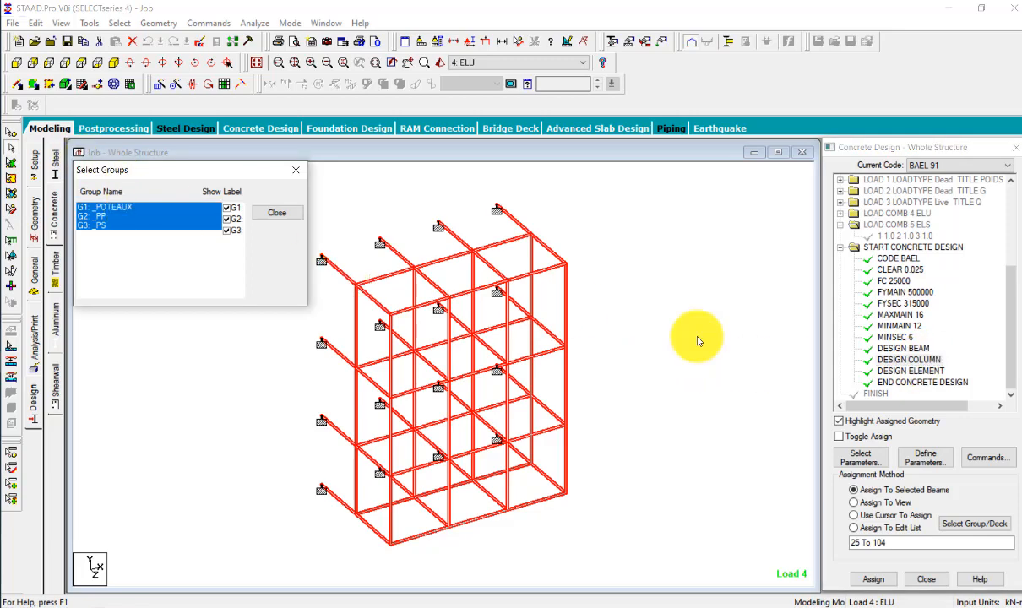
pyautogui.click(905, 362)
pyautogui.click(108, 208)
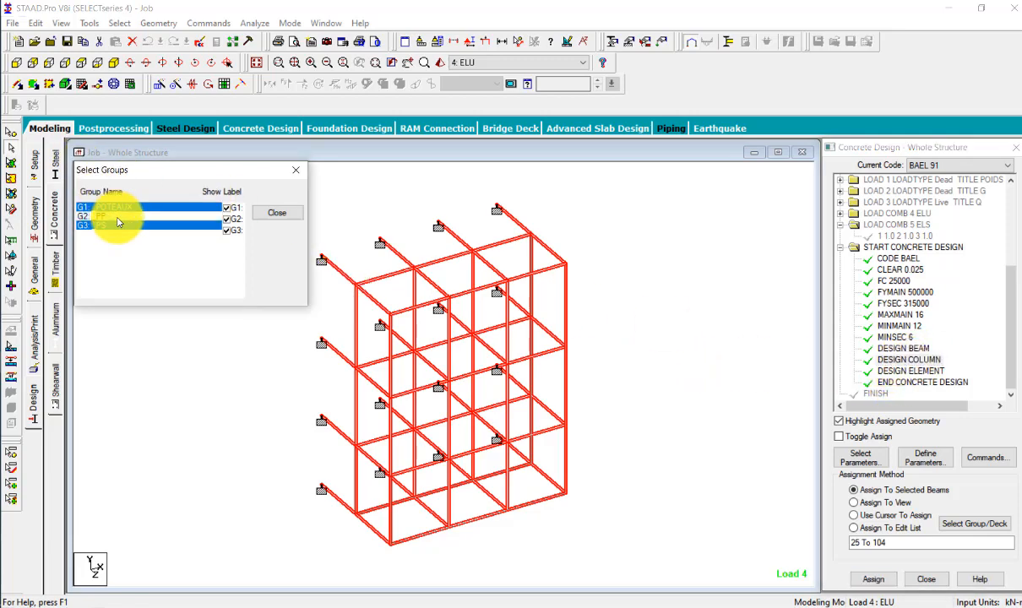
pyautogui.click(882, 582)
pyautogui.click(853, 407)
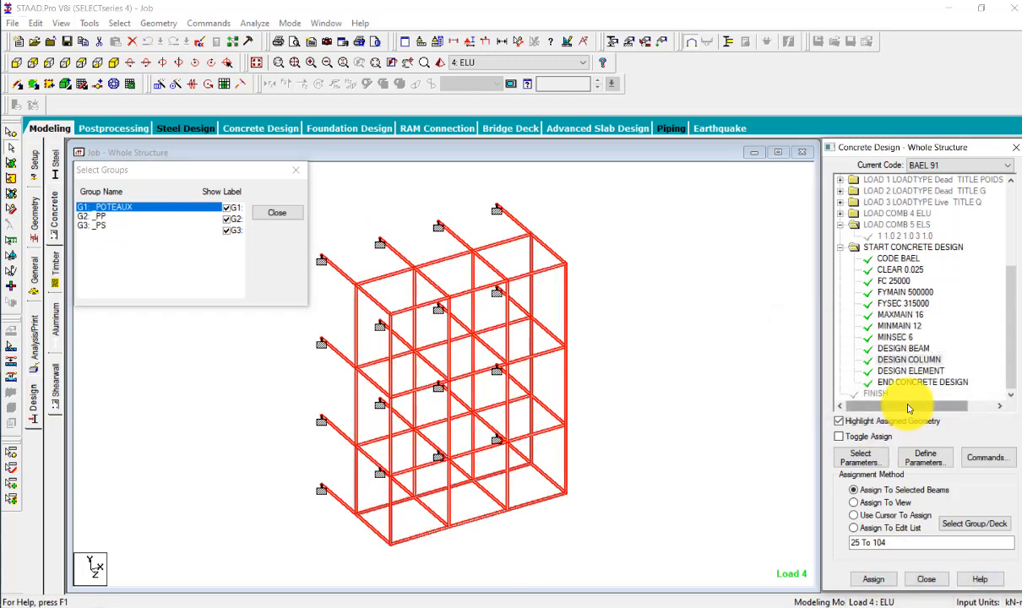
# Check which geometry is assigned to the DESIGN COLUMN, DESIGN ELEMENT, END CONCRETE DESIGN and DESIGN BEAM commands
pyautogui.click(910, 361)
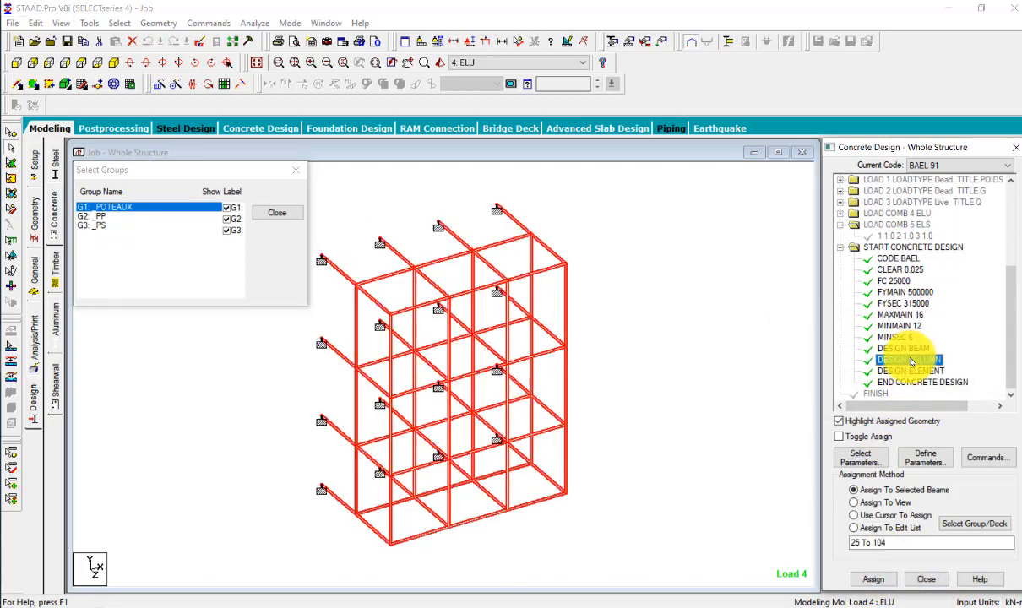
pyautogui.click(913, 371)
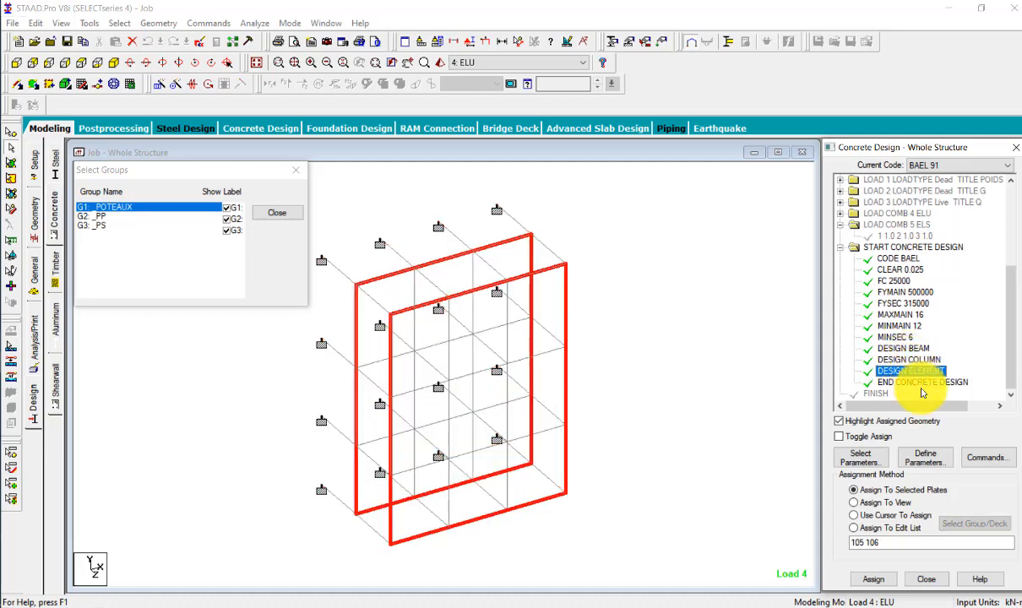
pyautogui.click(923, 382)
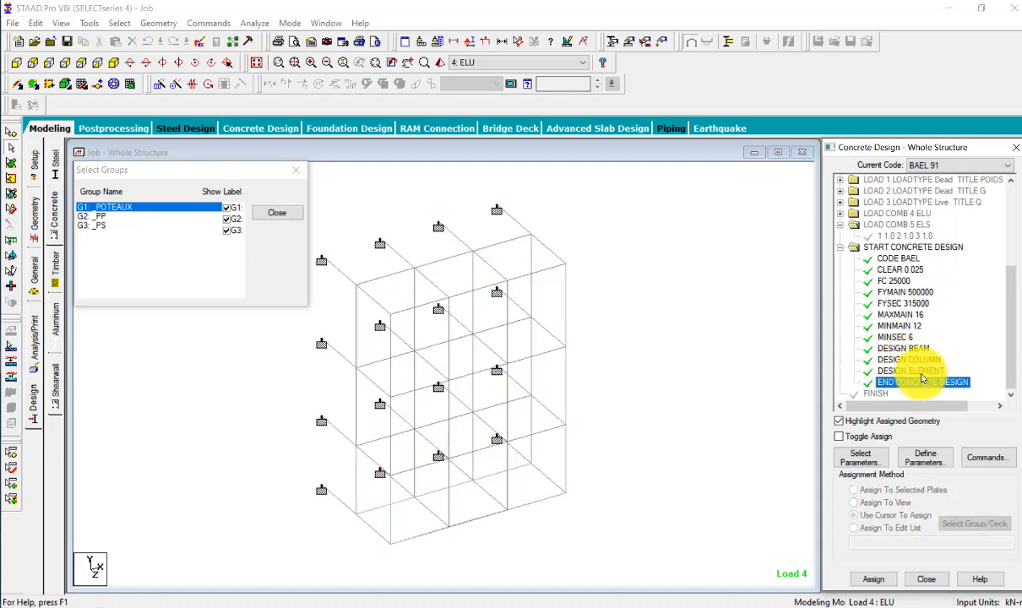
pyautogui.click(924, 372)
pyautogui.click(910, 360)
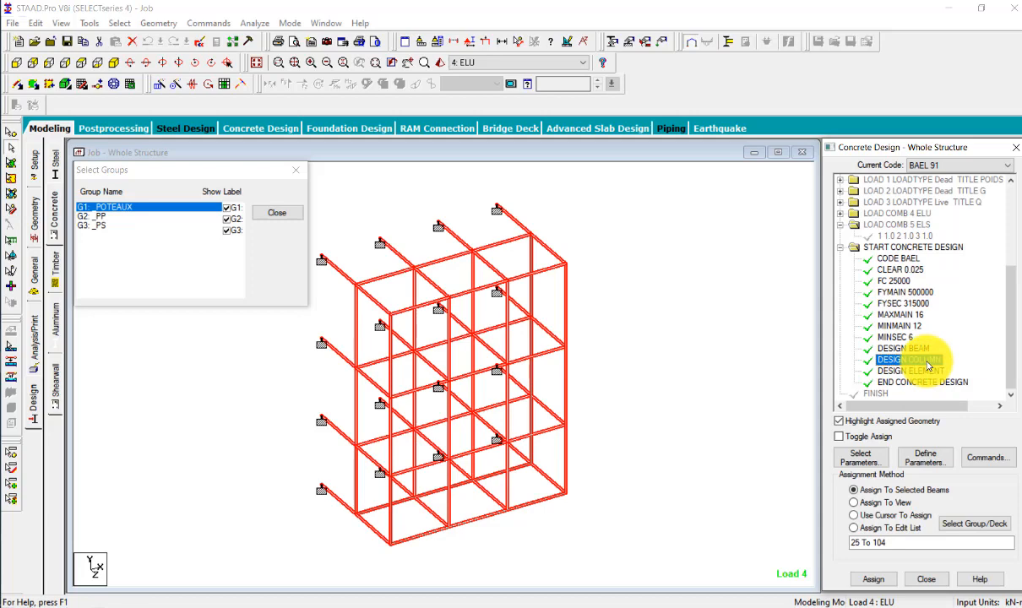
pyautogui.click(904, 349)
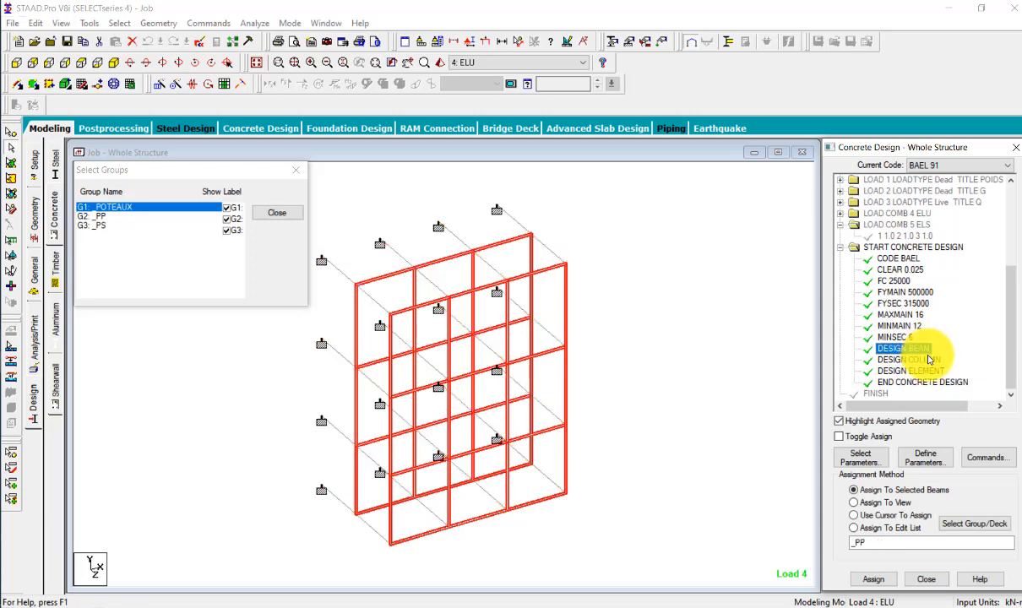
pyautogui.click(929, 360)
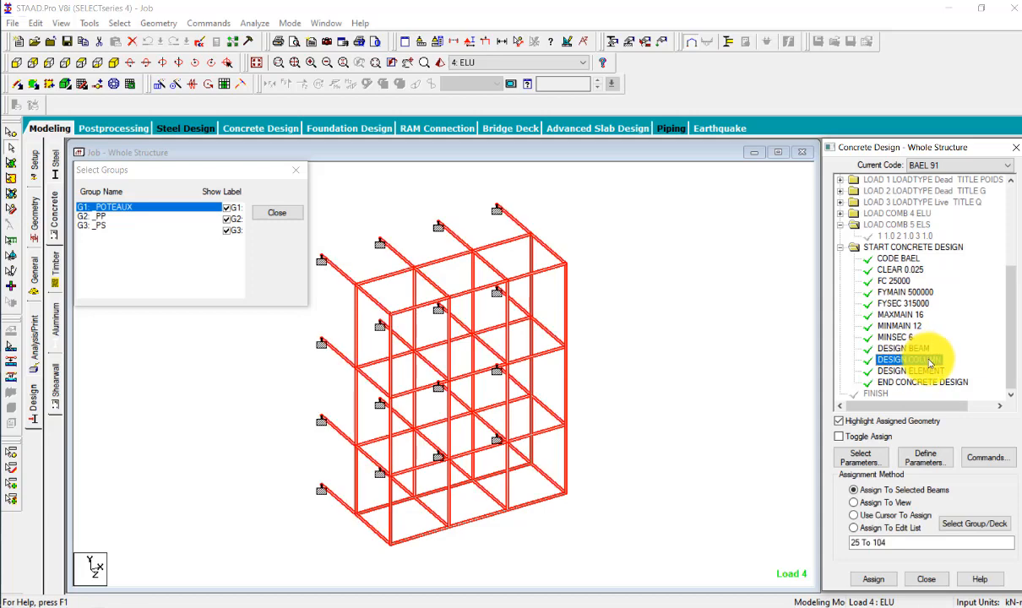
# Try to assign DESIGN COLUMN with an empty edit list while the _POTEAUX group is selected
pyautogui.click(879, 528)
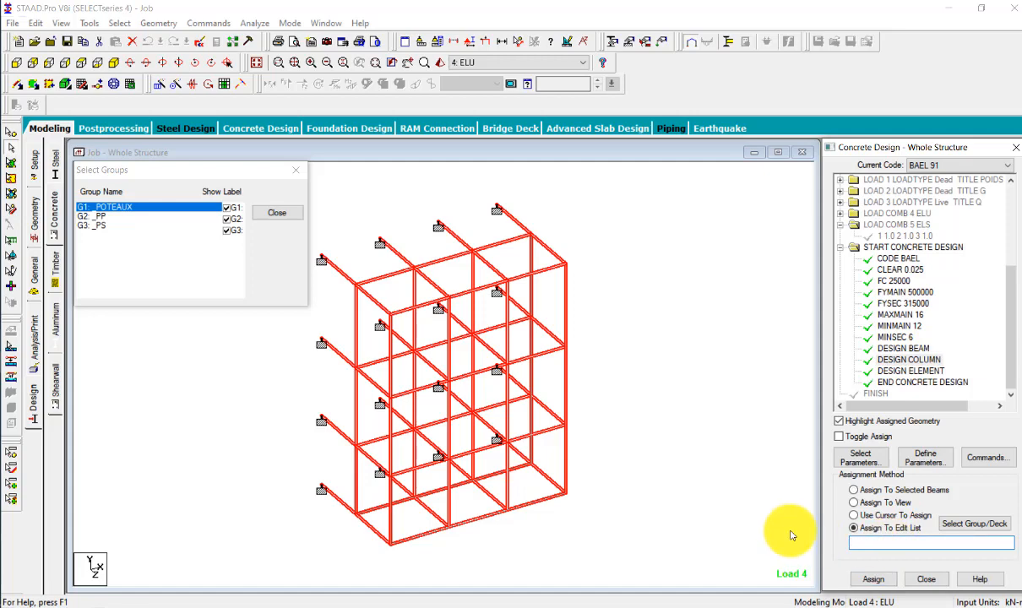
pyautogui.click(155, 212)
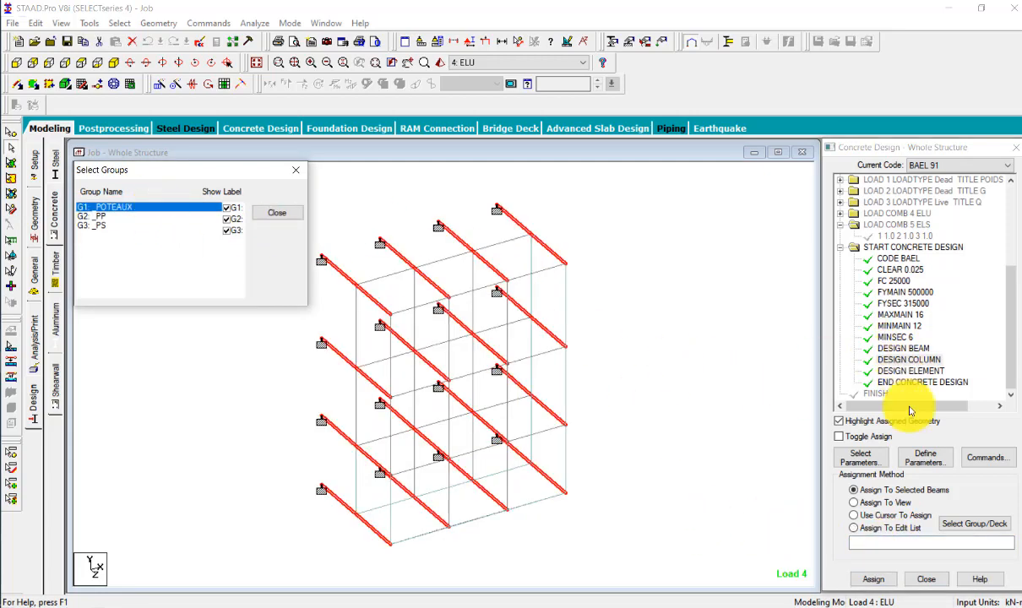
pyautogui.click(855, 527)
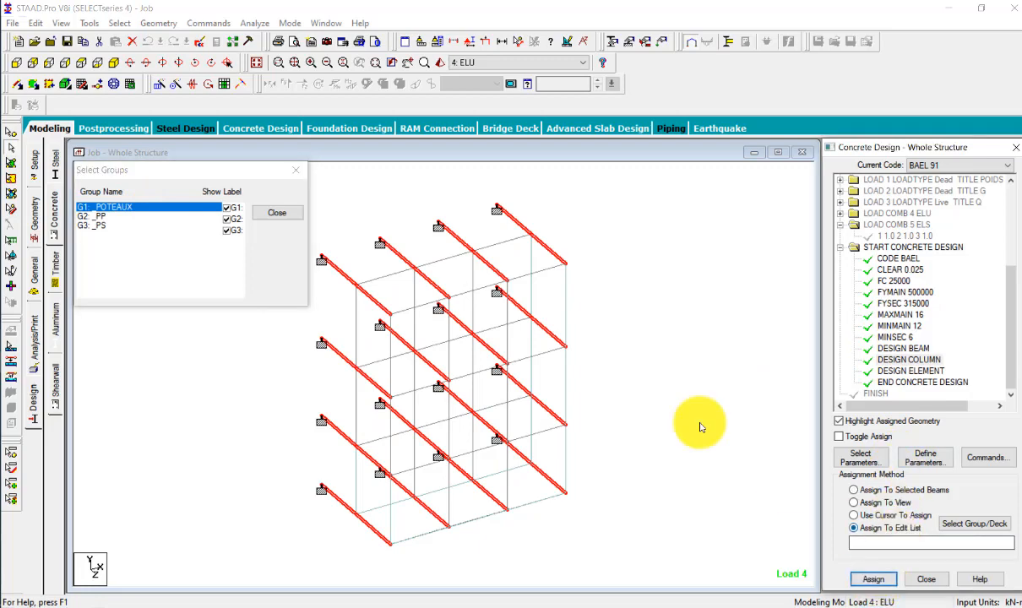
pyautogui.click(901, 361)
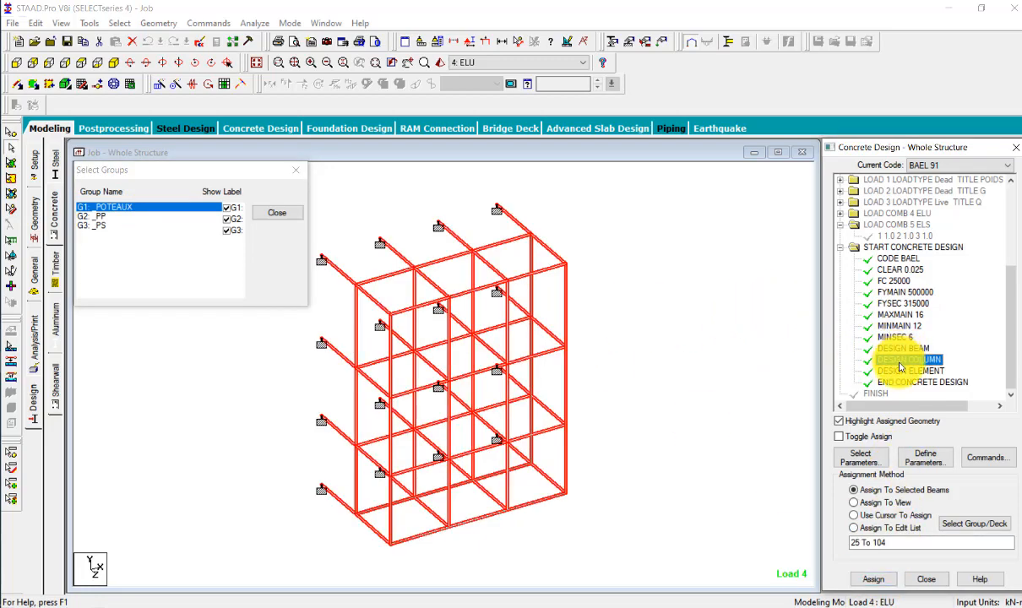
pyautogui.click(902, 371)
# Choose the _POTEAUX member group as the DESIGN COLUMN edit list and assign the command to it
pyautogui.click(909, 362)
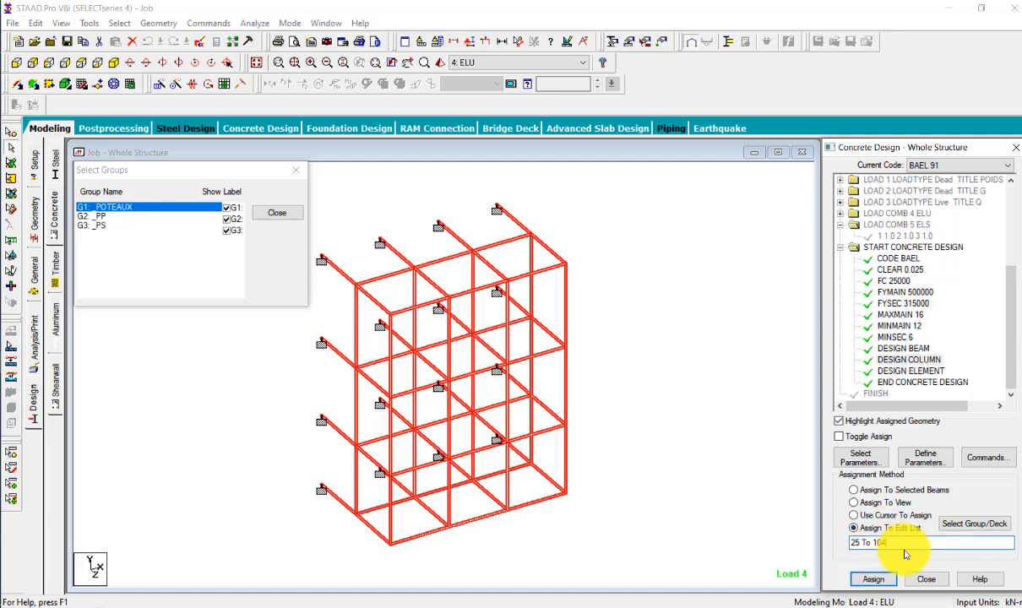
pyautogui.click(972, 524)
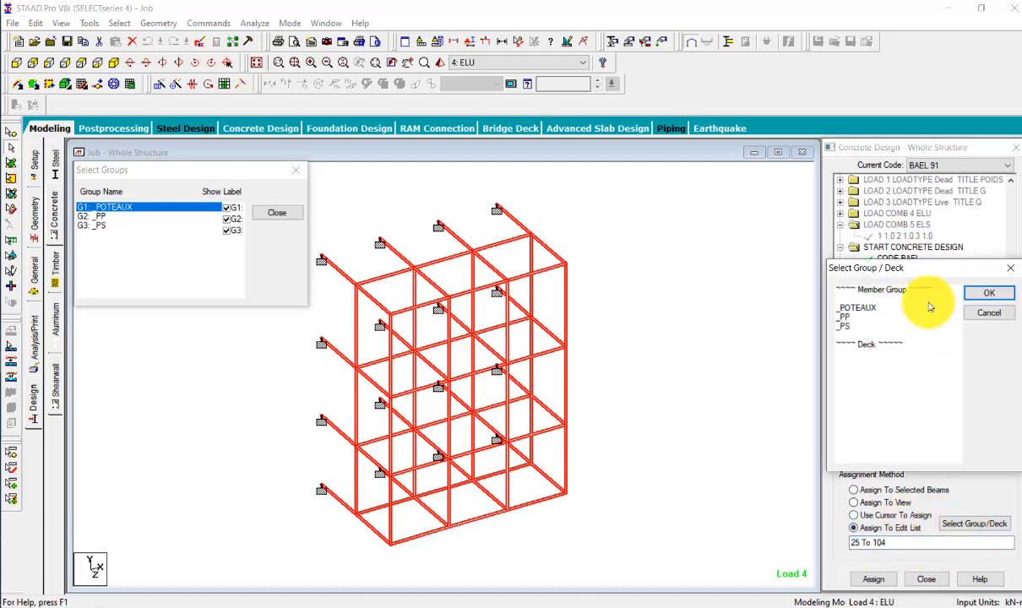
pyautogui.click(867, 309)
pyautogui.click(988, 293)
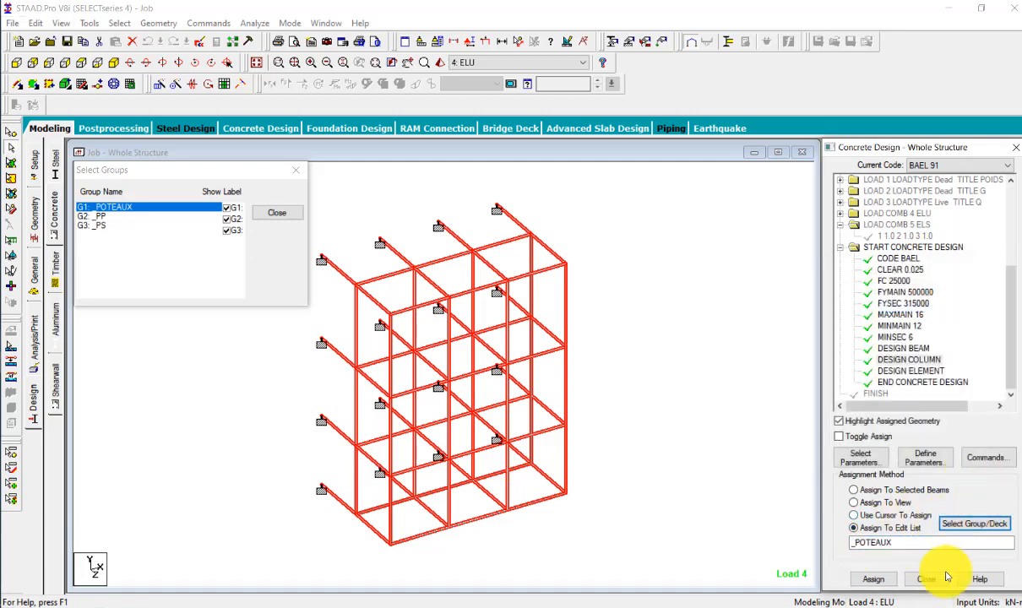
pyautogui.click(871, 579)
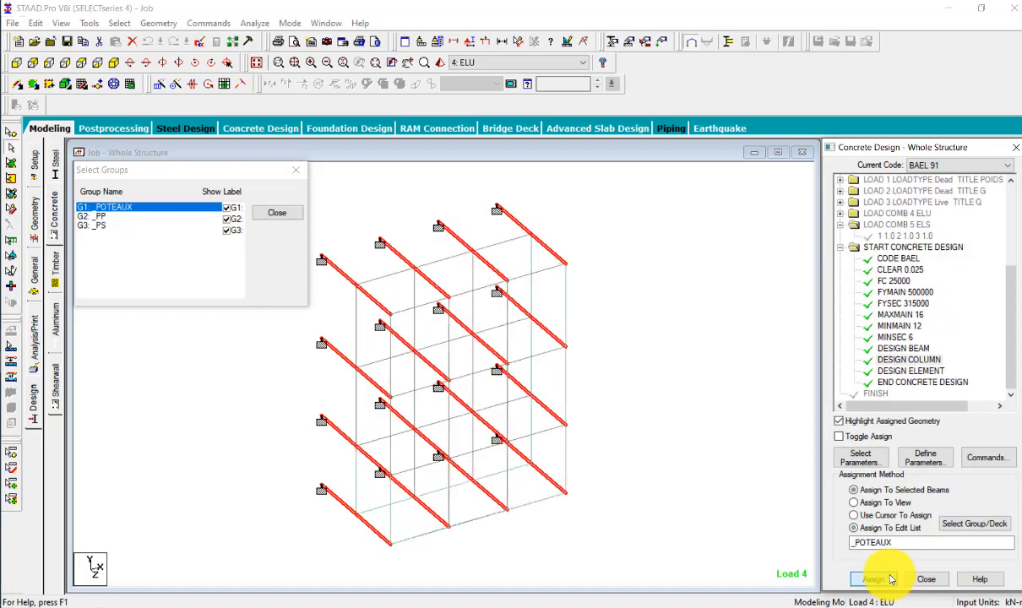
# Check the geometry assigned to each concrete design command and close the group selection dialog
pyautogui.click(911, 349)
pyautogui.click(914, 360)
pyautogui.click(921, 372)
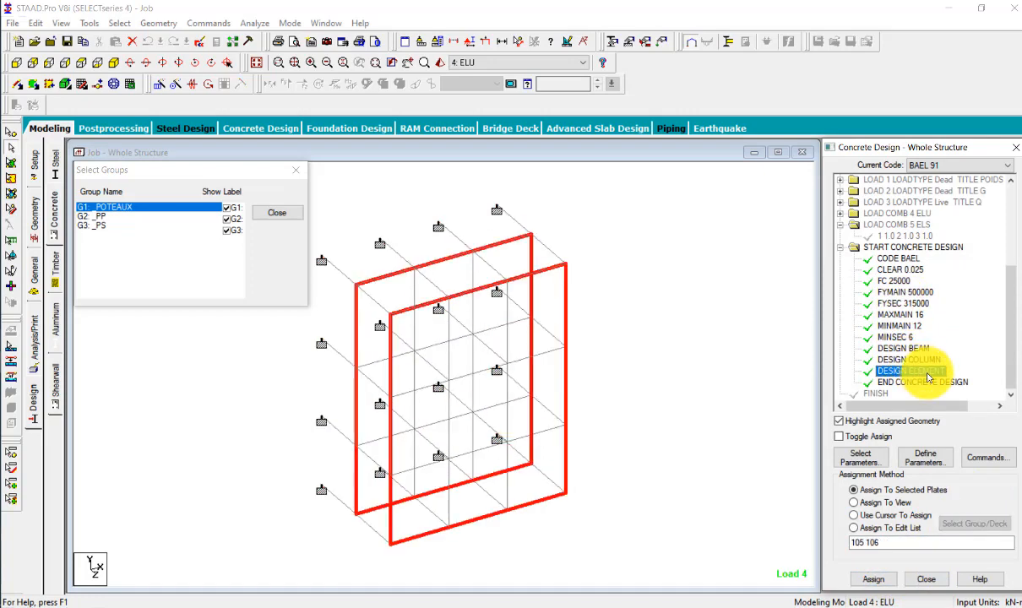
pyautogui.click(922, 382)
pyautogui.click(296, 170)
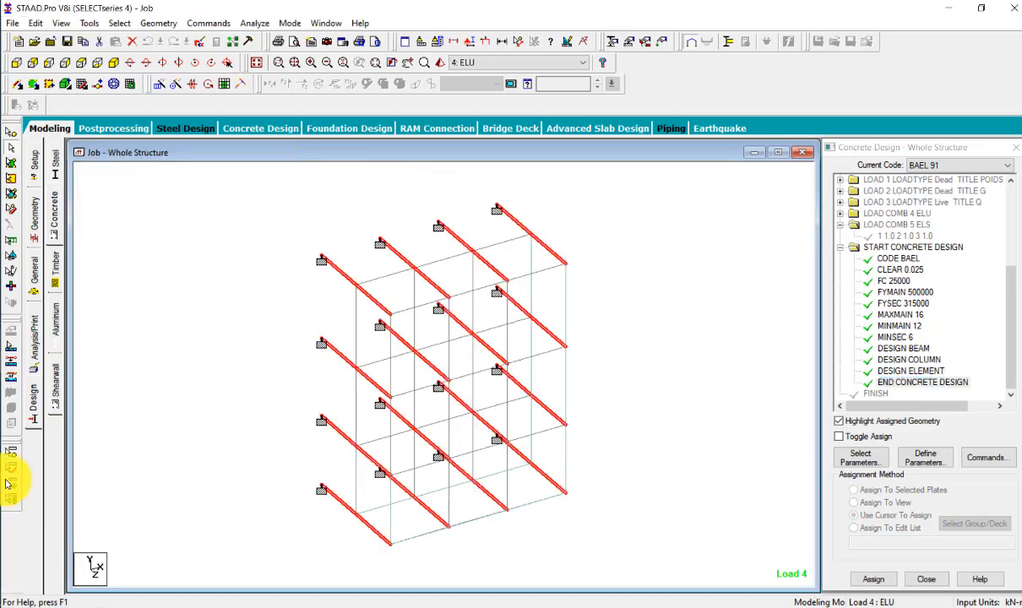
# Try to run the analysis on the saved structure, view the analysis output file and close it
pyautogui.click(247, 24)
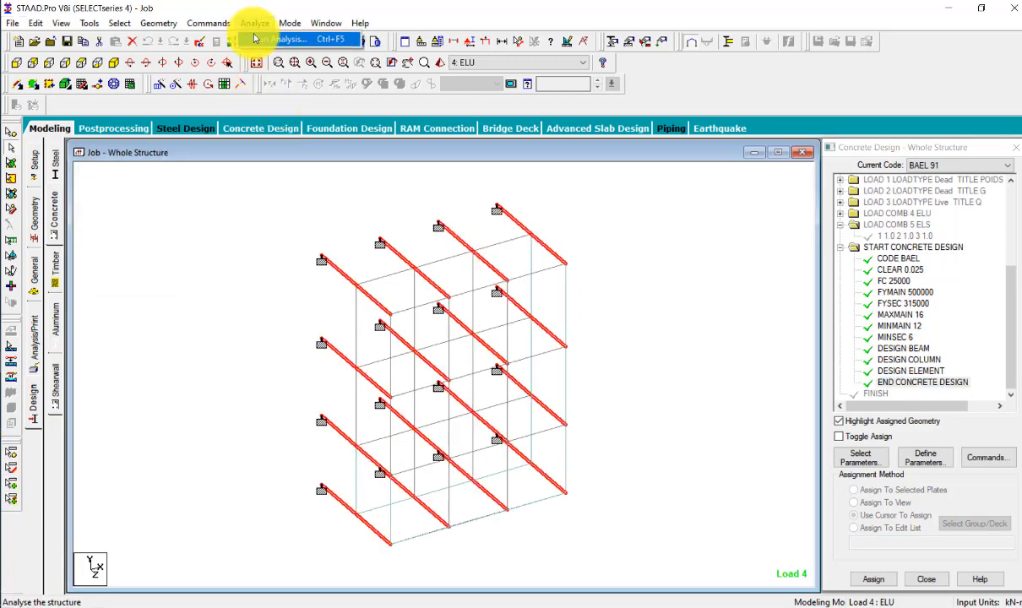
pyautogui.click(257, 38)
pyautogui.click(439, 332)
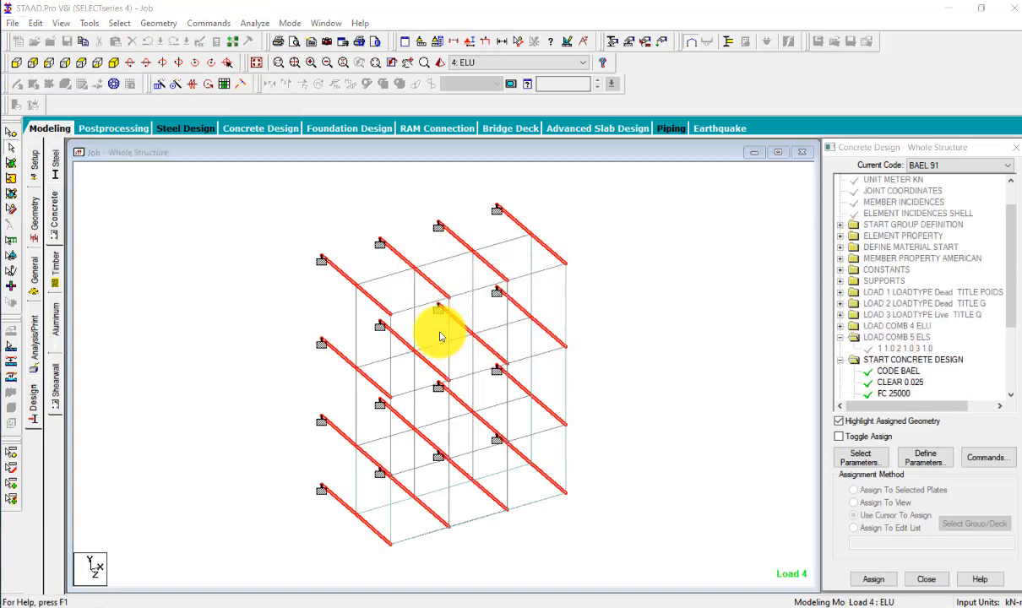
pyautogui.click(620, 339)
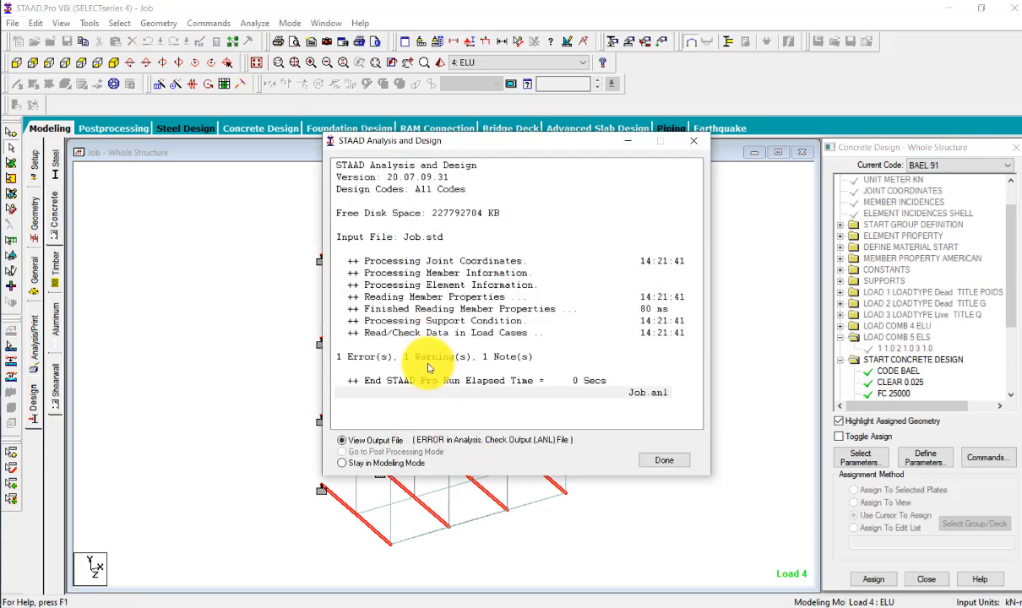
pyautogui.click(652, 462)
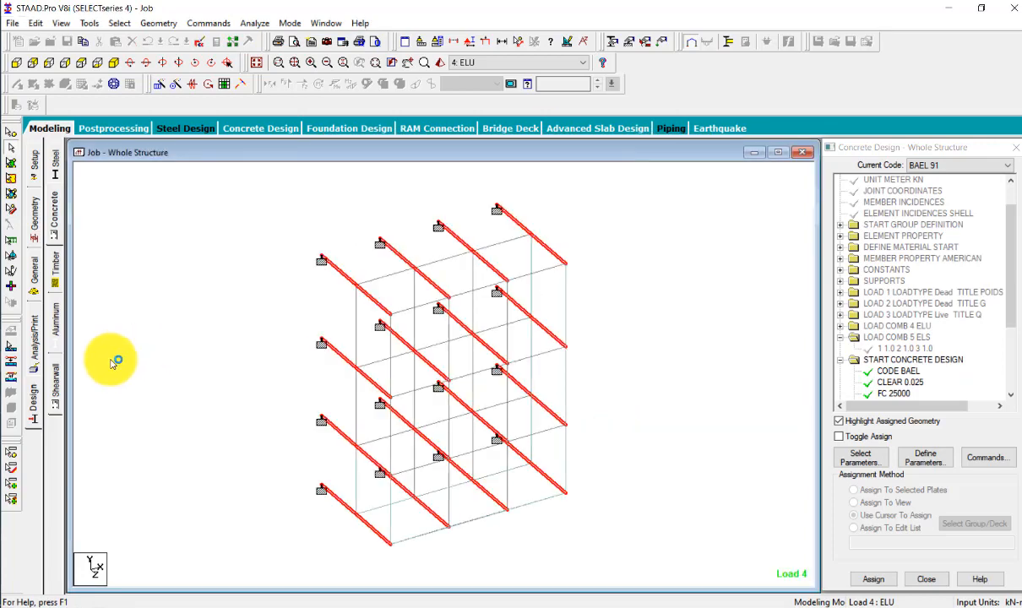
pyautogui.click(681, 22)
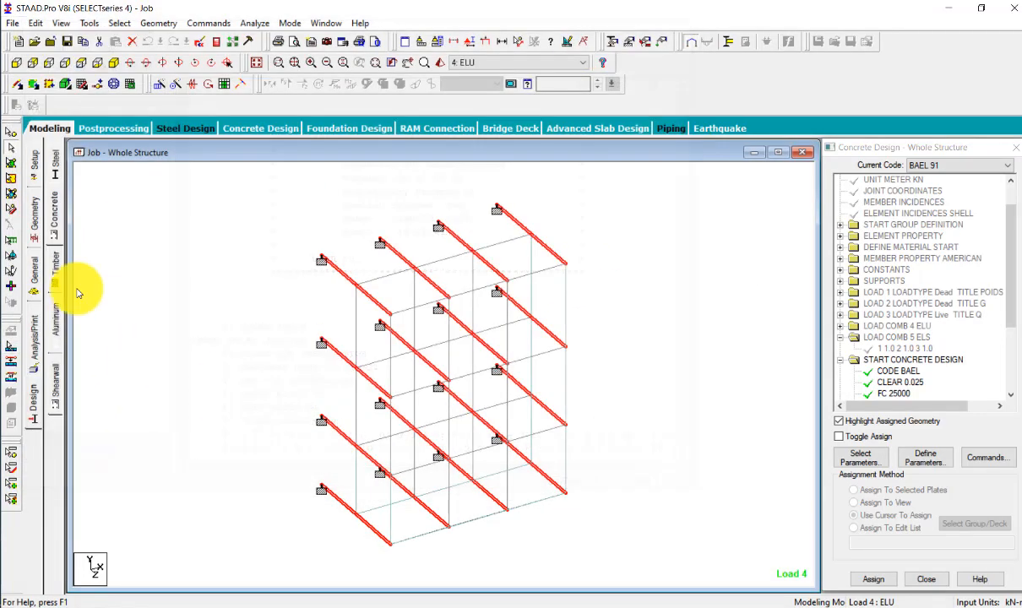
# Add a Perform Analysis command with the All print option ahead of the concrete design block and close the command dialog
pyautogui.click(31, 353)
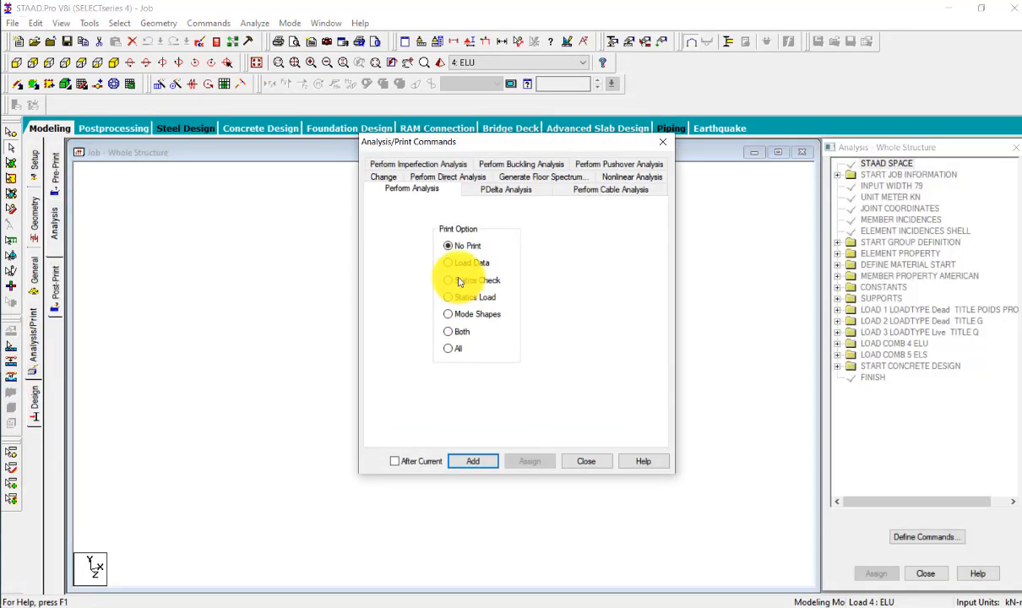
pyautogui.click(456, 353)
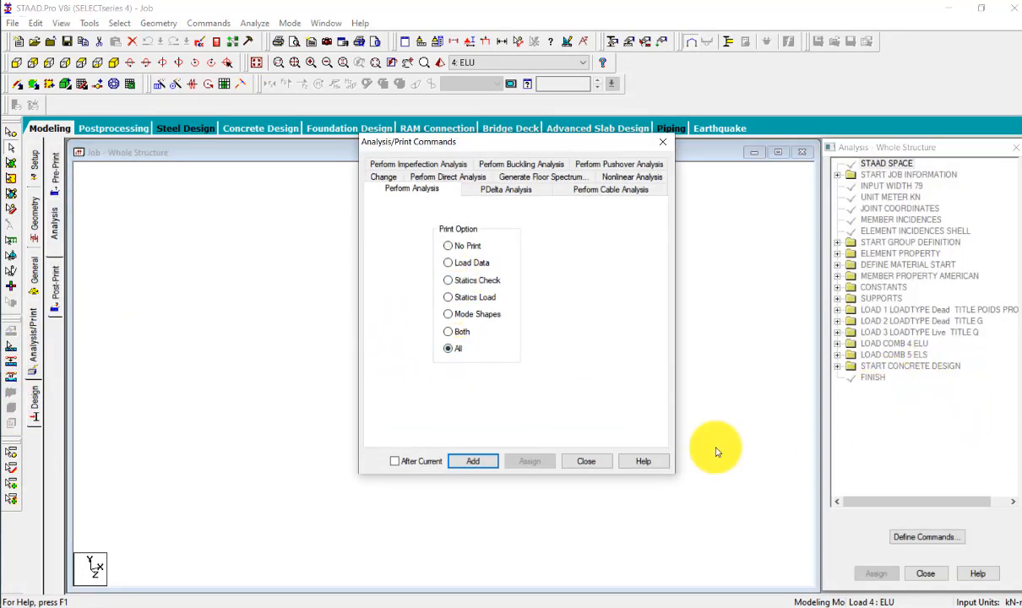
pyautogui.click(476, 461)
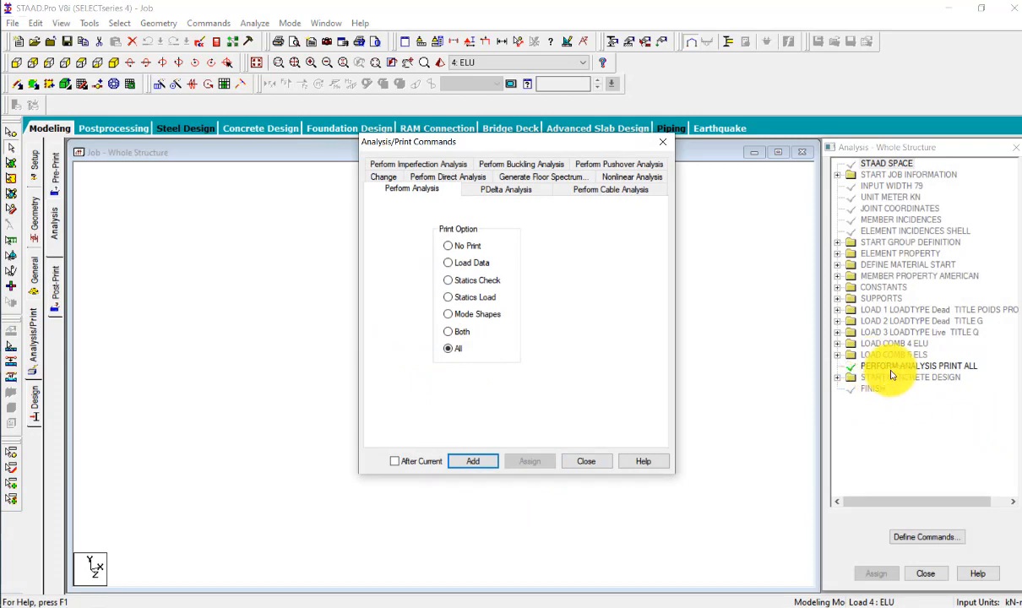
pyautogui.click(663, 142)
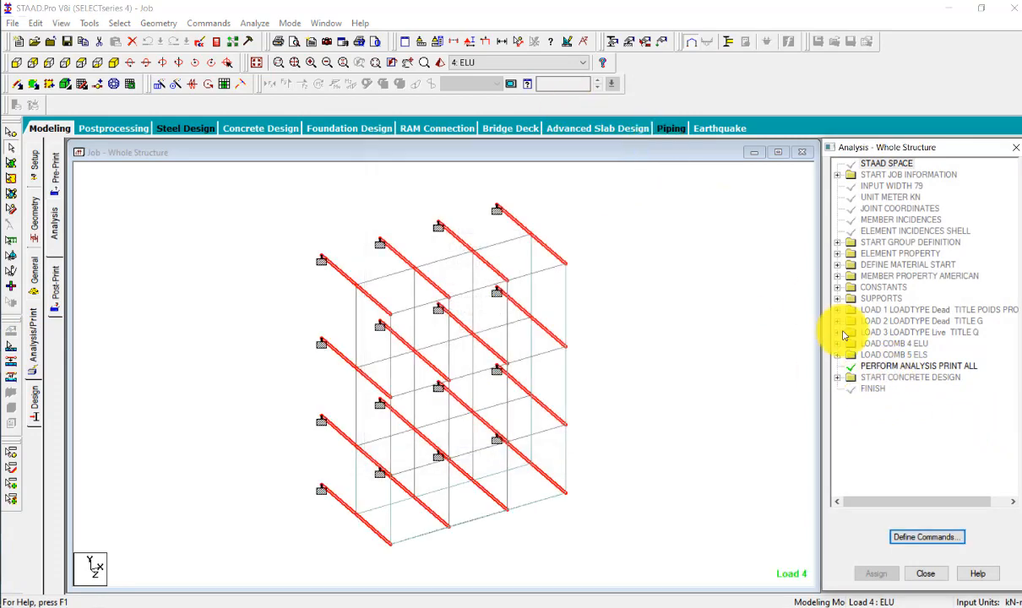
pyautogui.click(884, 379)
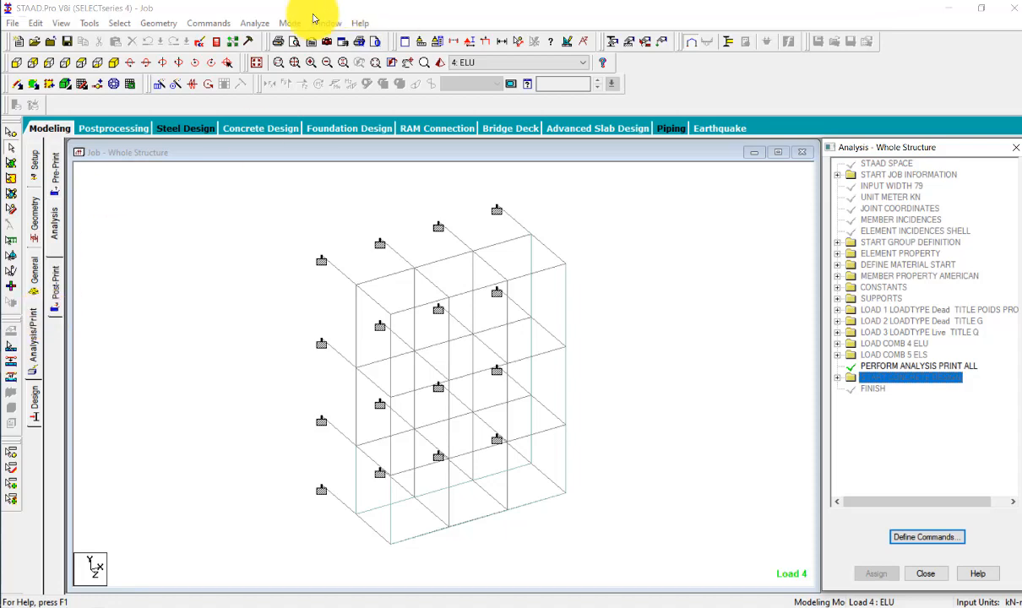
# Save the modified structure, run the analysis and continue to Post Processing Mode
pyautogui.click(255, 23)
pyautogui.click(263, 38)
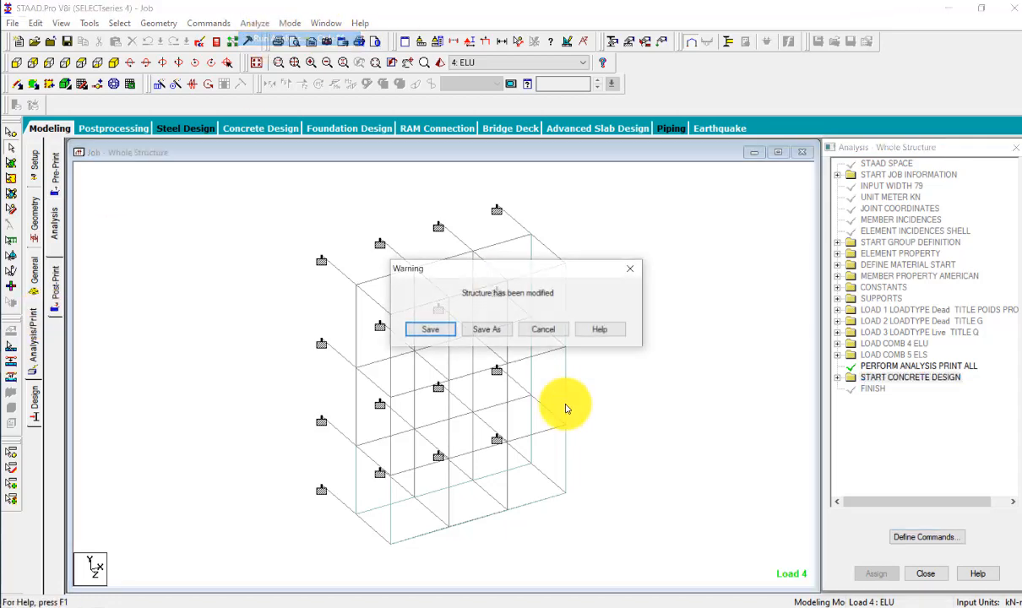
pyautogui.click(430, 329)
pyautogui.click(620, 339)
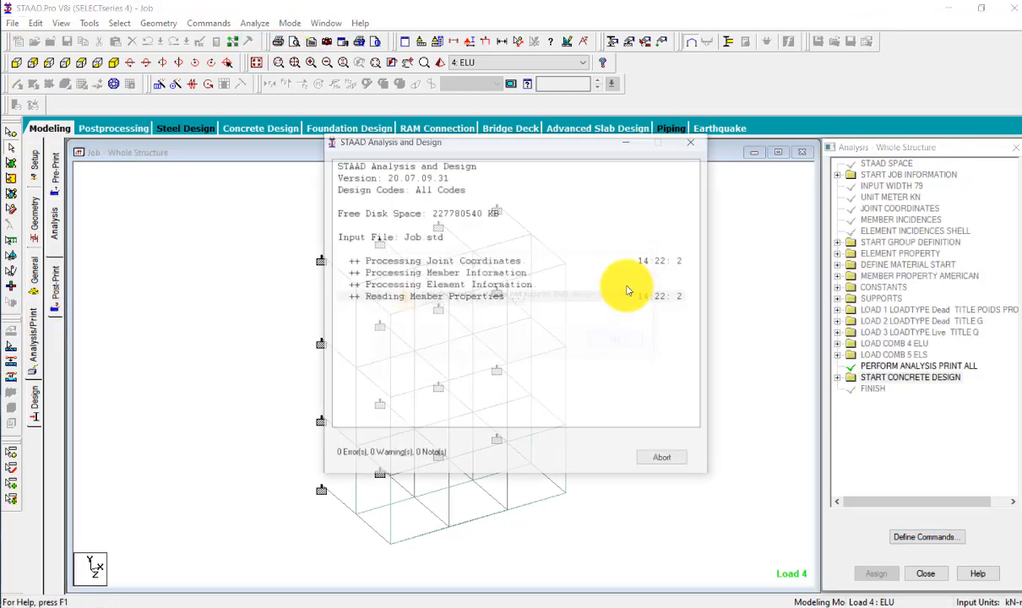
pyautogui.click(624, 360)
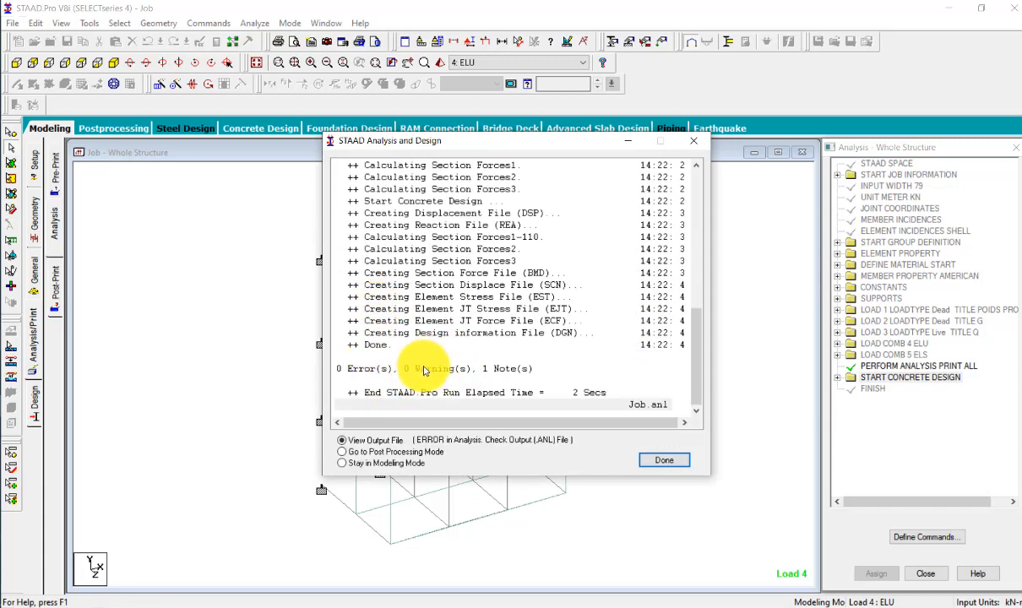
pyautogui.click(372, 454)
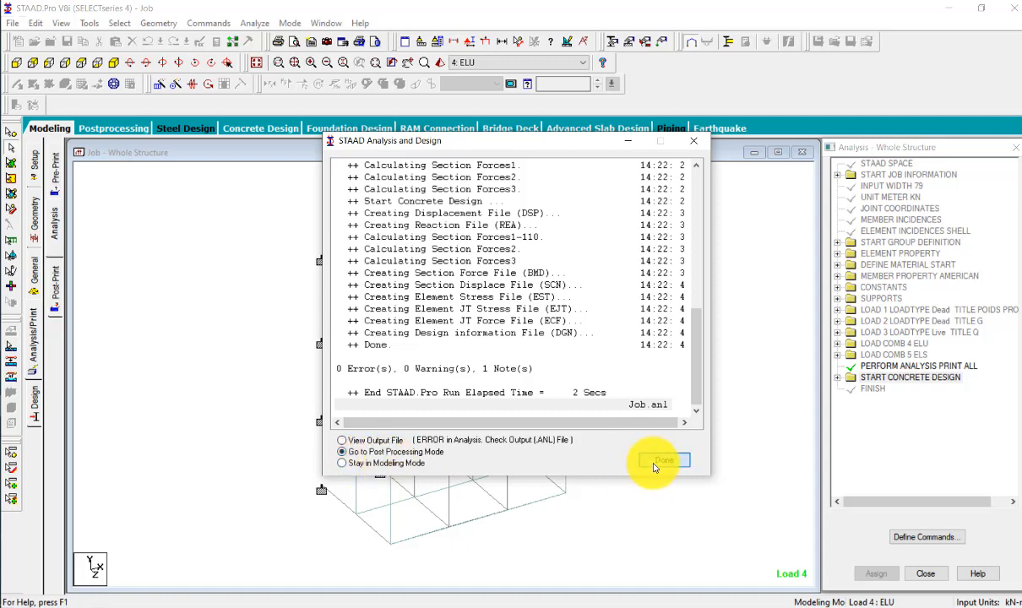
pyautogui.click(654, 462)
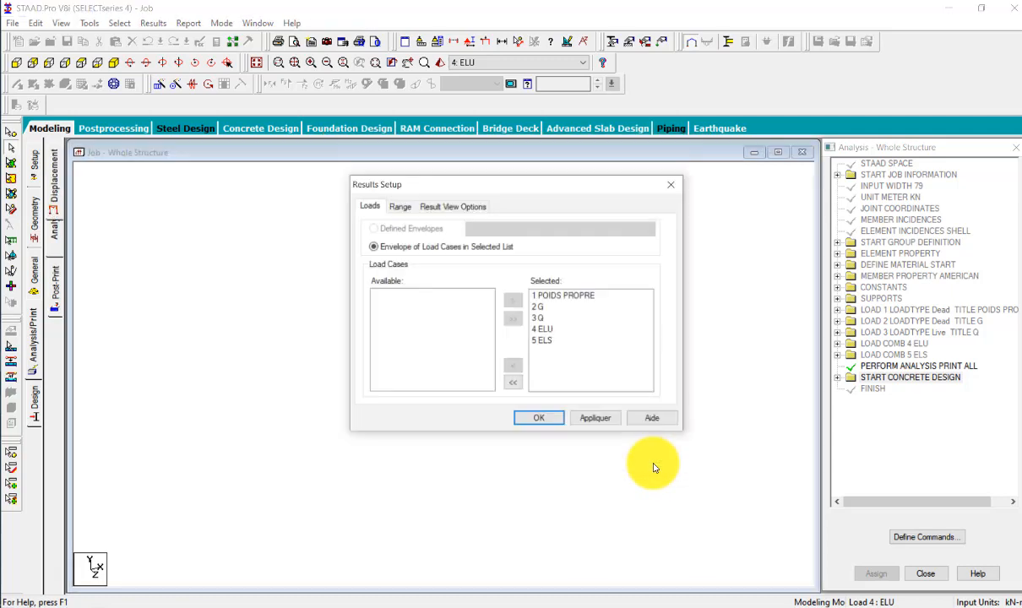
# Limit the results setup to load cases 4 ELU and 5 ELS and confirm it
pyautogui.click(513, 385)
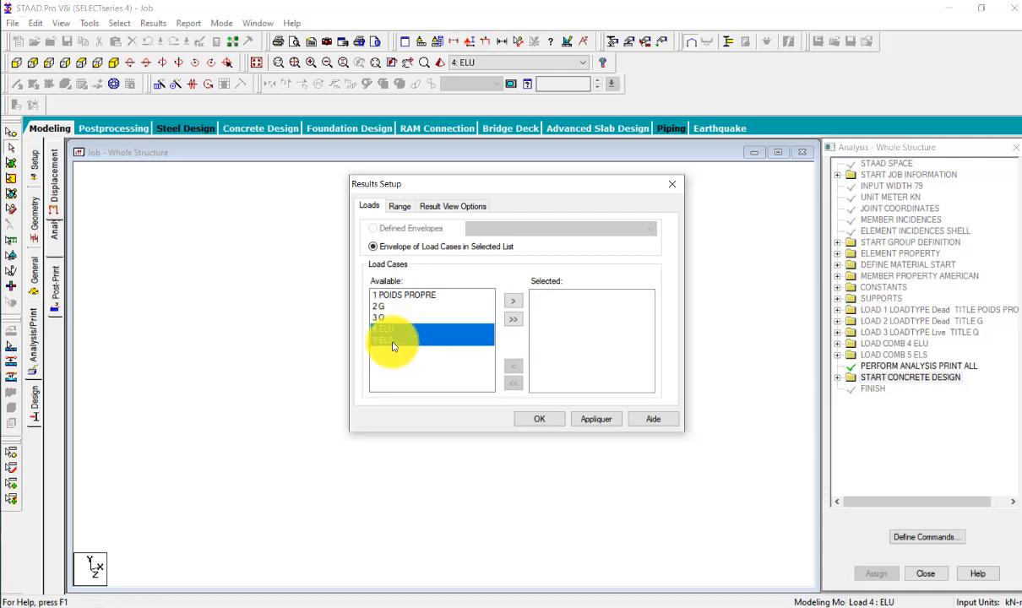
pyautogui.click(516, 304)
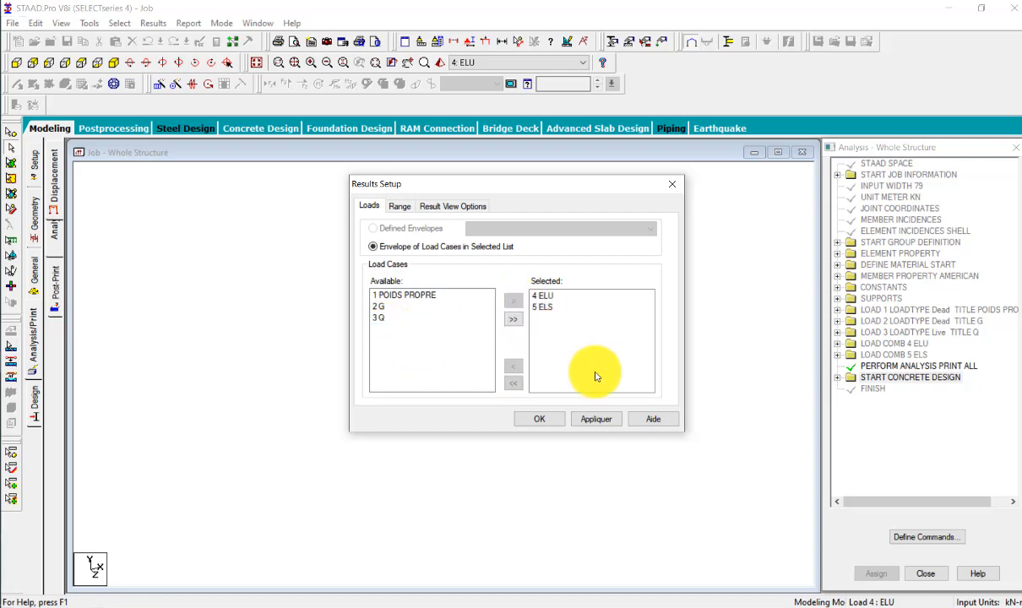
pyautogui.click(545, 421)
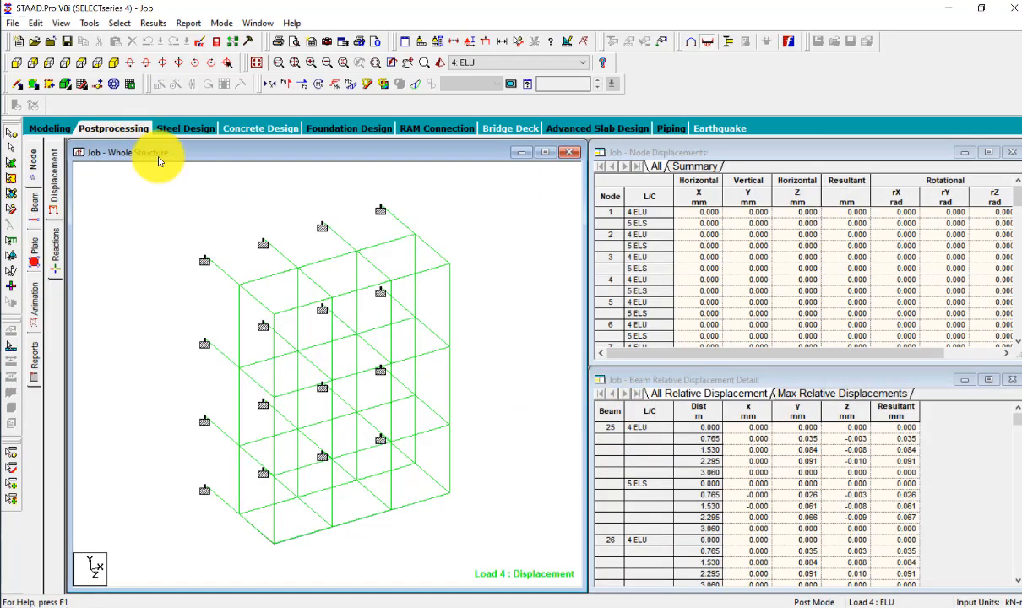
pyautogui.click(1, 391)
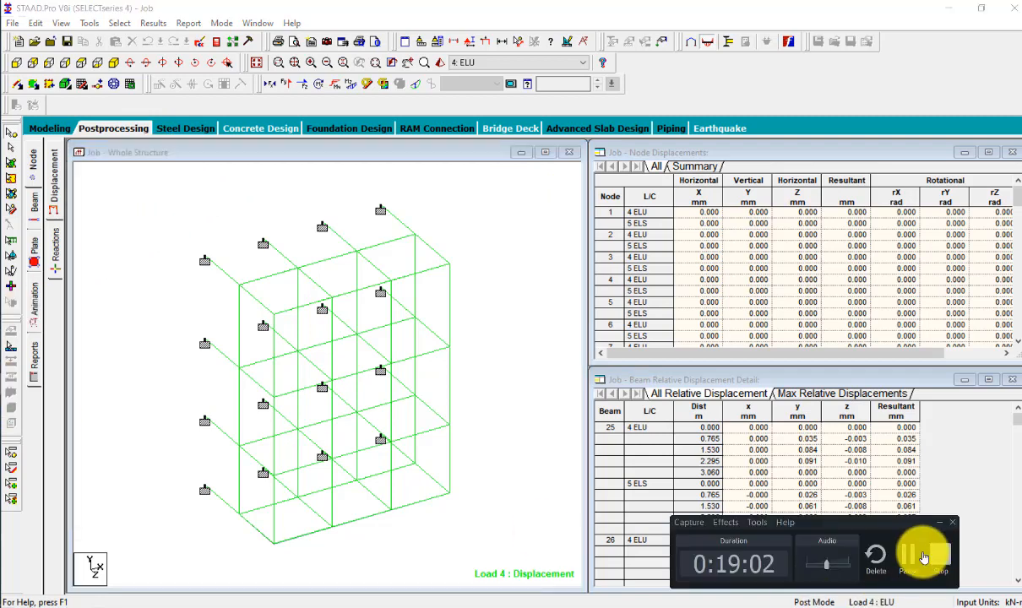